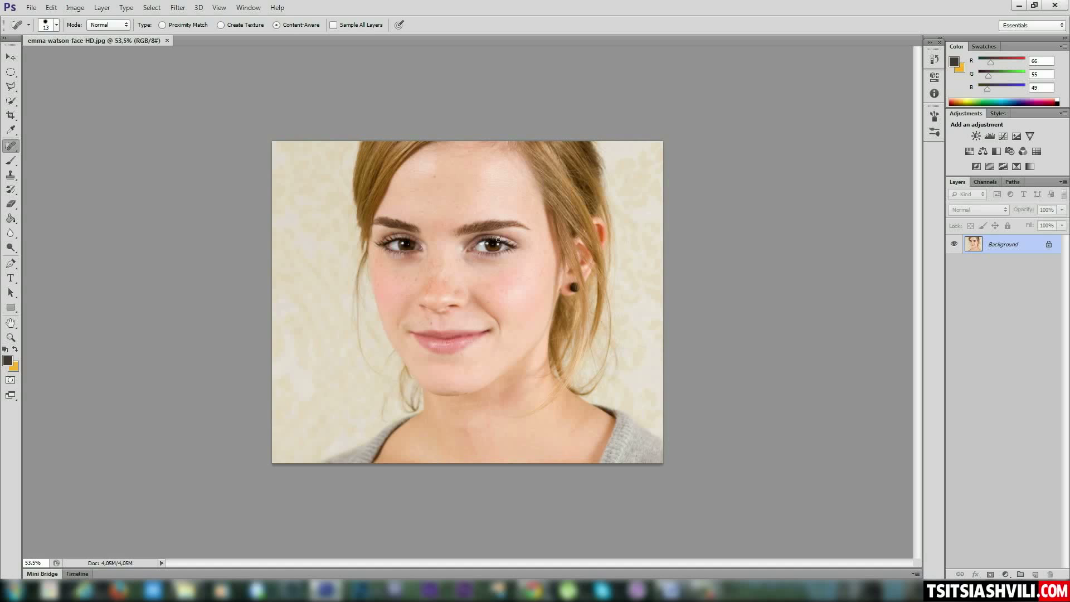
Examine the freckles, moles and blemishes on the face from the forehead down to the chin at 200% magnification
key(ctrl+1)
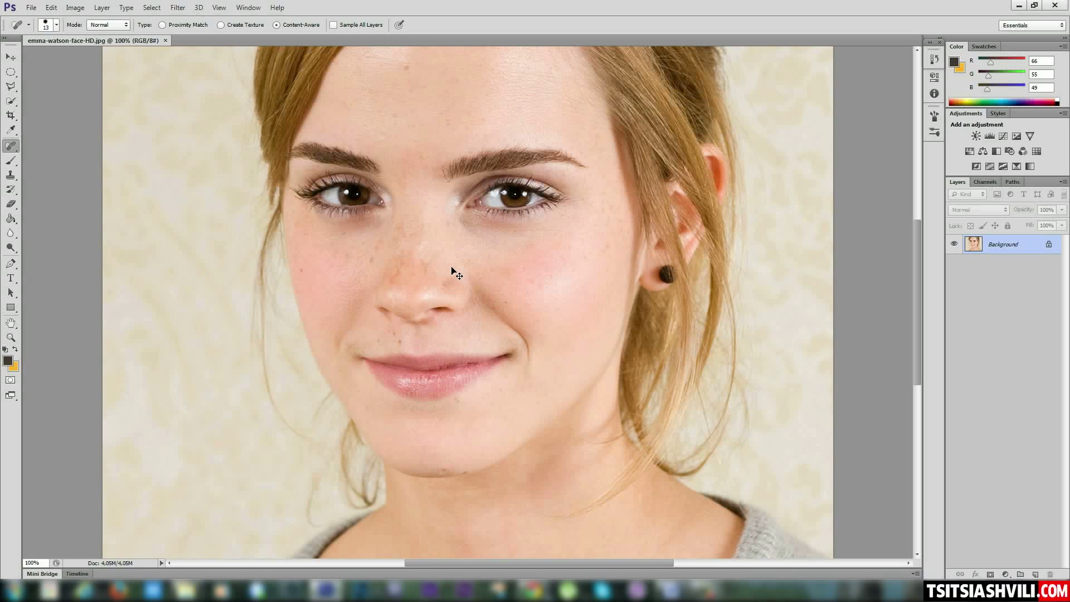
key(ctrl+plus)
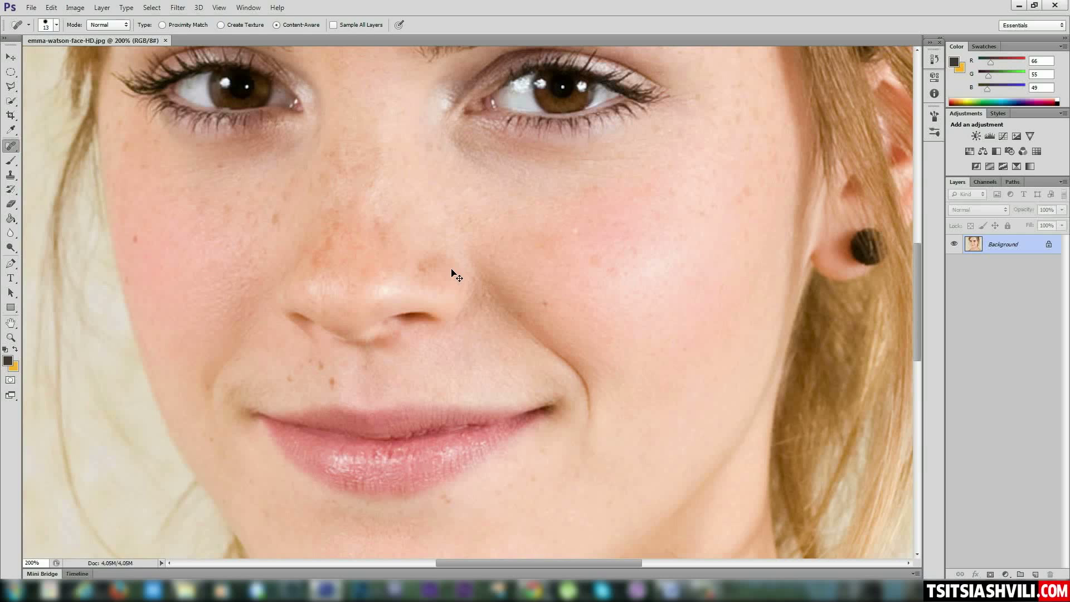
key(ctrl+minus)
key(ctrl+minus)
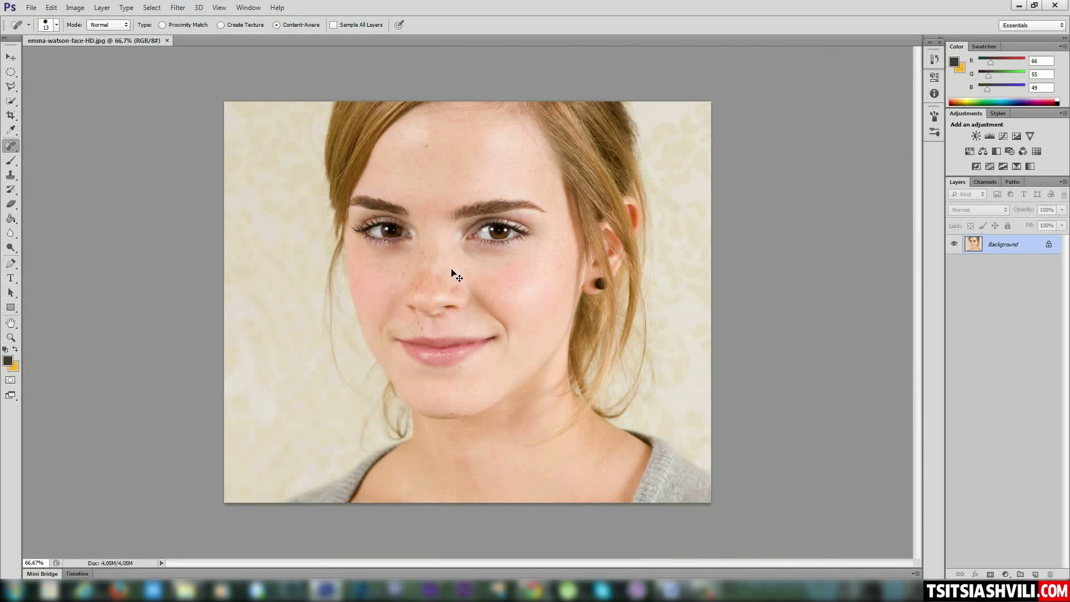
key(ctrl+plus)
key(ctrl+plus)
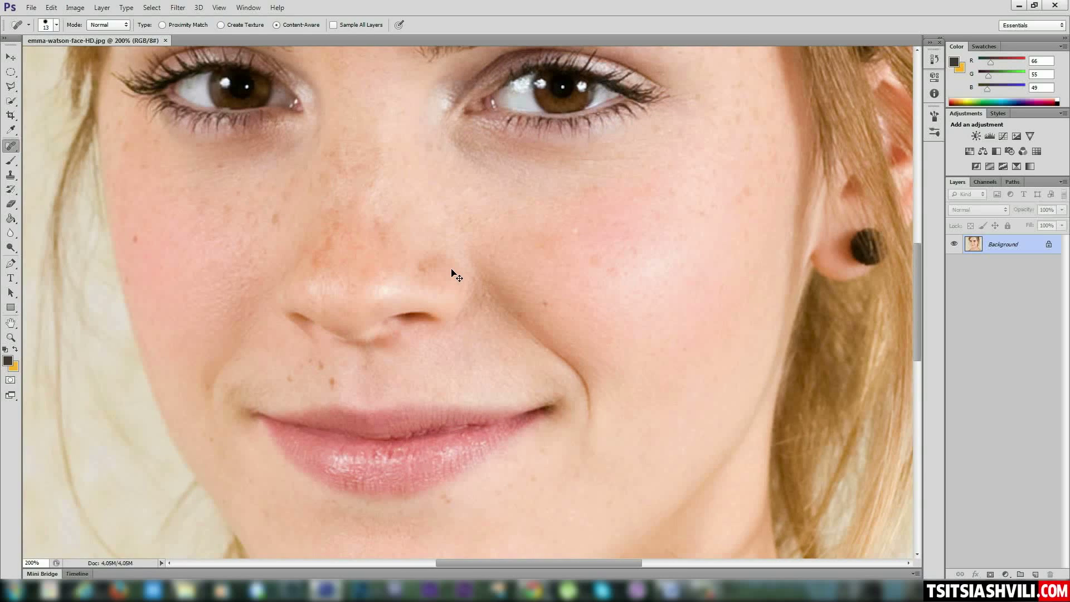
drag(426, 132, 474, 334)
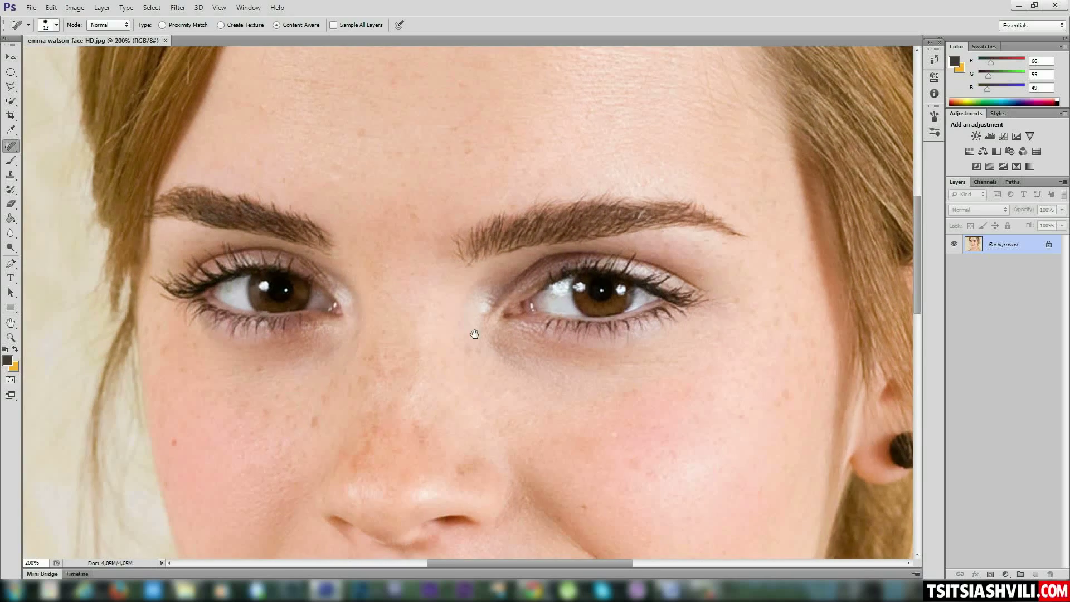
drag(360, 149, 444, 310)
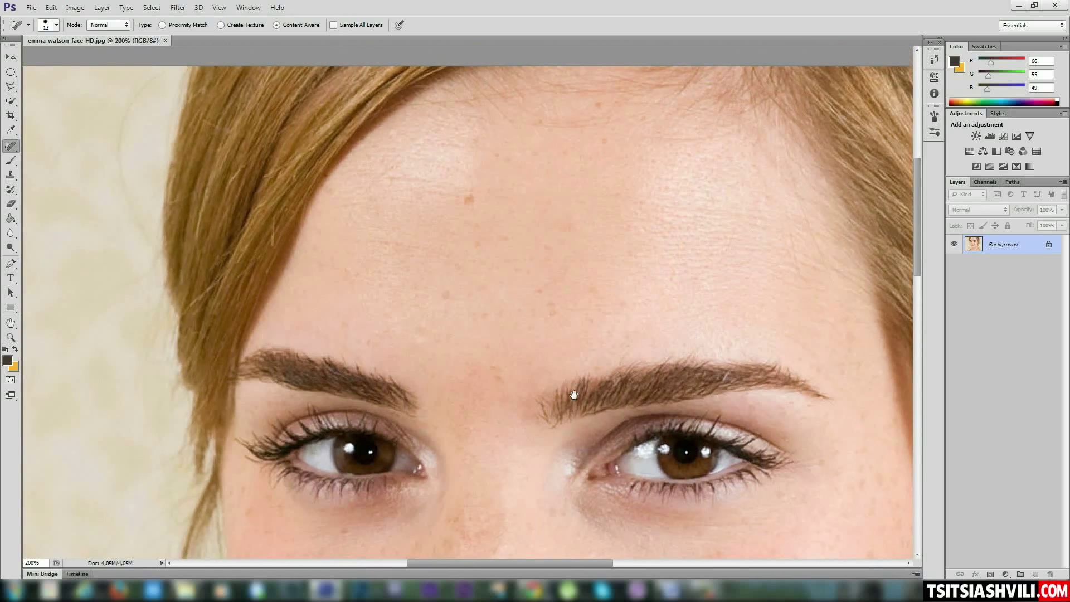
drag(574, 395, 489, 179)
drag(444, 334, 444, 184)
drag(577, 418, 484, 292)
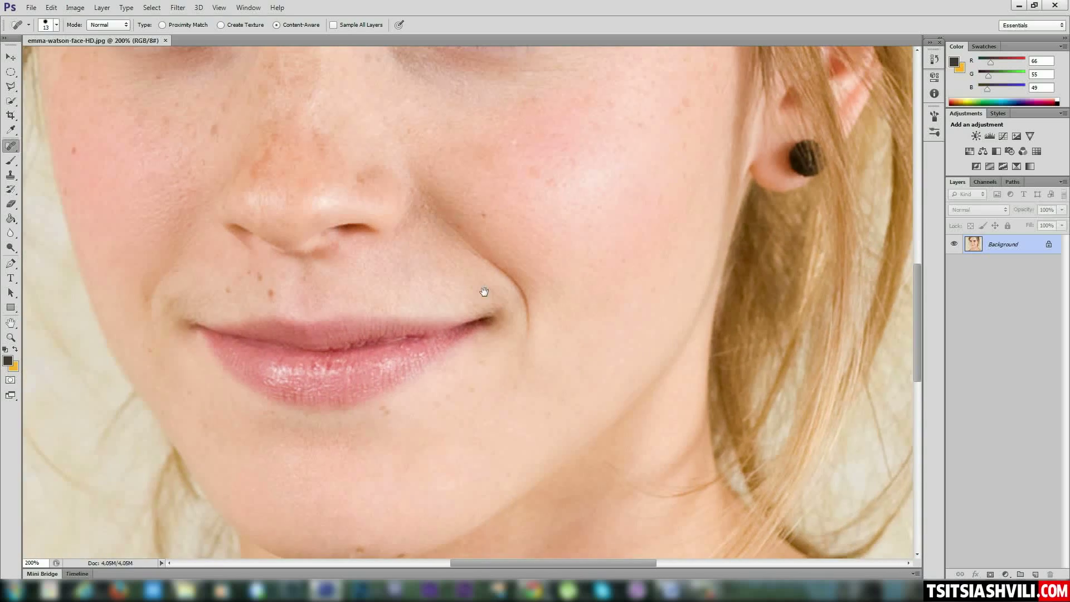
drag(394, 148, 626, 284)
drag(649, 160, 569, 331)
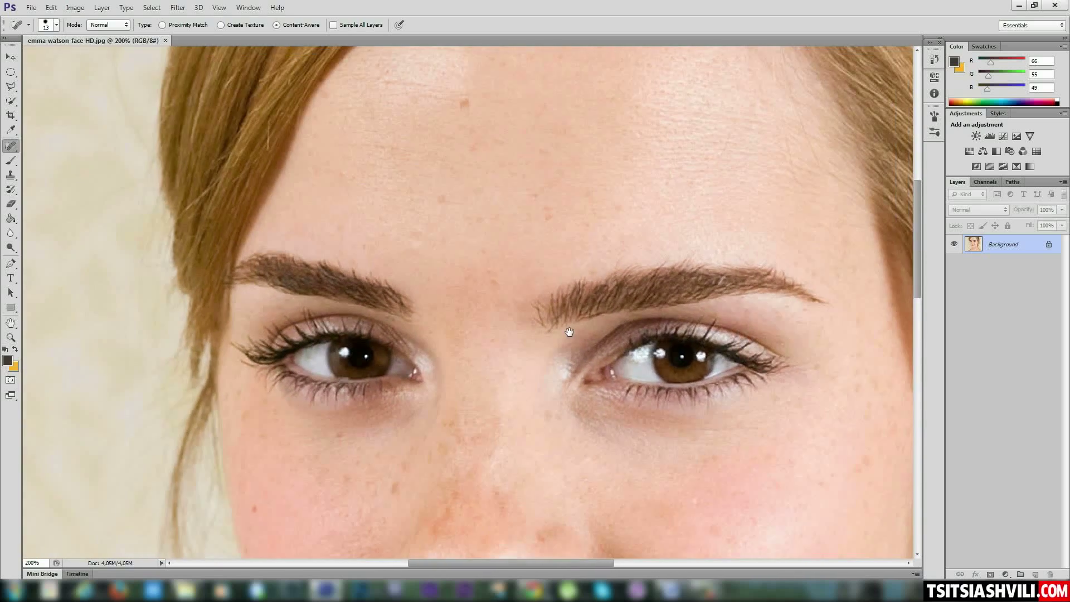
drag(609, 132, 487, 275)
drag(463, 546, 466, 182)
drag(507, 385, 451, 363)
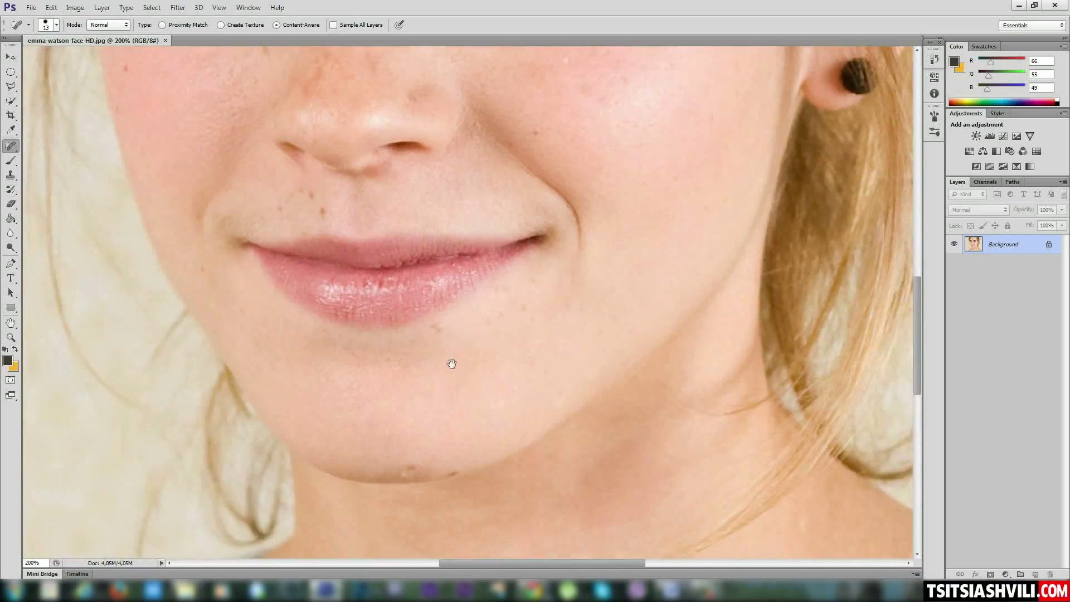
drag(493, 212, 509, 370)
drag(521, 203, 533, 346)
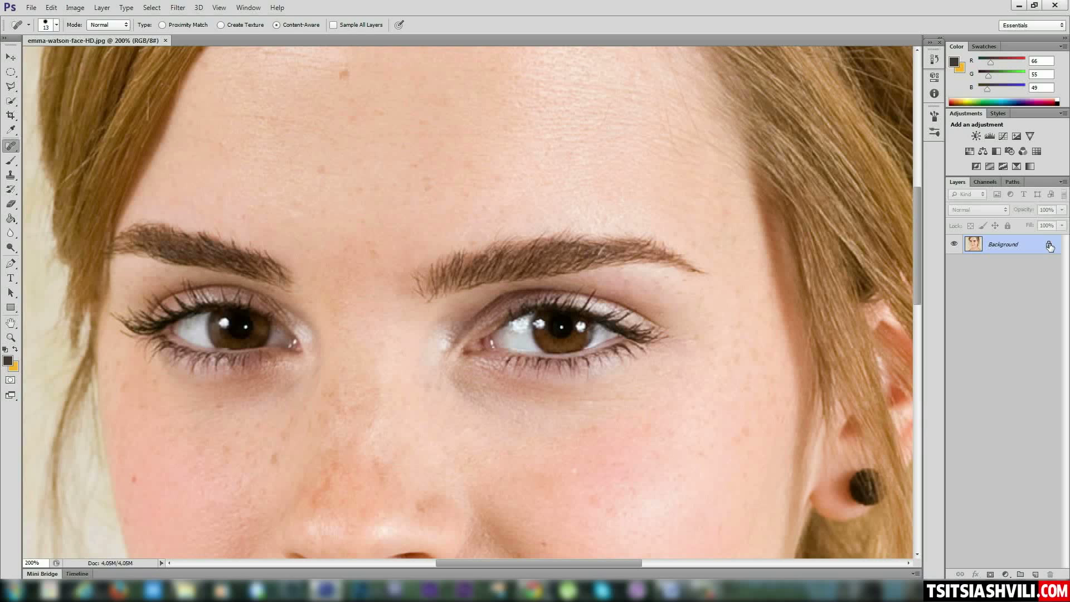
Unlock the Background so it becomes a regular editable layer
drag(1049, 246, 1050, 574)
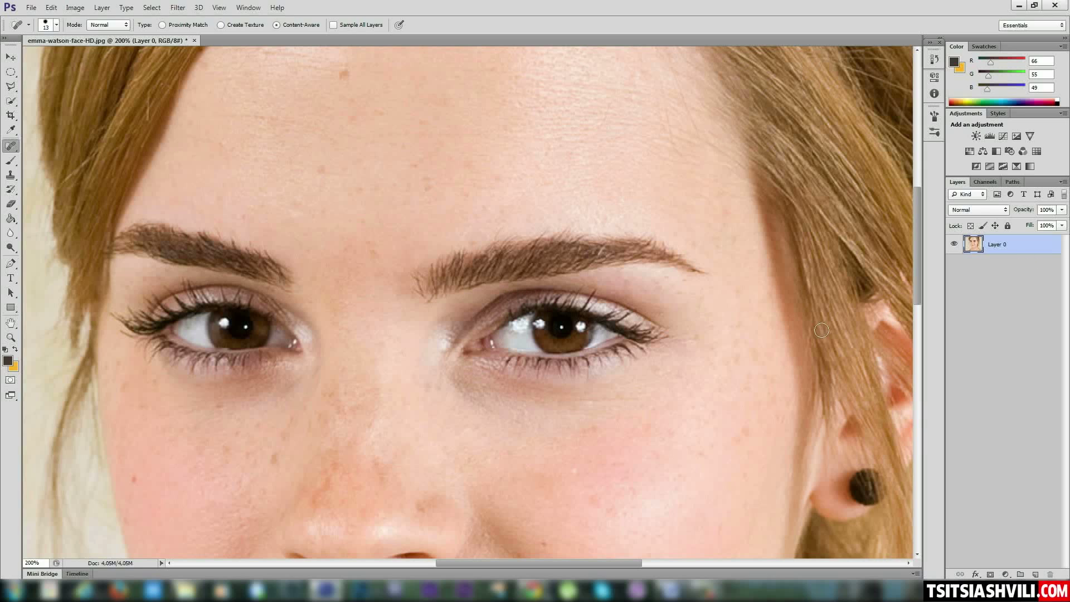
key(ctrl+z)
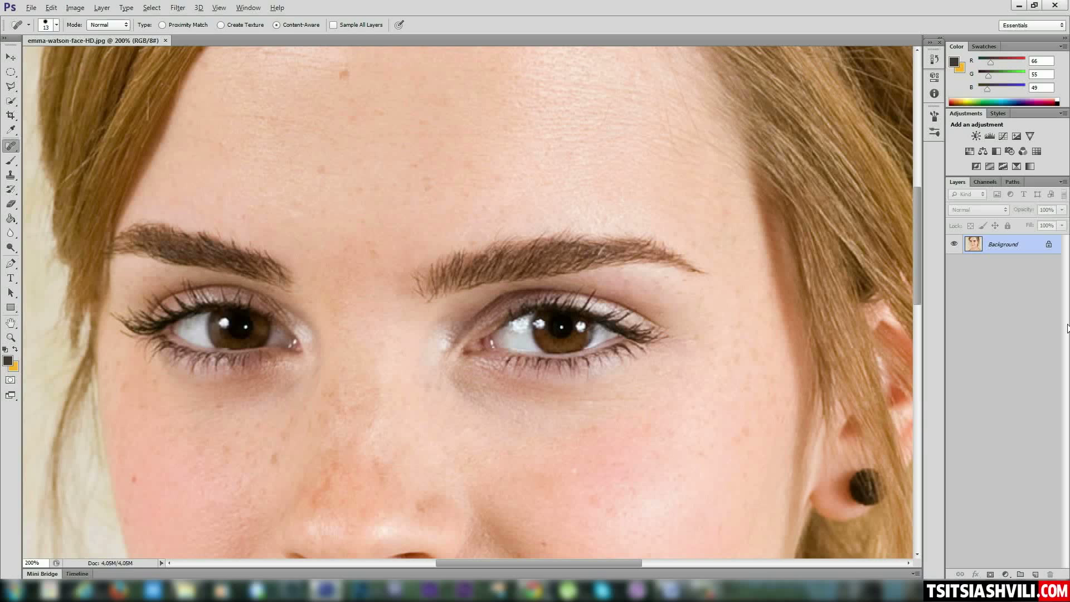
click(1049, 245)
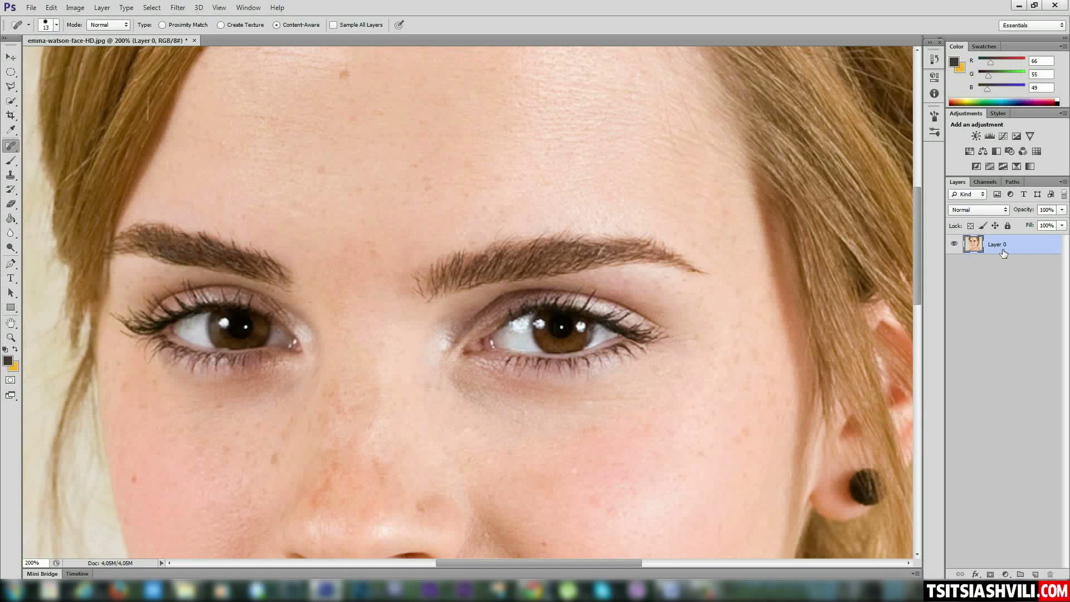
Duplicate Layer 0 so the retouching happens on a copy above the original
drag(978, 246, 1036, 573)
drag(1036, 573, 1035, 573)
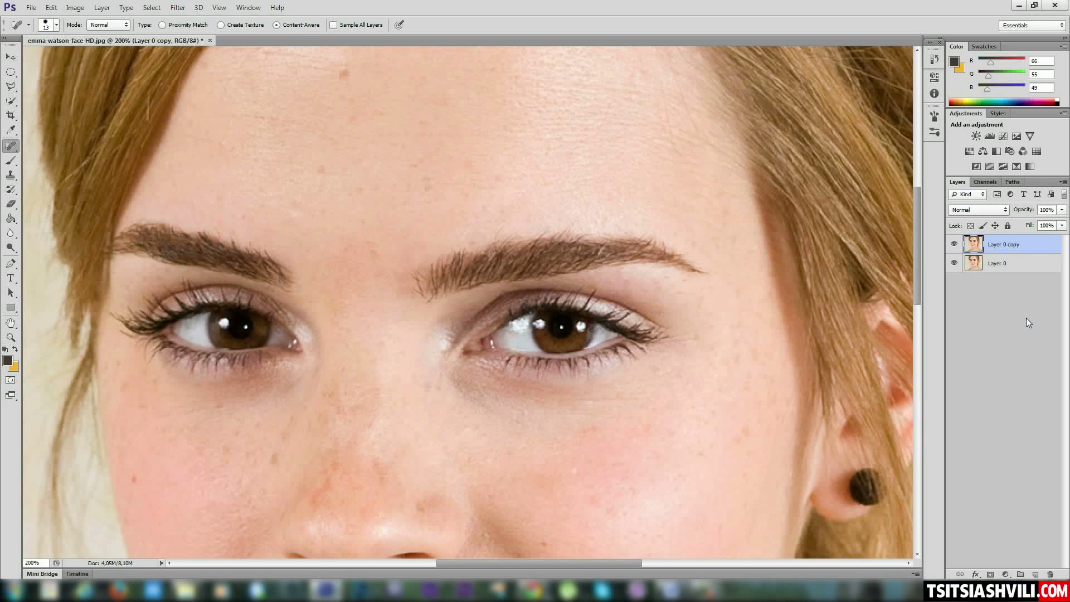
key(ctrl+z)
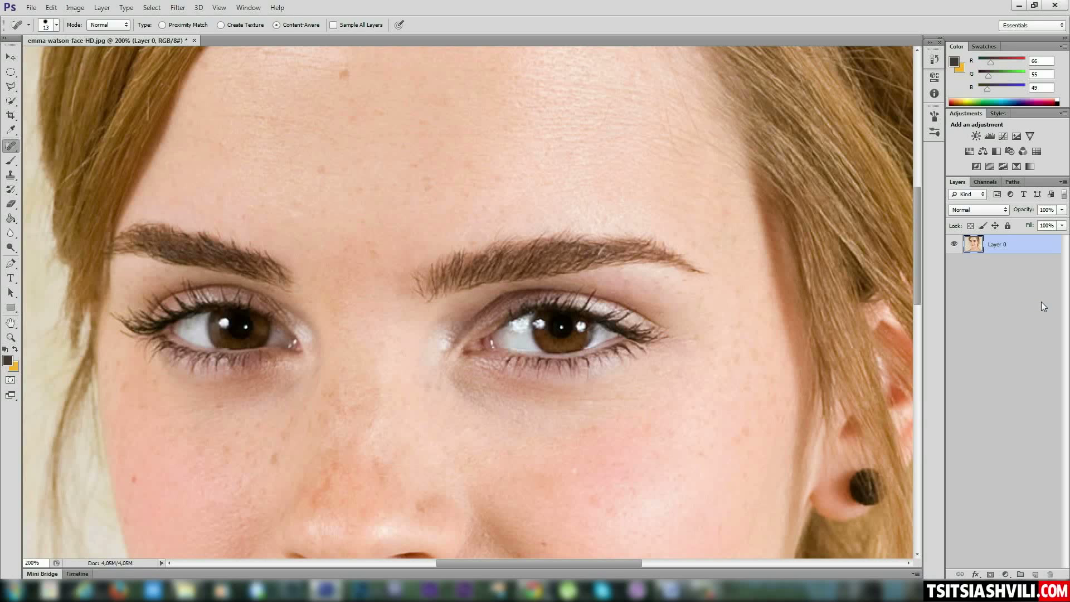
key(ctrl+j)
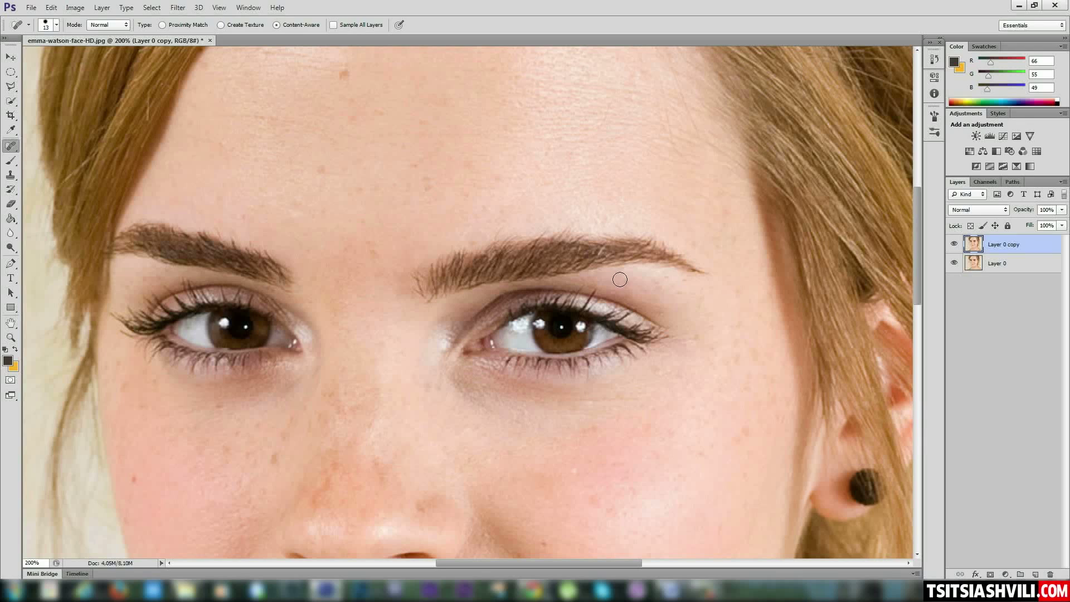
Activate the Spot Healing Brush Tool for retouching the forehead and eye area
key(z)
scroll(357, 292, down, 3)
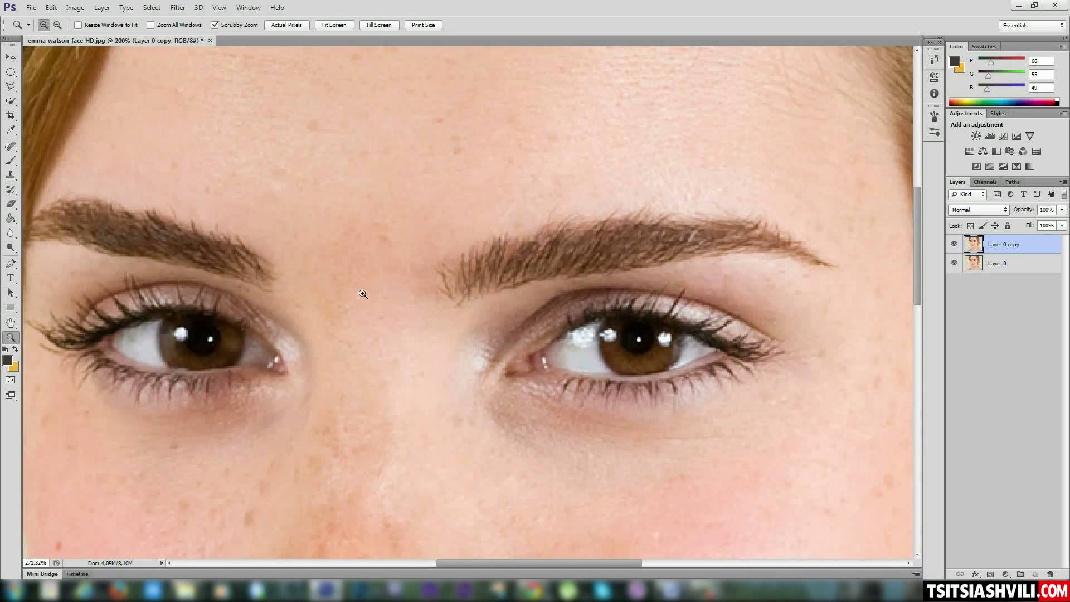
scroll(357, 292, up, 5)
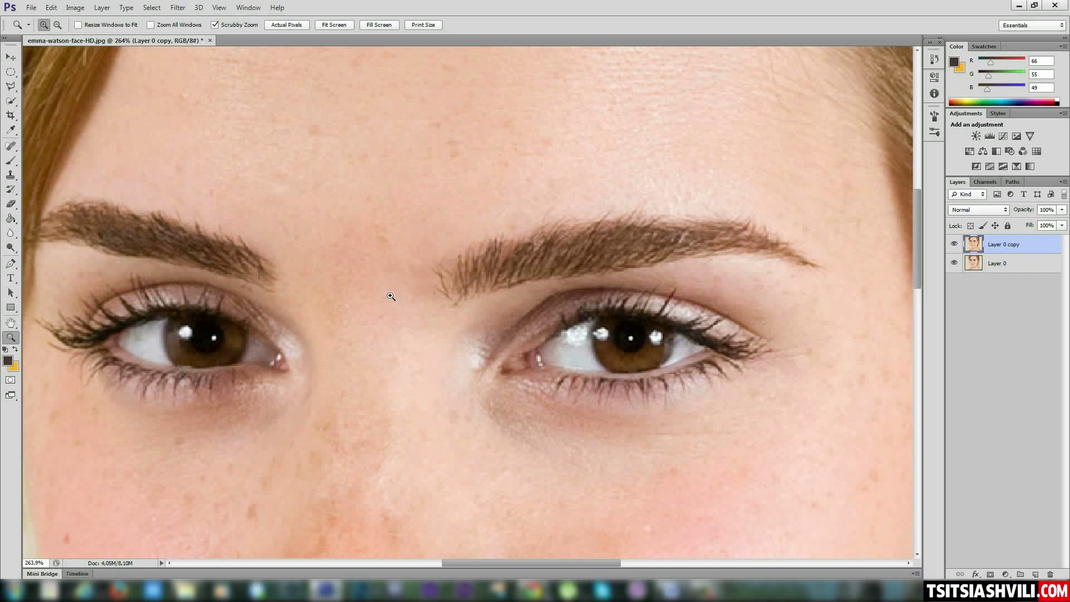
drag(299, 253, 394, 313)
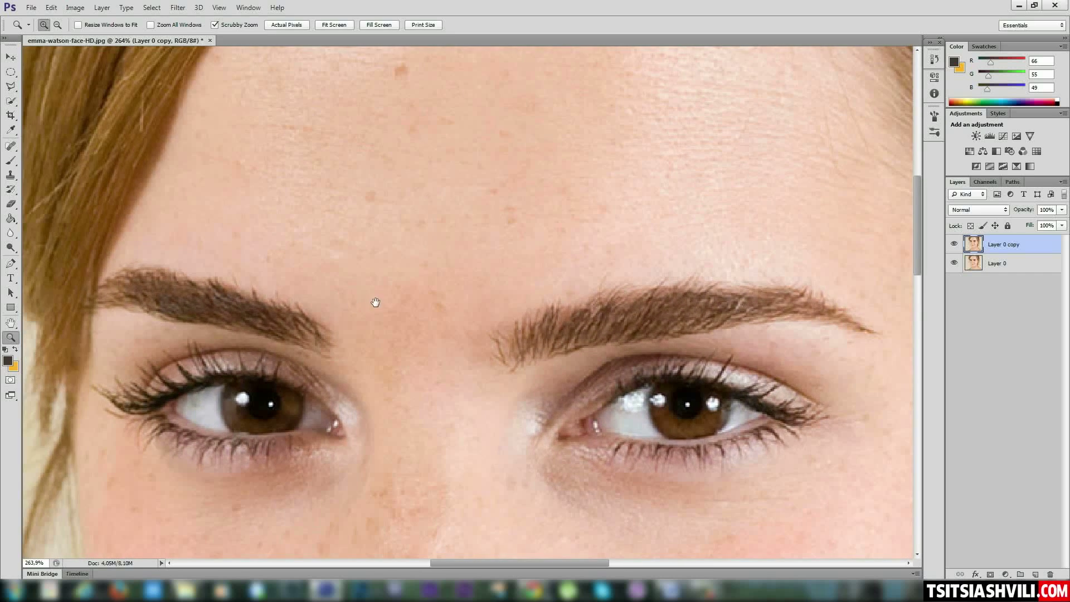
click(13, 146)
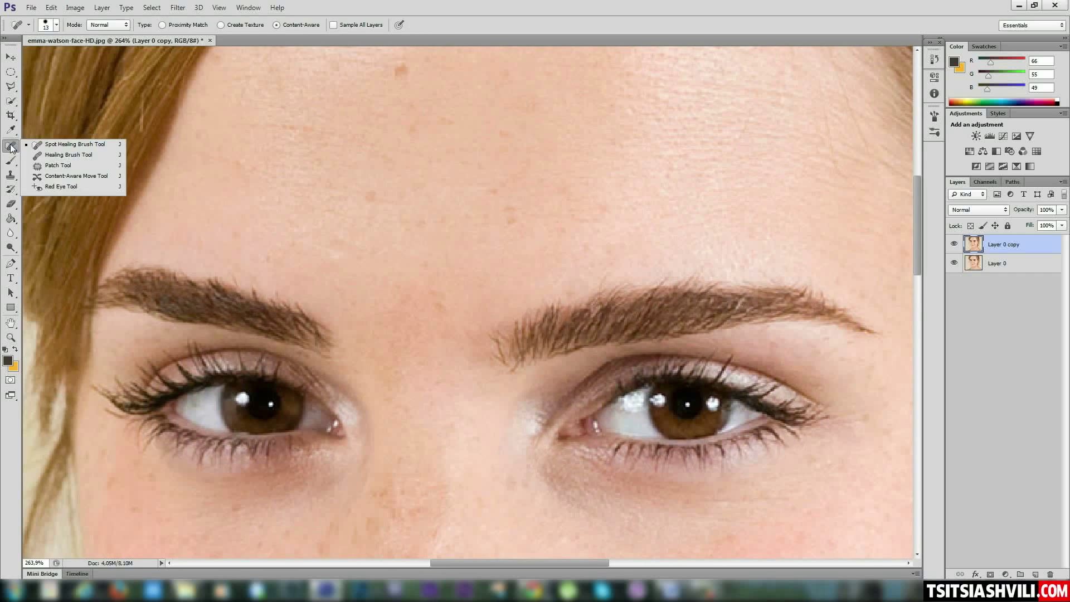
click(88, 145)
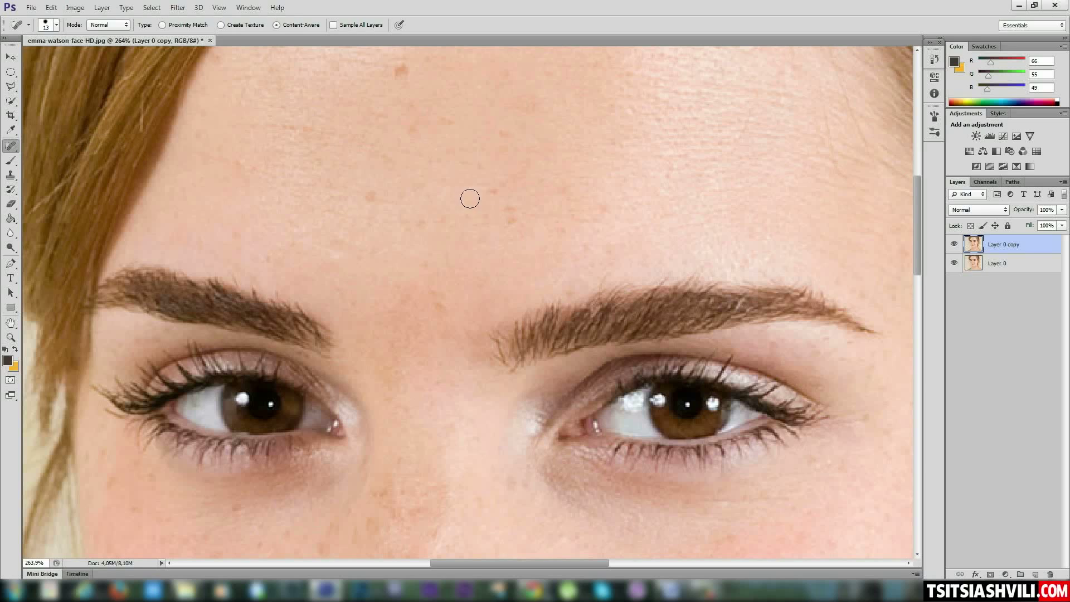
Examine the skin blemishes on the forehead, cheeks, nose and around the mouth up close
drag(484, 129, 470, 337)
drag(641, 384, 488, 219)
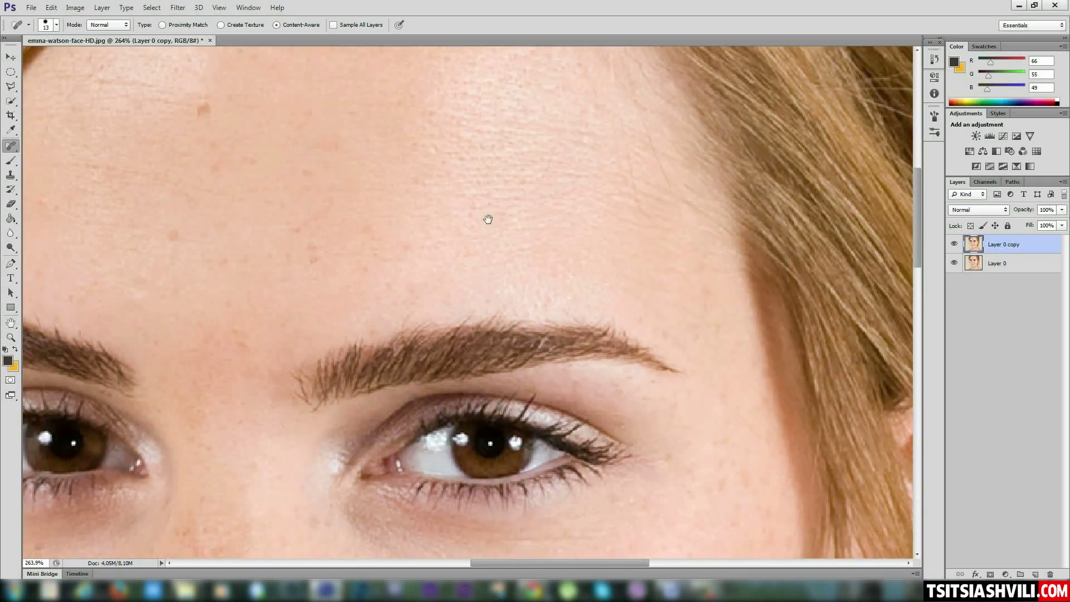
drag(326, 272, 554, 311)
drag(433, 444, 478, 246)
drag(688, 363, 487, 306)
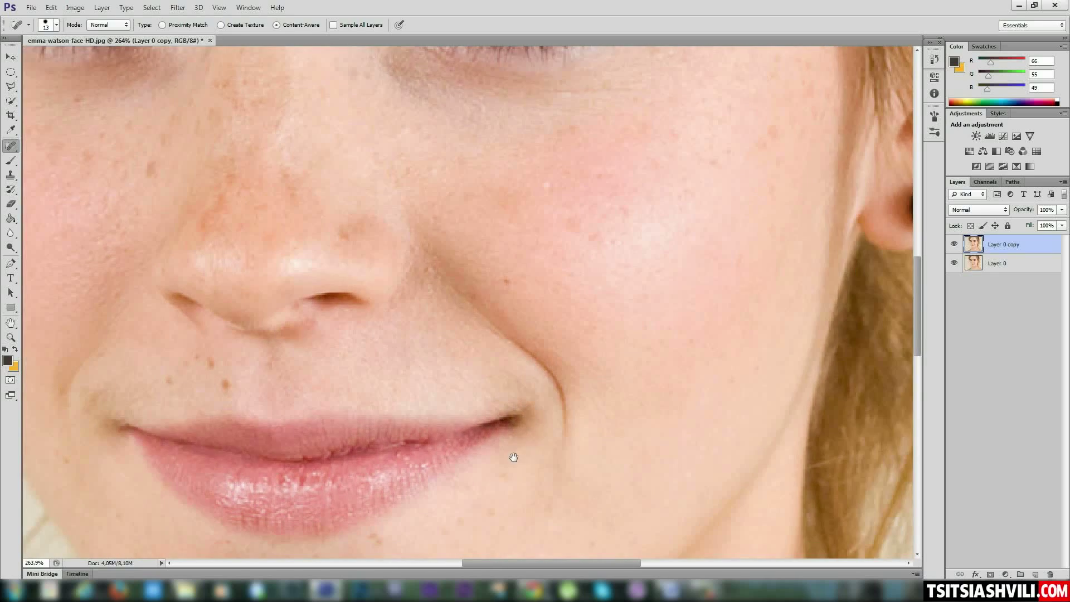
drag(511, 456, 571, 239)
drag(461, 95, 540, 375)
drag(532, 133, 563, 463)
drag(495, 100, 518, 296)
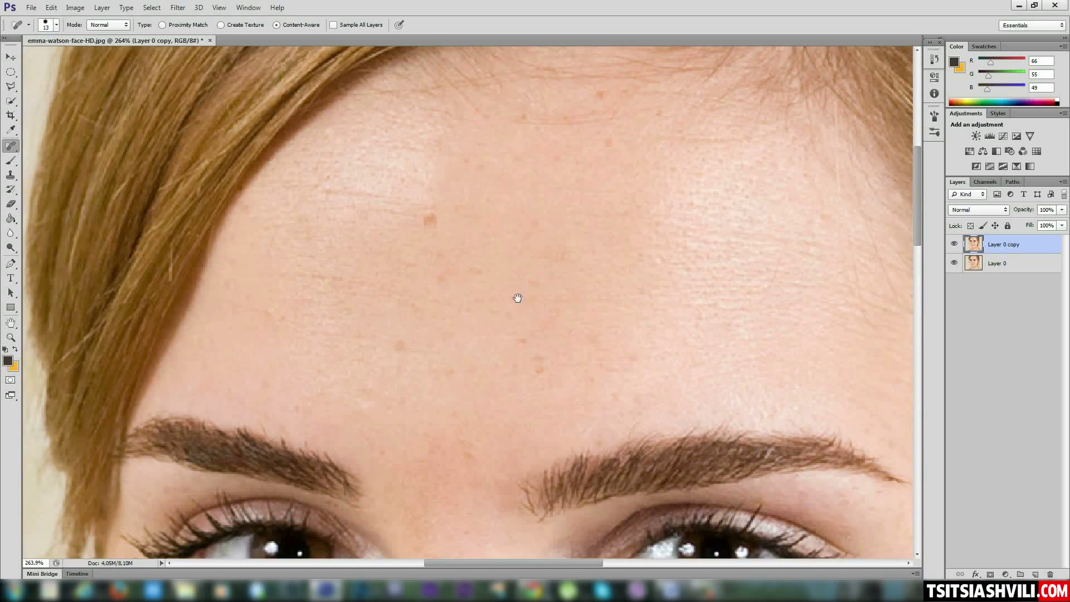
Set the Spot Healing Brush size to 17 px
right_click(494, 202)
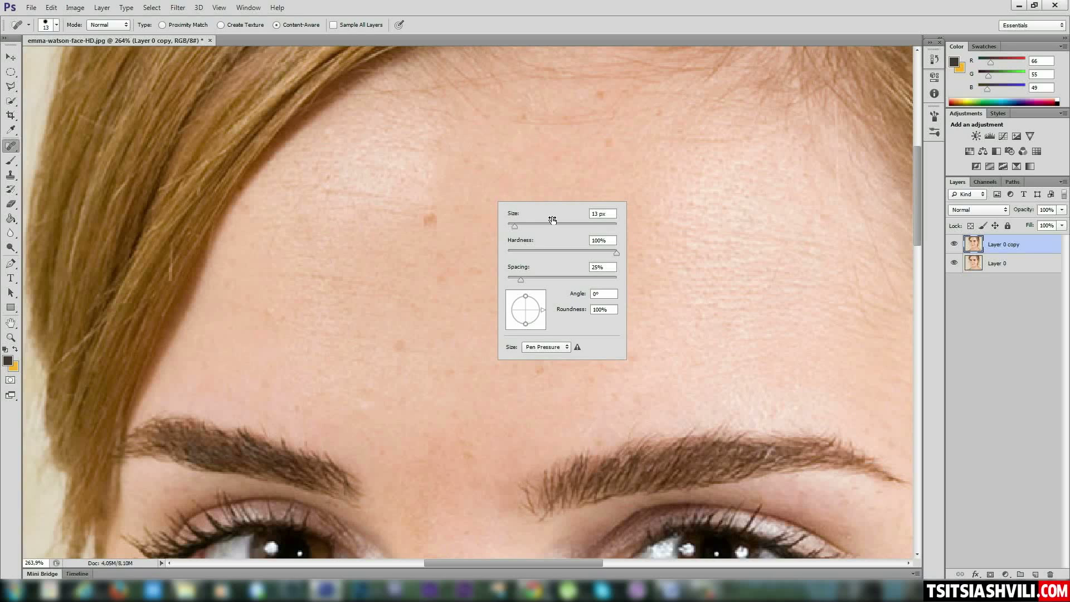
right_click(461, 191)
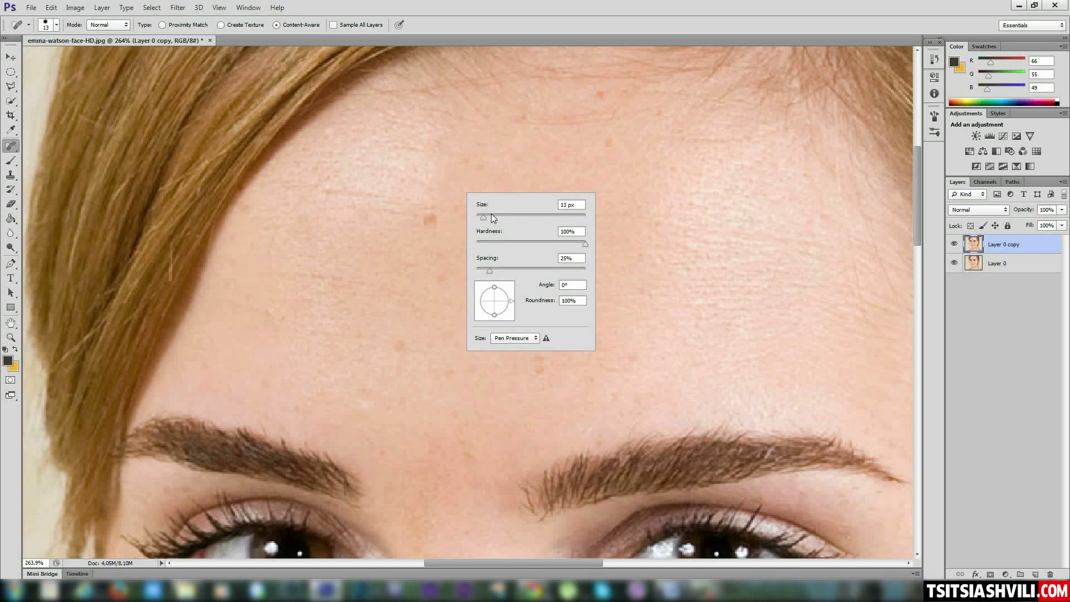
drag(484, 216, 496, 217)
drag(487, 218, 488, 218)
drag(486, 217, 485, 217)
click(534, 4)
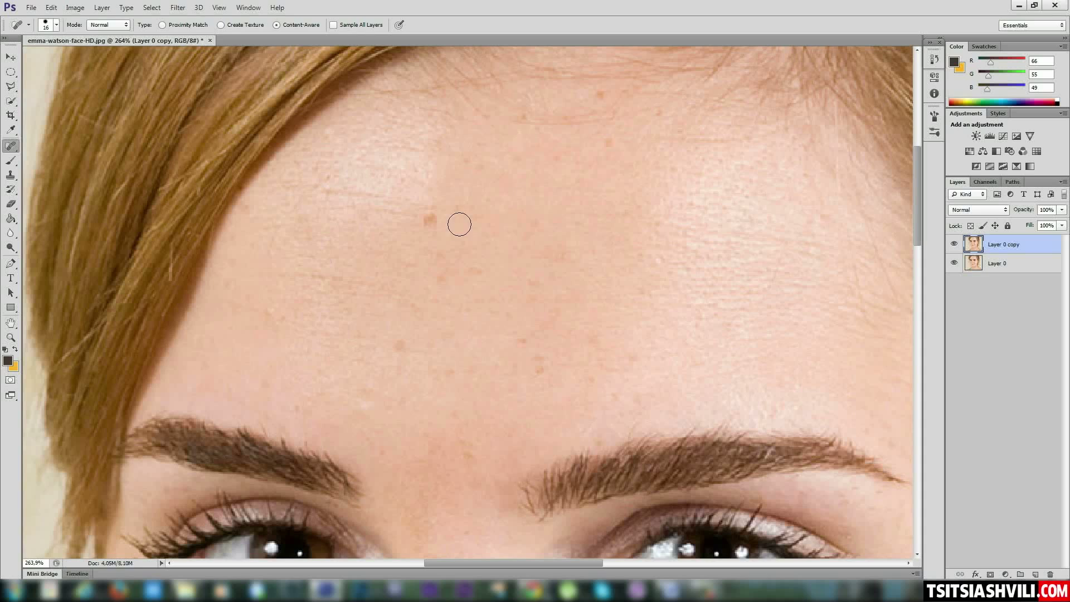
right_click(497, 229)
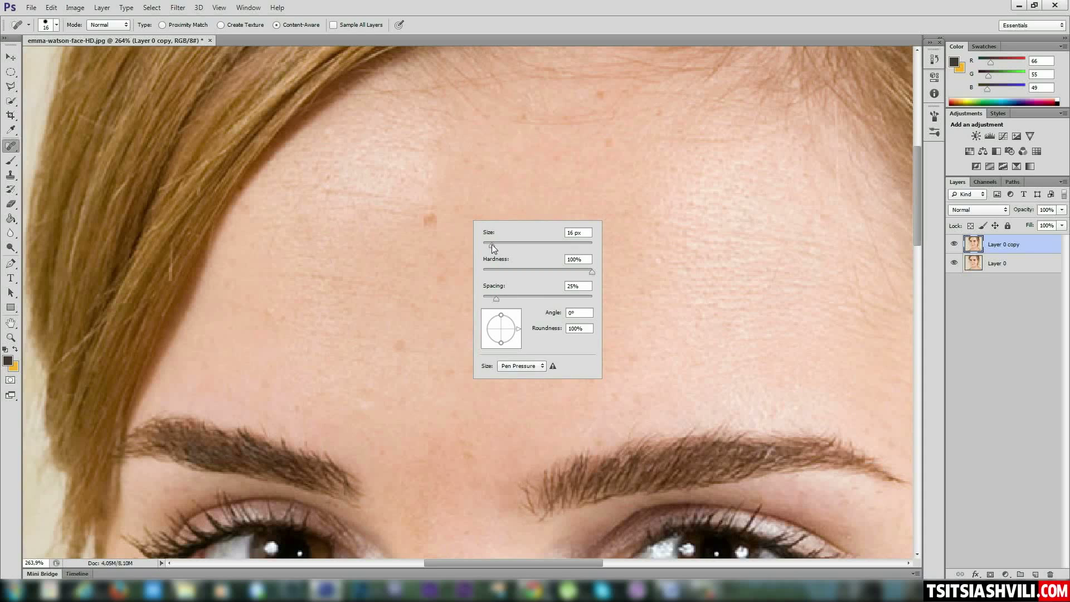
drag(492, 244, 490, 244)
drag(493, 244, 493, 244)
drag(632, 298, 782, 293)
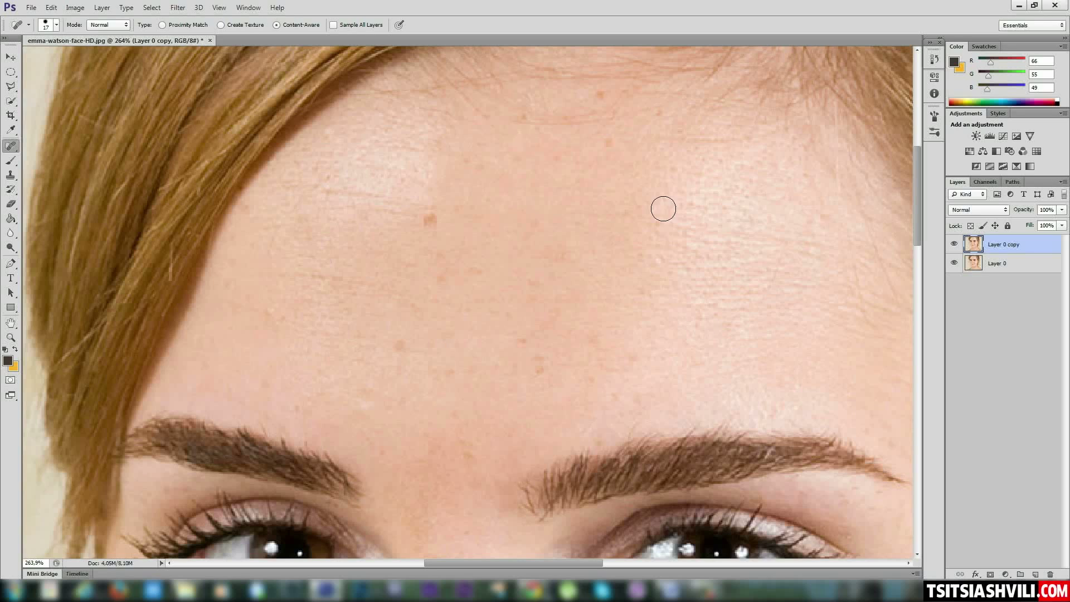
drag(669, 176, 667, 235)
drag(665, 284, 665, 335)
drag(589, 256, 793, 256)
Heal the most prominent brown mole on the upper forehead
click(427, 222)
click(431, 222)
Set the healing brush size to 13 px and remove the small spots across the middle of the forehead
right_click(493, 192)
drag(512, 220, 512, 220)
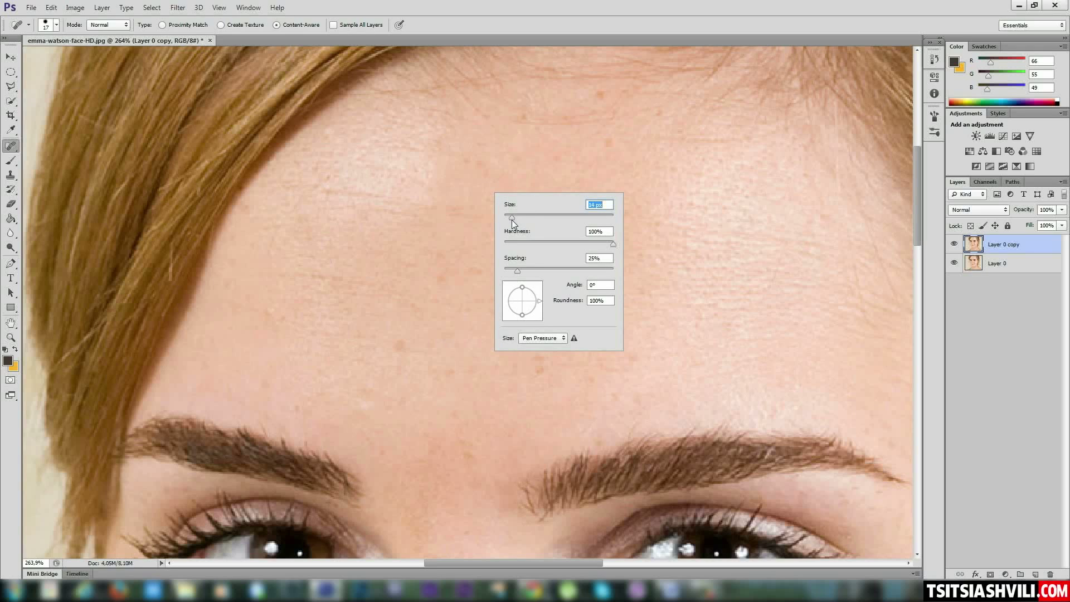
key(Return)
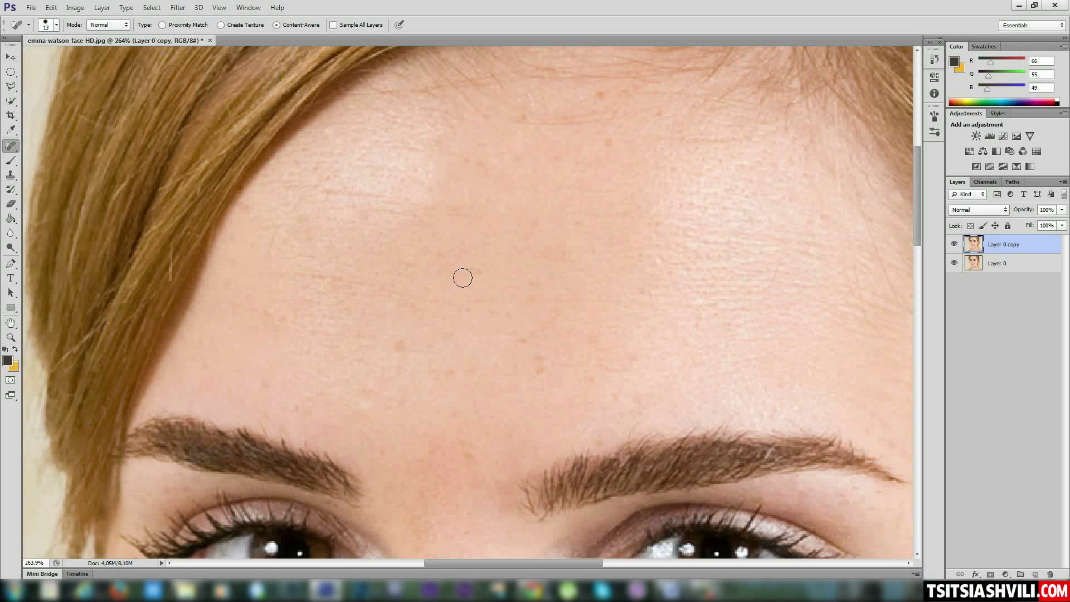
click(534, 283)
click(507, 317)
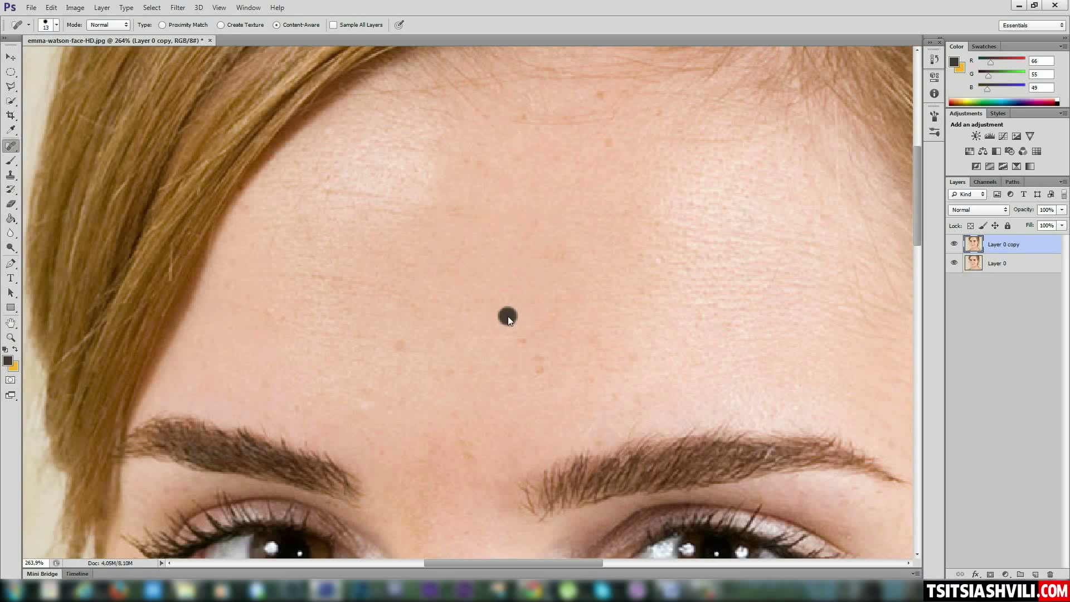
click(400, 346)
Heal the remaining small spots scattered from the hairline down across the central forehead
drag(440, 156, 470, 236)
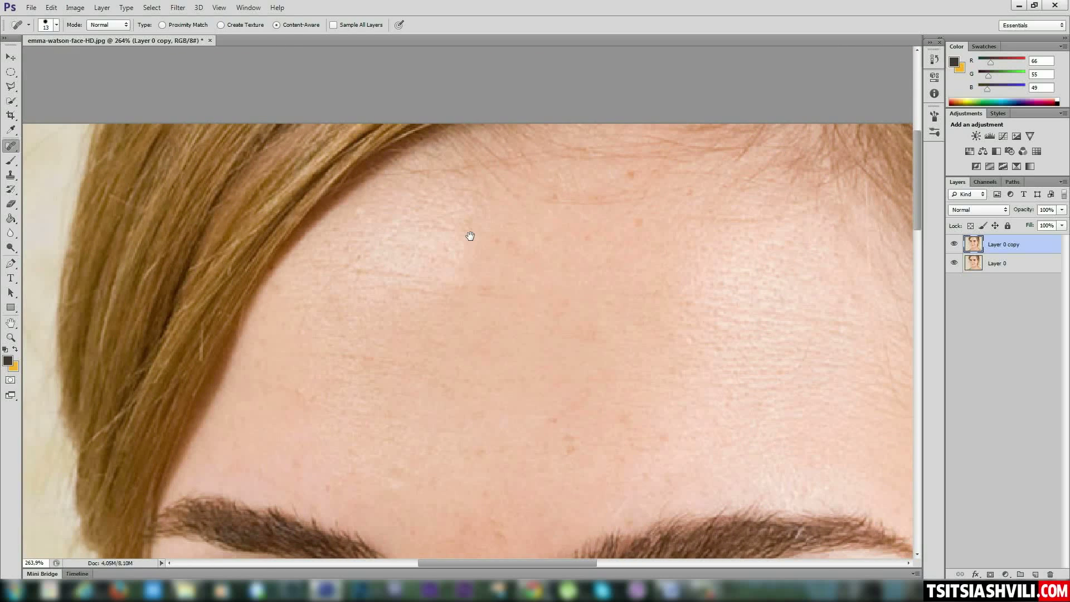
click(485, 289)
click(520, 258)
click(549, 241)
click(588, 237)
click(631, 174)
click(596, 337)
click(569, 437)
click(570, 449)
click(361, 268)
click(296, 468)
Remove the small blemishes on the lower forehead just above the inner half of the left-hand eyebrow
drag(498, 456, 478, 317)
click(357, 302)
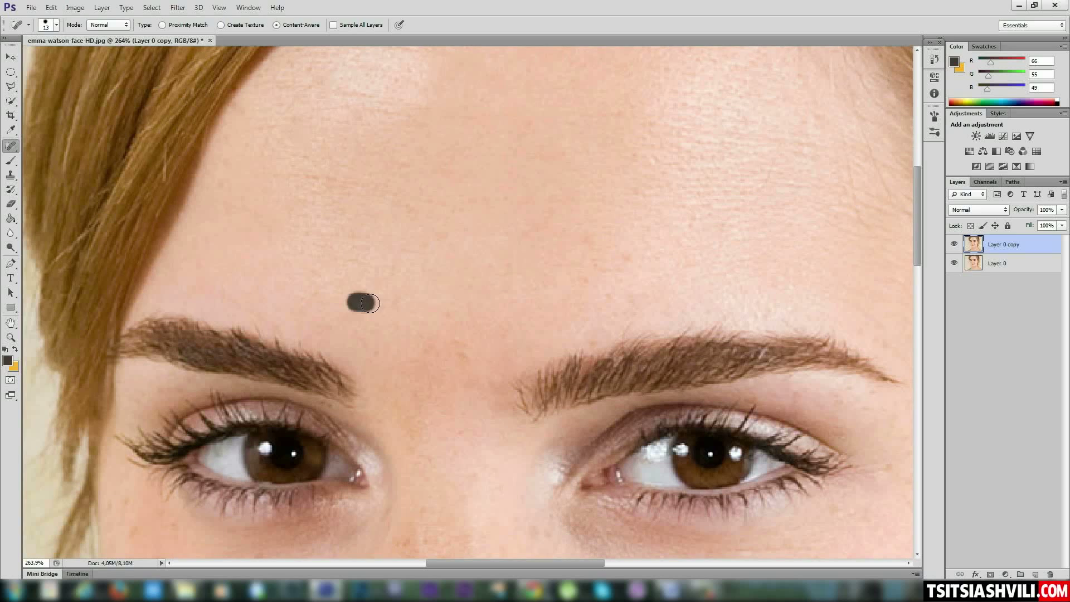
click(364, 290)
click(362, 307)
click(317, 272)
click(316, 293)
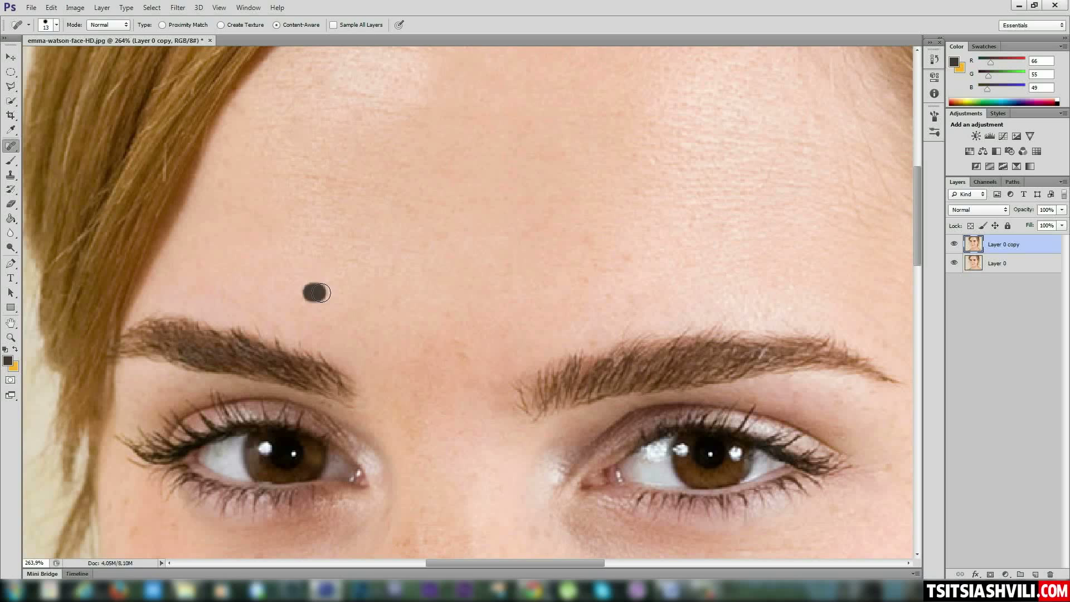
Heal the small spots on the lower forehead, from above the left-hand eyebrow across to above the right-hand eyebrow
click(301, 302)
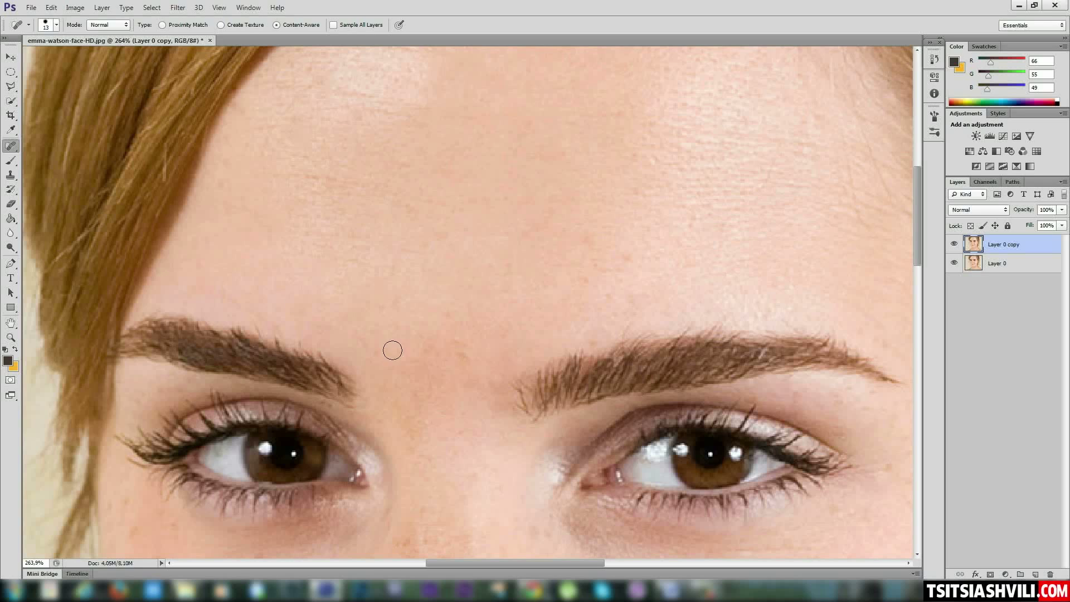
click(460, 354)
click(468, 359)
click(448, 316)
click(587, 238)
click(625, 299)
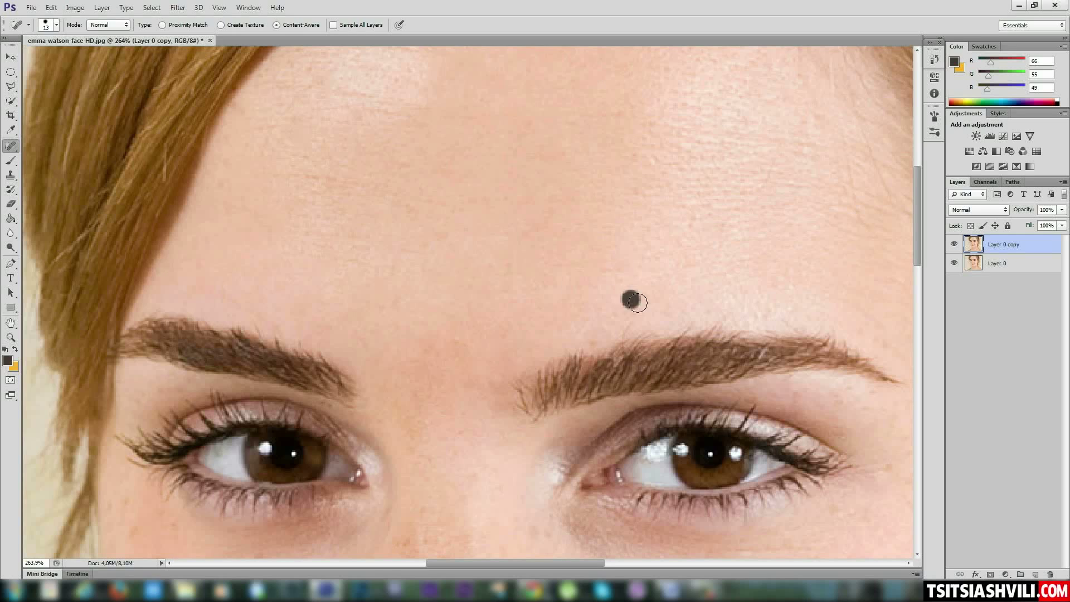
click(594, 336)
click(633, 311)
Heal the small spots on the upper forehead, from the centre of the hairline toward the left-hand side
drag(393, 155, 438, 262)
click(571, 230)
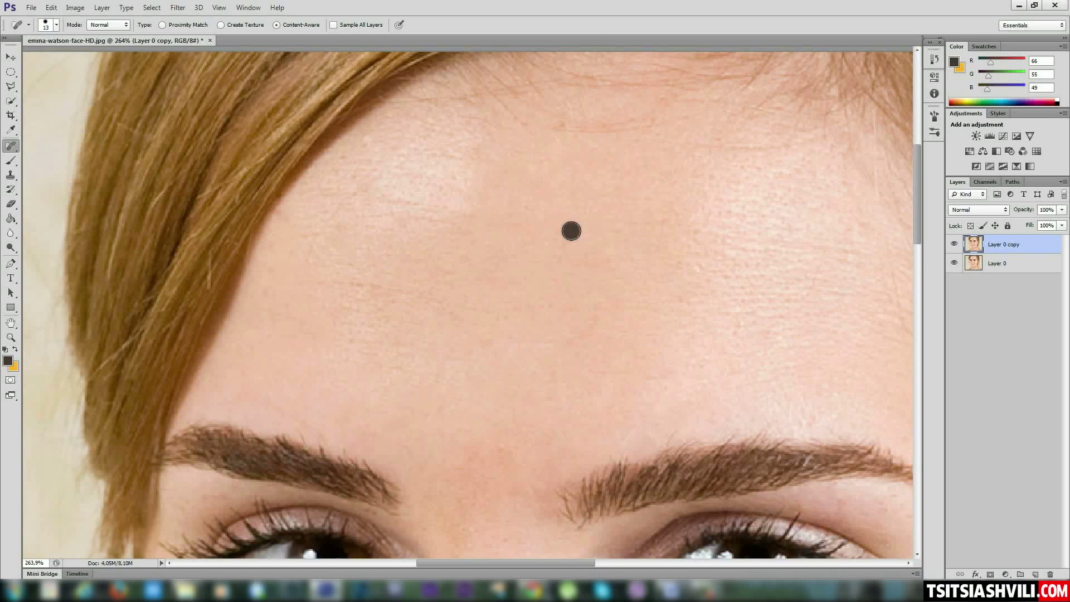
click(561, 120)
click(520, 151)
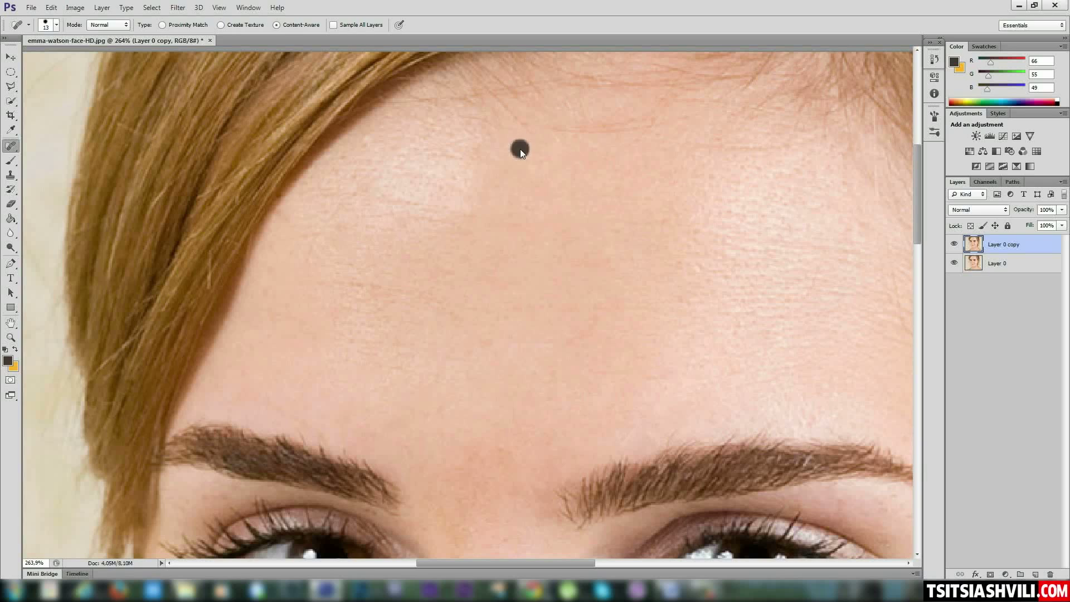
click(475, 155)
click(402, 226)
click(342, 229)
Remove the blemishes between the eyebrows and a spot on the forehead above the right-hand eyebrow
drag(677, 321, 532, 240)
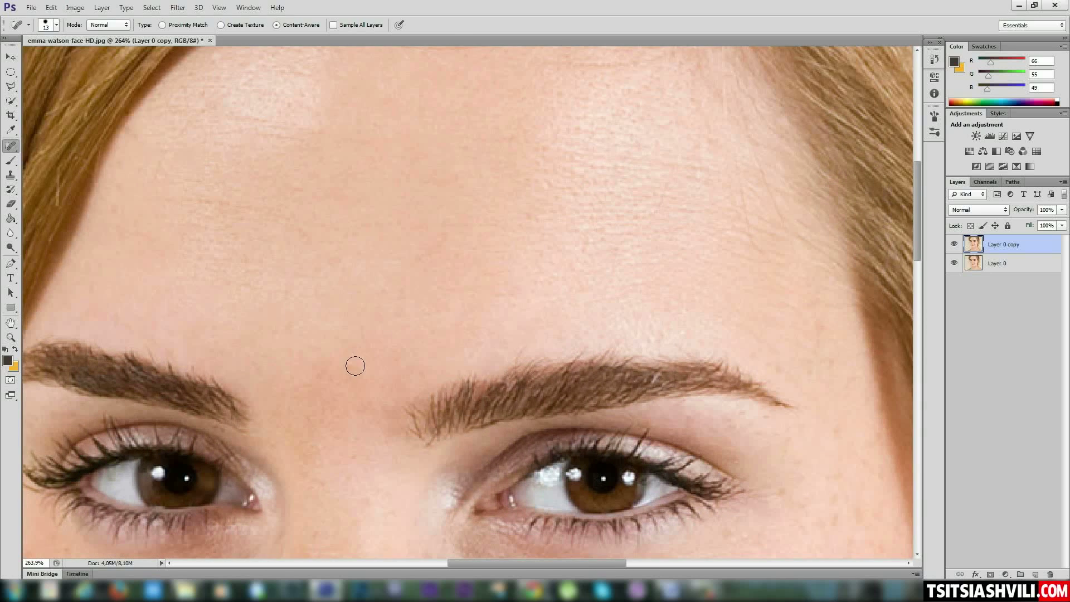
click(310, 384)
click(327, 368)
click(310, 368)
click(353, 456)
click(336, 437)
drag(549, 310, 547, 268)
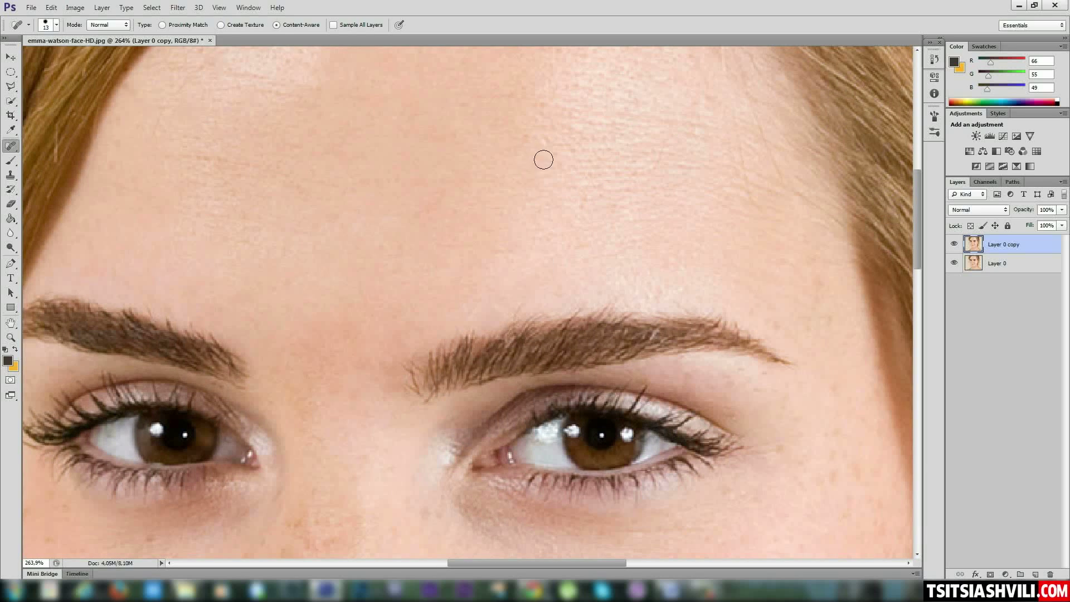
click(545, 136)
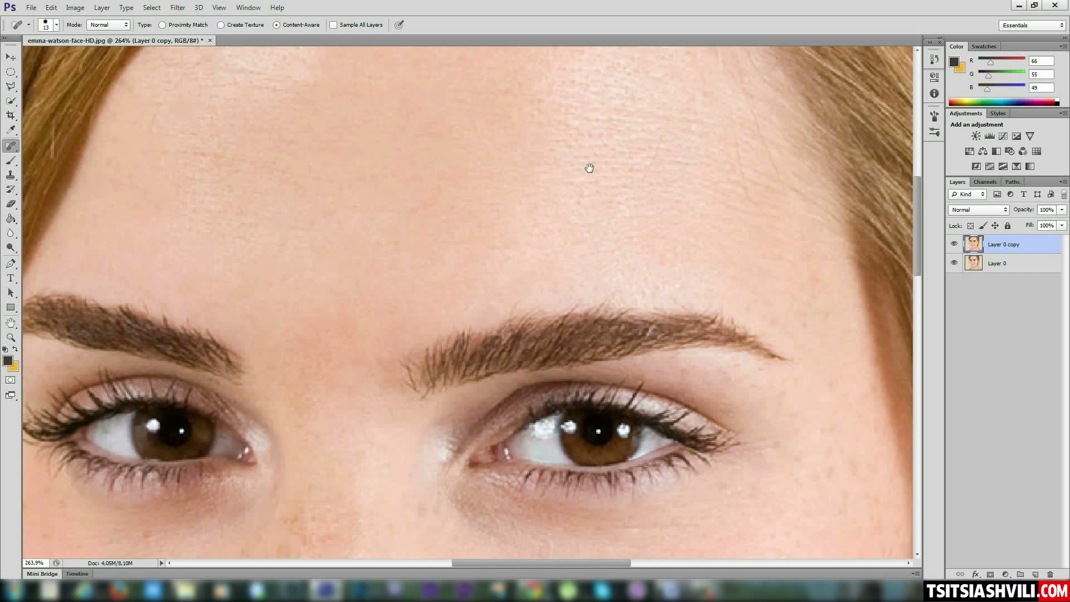
Heal the freckles on the right-hand temple, from beside the eyebrow's tail down to the outer corner of the eye
drag(709, 283, 642, 150)
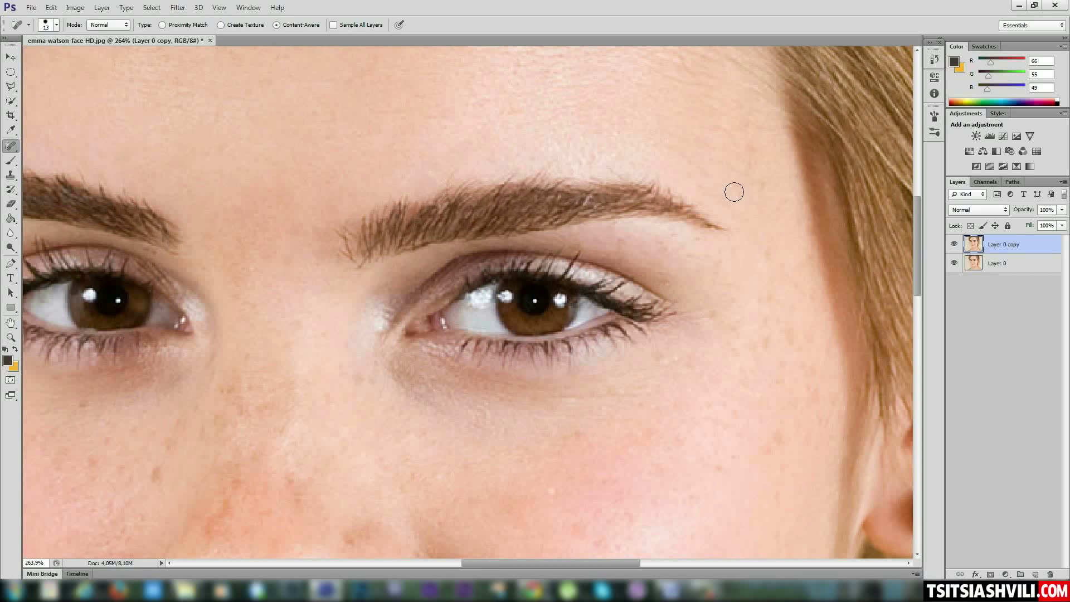
click(758, 184)
click(767, 254)
click(711, 315)
click(714, 269)
click(714, 284)
click(727, 285)
click(731, 300)
Remove the freckles on the outer right-hand temple close to the hair
click(763, 299)
click(771, 297)
click(784, 276)
click(792, 280)
click(803, 288)
click(806, 259)
Heal the freckles on the upper right-hand cheek, below and outward from the outer corner of the eye
click(737, 332)
click(732, 350)
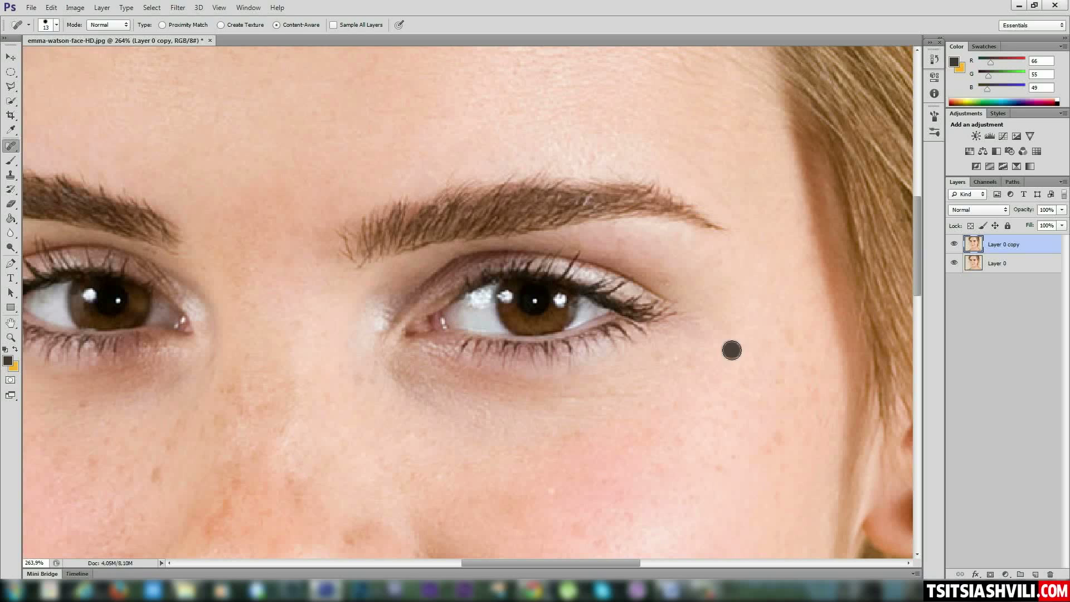
click(663, 359)
click(690, 368)
click(817, 419)
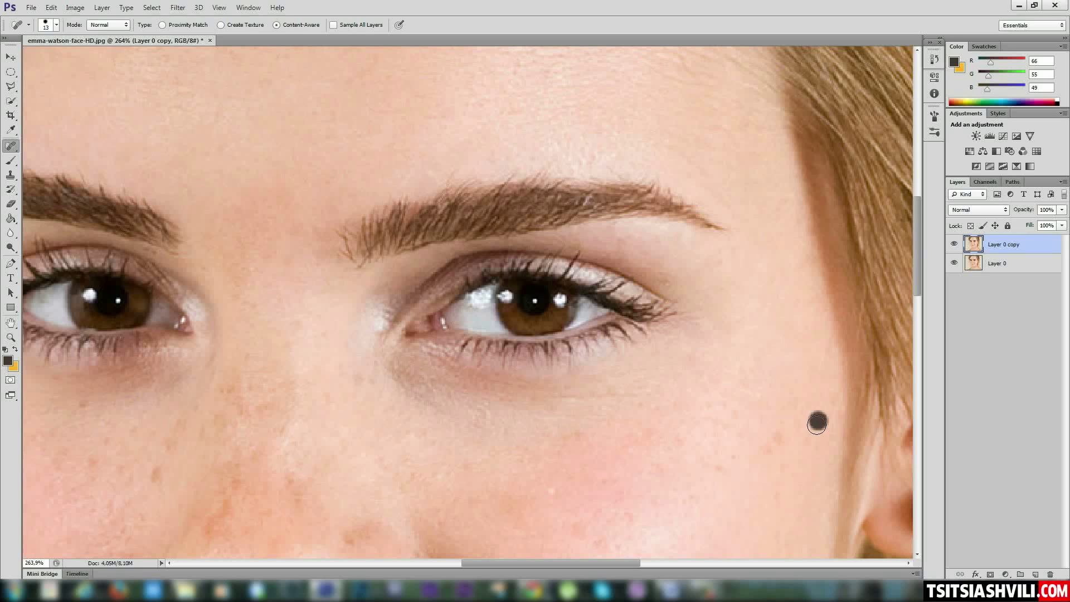
click(731, 457)
click(681, 439)
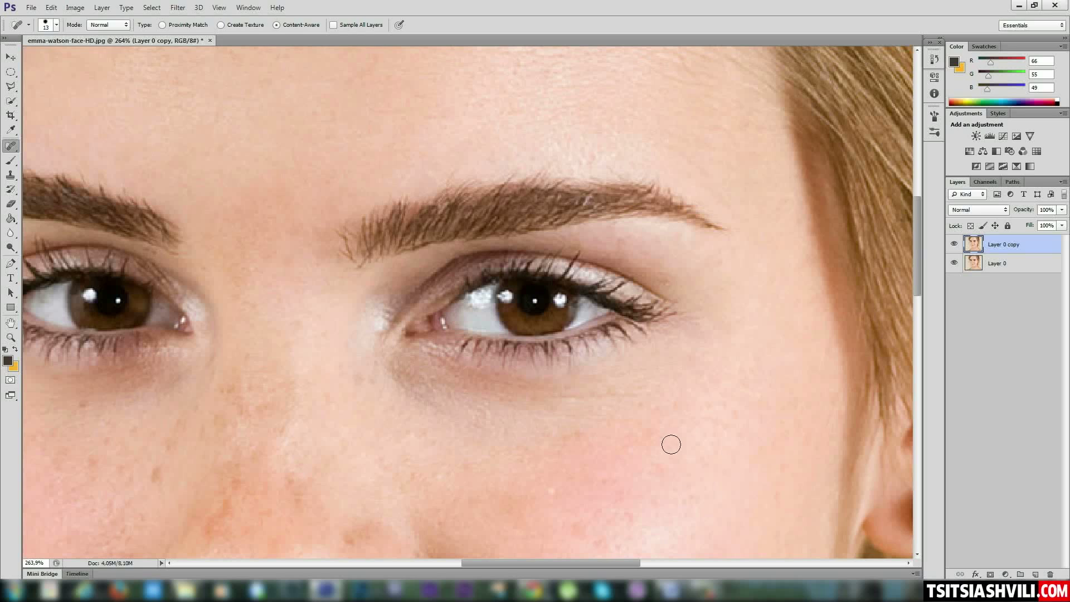
click(654, 437)
Remove the red spot on the outer left-hand cheek and the freckles below the left-hand eye and beside the nose
drag(393, 404, 537, 333)
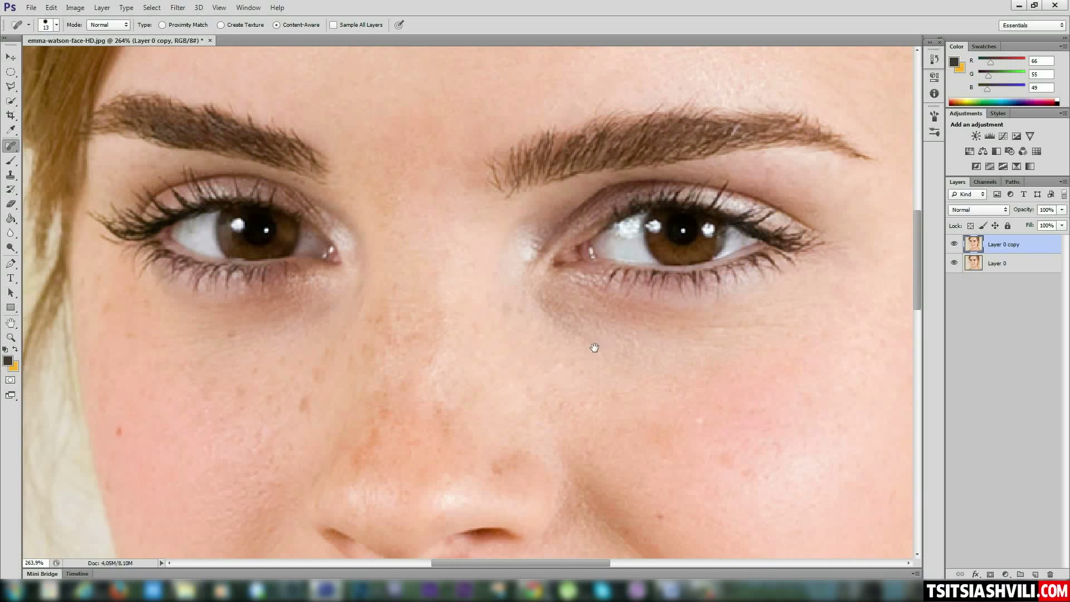
click(251, 349)
click(119, 431)
mouse_move(289, 373)
mouse_down()
mouse_move(286, 356)
mouse_move(322, 375)
mouse_up()
click(303, 405)
click(271, 399)
Heal the moles above the upper lip and the small spot beside the left-hand smile line
drag(303, 432, 278, 284)
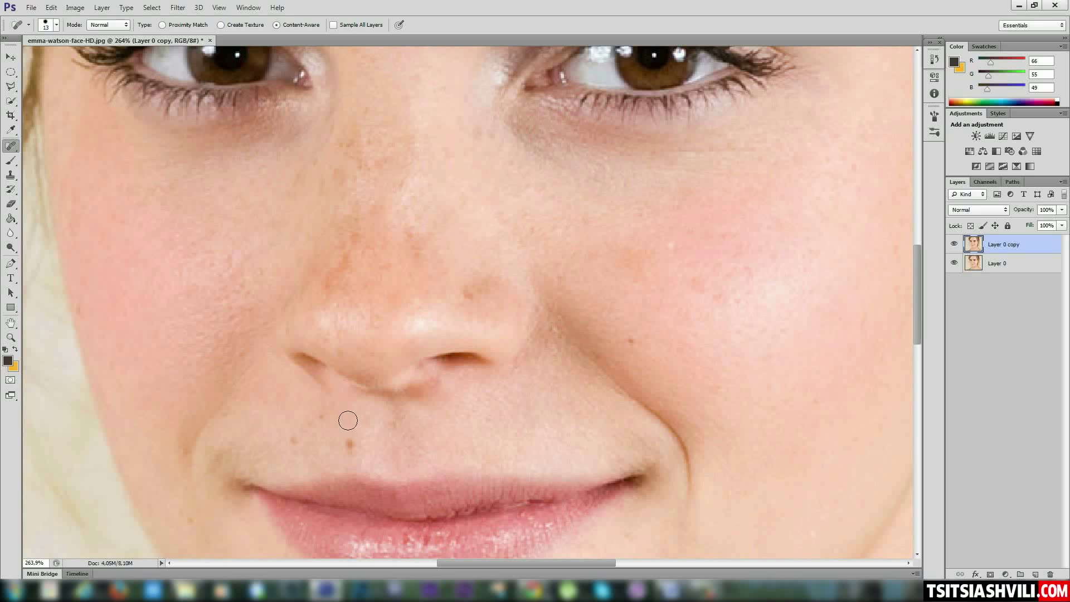
click(350, 444)
click(294, 440)
click(315, 424)
click(225, 416)
Remove the mole near the right-hand smile line and the red spots across the middle of that cheek
click(634, 342)
click(673, 246)
click(719, 296)
click(745, 268)
click(754, 288)
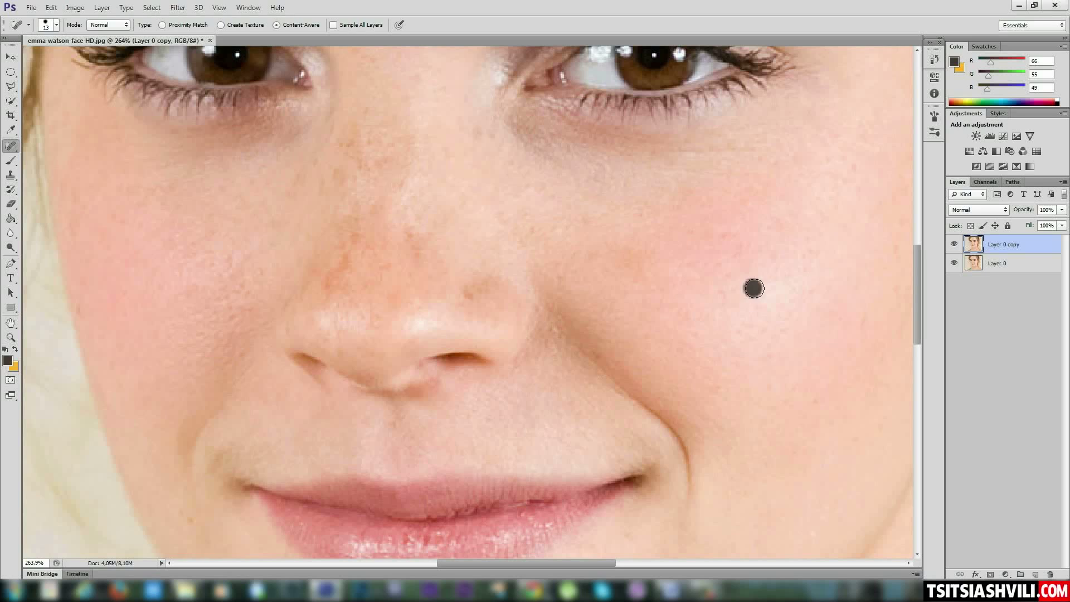
click(722, 289)
Heal the dark and reddish spots across the lower part of the nose
click(471, 295)
click(419, 256)
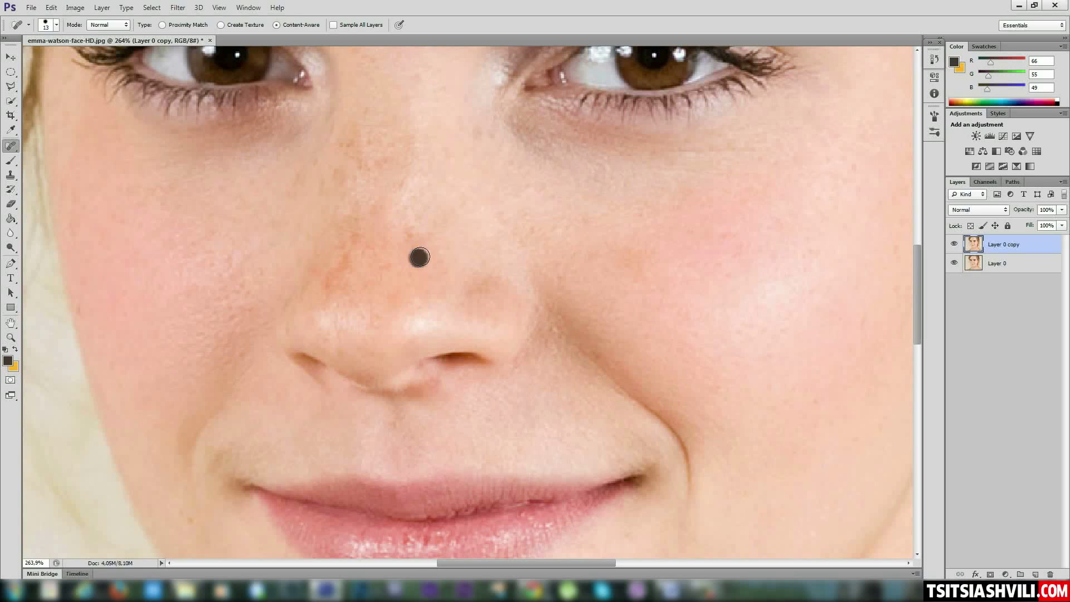
click(409, 225)
click(349, 261)
click(327, 279)
click(329, 307)
Remove the small spots on the lower left-hand cheek outward from the corner of the mouth
drag(350, 458, 375, 337)
click(216, 402)
click(210, 390)
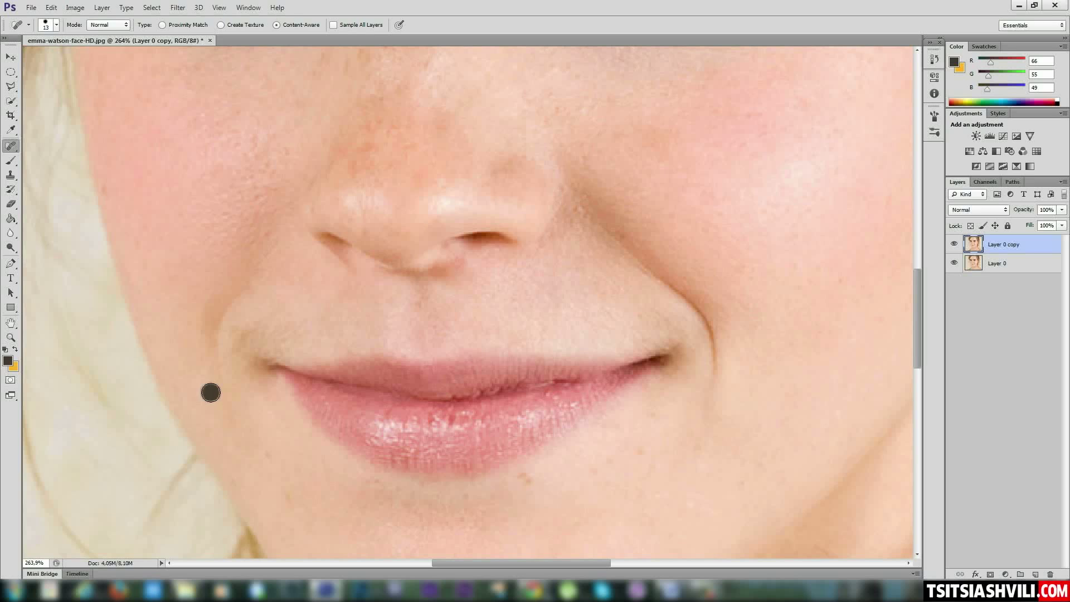
click(177, 382)
click(204, 326)
Heal the blemishes below the lower lip toward the right-hand corner of the mouth
click(523, 476)
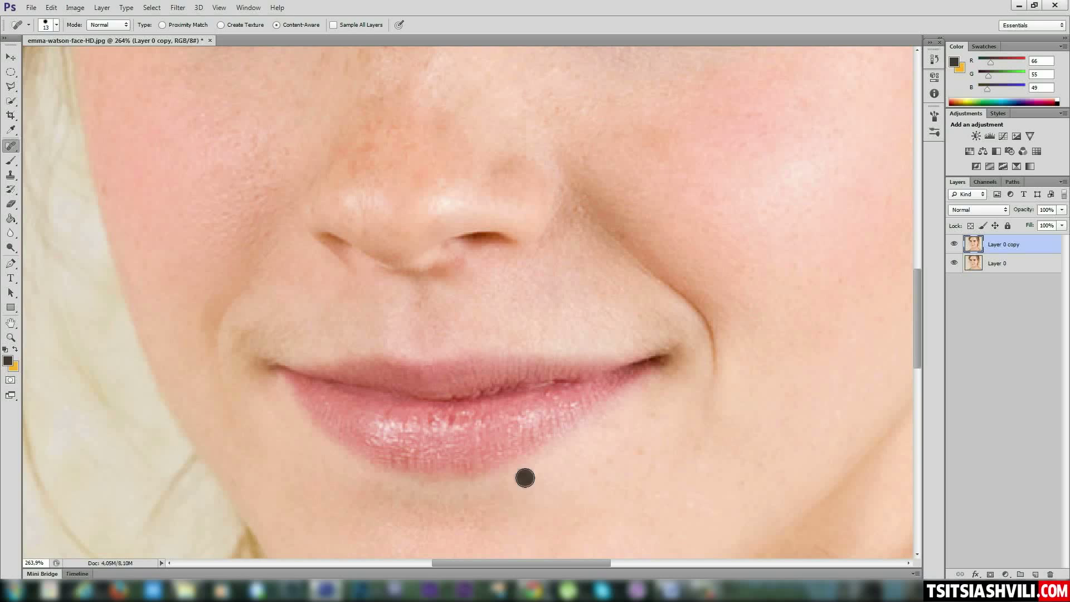
click(639, 452)
click(591, 468)
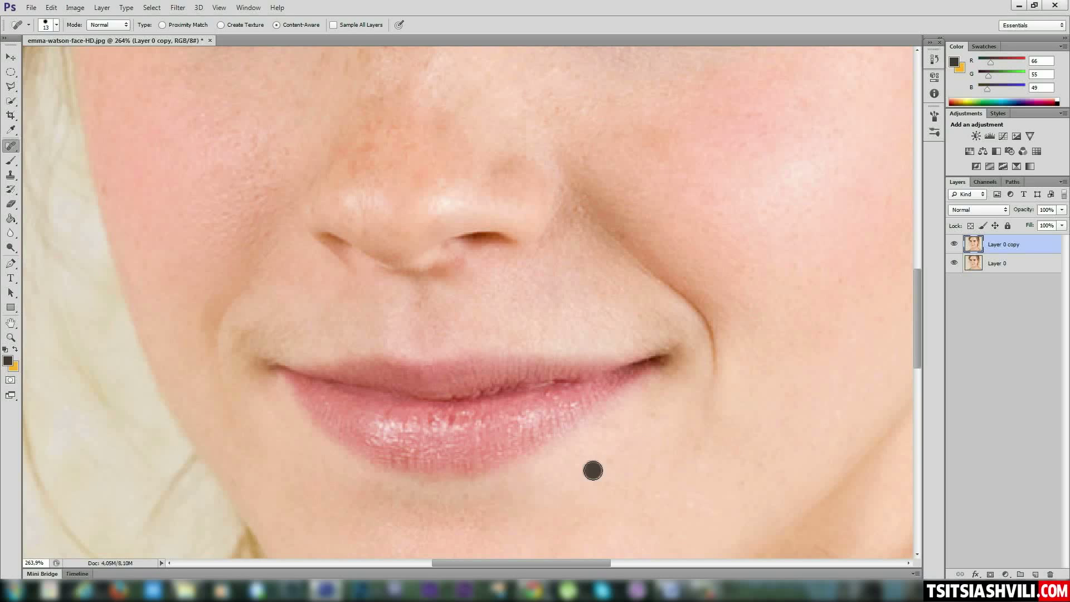
click(701, 447)
Remove the two moles on the lower edge of the chin and the faint spots on the rest of the chin
drag(635, 485, 552, 289)
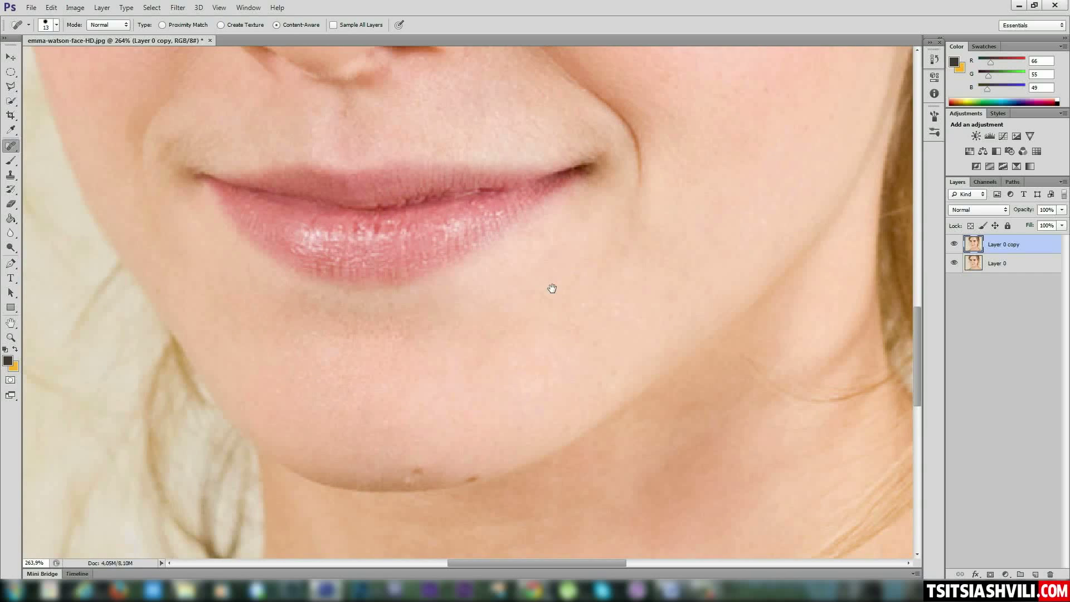
click(410, 473)
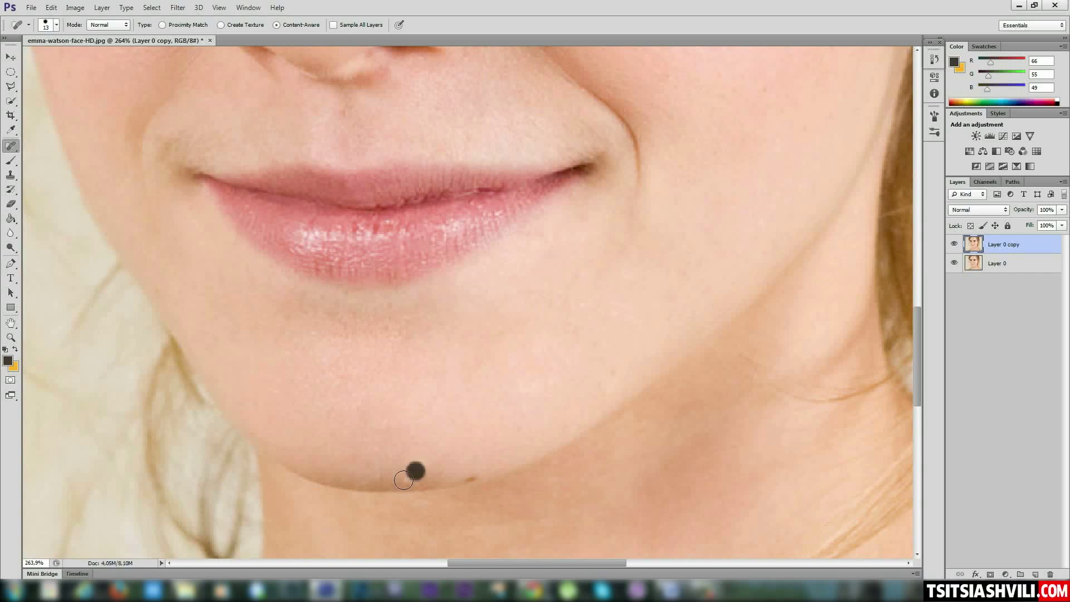
click(471, 476)
click(567, 425)
click(337, 303)
Heal the remaining small spots on the outer right-hand cheek in front of the ear
drag(700, 167, 520, 350)
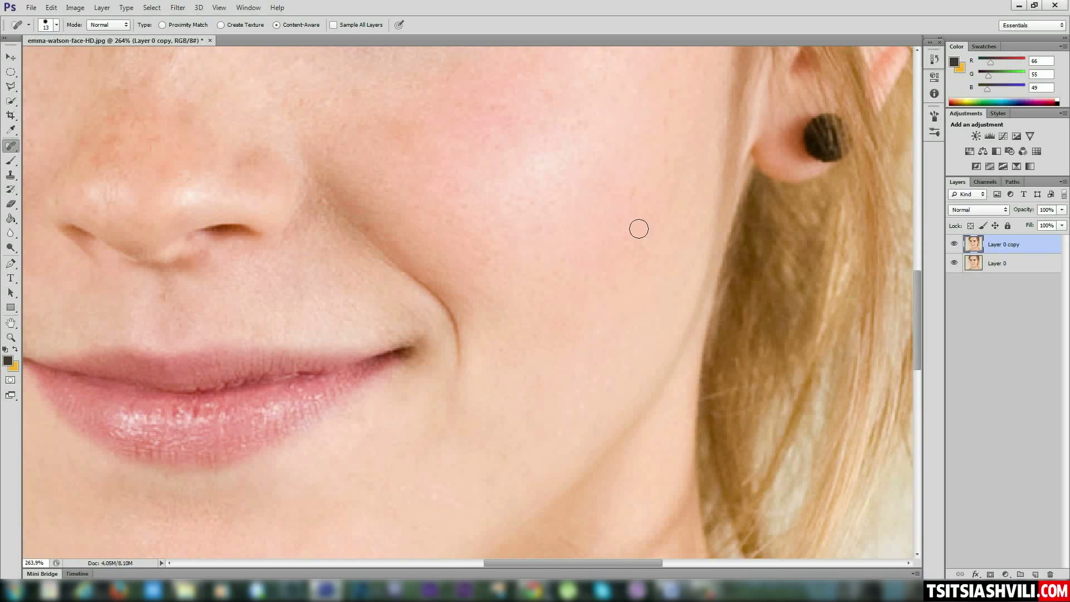
click(633, 189)
drag(545, 267, 563, 410)
click(684, 263)
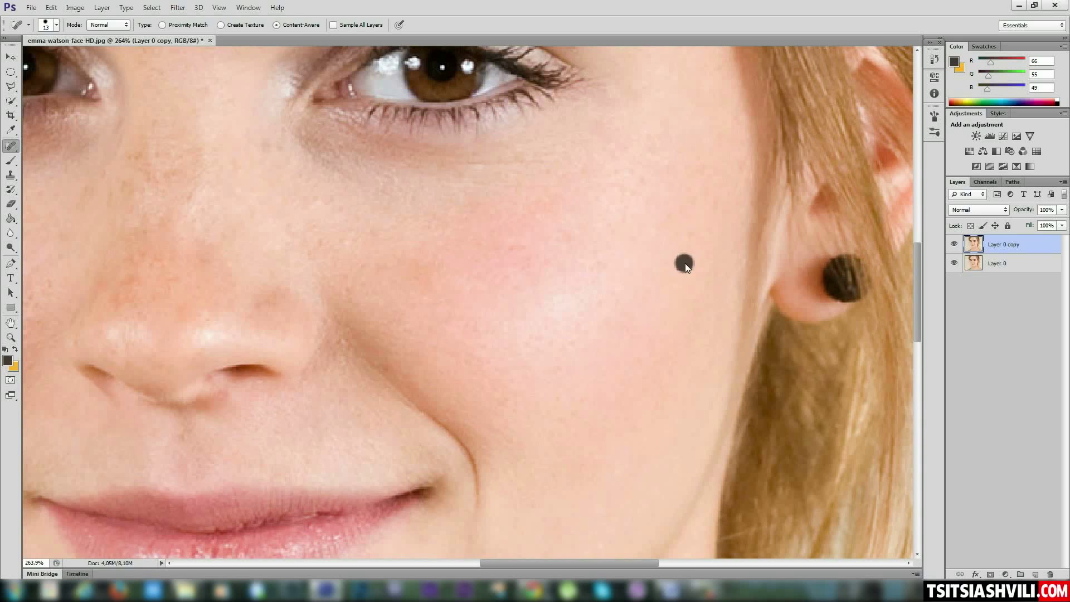
click(718, 200)
Remove the leftover freckles on the right-hand cheekbone between the eye and the ear
drag(691, 180, 593, 355)
click(593, 378)
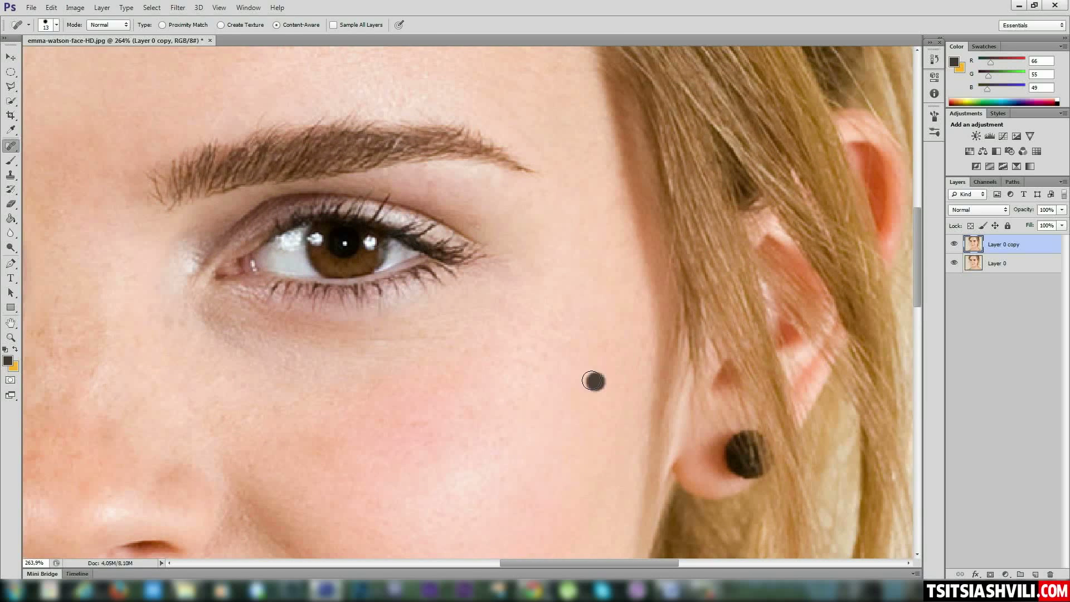
click(539, 348)
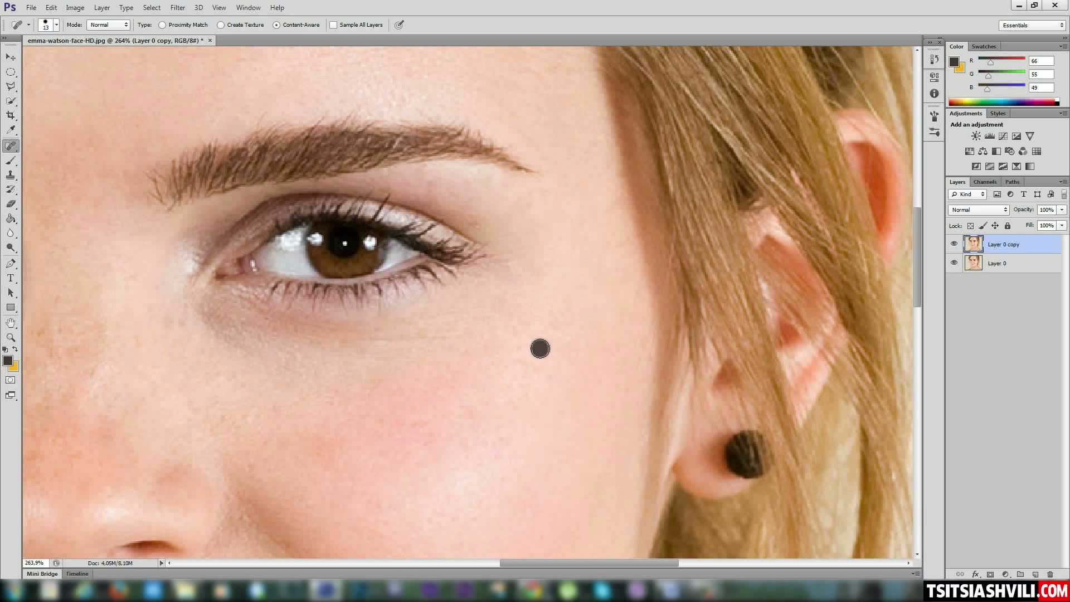
click(518, 347)
Heal the faint red spots in the pink central area of the right-hand cheek
drag(463, 399, 585, 317)
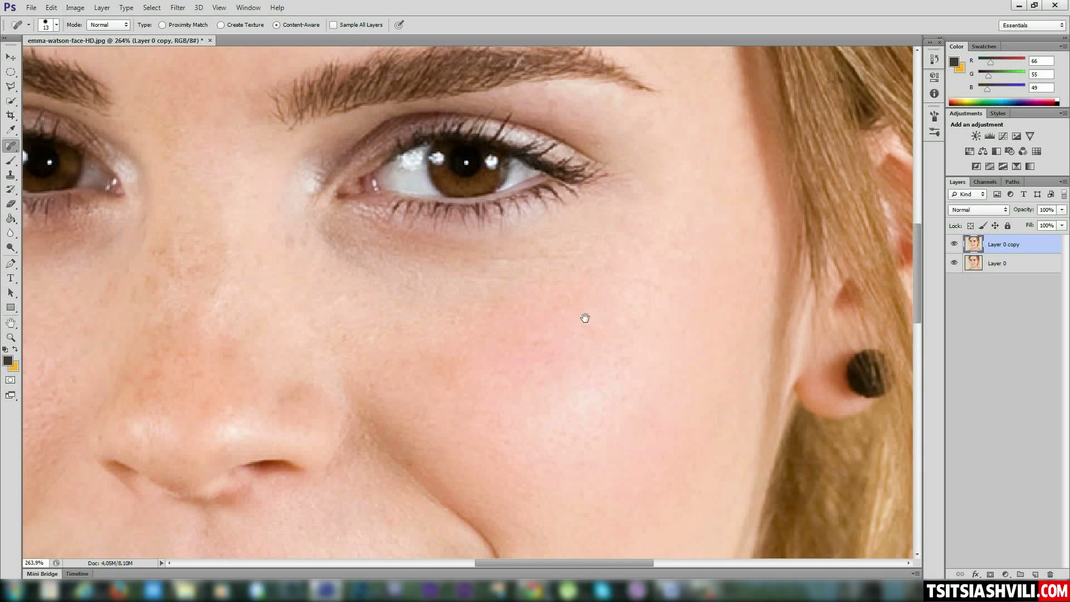
click(539, 348)
click(590, 326)
click(584, 365)
click(663, 288)
Remove the orange blotches on the left-hand side of the nose above the nostril
drag(479, 312, 658, 305)
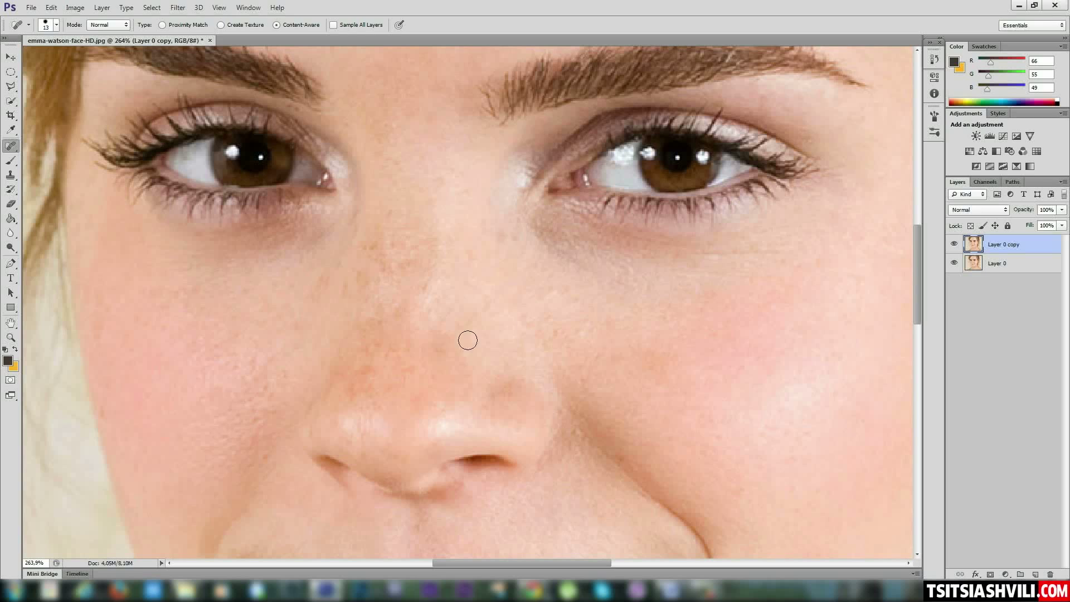
click(377, 365)
click(365, 370)
click(352, 394)
click(308, 407)
click(327, 398)
click(373, 408)
Heal the freckles across the bridge of the nose between the inner corners of the eyes
click(501, 238)
click(513, 238)
click(471, 254)
click(385, 256)
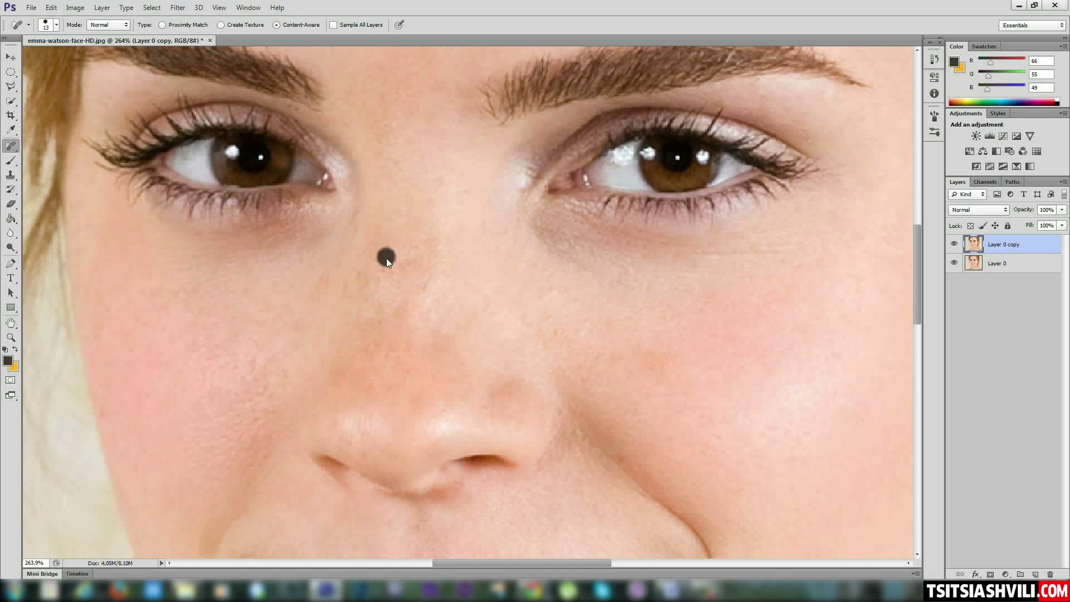
click(371, 284)
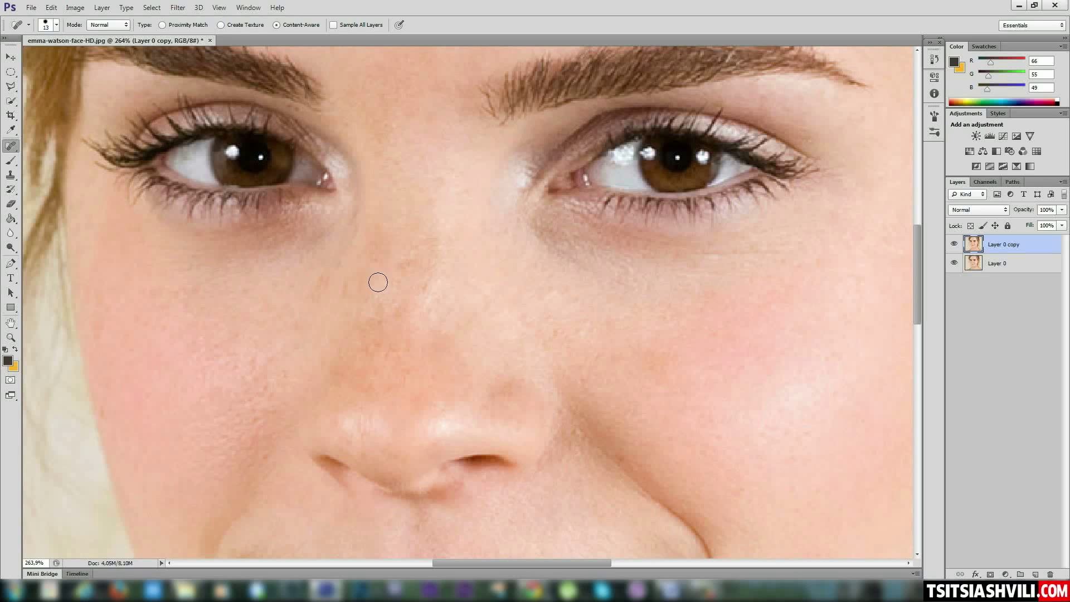
click(432, 304)
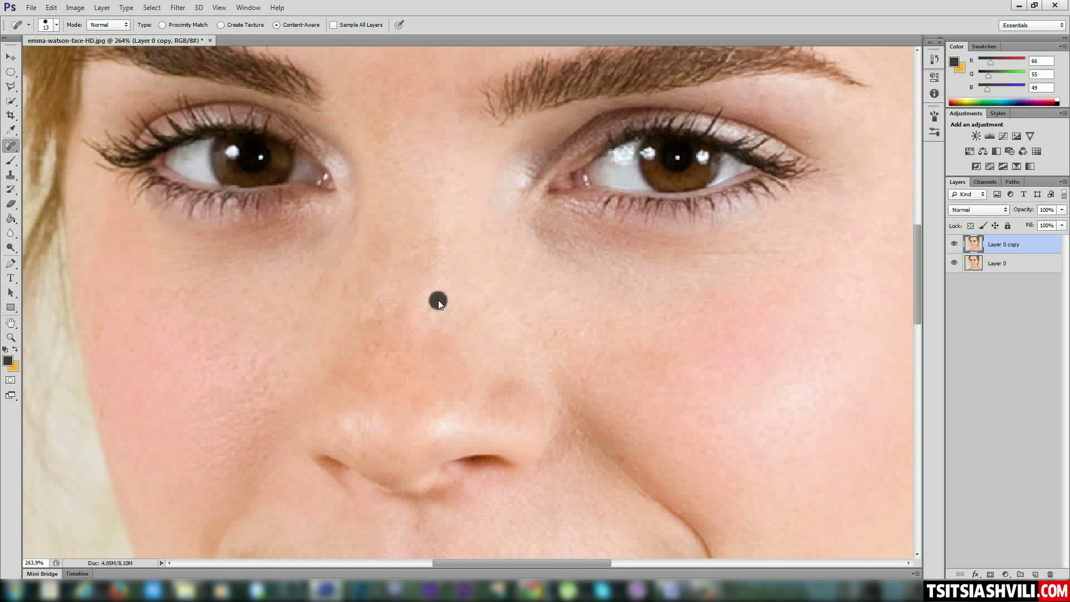
click(417, 247)
Remove the freckles from the left-hand side of the nose bridge outward to below the left-hand eye
click(372, 260)
click(321, 280)
click(310, 301)
click(274, 285)
click(242, 289)
Heal the remaining small spots on the left-hand side of the forehead along the hair
mouse_move(734, 319)
mouse_down()
mouse_move(721, 368)
mouse_move(739, 421)
mouse_up()
drag(385, 166, 466, 270)
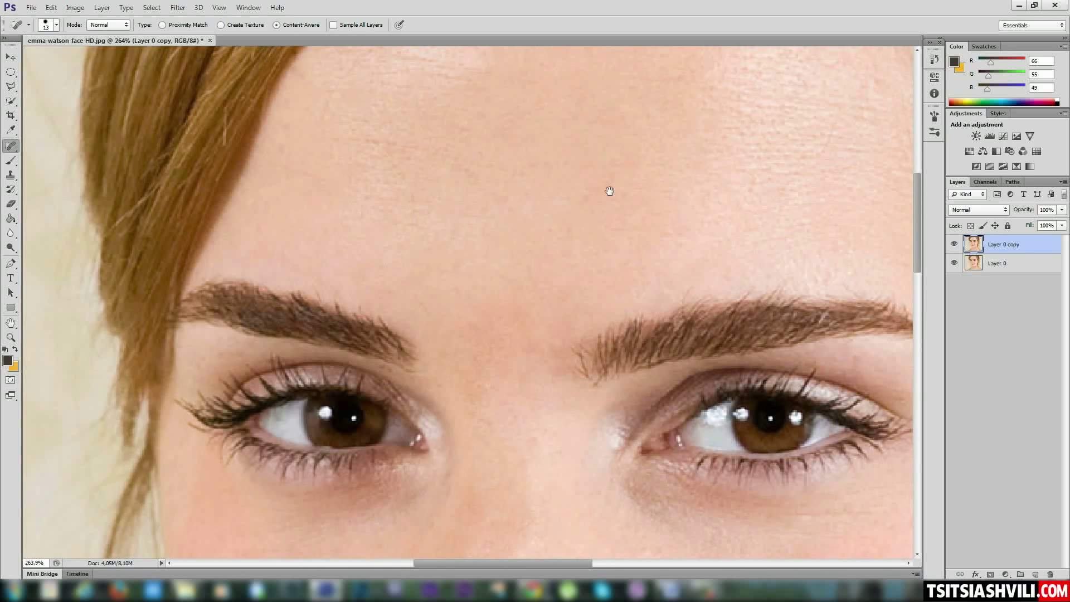
drag(609, 189, 491, 356)
click(212, 213)
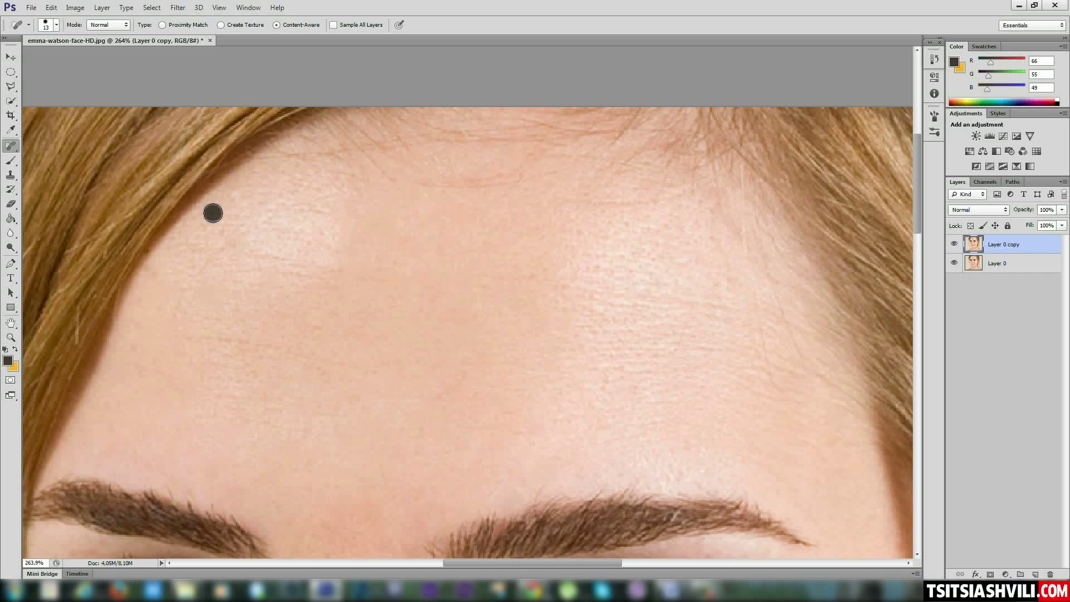
drag(341, 379, 373, 223)
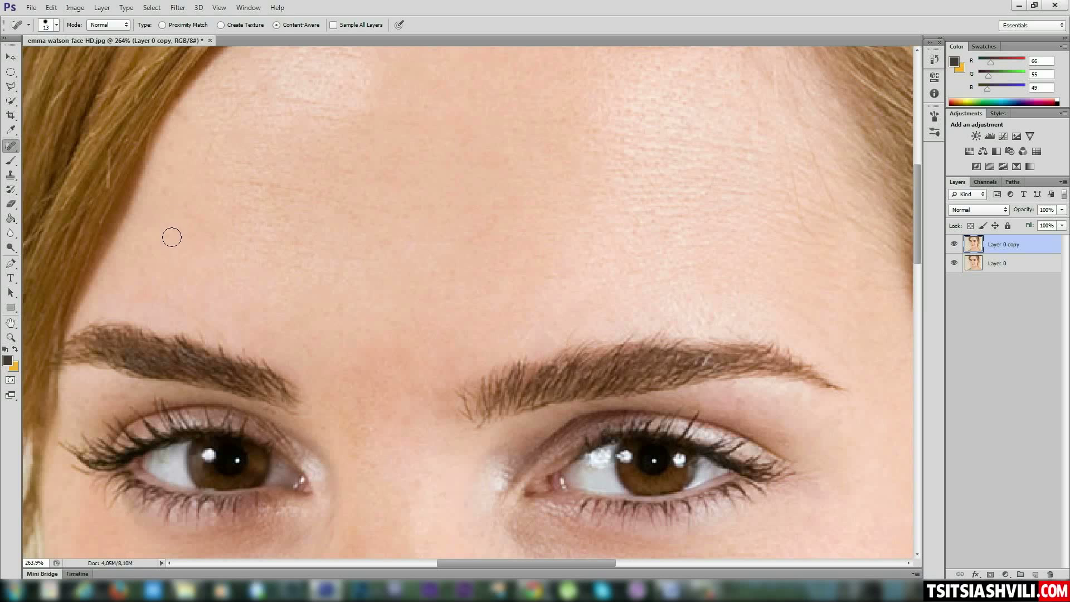
click(245, 164)
click(229, 167)
click(166, 186)
click(169, 168)
click(205, 247)
Remove the leftover spots between the eyebrows and at the top of the nose bridge
drag(223, 275, 258, 155)
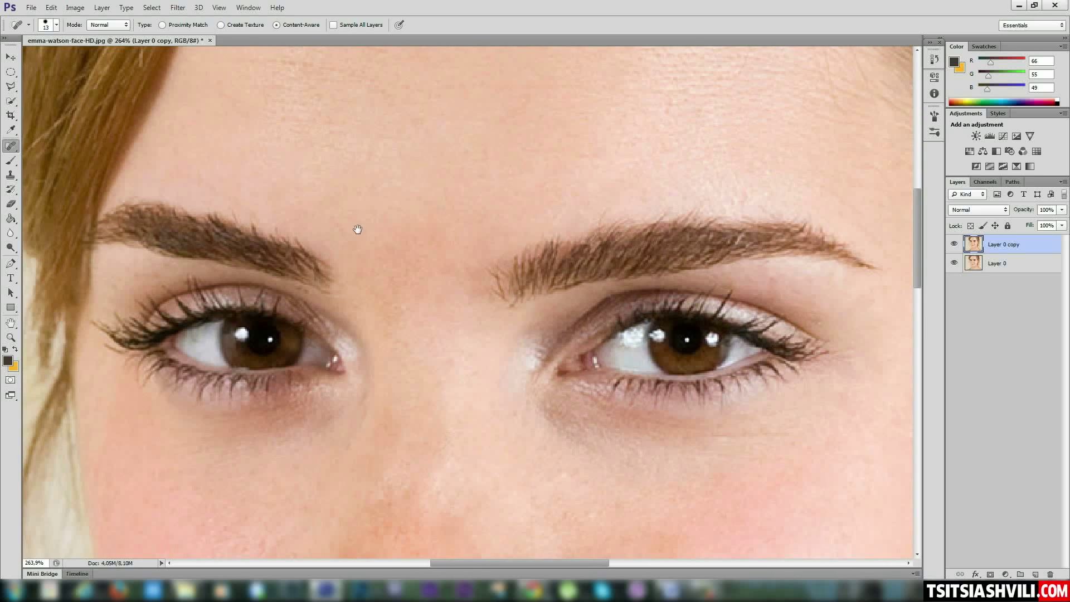
click(439, 296)
click(449, 357)
Heal the remaining faint spots beside the nose bridge and across the left-hand cheek
drag(476, 387, 458, 287)
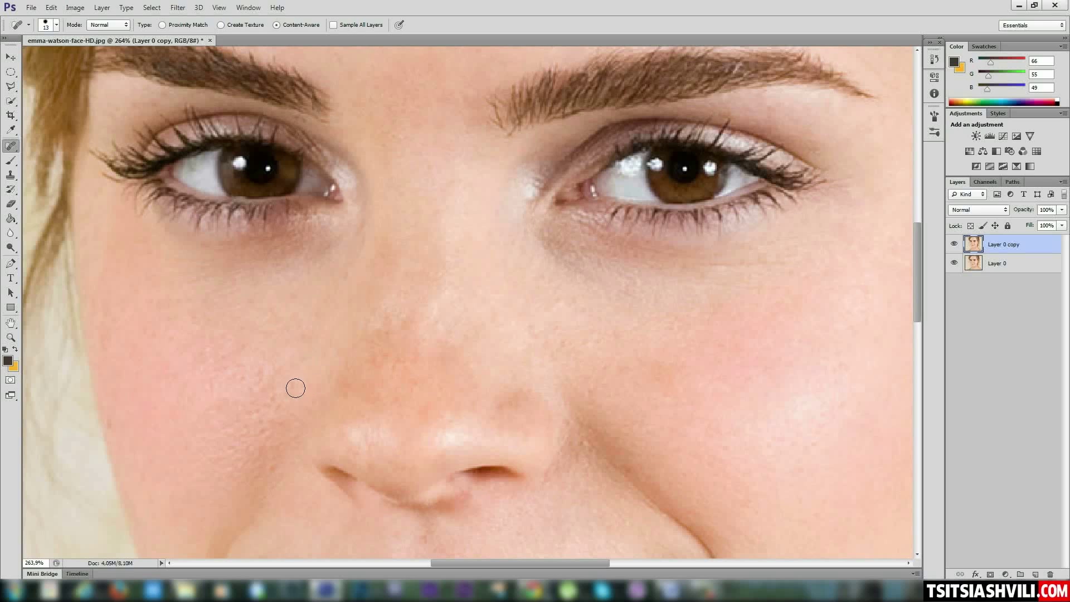
click(318, 316)
click(358, 240)
click(250, 302)
click(196, 325)
click(211, 318)
click(172, 320)
click(115, 332)
click(270, 397)
scroll(613, 270, down, 5)
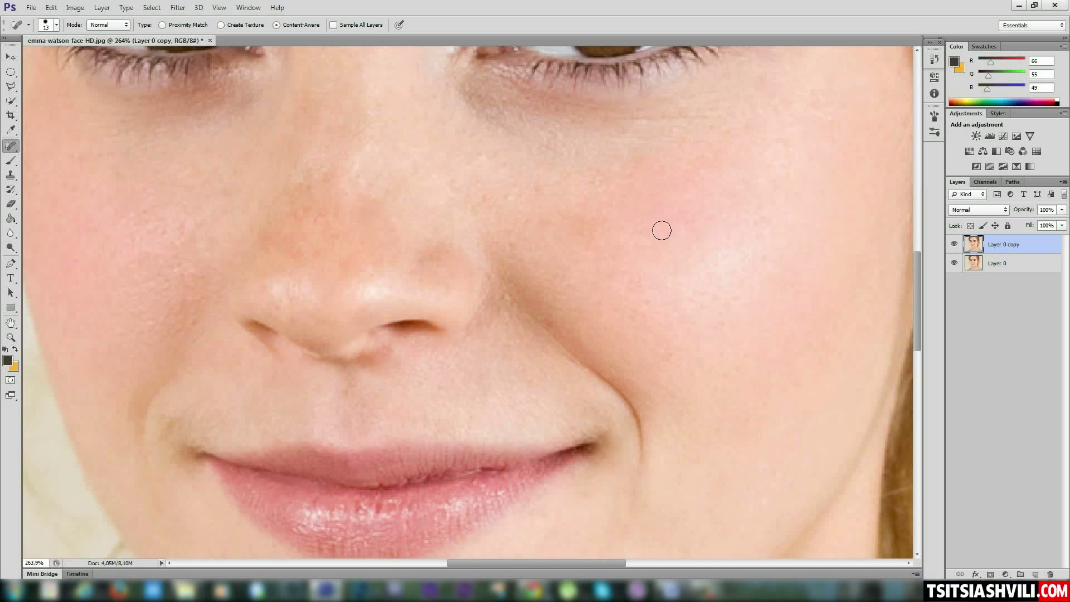
Heal the remaining small spots on the chin below the lower lip and on the right-hand lower cheek
drag(665, 363, 636, 231)
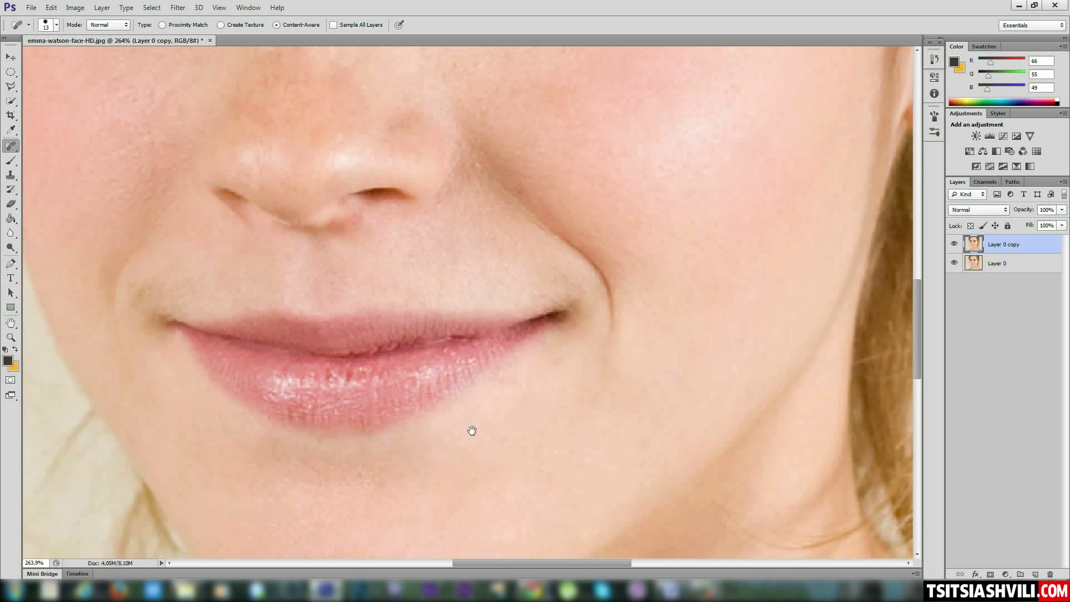
drag(470, 430, 429, 276)
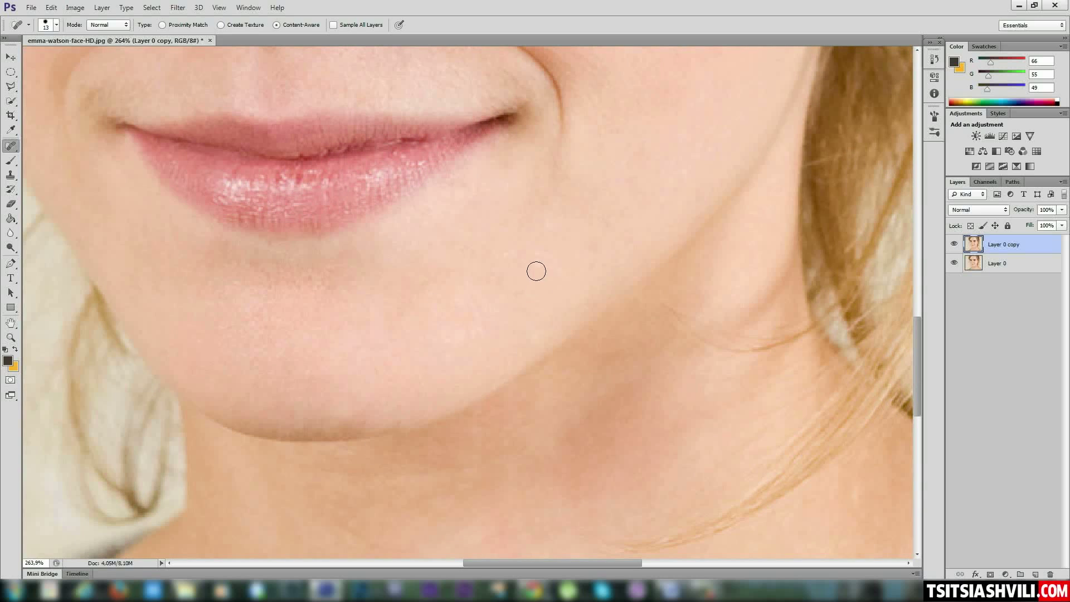
click(685, 170)
click(311, 275)
click(295, 285)
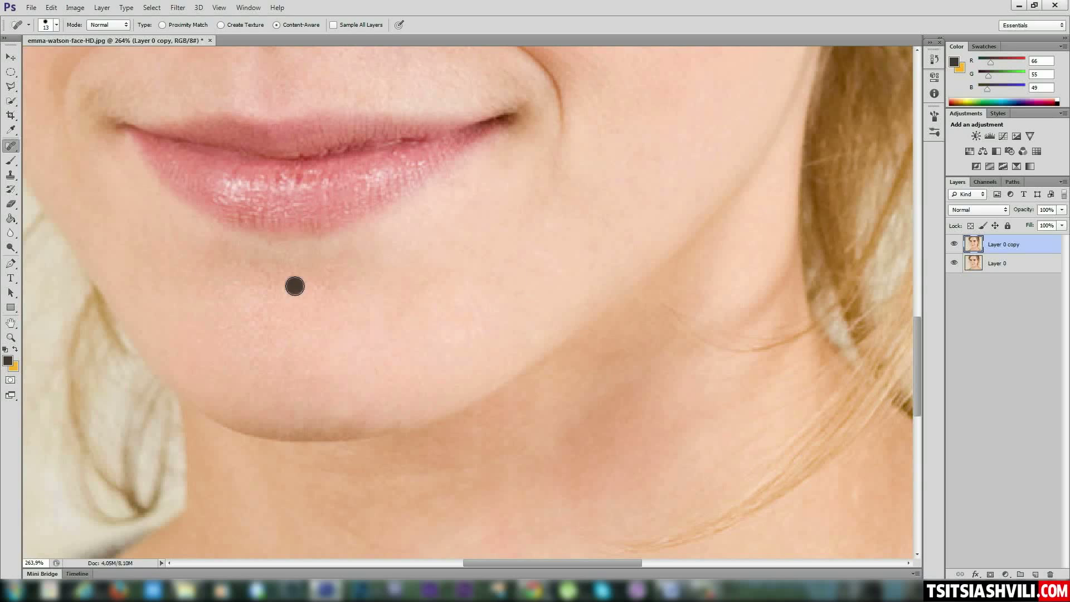
click(332, 270)
click(342, 265)
Heal the leftover spots along the right-hand smile line and on the cheek beside the nose
scroll(433, 258, down, 4)
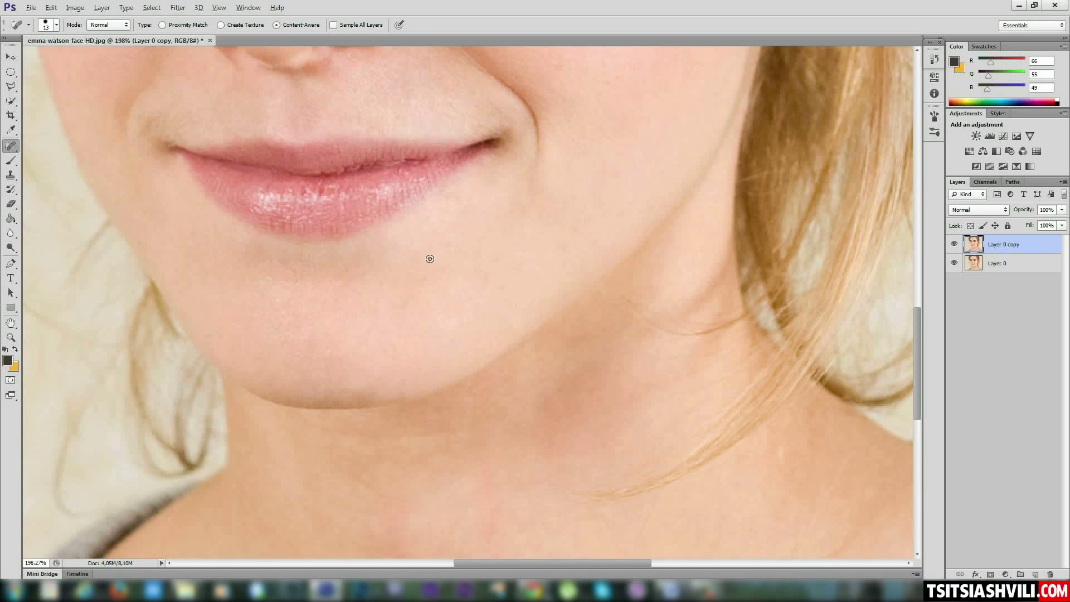
scroll(511, 312, down, 3)
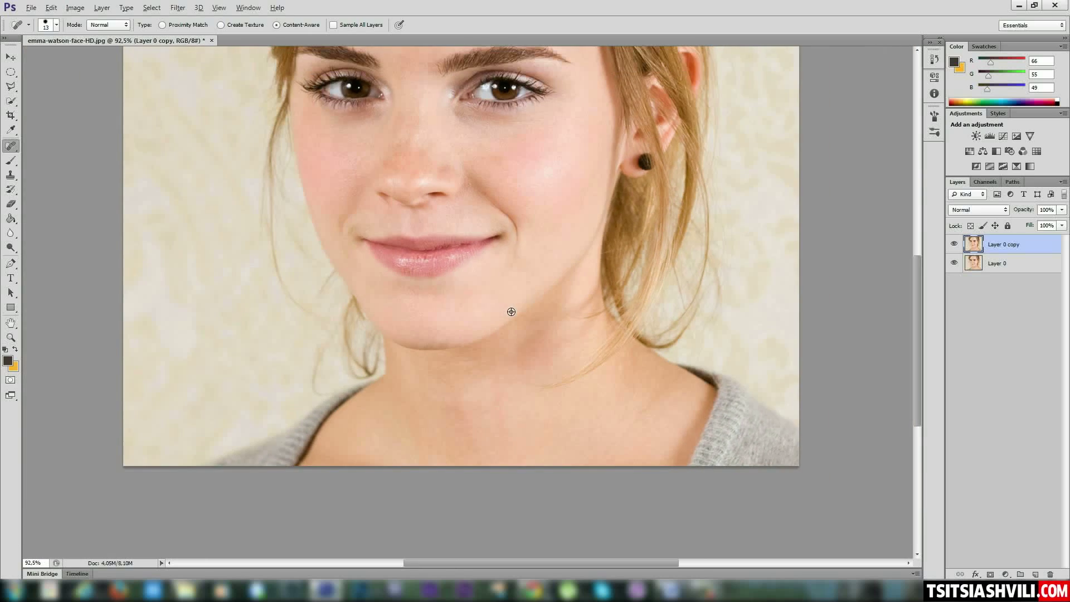
scroll(438, 270, up, 3)
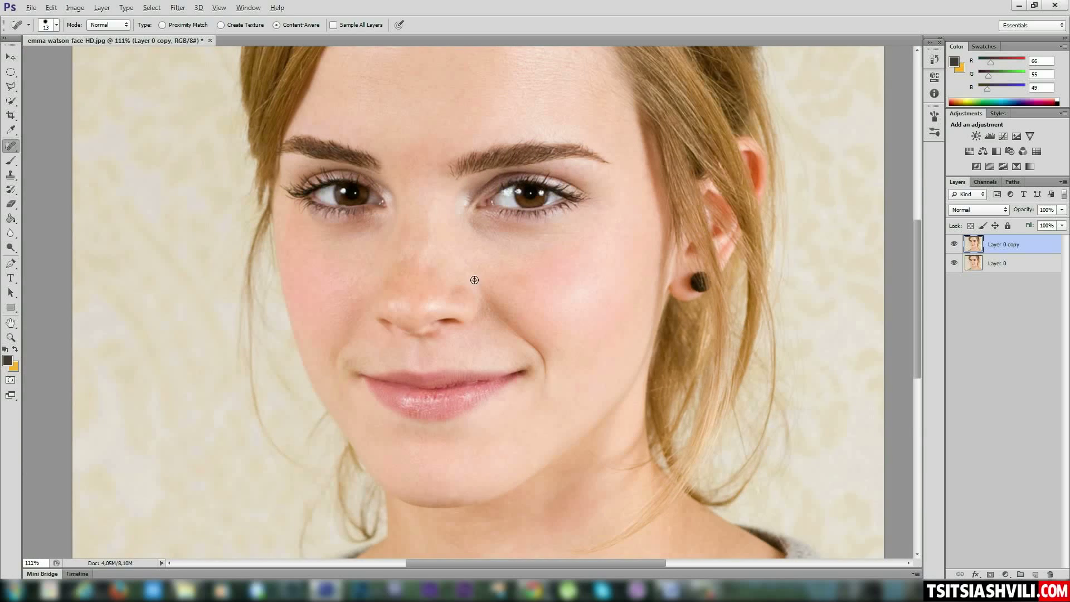
scroll(421, 281, down, 1)
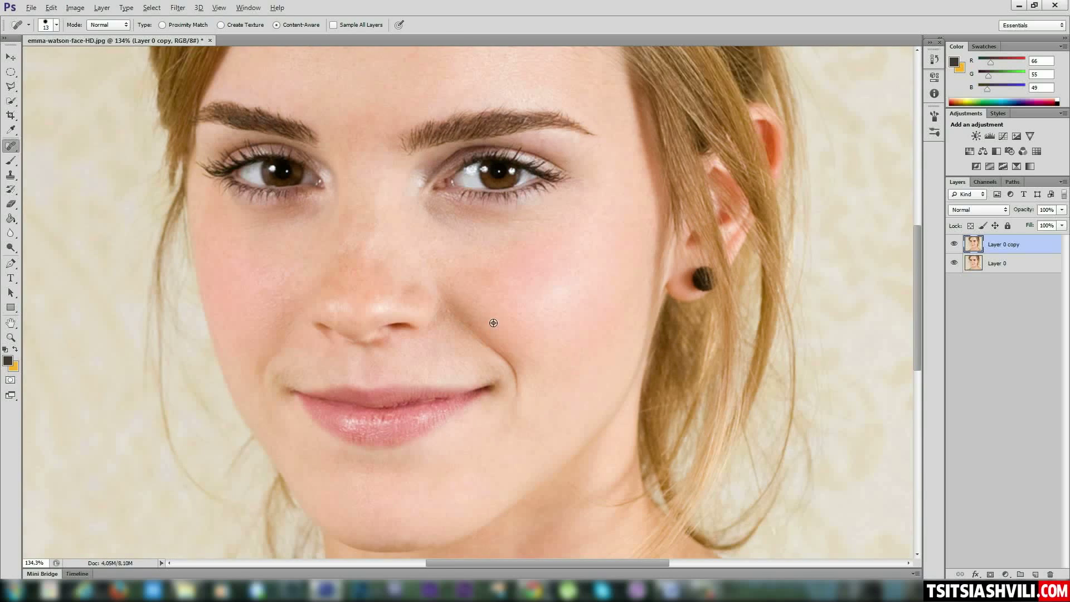
scroll(493, 323, up, 4)
click(422, 320)
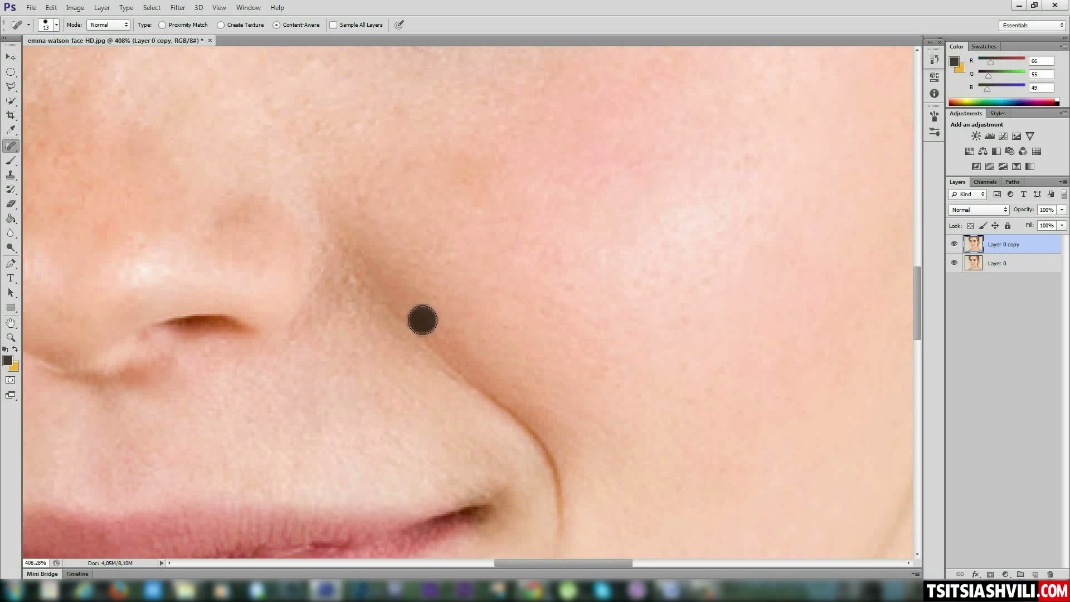
click(401, 340)
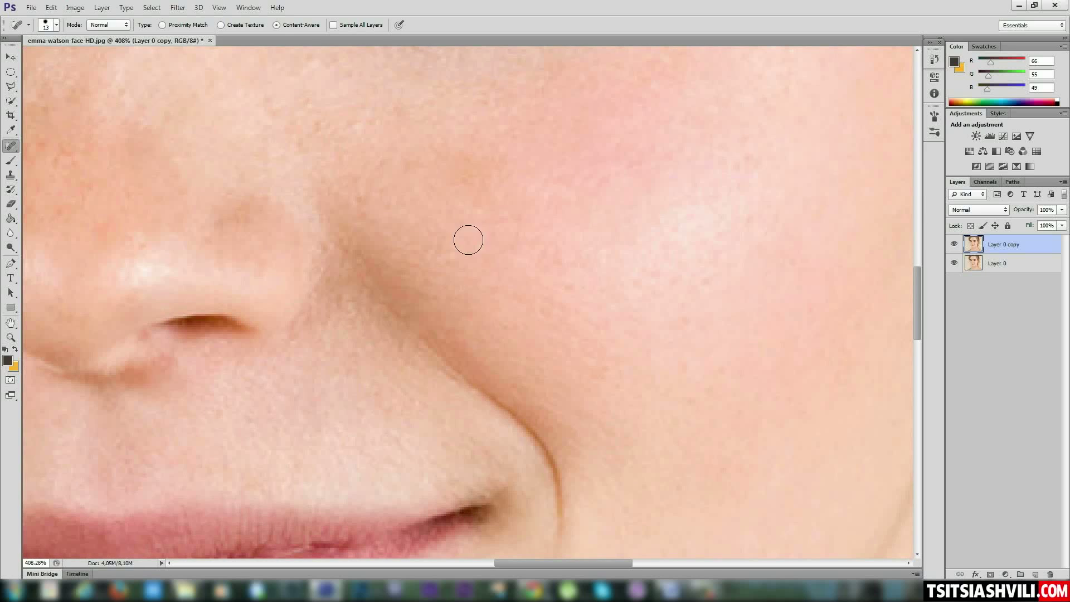
click(390, 166)
click(358, 125)
Heal the faint spots on the upper eyelid and outer corner of the right-hand eye, below the eyebrow
drag(501, 147, 711, 367)
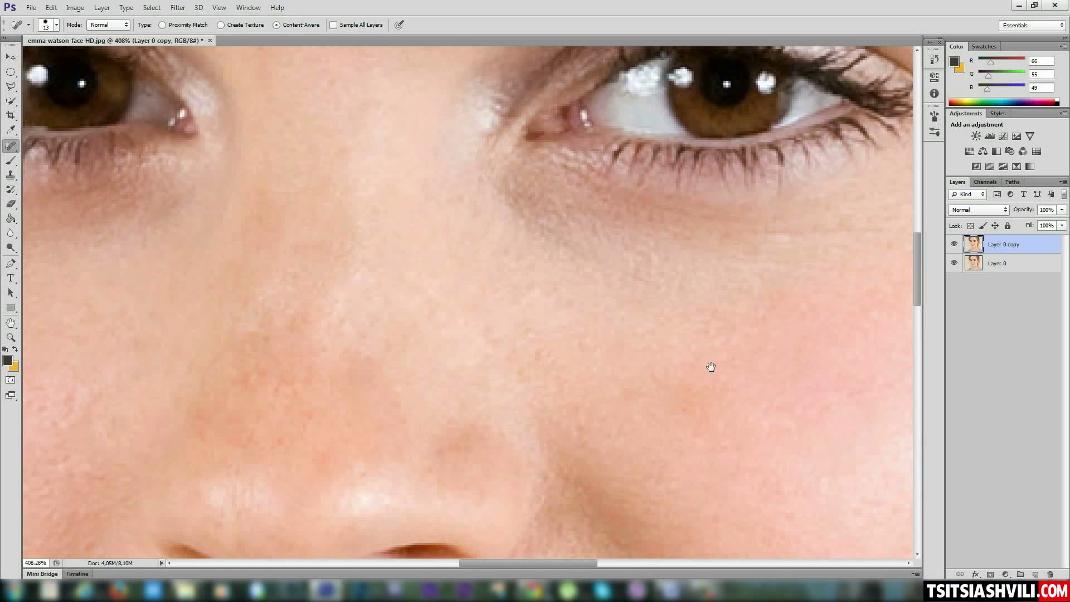
drag(357, 145, 495, 318)
drag(568, 124, 516, 313)
drag(652, 157, 531, 345)
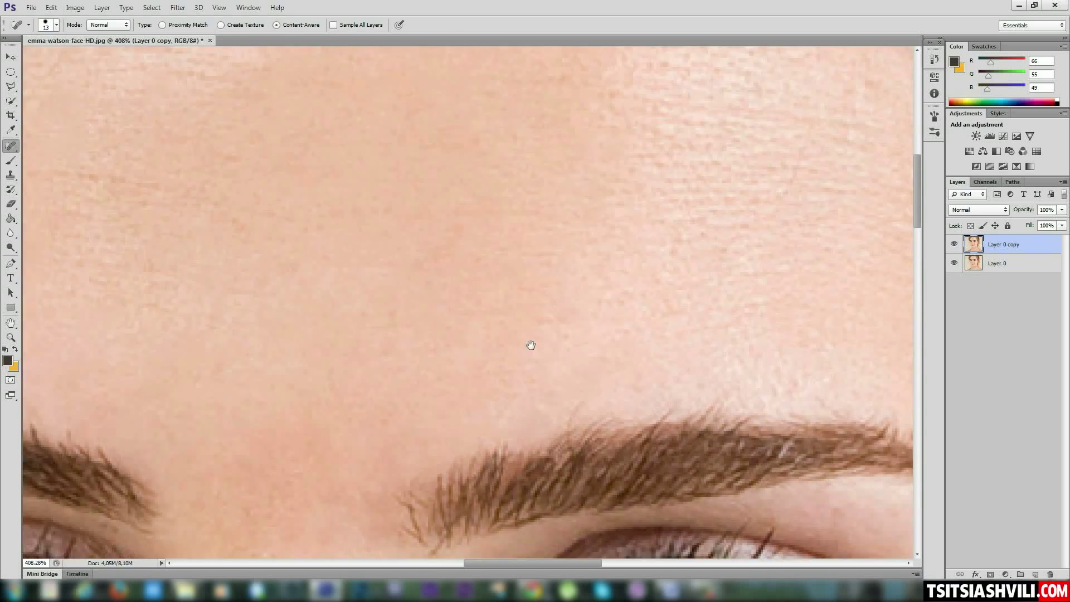
drag(704, 186, 556, 351)
drag(537, 275, 415, 187)
drag(697, 396, 607, 277)
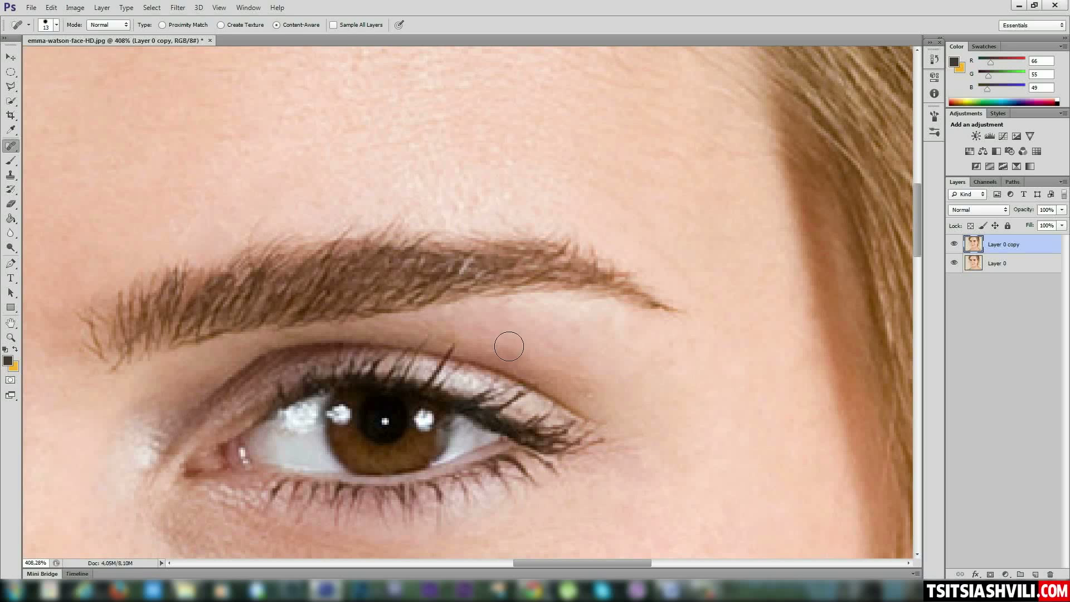
click(497, 344)
click(594, 388)
Check the eyes, right-hand cheek and forehead for leftovers and heal the faint spot in the middle of the forehead
scroll(656, 352, down, 2)
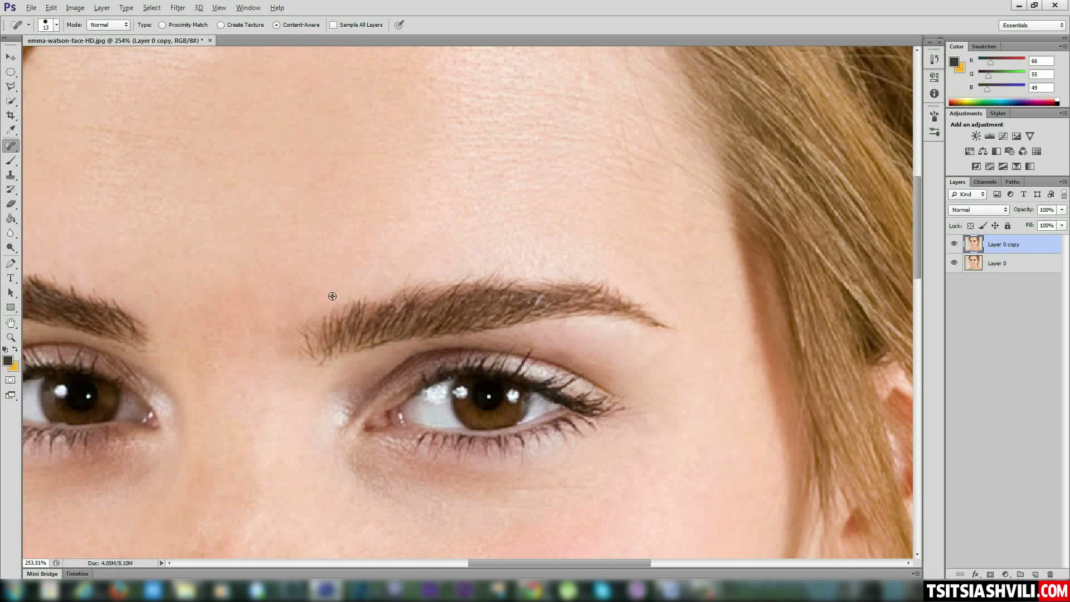
drag(232, 313, 444, 265)
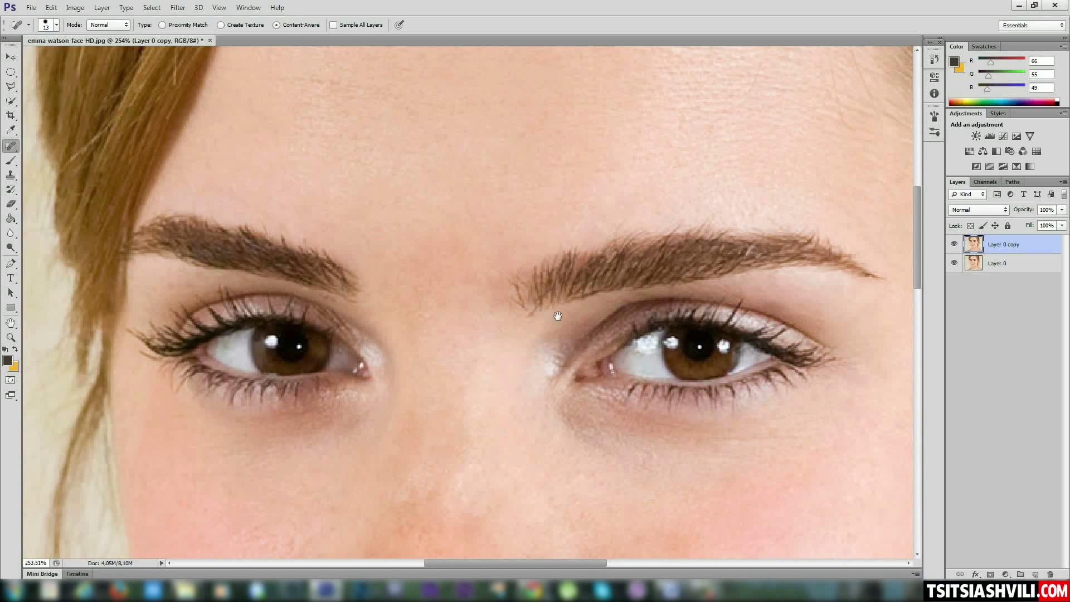
drag(652, 372, 523, 273)
drag(651, 394, 638, 365)
drag(681, 409, 621, 301)
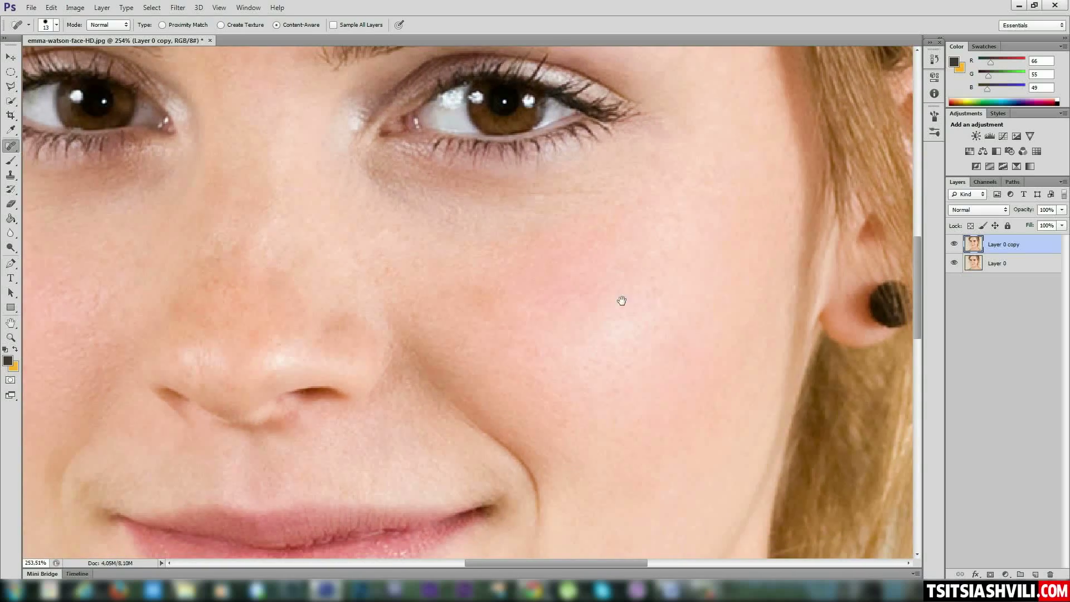
drag(659, 217, 561, 296)
drag(552, 177, 557, 265)
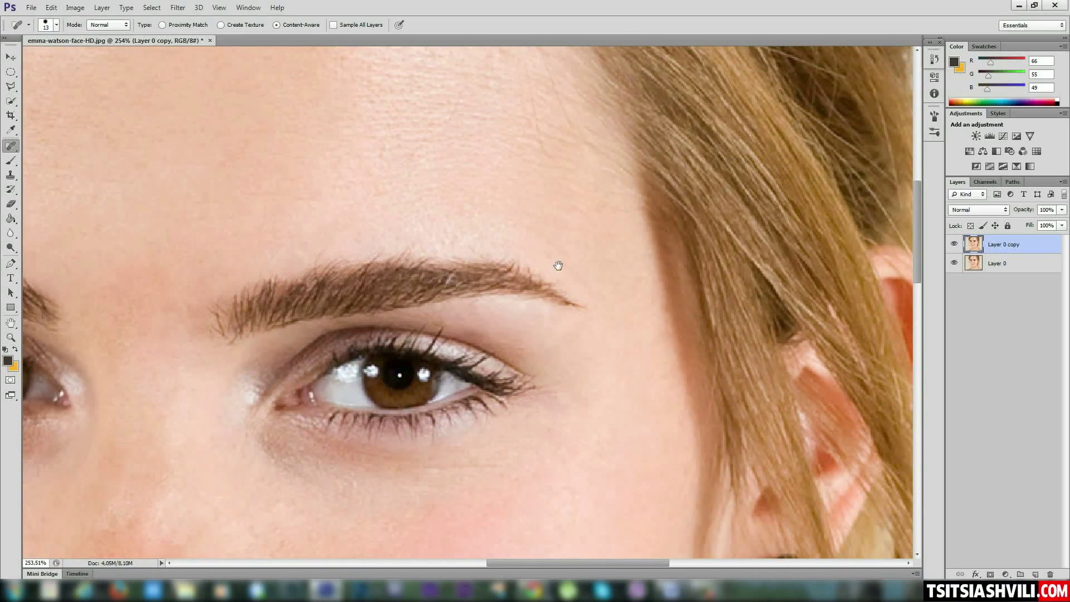
drag(480, 198, 512, 263)
drag(248, 174, 466, 222)
mouse_move(448, 340)
mouse_down()
mouse_move(473, 340)
mouse_move(446, 272)
mouse_up()
click(457, 307)
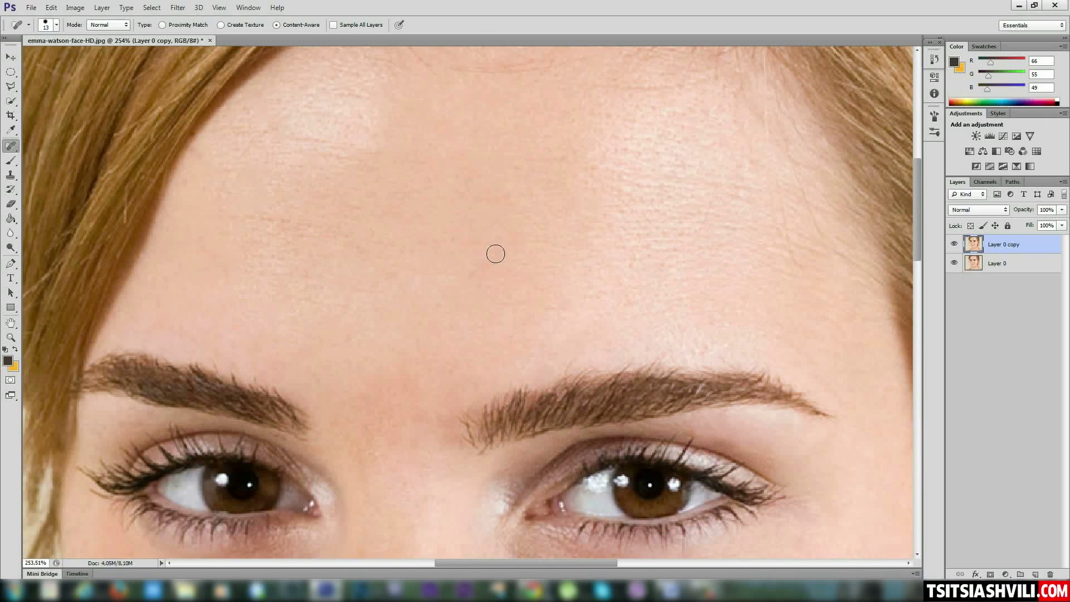
Frame the whole face and hide the retouched Layer 0 copy to show the original portrait
scroll(503, 290, down, 4)
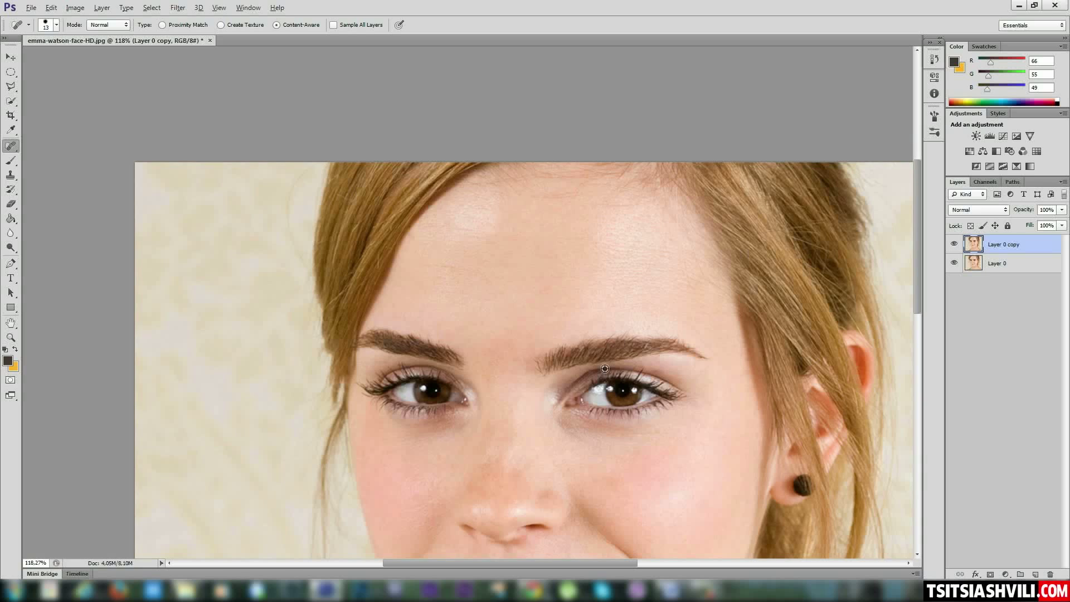
drag(550, 432, 481, 273)
scroll(453, 296, up, 1)
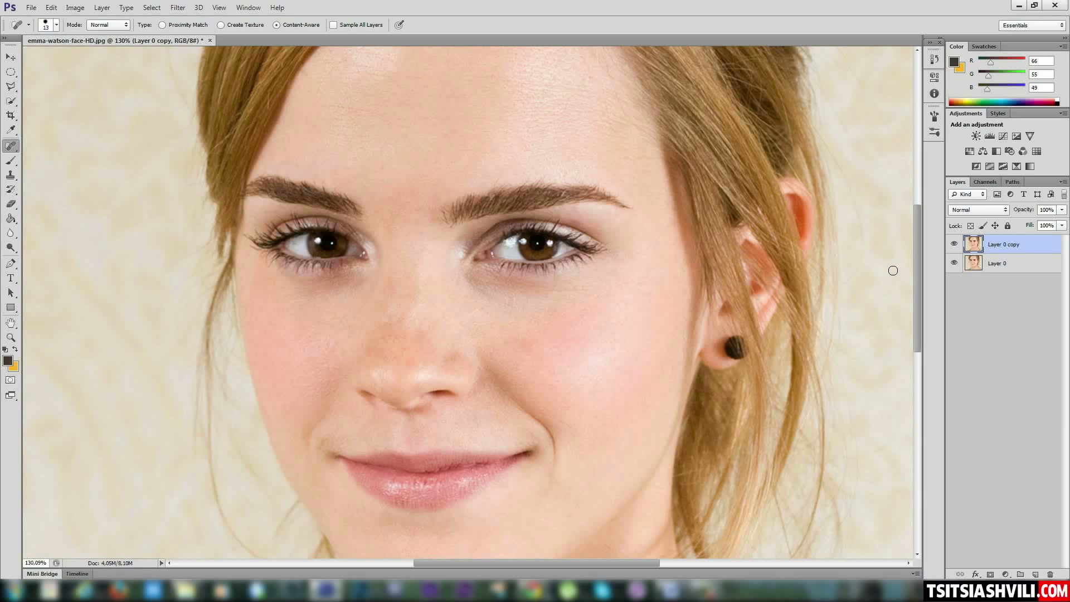
click(996, 264)
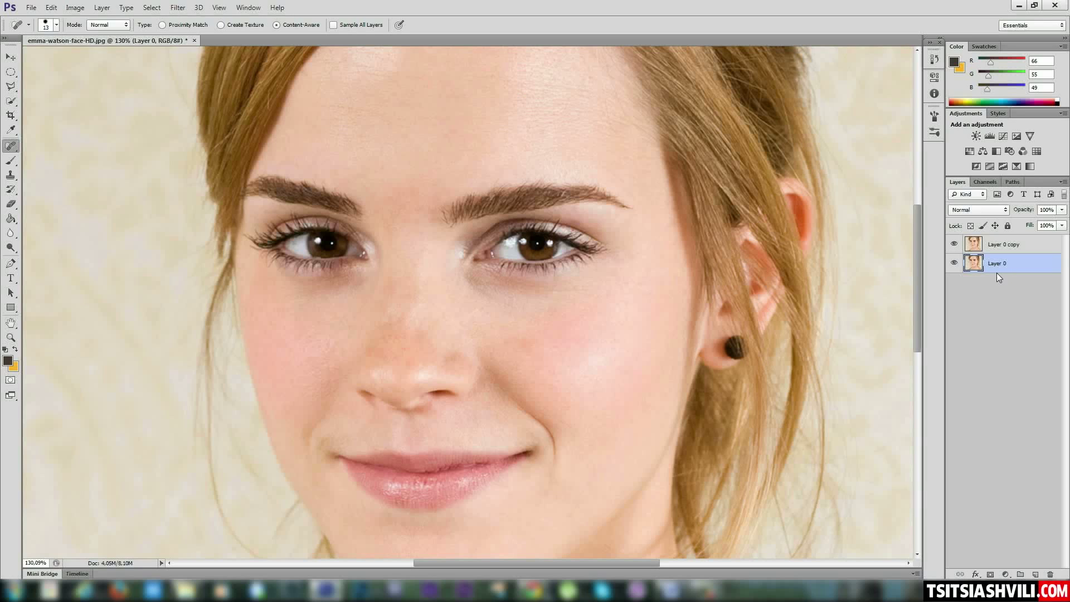
click(974, 244)
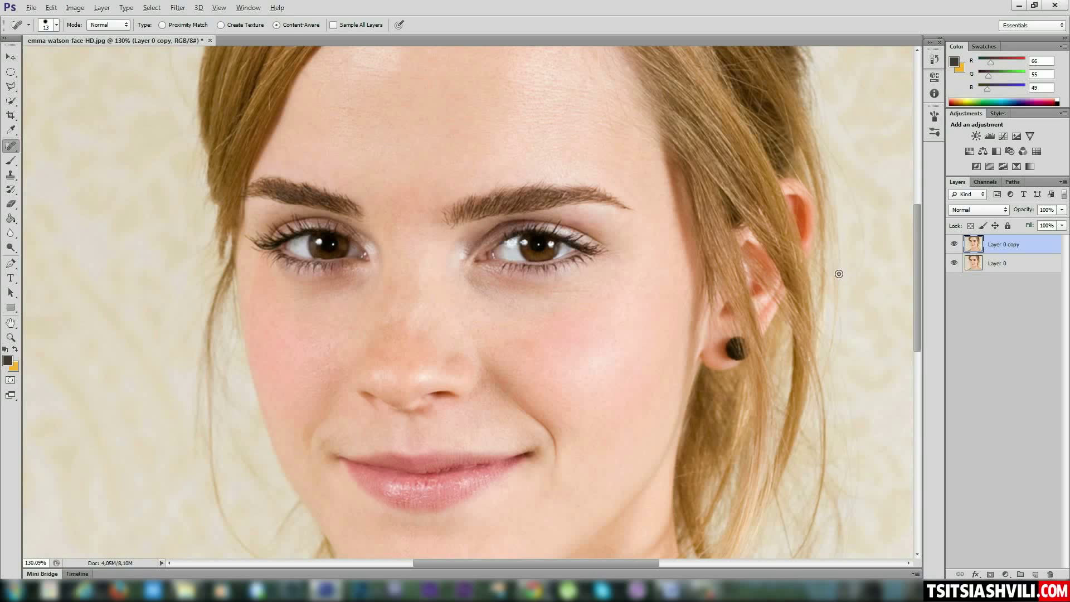
click(954, 246)
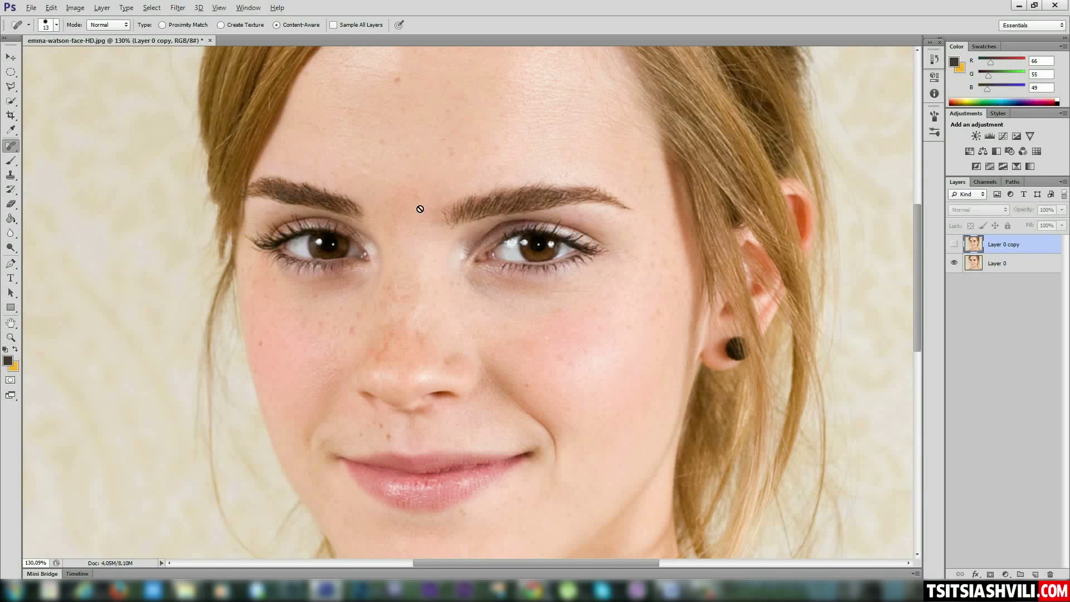
Examine the moles and freckles on the original portrait's forehead, nose, cheeks, upper lip and chin
scroll(421, 209, down, 2)
scroll(401, 222, up, 4)
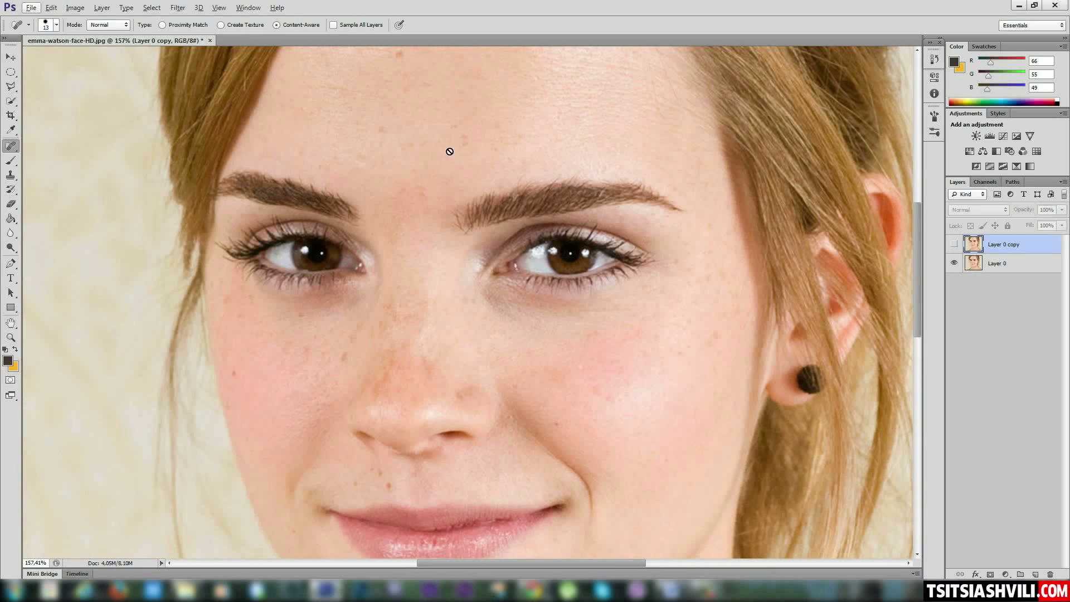
scroll(450, 151, up, 3)
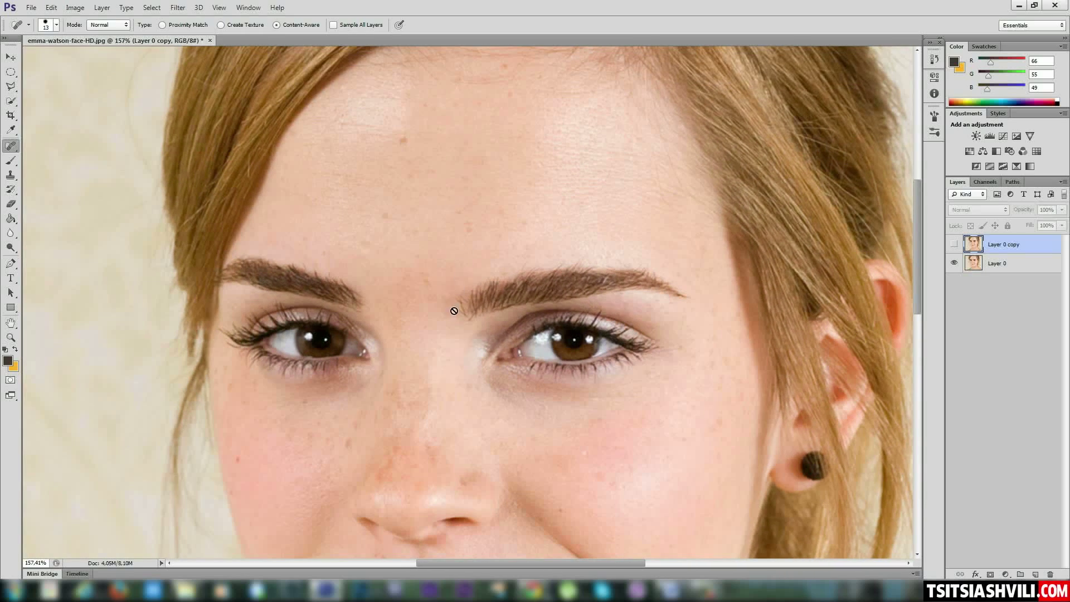
drag(454, 310, 425, 136)
drag(454, 363, 458, 228)
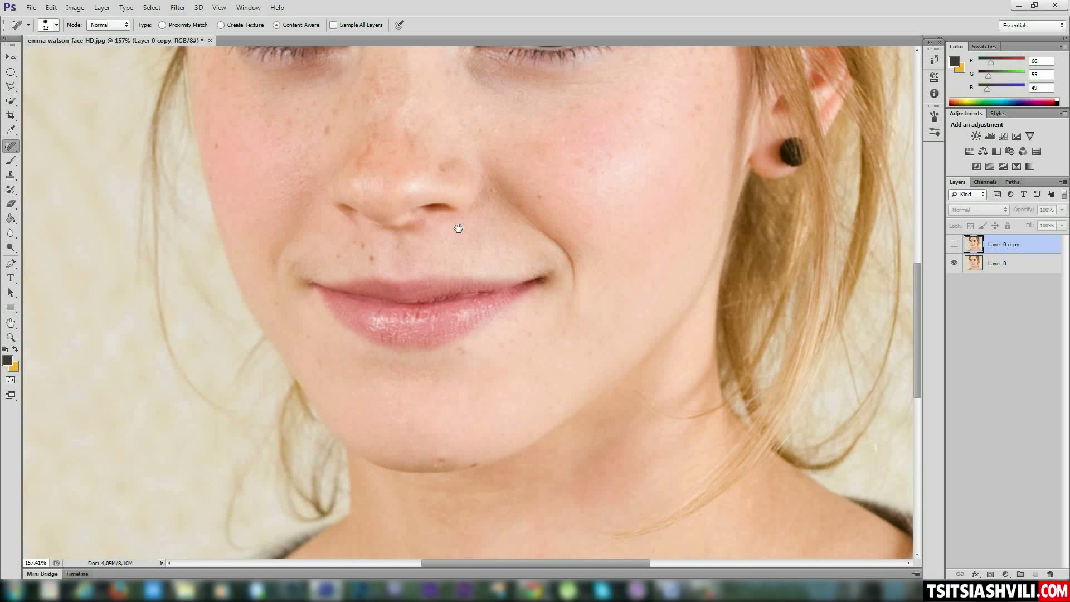
drag(520, 140, 530, 351)
drag(520, 198, 520, 237)
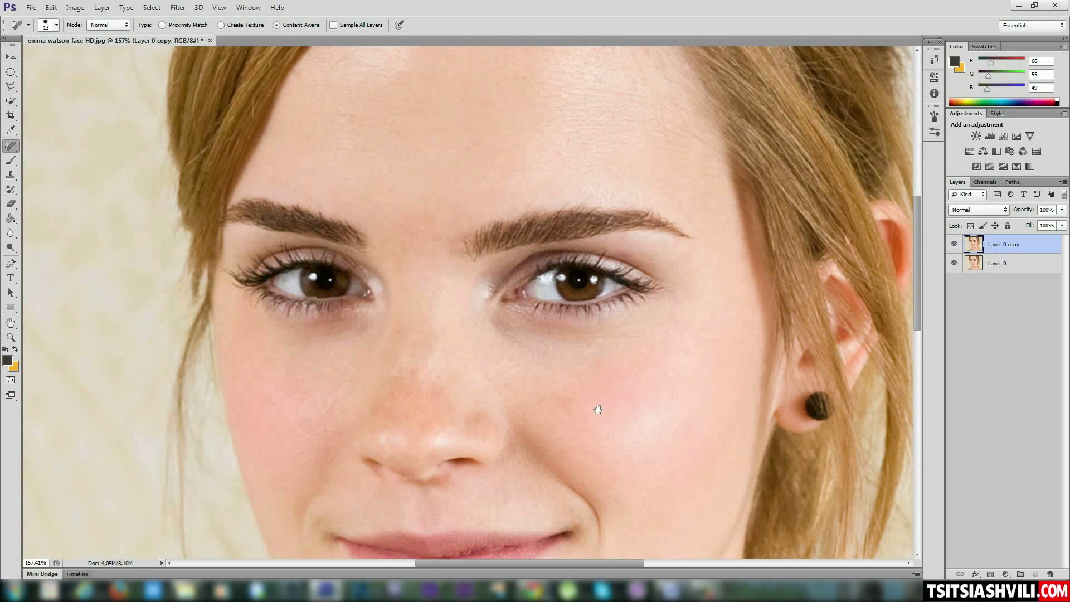
Compare the face before and after retouching by switching the visibility of Layer 0 copy, leaving the layer shown
drag(597, 410, 568, 298)
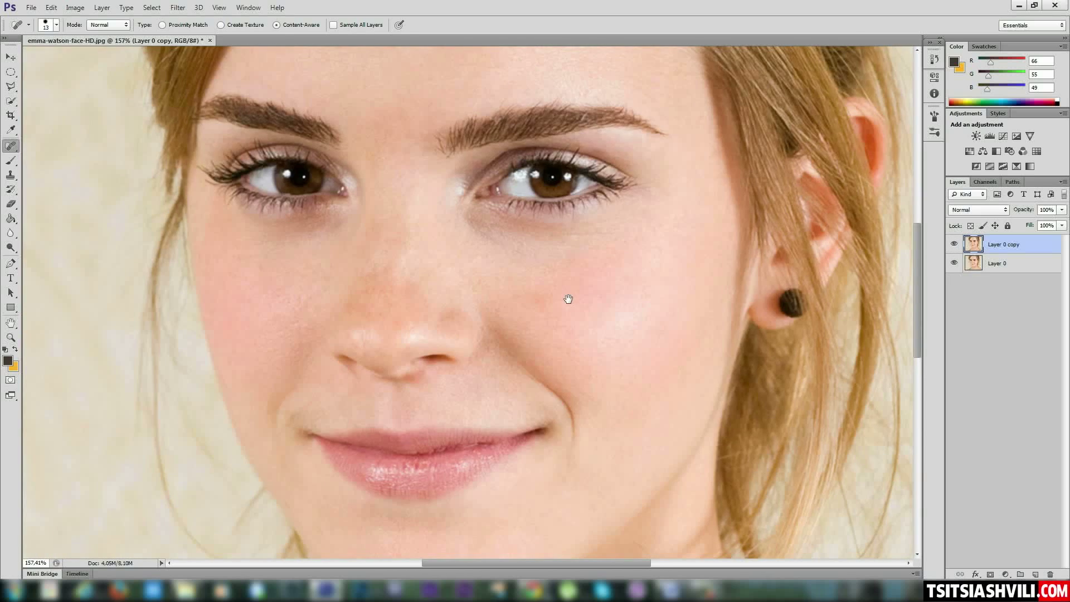
click(954, 245)
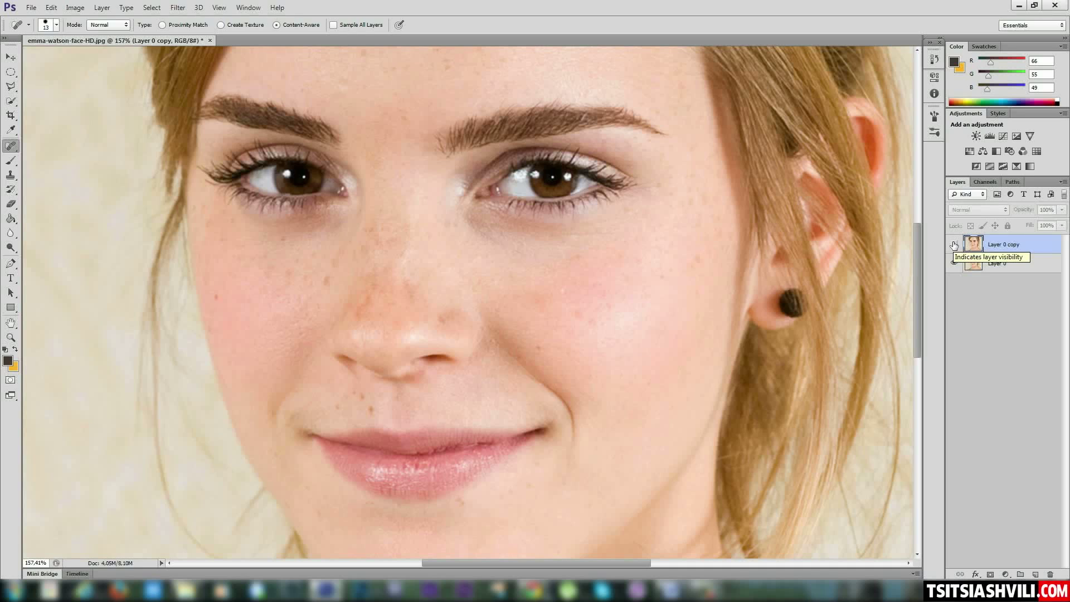
click(954, 245)
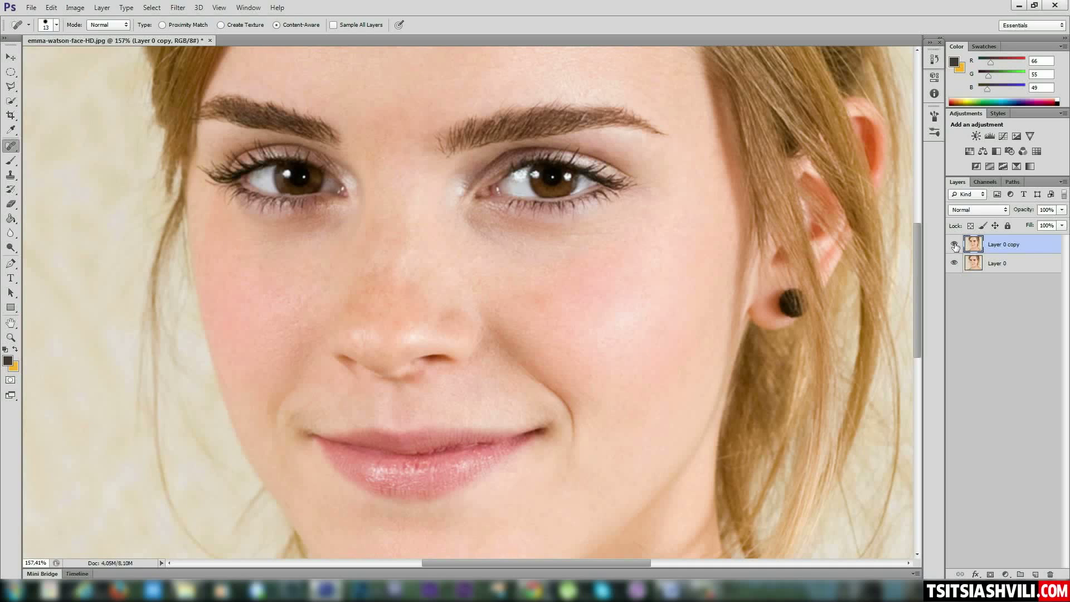
click(954, 245)
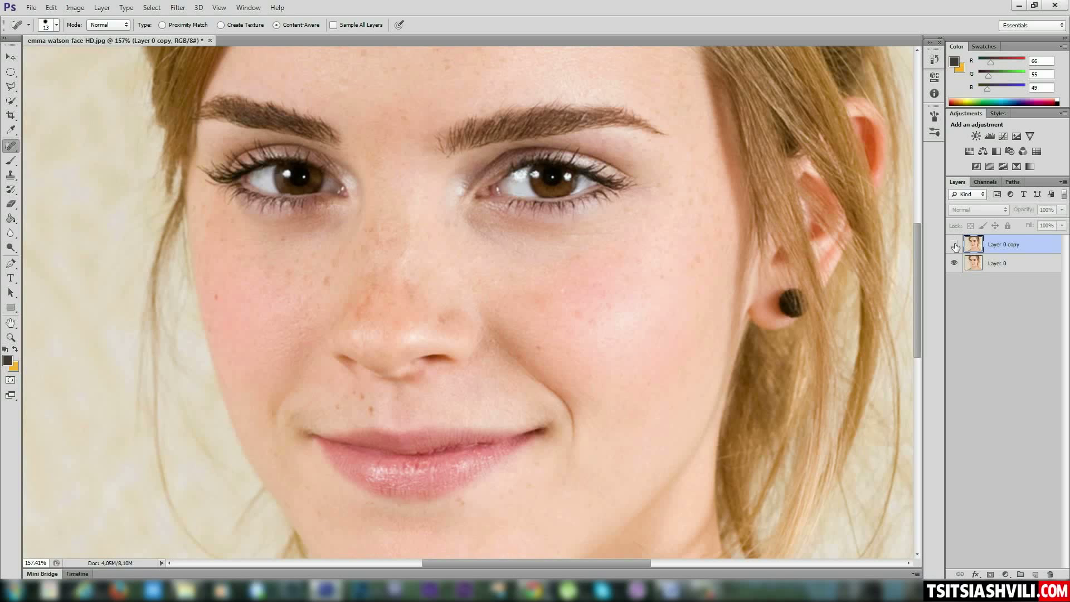
click(954, 245)
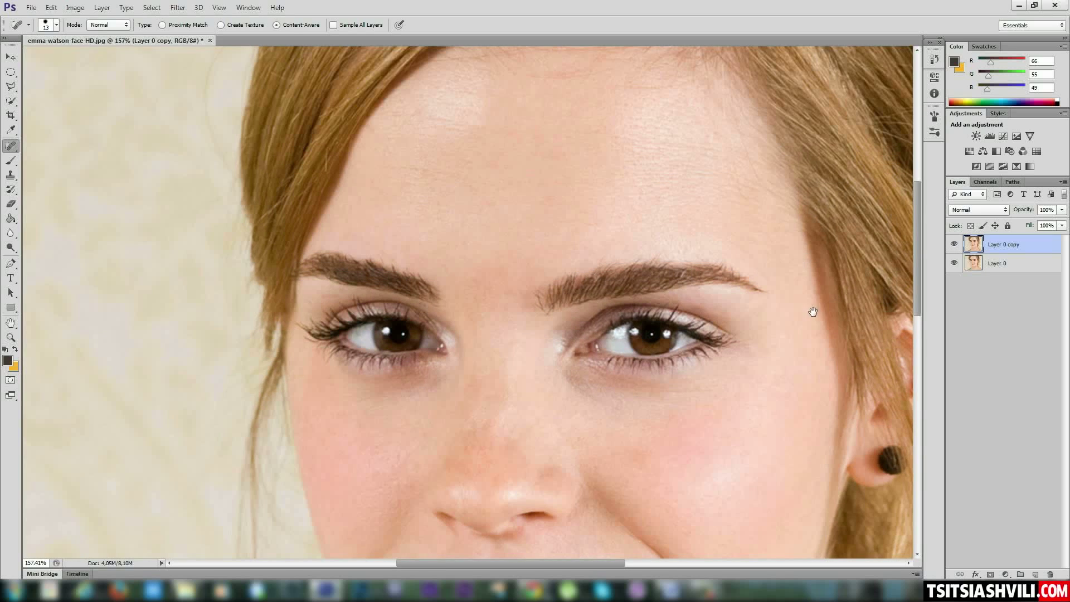
Inspect the retouched face from the forehead down to the chin and back up to the eyes
drag(813, 311, 669, 372)
scroll(613, 351, down, 5)
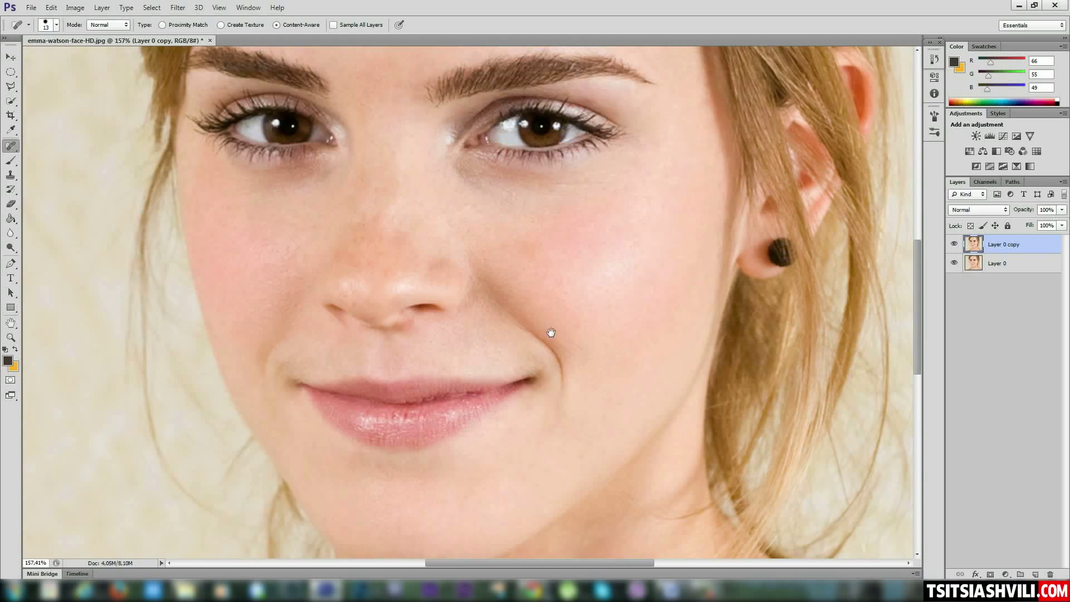
scroll(551, 333, down, 3)
drag(459, 425, 427, 298)
drag(580, 184, 582, 338)
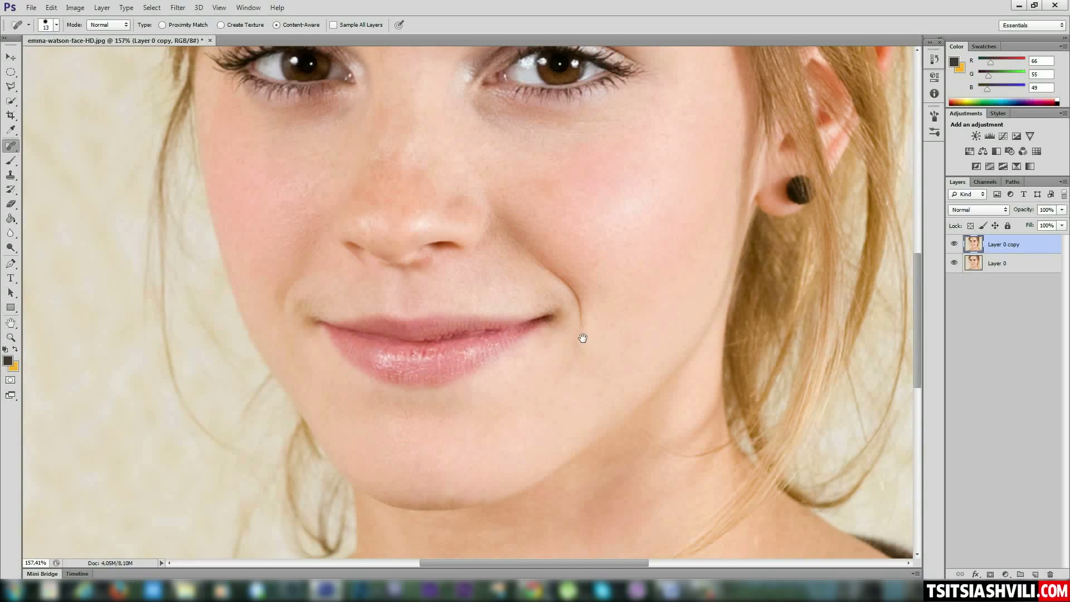
drag(499, 237, 497, 309)
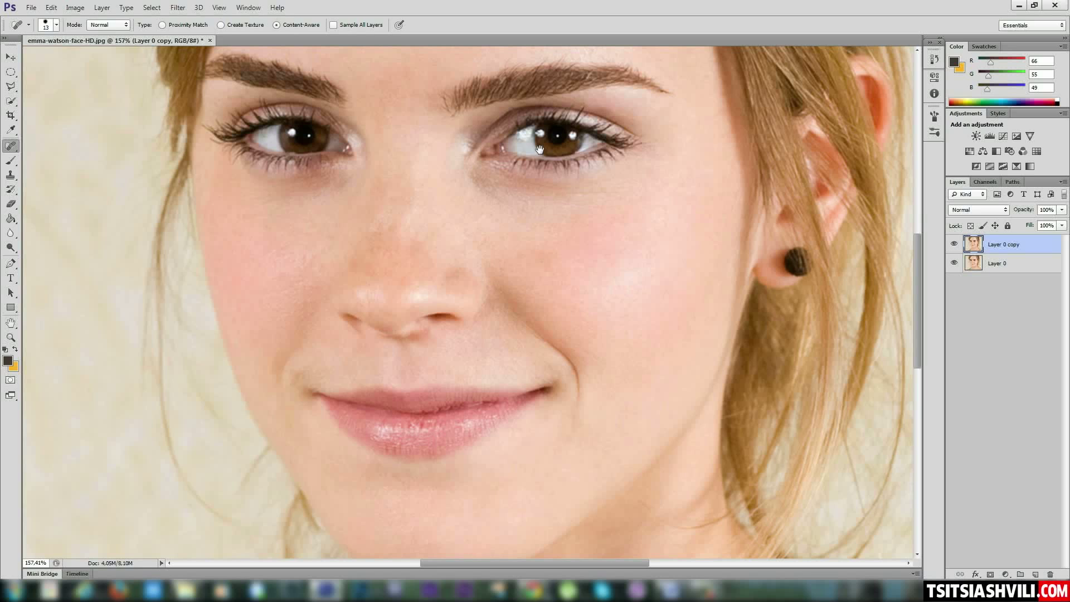
drag(540, 149, 540, 264)
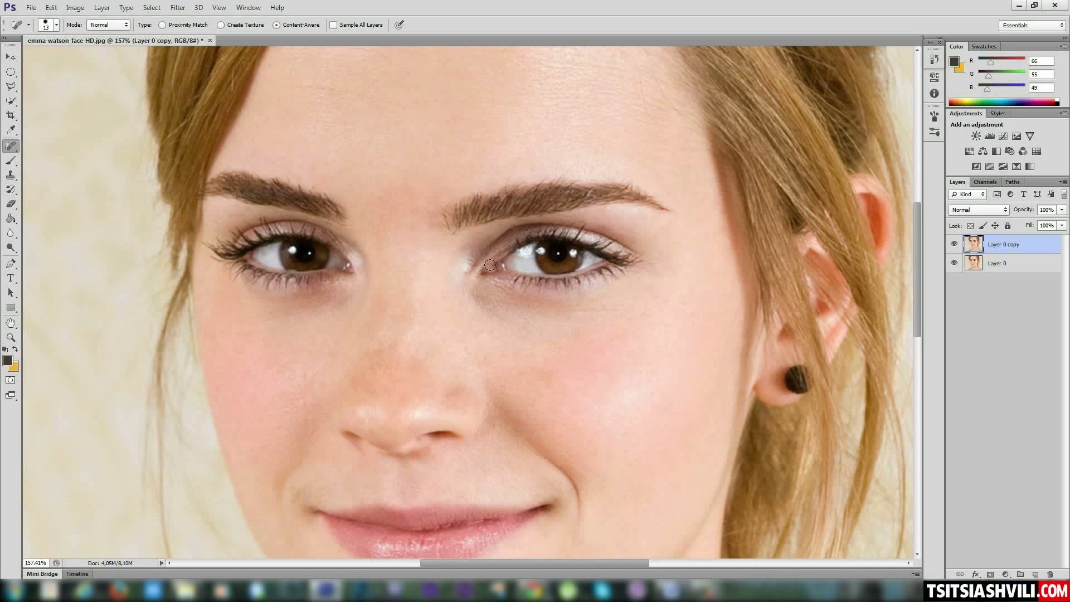
Examine the retouched skin around the eyes, eyebrows, nose and cheeks, both close up and across the whole face
scroll(496, 263, down, 2)
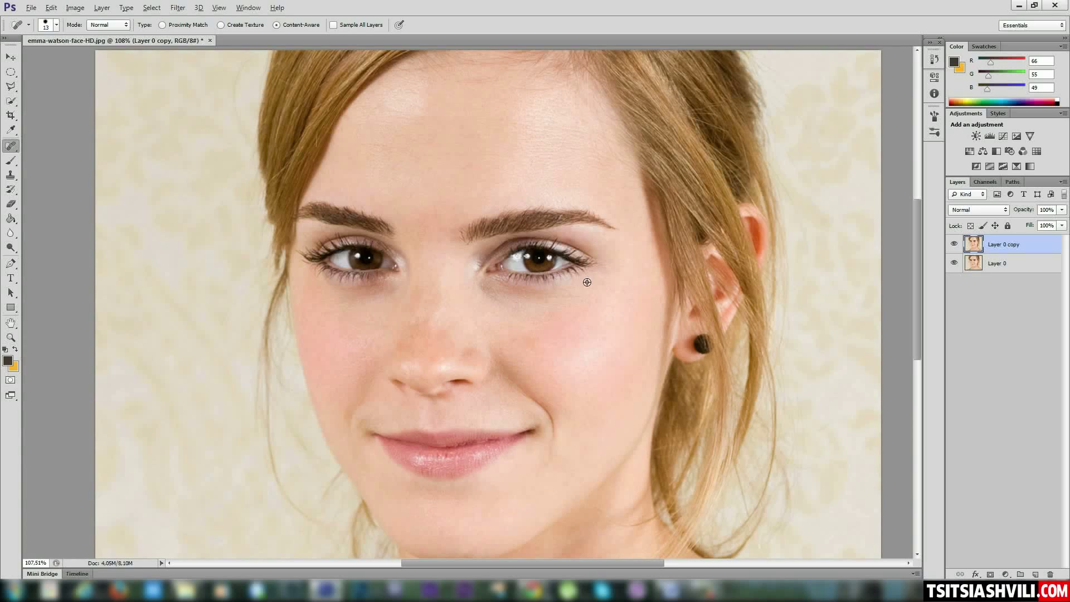
scroll(471, 279, down, 2)
scroll(473, 276, up, 4)
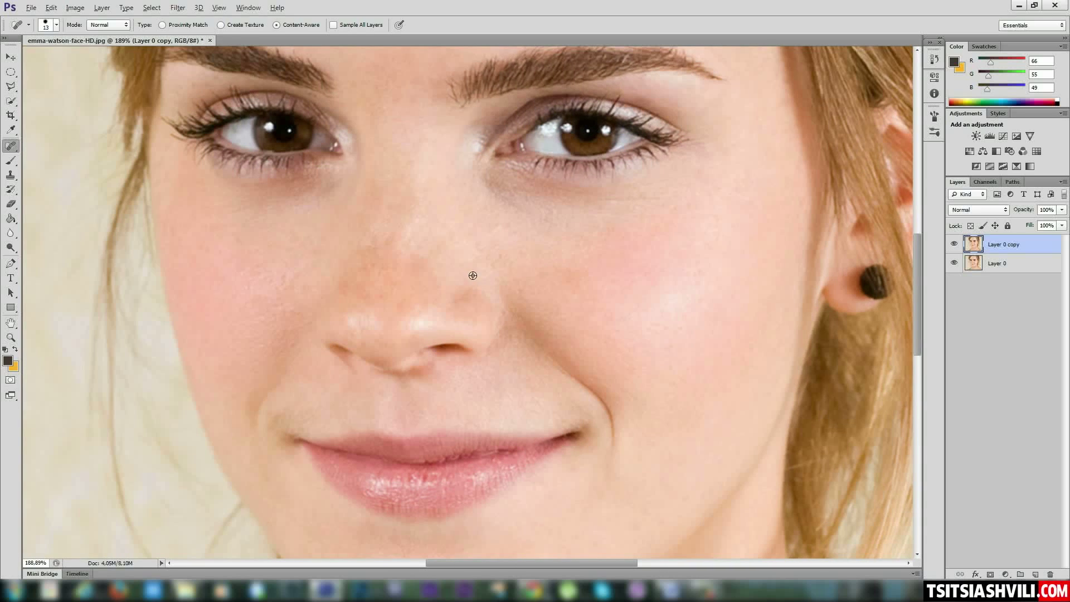
drag(551, 157, 569, 238)
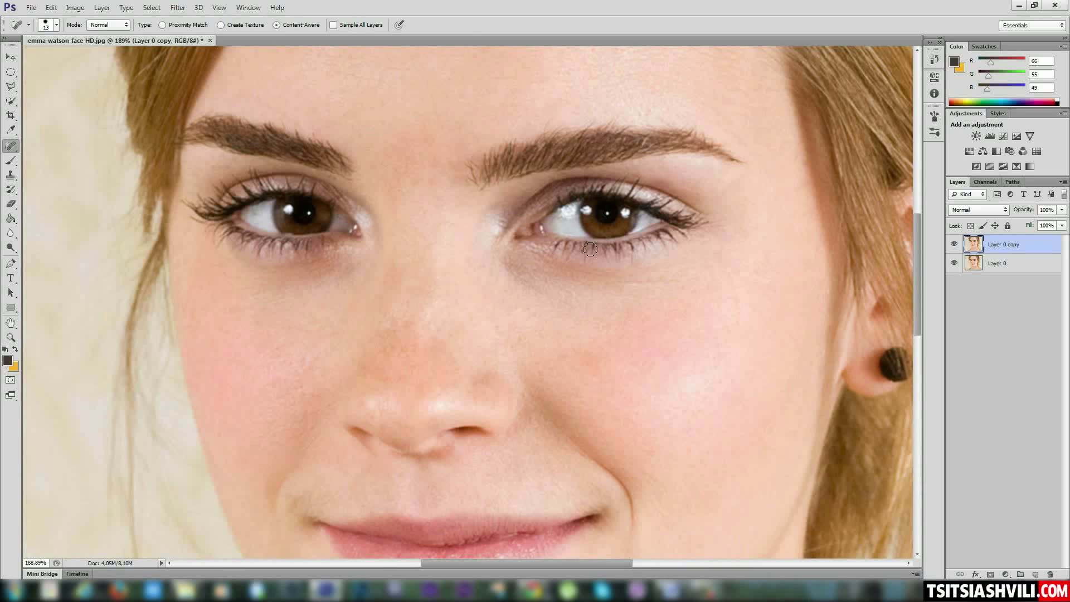
drag(508, 100, 499, 172)
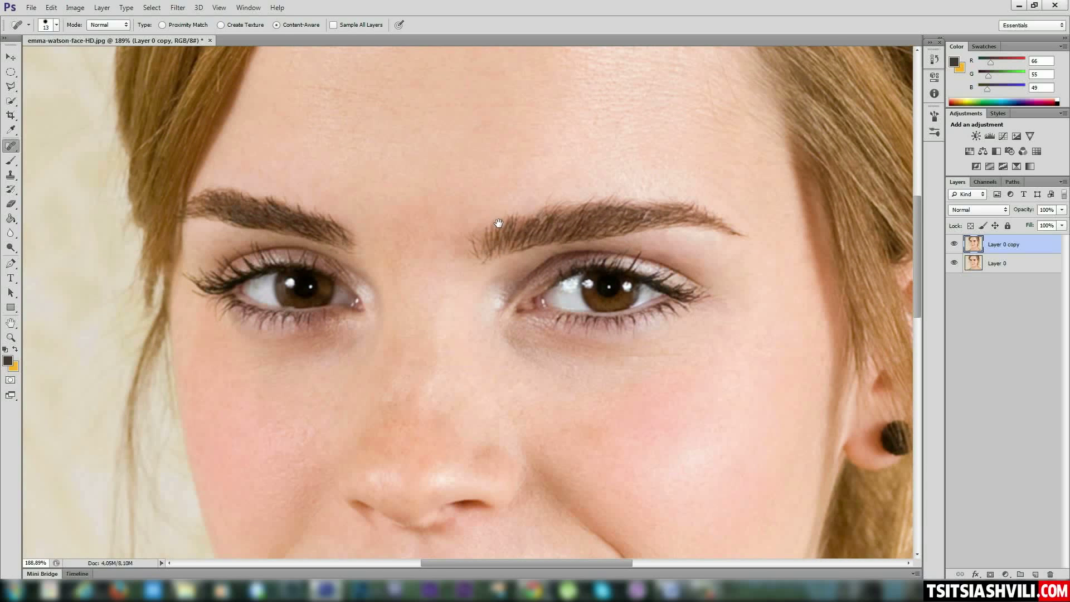
scroll(434, 280, down, 3)
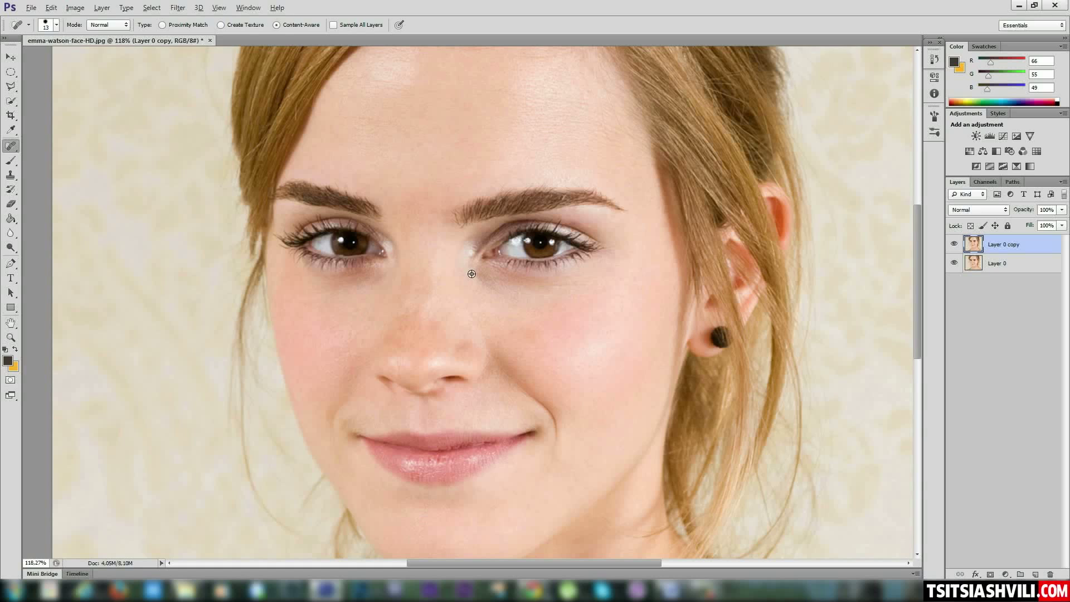
scroll(471, 274, up, 3)
drag(427, 275, 469, 316)
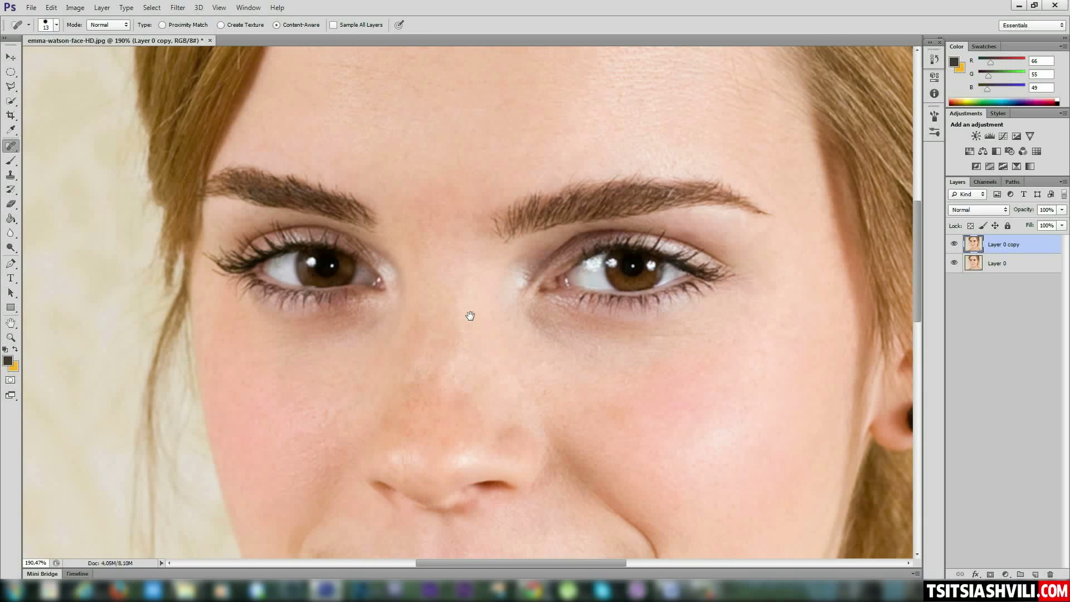
drag(580, 317, 564, 334)
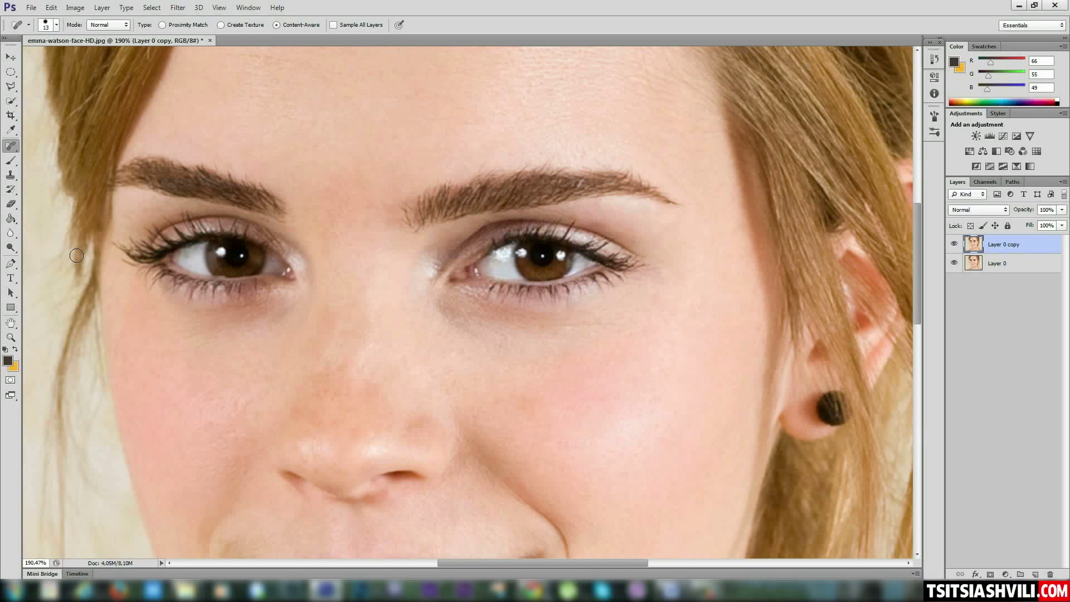
Try to smooth the skin on the cheeks, nose, mouth area and chin with the Blur Tool at 100% strength
click(11, 233)
right_click(11, 233)
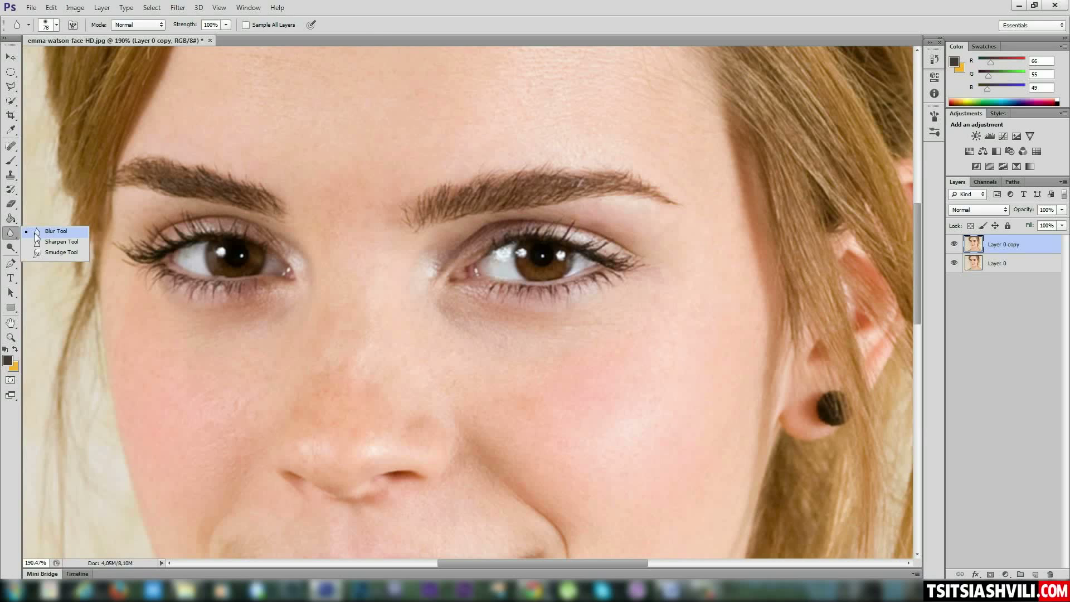
click(47, 233)
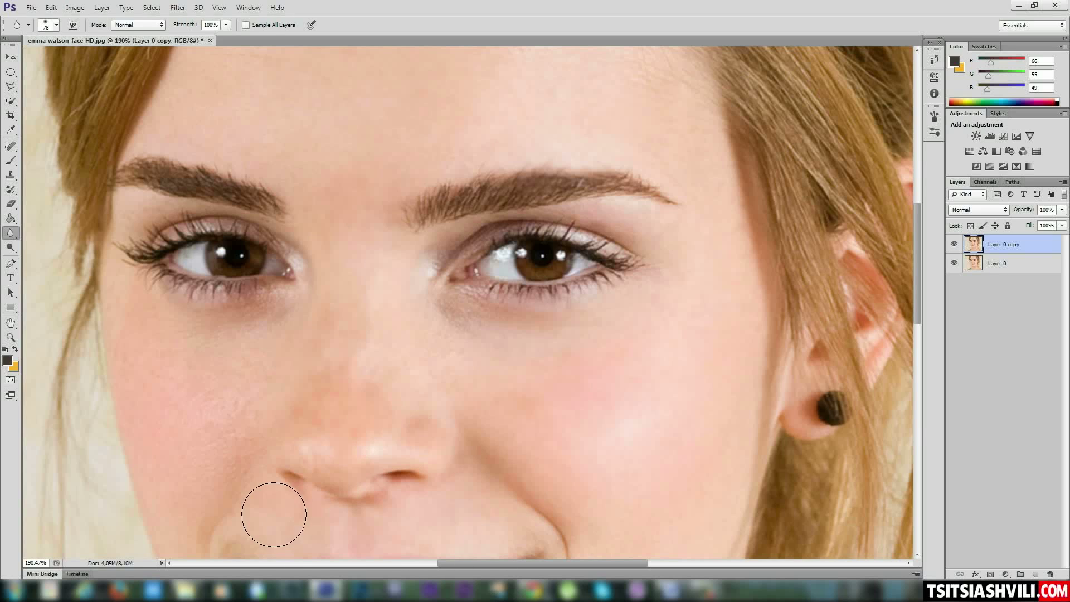
mouse_move(235, 472)
mouse_down()
mouse_move(335, 253)
mouse_move(275, 294)
mouse_up()
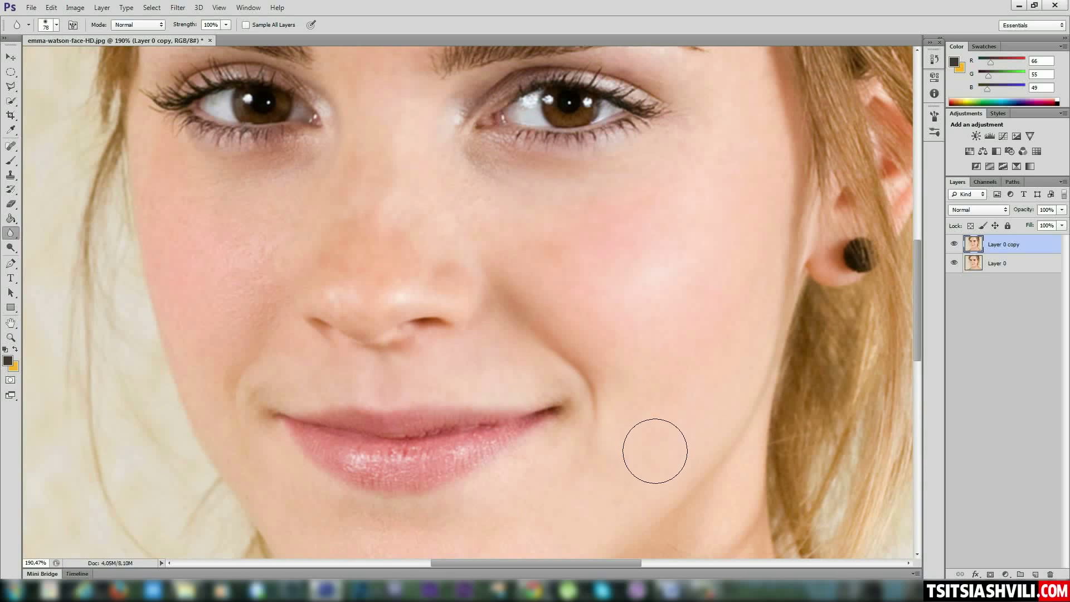
mouse_move(286, 196)
mouse_down()
mouse_move(232, 321)
mouse_move(258, 221)
mouse_move(220, 233)
mouse_move(209, 296)
mouse_move(159, 186)
mouse_move(206, 192)
mouse_move(301, 163)
mouse_move(181, 174)
mouse_up()
mouse_move(371, 175)
mouse_down()
mouse_move(520, 170)
mouse_move(448, 204)
mouse_move(522, 210)
mouse_move(387, 197)
mouse_move(494, 229)
mouse_move(430, 262)
mouse_move(549, 173)
mouse_move(654, 140)
mouse_move(591, 172)
mouse_move(692, 151)
mouse_move(540, 376)
mouse_move(403, 384)
mouse_move(328, 369)
mouse_move(269, 424)
mouse_move(256, 376)
mouse_move(306, 529)
mouse_move(366, 530)
mouse_up()
drag(559, 514, 507, 363)
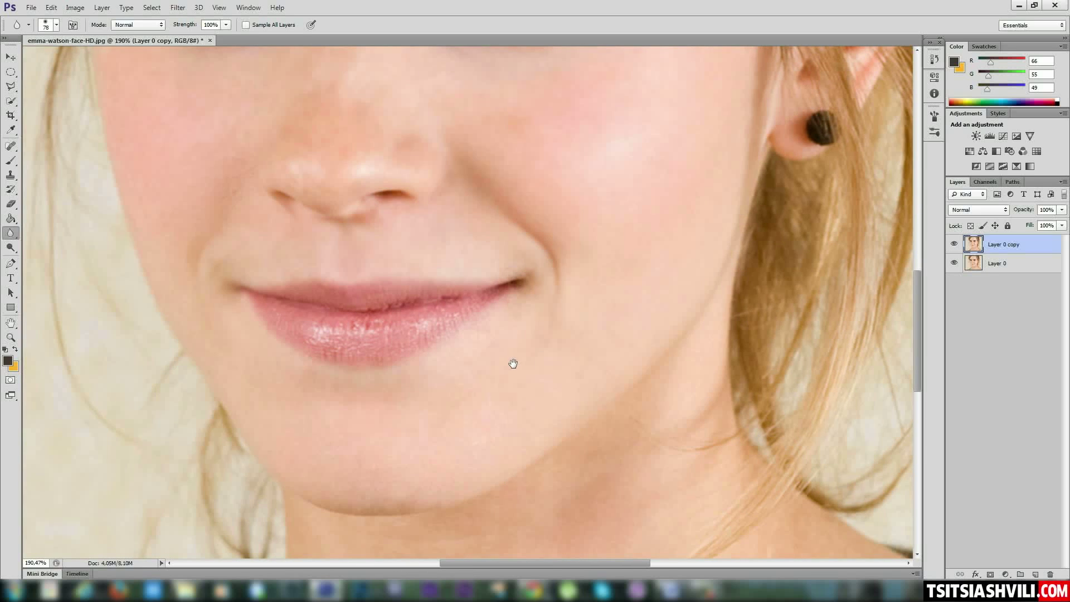
mouse_move(590, 328)
mouse_down()
mouse_move(351, 468)
mouse_move(330, 418)
mouse_move(423, 390)
mouse_up()
Review the blurred face, and revert all Blur Tool strokes in the history to the last Spot Healing Brush state
scroll(482, 388, down, 2)
scroll(485, 386, down, 3)
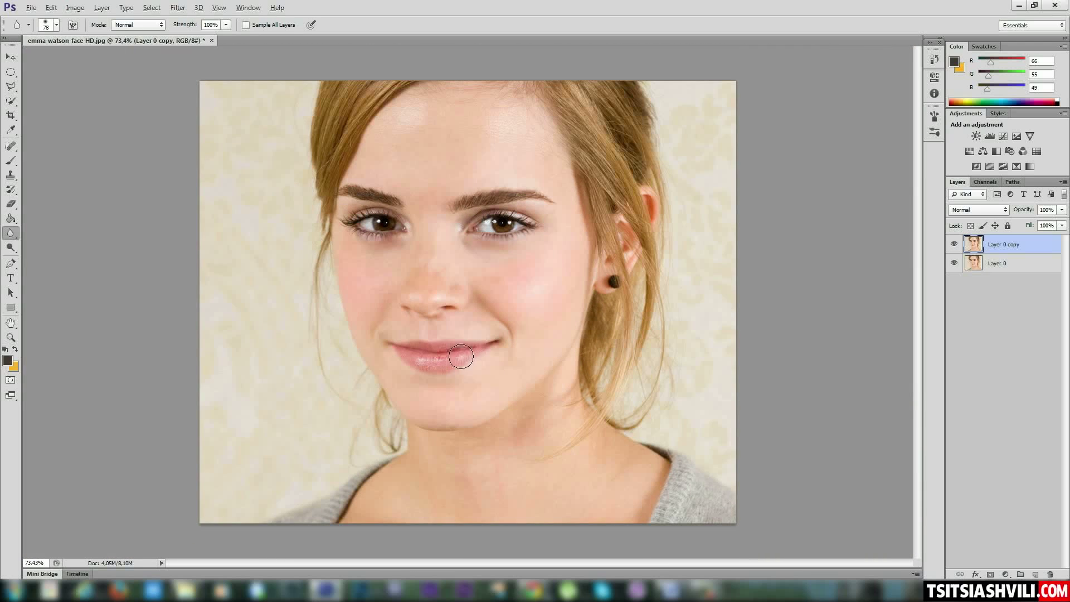
key(alt)
scroll(501, 296, up, 4)
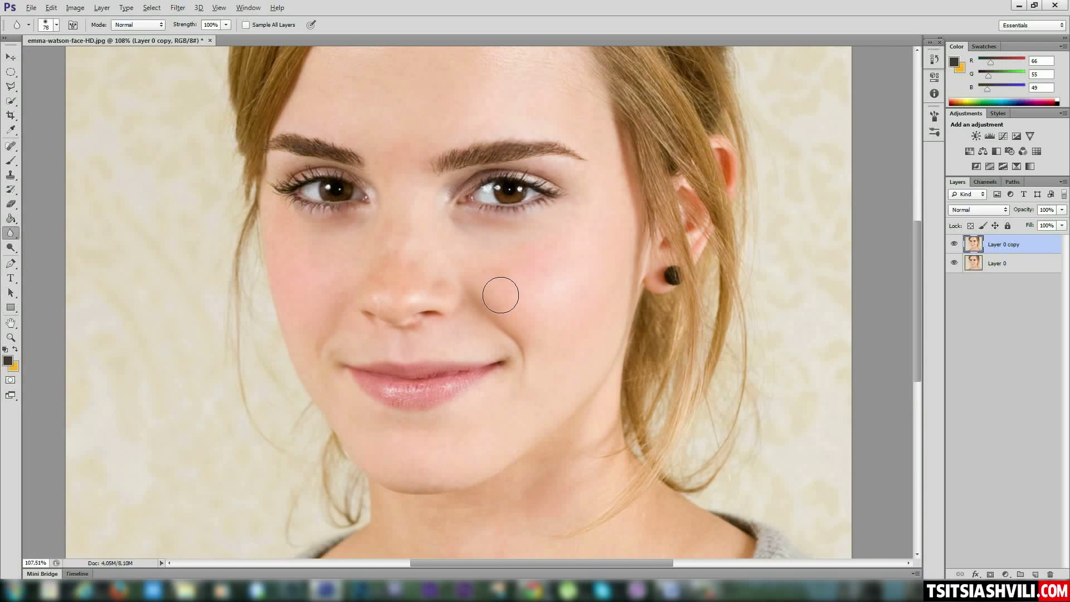
scroll(434, 290, down, 2)
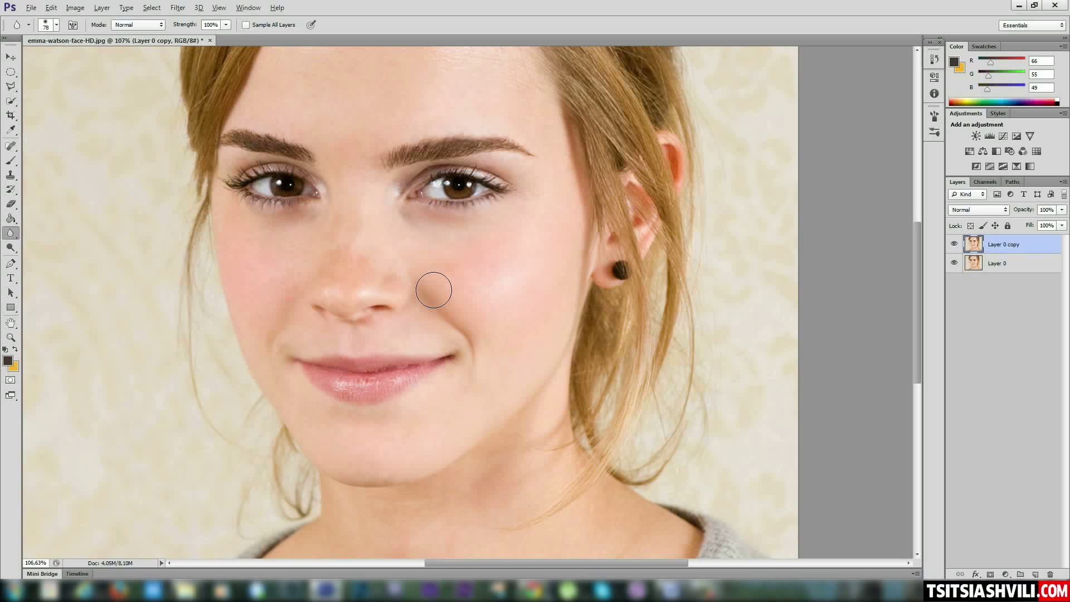
key(alt)
click(934, 59)
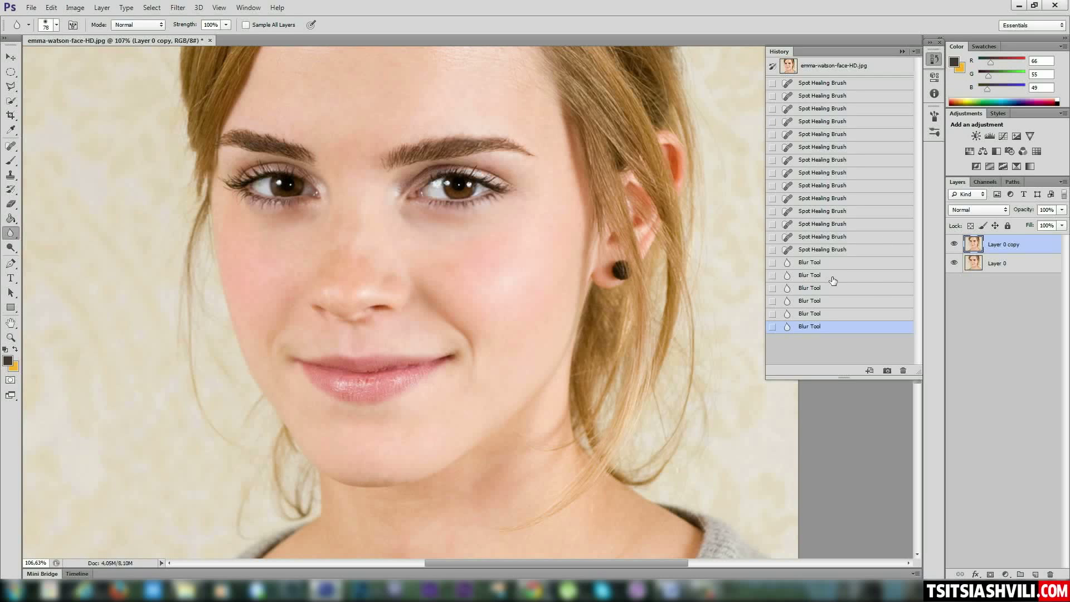
click(817, 251)
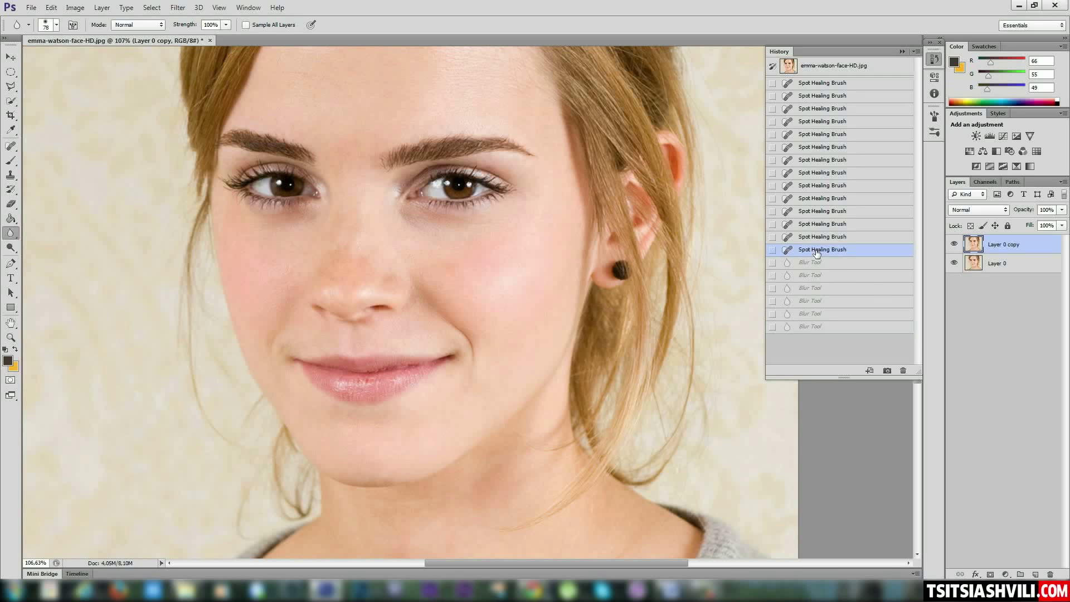
click(901, 52)
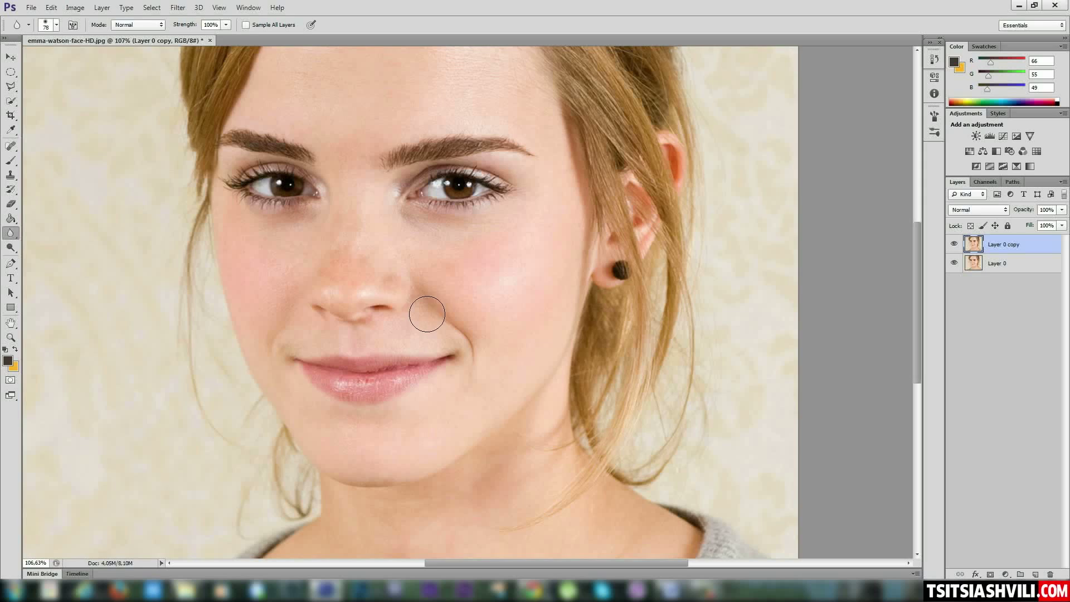
Inspect the unblurred skin texture on the cheeks, around the eyes and nose, and on the forehead
scroll(425, 316, up, 3)
scroll(440, 313, up, 3)
scroll(492, 325, down, 3)
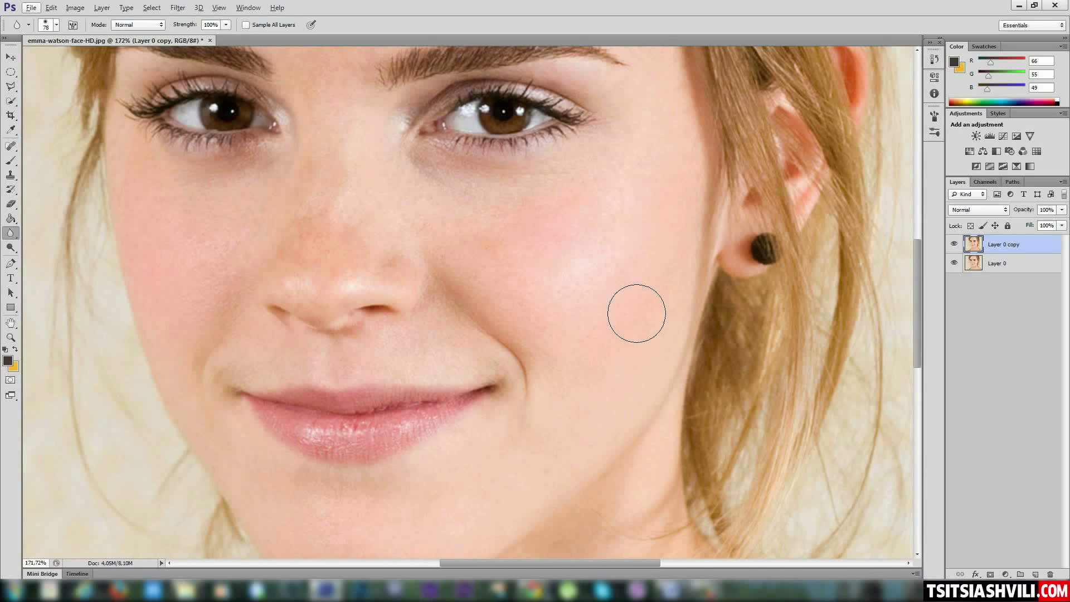
drag(412, 254, 569, 315)
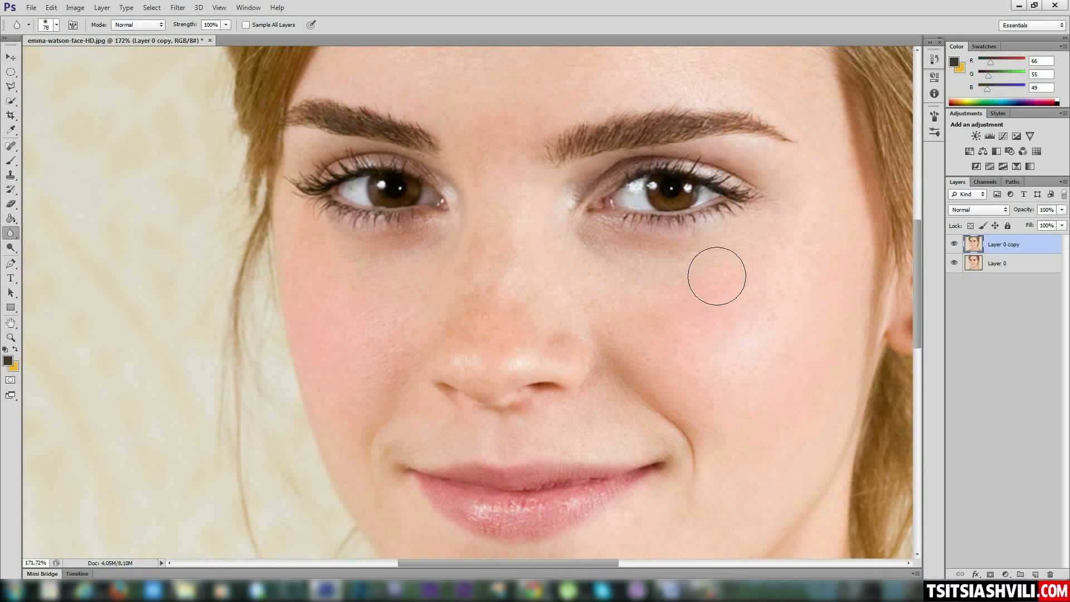
drag(634, 280, 545, 296)
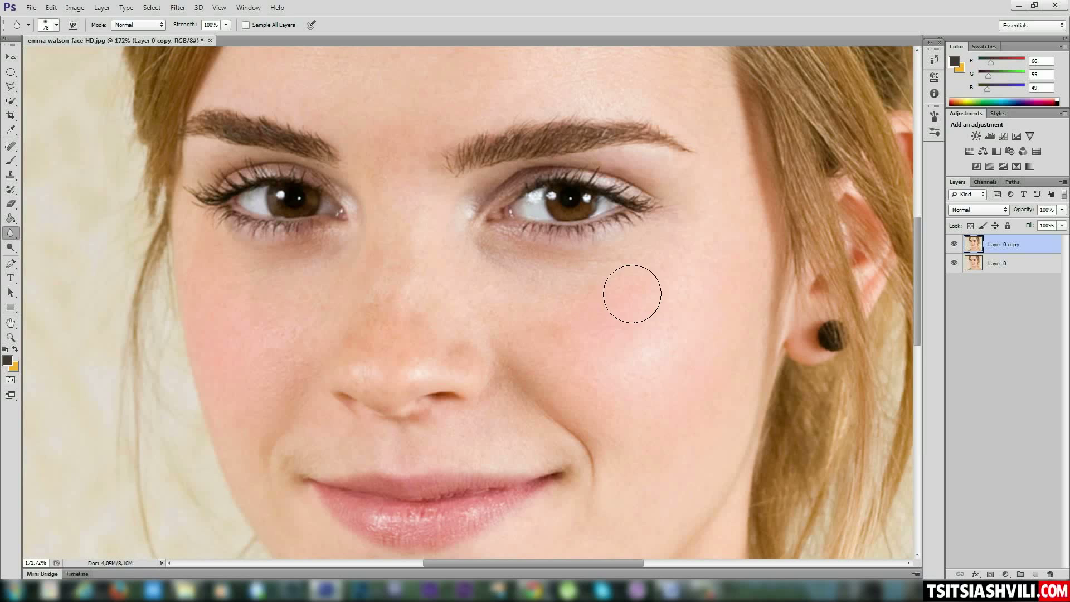
drag(399, 161, 399, 235)
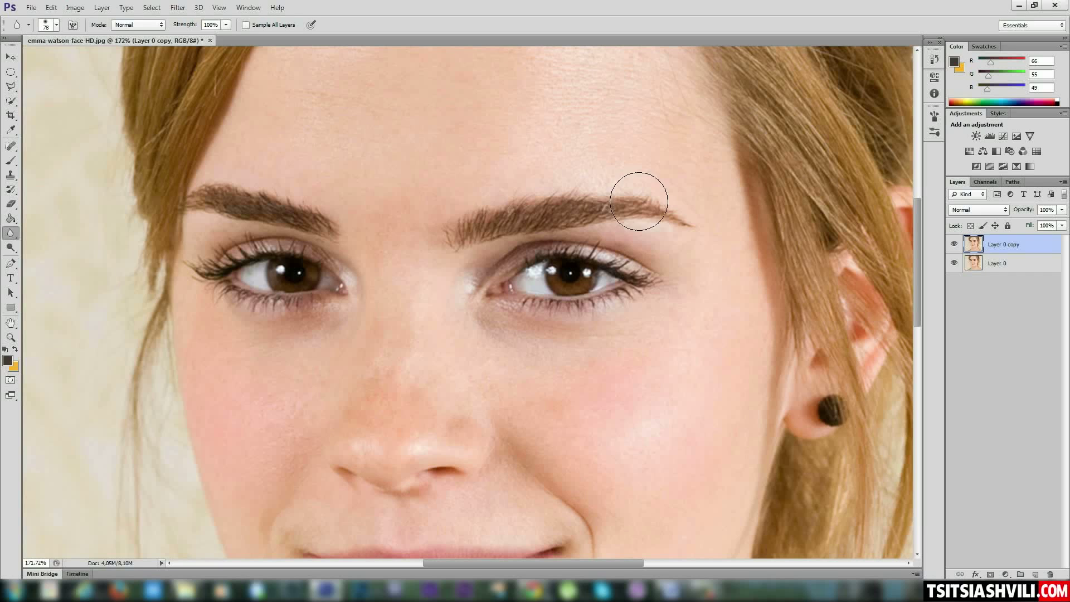
scroll(697, 387, up, 2)
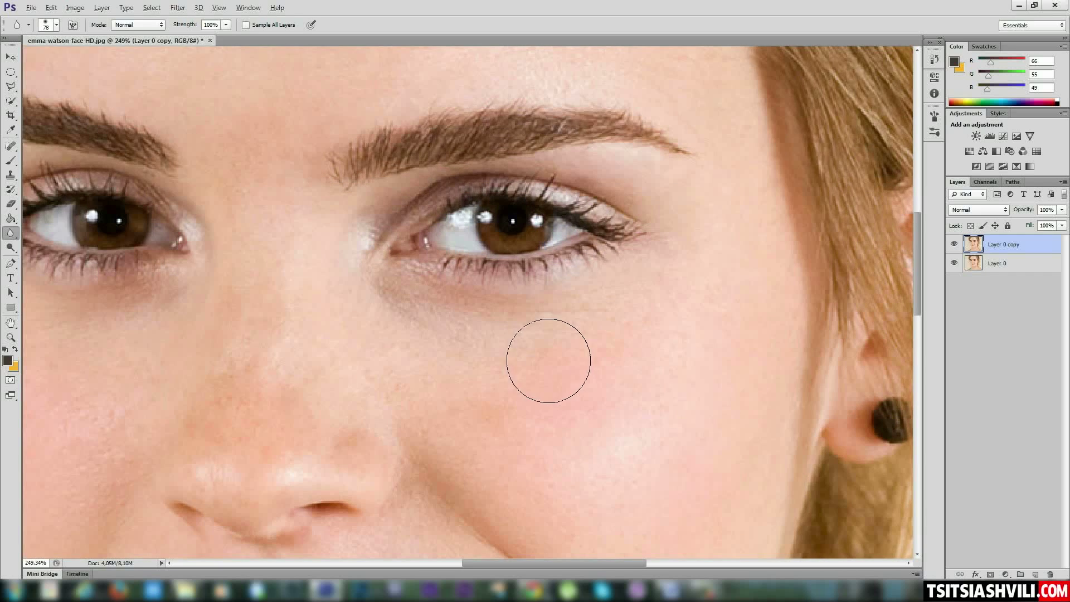
scroll(552, 357, down, 3)
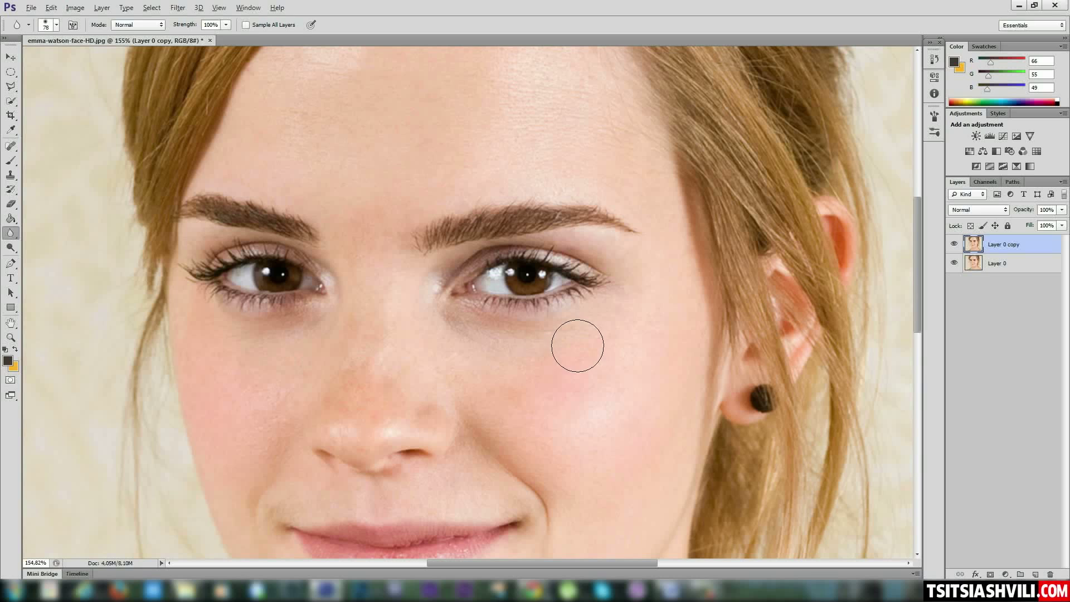
Activate the Patch Tool in place of the Blur Tool with the whole face in view
click(10, 146)
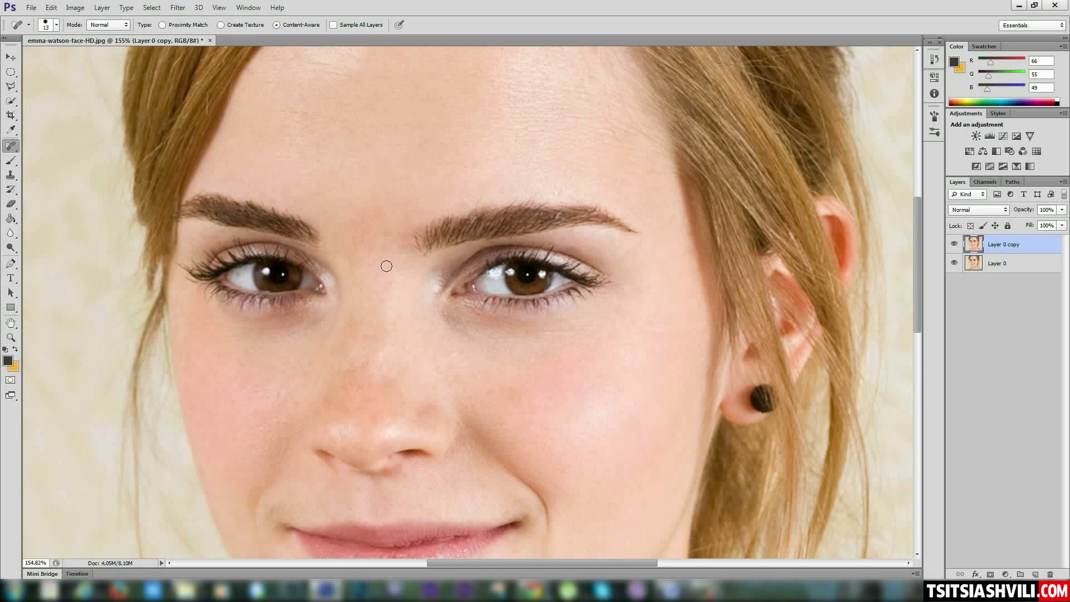
scroll(386, 266, down, 4)
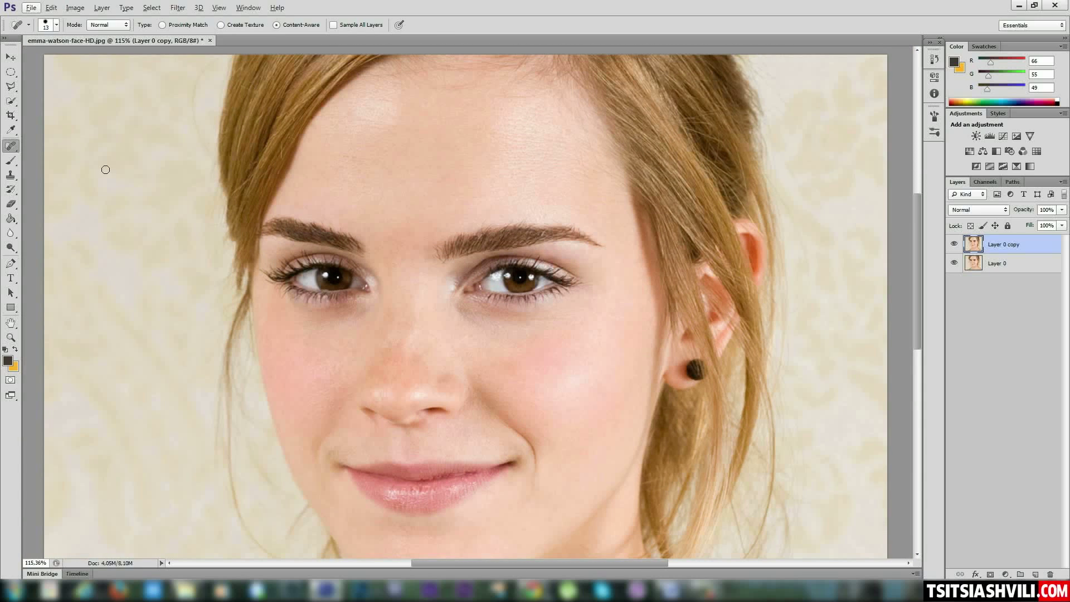
right_click(11, 147)
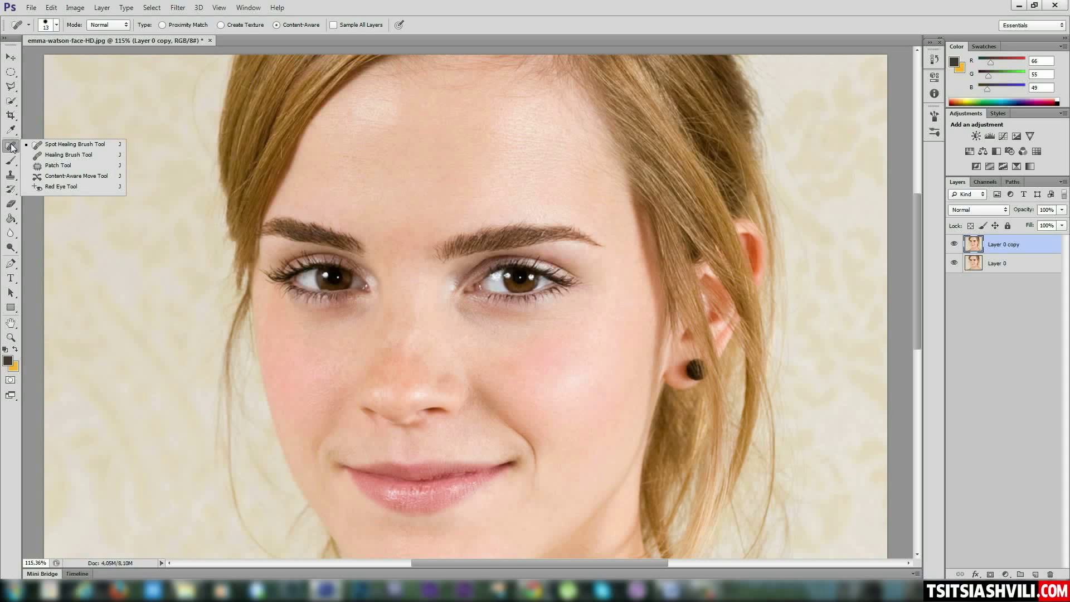
click(62, 166)
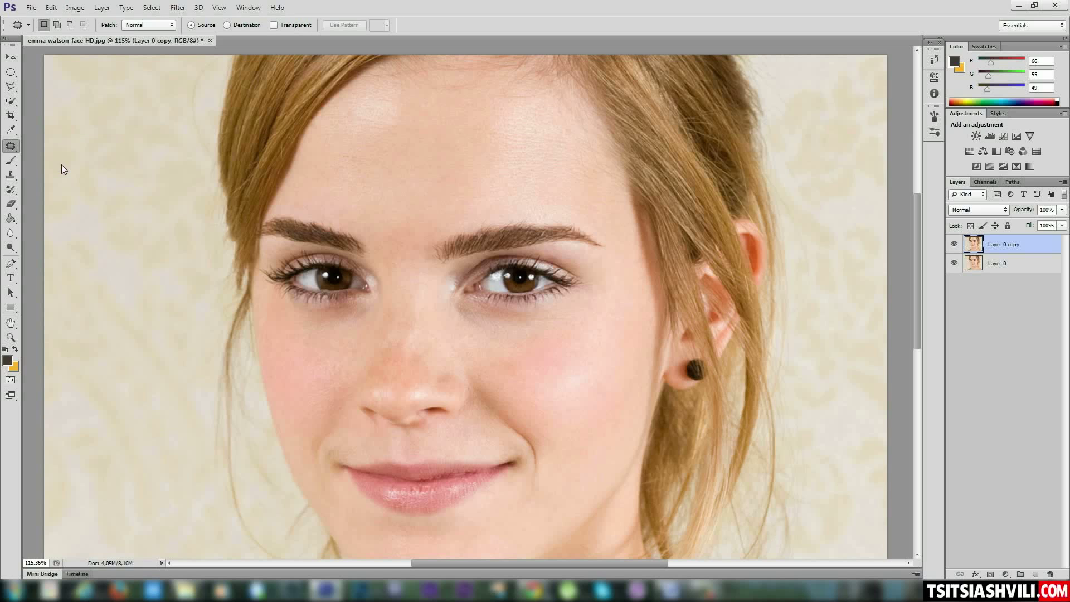
Inspect the portrait from the forehead down over the nose, lips and chin to the neck and shoulders
scroll(507, 342, up, 4)
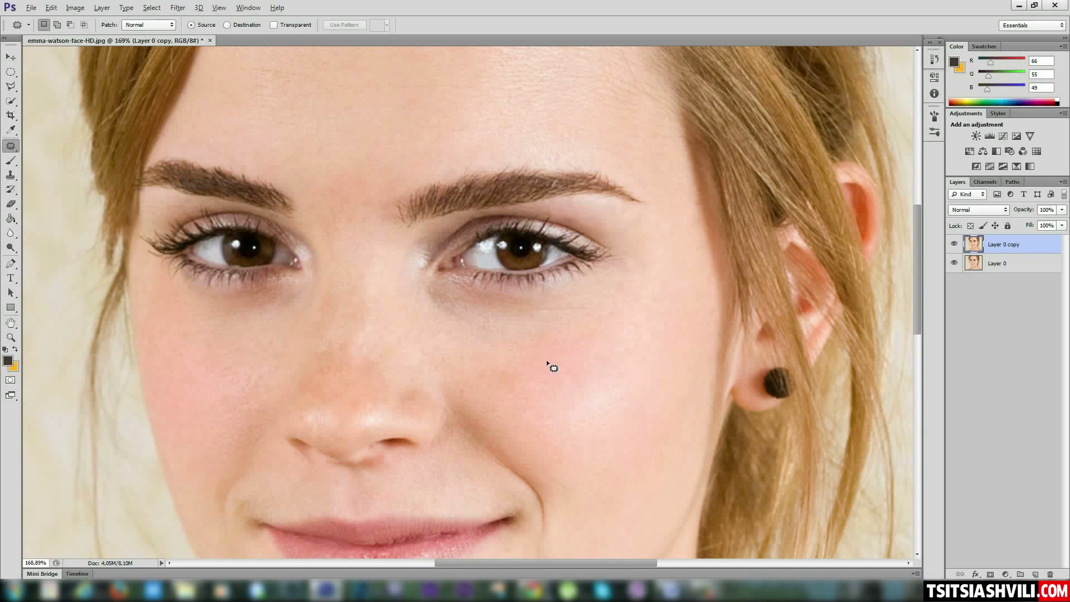
drag(371, 121, 457, 240)
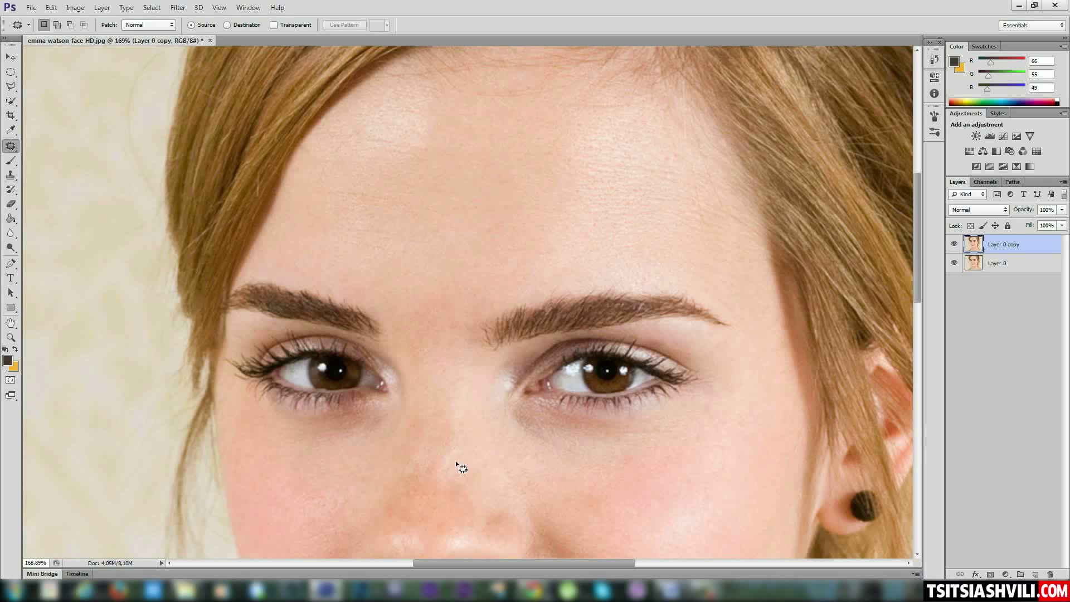
drag(450, 464, 432, 248)
drag(438, 298, 438, 235)
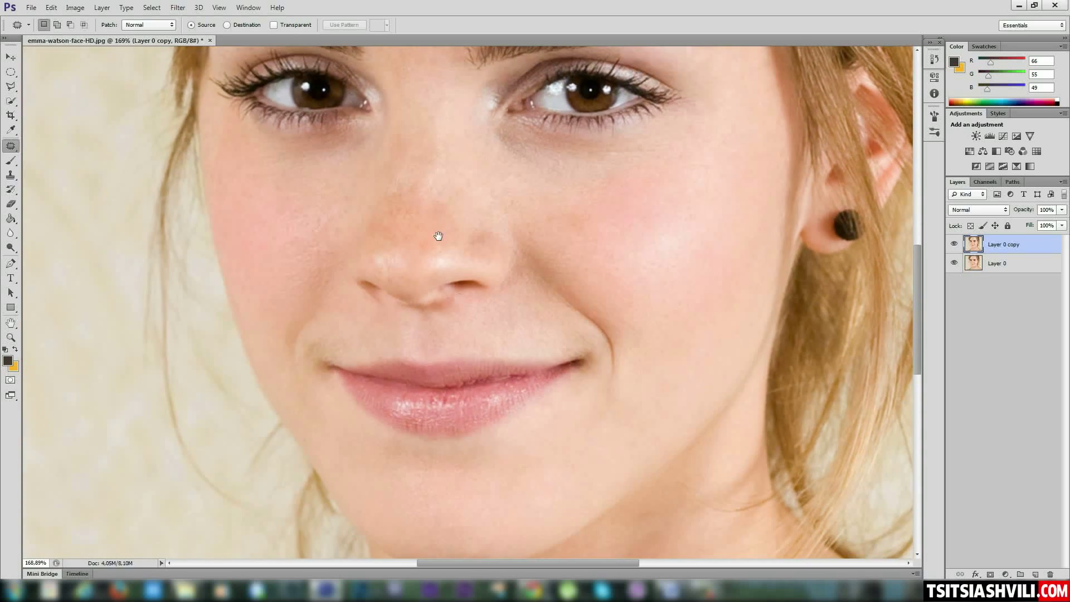
drag(540, 390, 490, 279)
drag(521, 408, 505, 305)
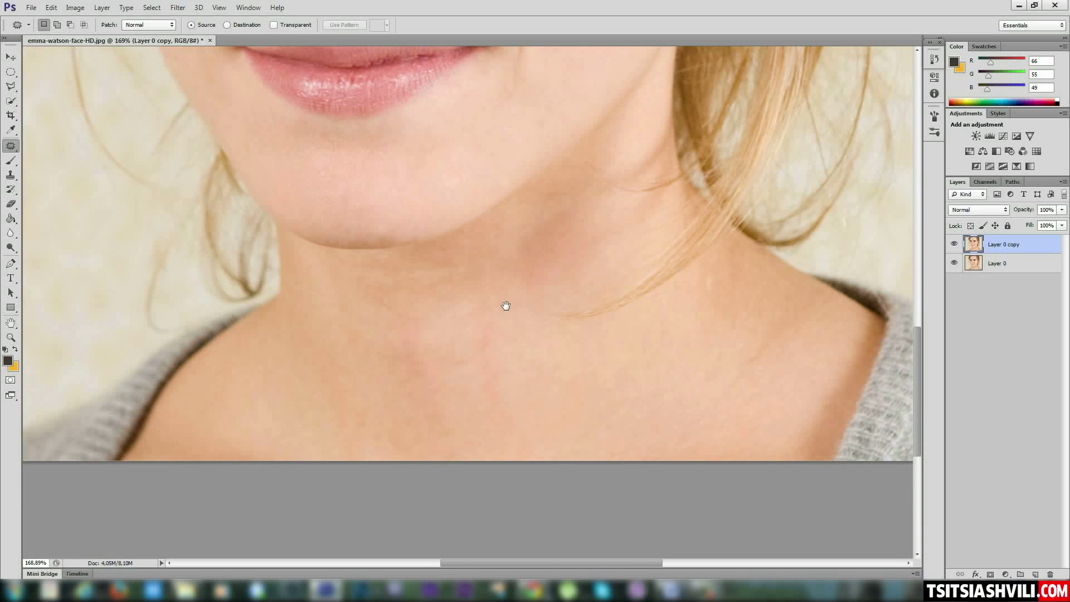
drag(426, 152, 460, 249)
drag(513, 455, 498, 348)
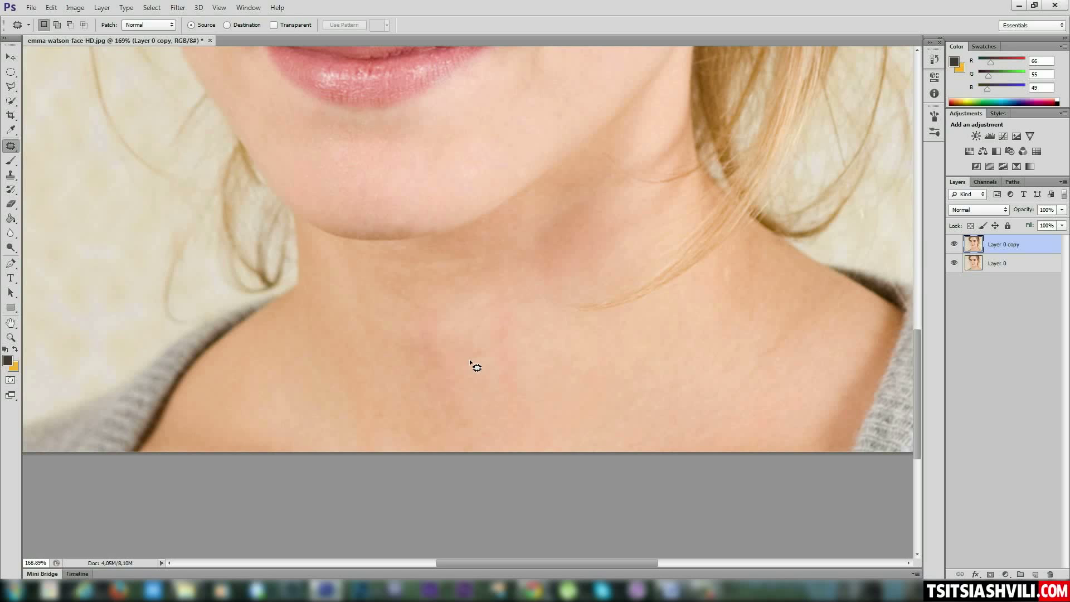
drag(434, 263, 455, 325)
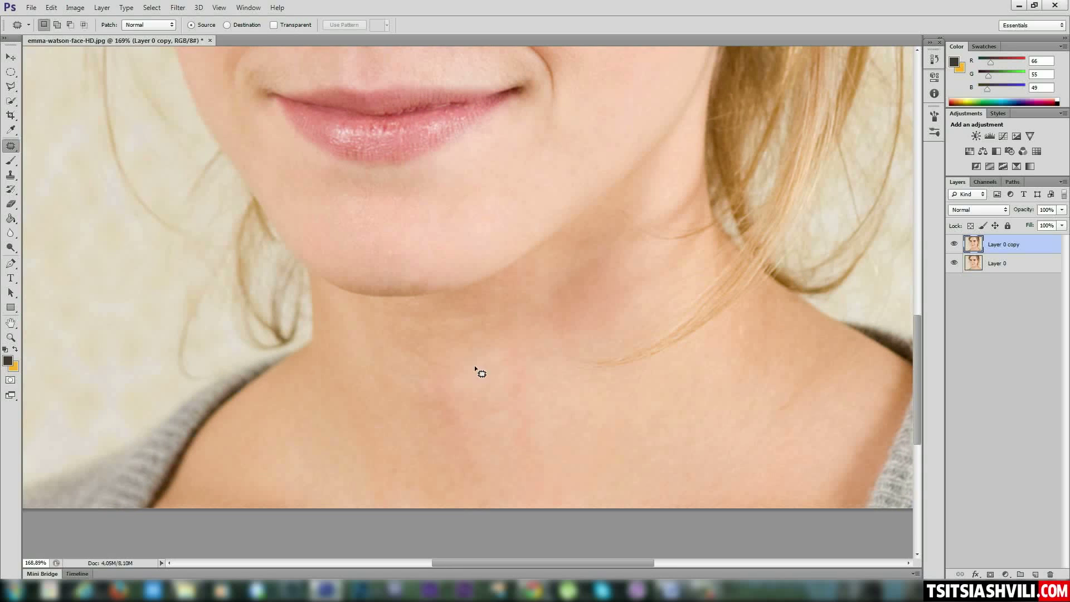
Switch from the Patch Tool back to the Spot Healing Brush
right_click(9, 147)
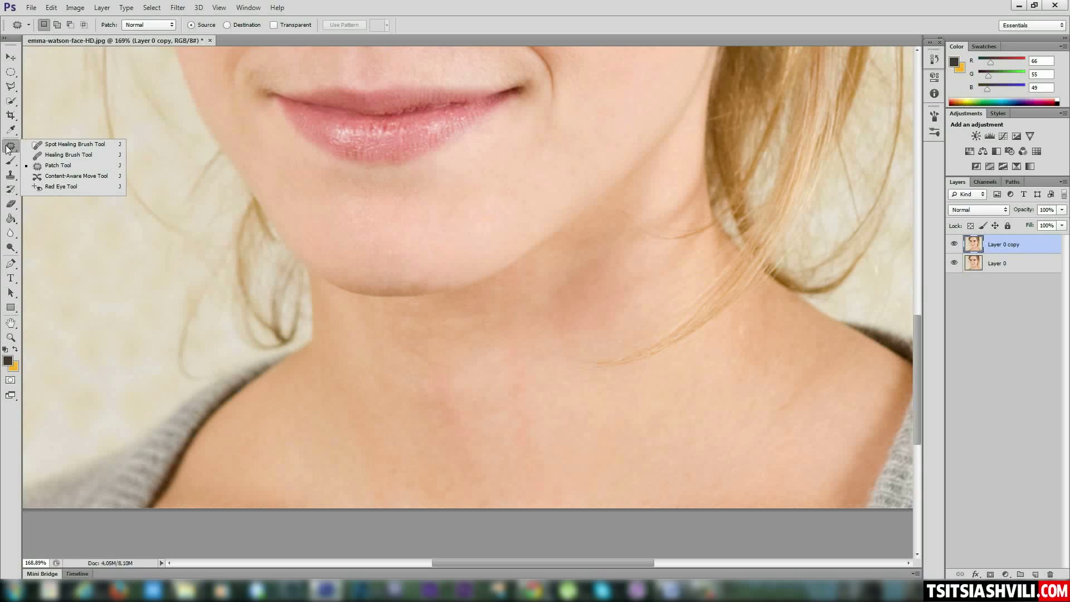
click(88, 145)
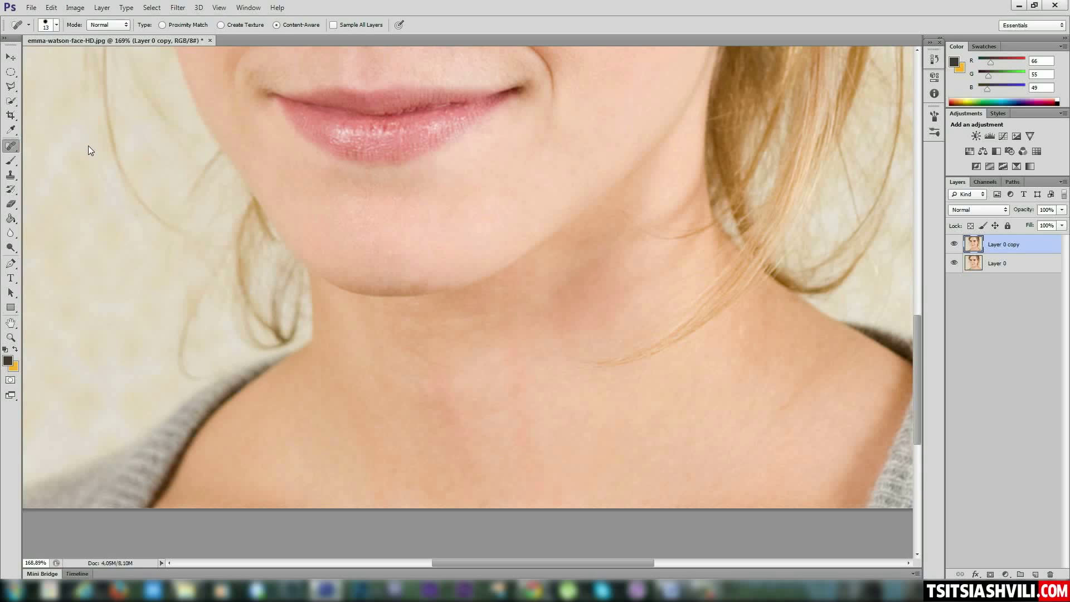
Try to smooth the neck skin below the chin with a 76 px Spot Healing Brush in broad strokes
right_click(429, 413)
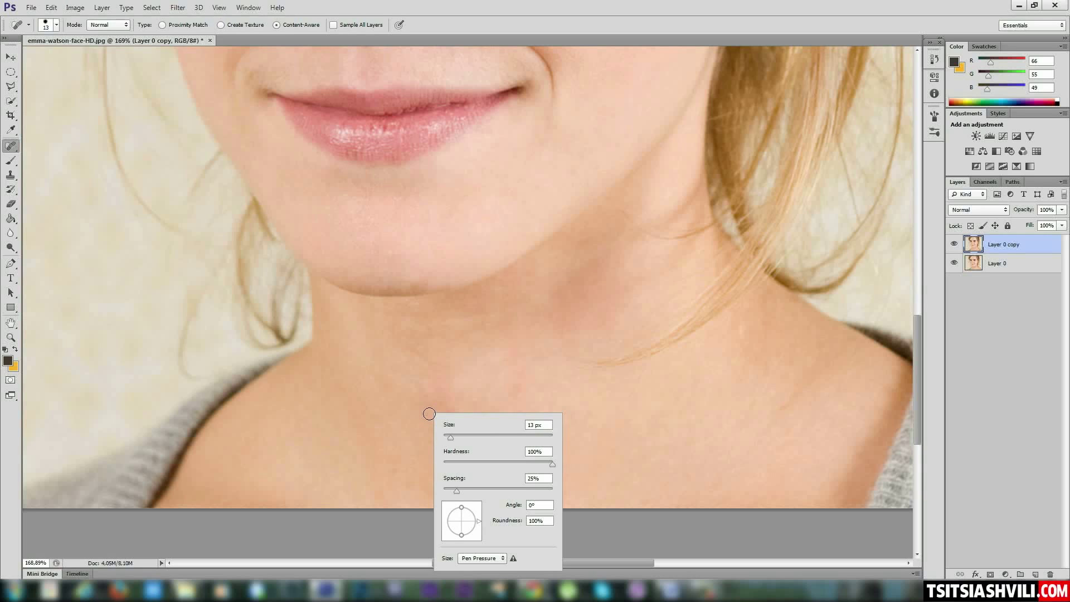
click(484, 436)
drag(415, 370, 480, 491)
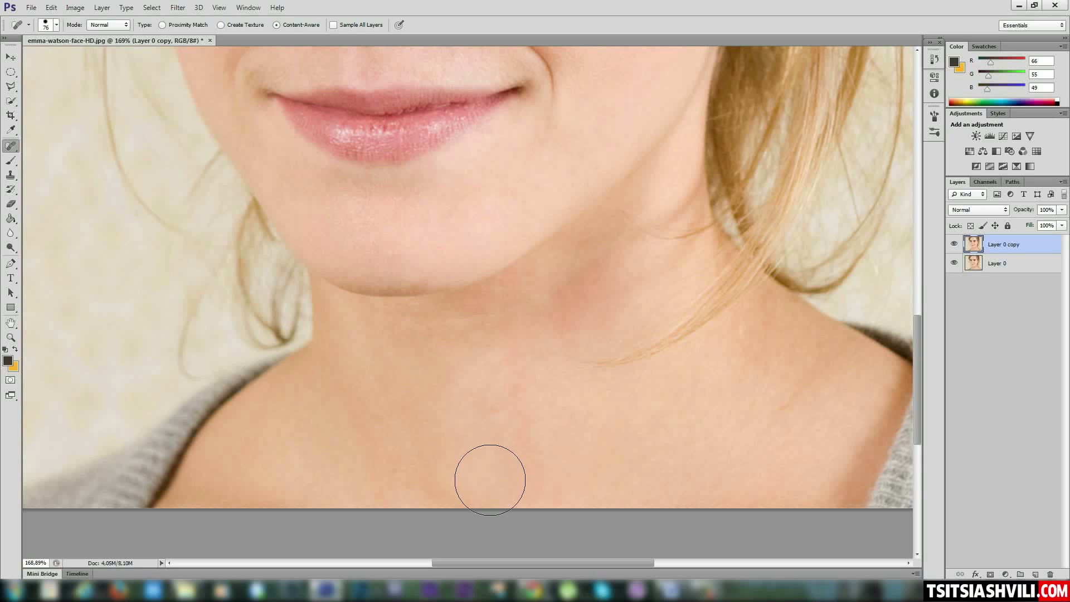
drag(419, 371, 538, 463)
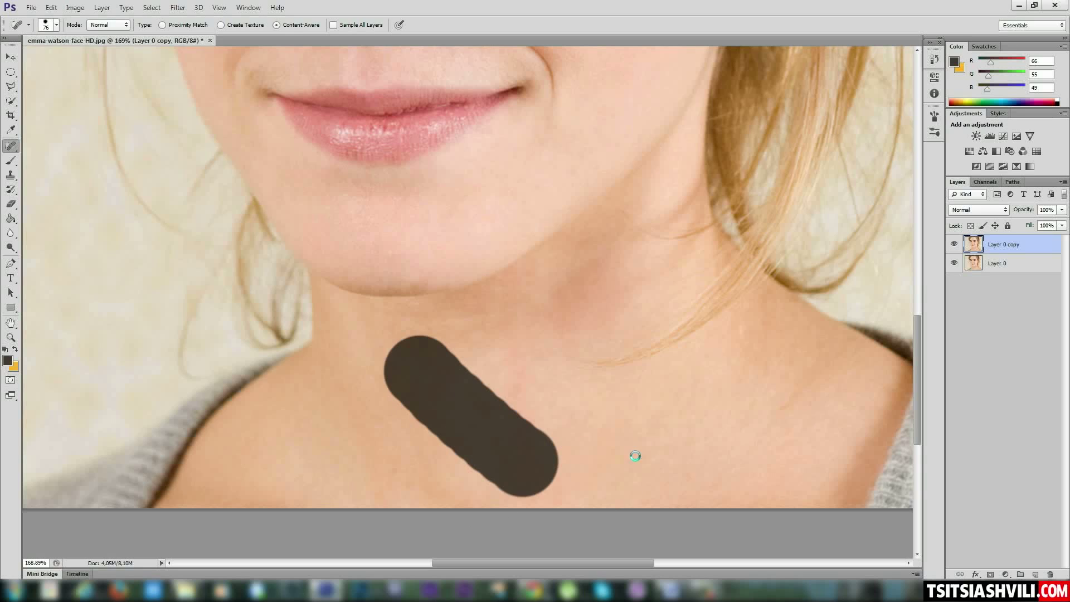
drag(627, 429, 356, 425)
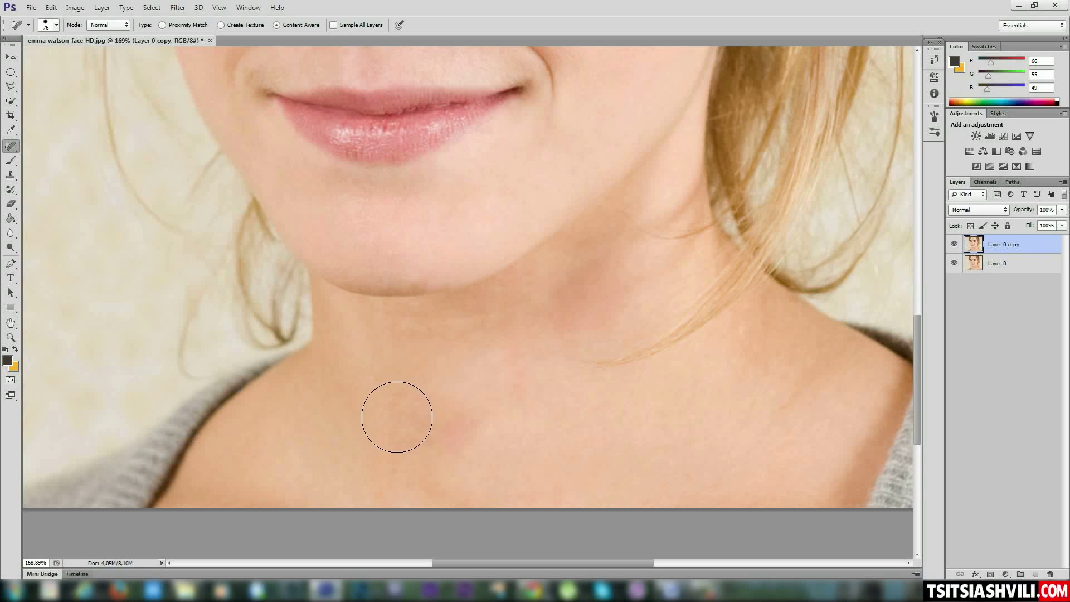
Revert the document history to the state before the broad healing strokes on the neck
click(931, 60)
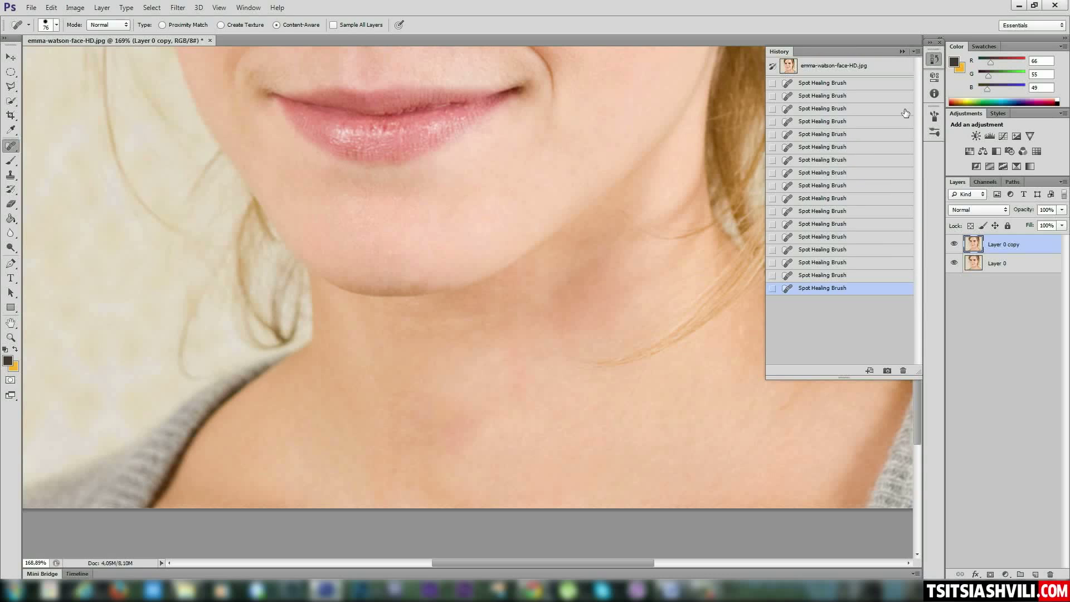
click(823, 249)
click(824, 237)
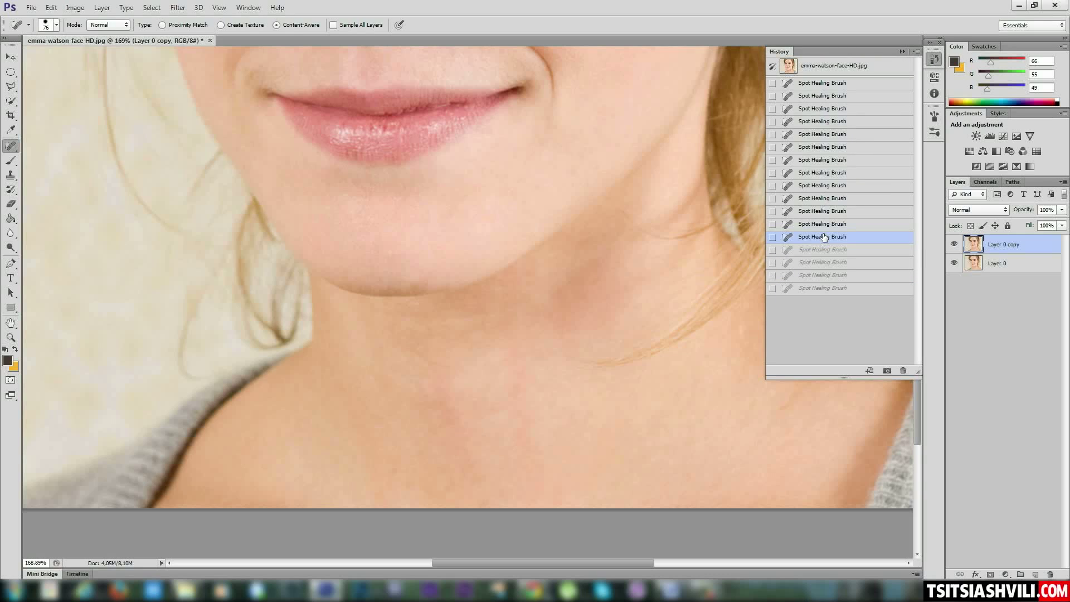
click(823, 251)
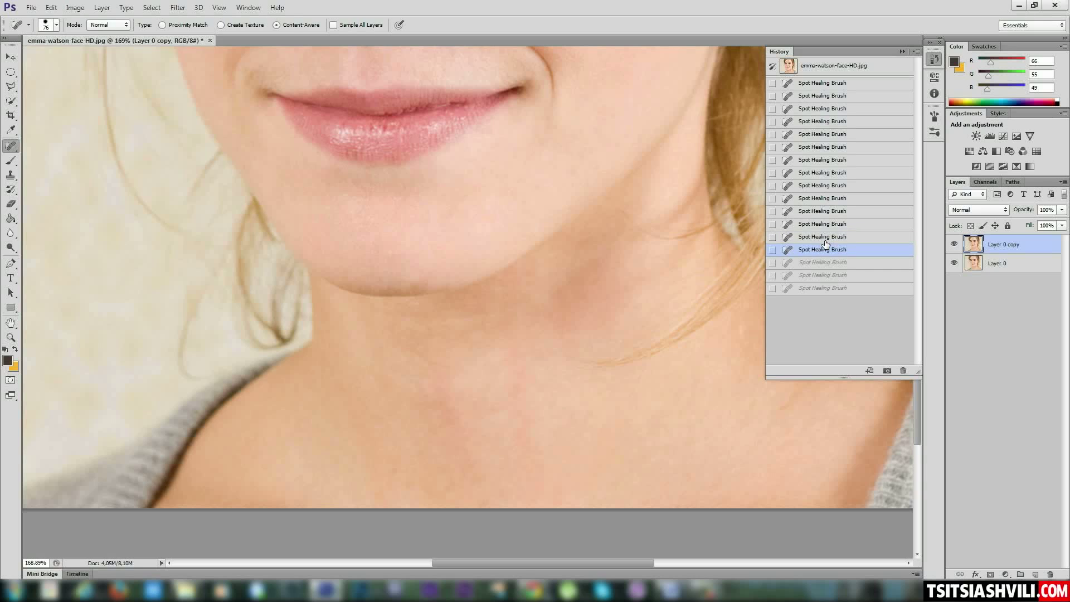
click(828, 237)
click(908, 49)
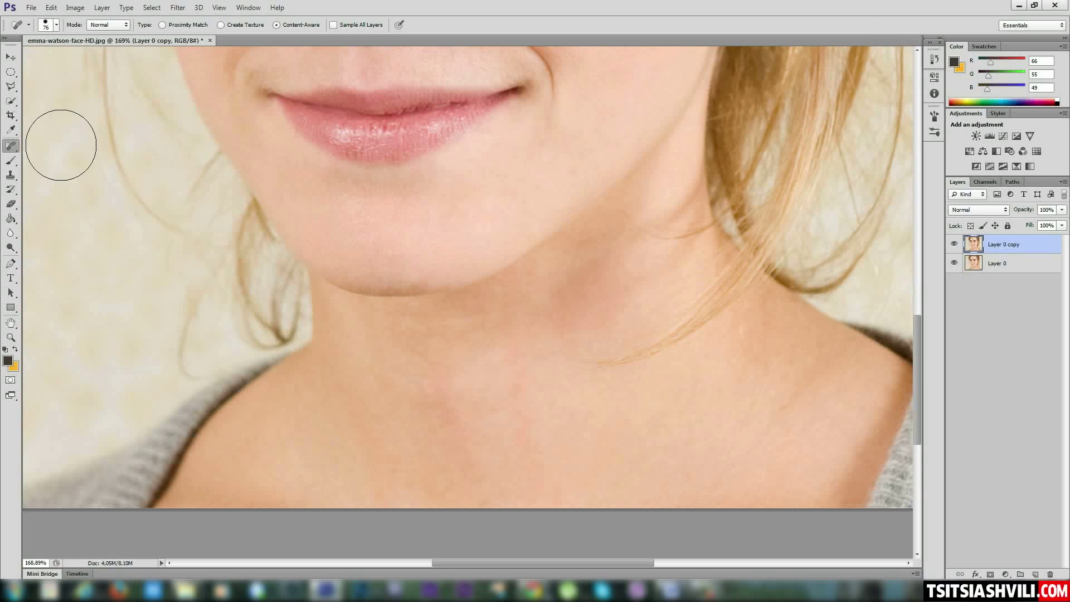
Patch a tall oval area at the lower centre of the neck with the adjacent smooth skin using the Patch Tool, and deselect
right_click(11, 145)
click(71, 164)
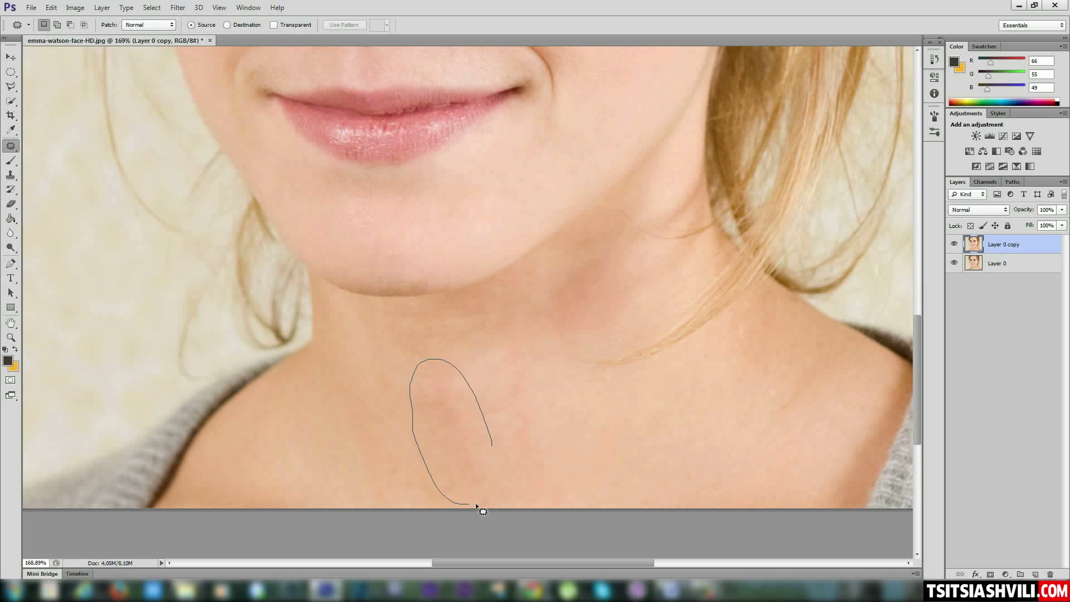
drag(491, 442, 494, 449)
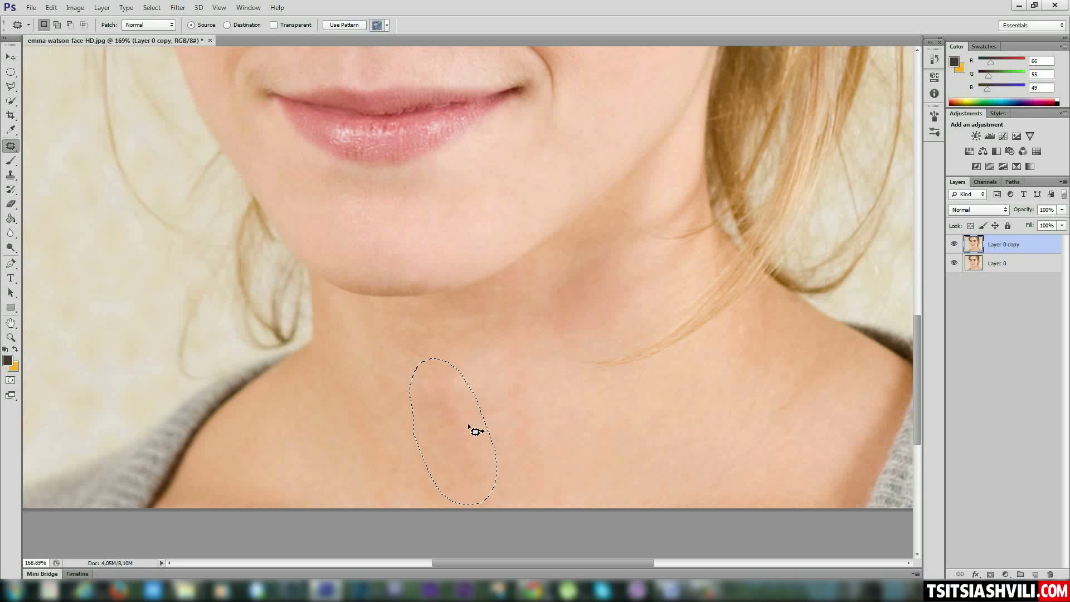
drag(469, 425, 372, 416)
key(ctrl+d)
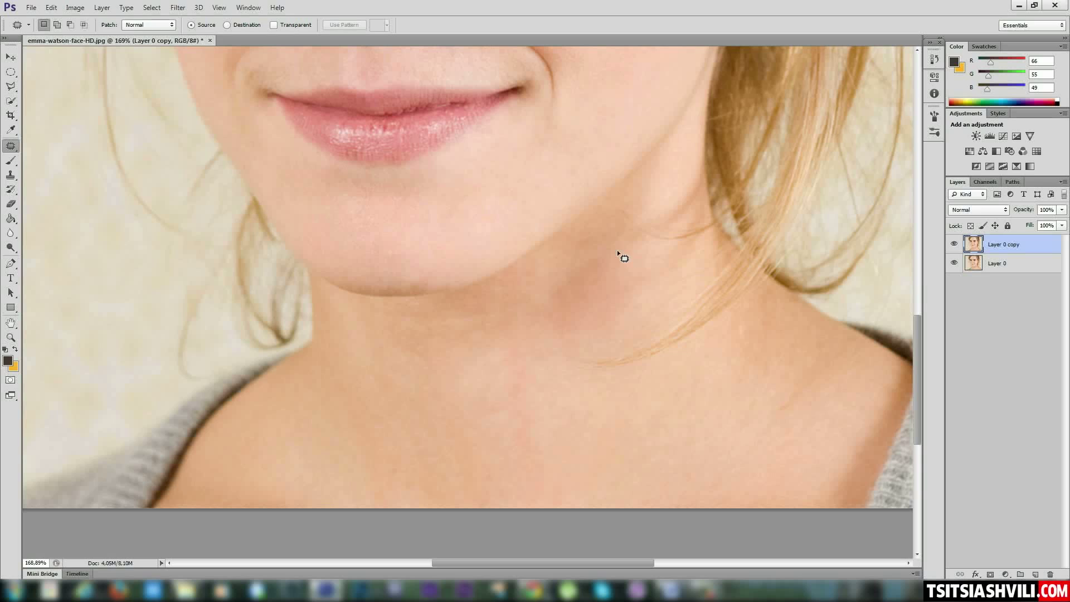
Patch the reddish shaded area of the neck under the jaw with smoother skin from the middle of the neck, and deselect
mouse_move(611, 234)
mouse_down()
mouse_move(585, 241)
mouse_move(540, 284)
mouse_up()
mouse_move(531, 325)
mouse_down()
mouse_move(539, 346)
mouse_move(646, 292)
mouse_move(628, 248)
mouse_move(632, 262)
mouse_up()
drag(592, 301, 434, 375)
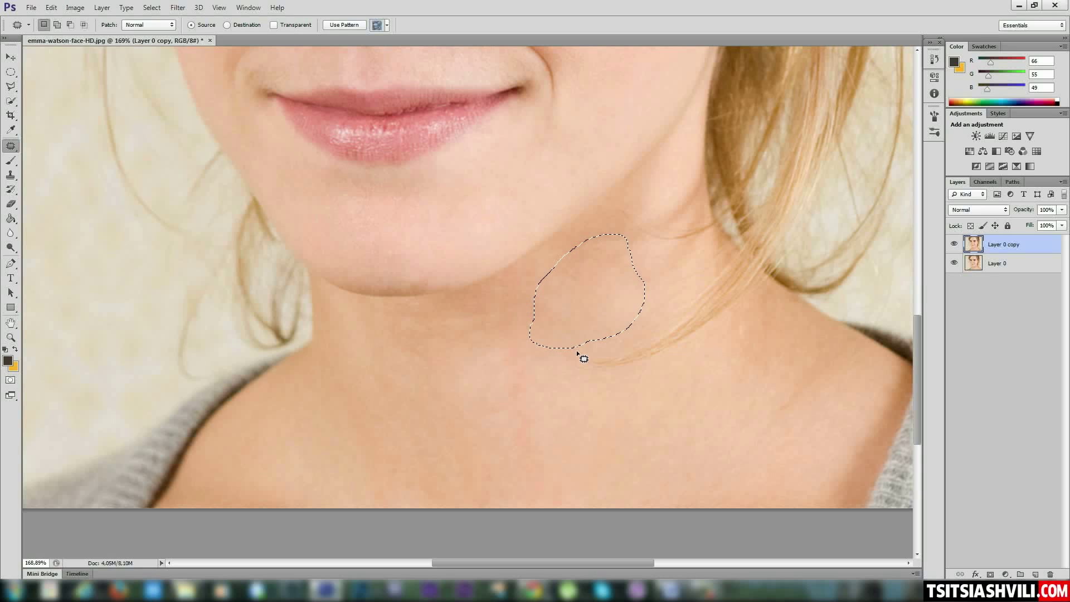
key(ctrl+d)
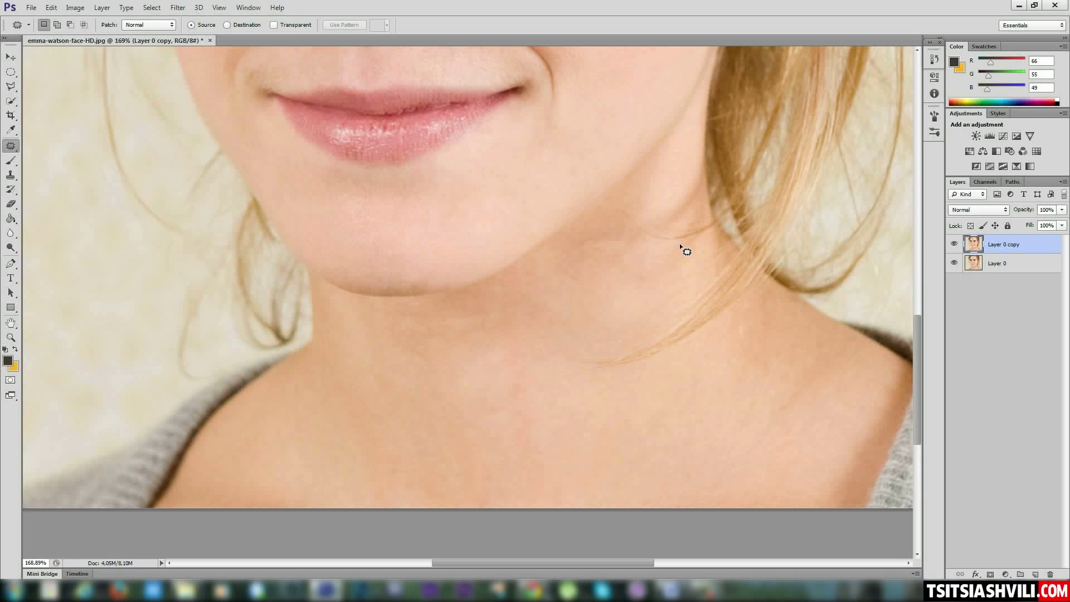
Switch to the Clone Stamp Tool with the lips, neck and shoulders in view
drag(618, 269, 589, 321)
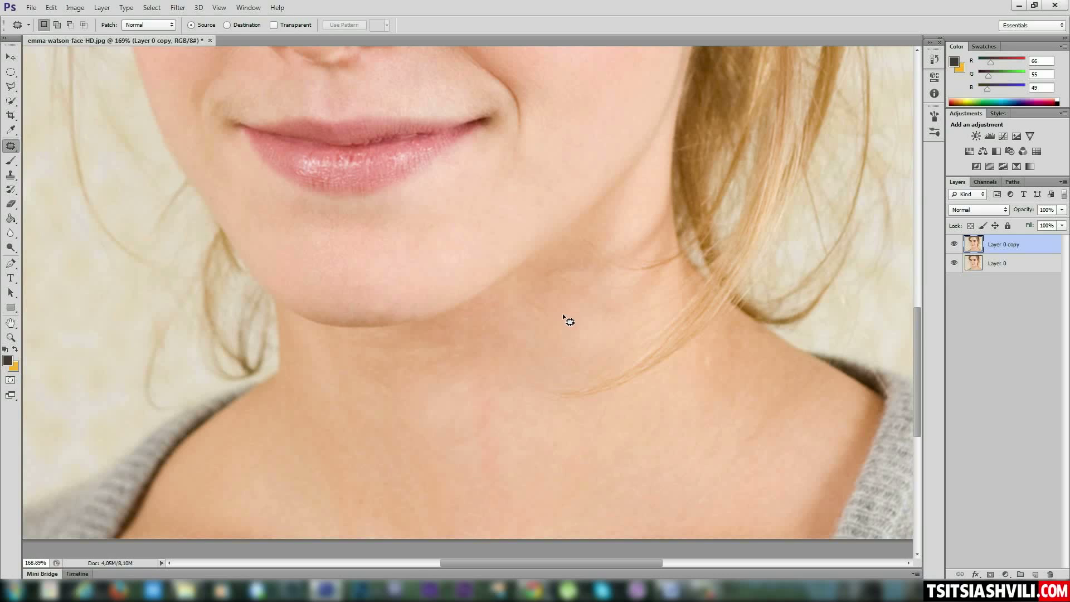
click(10, 176)
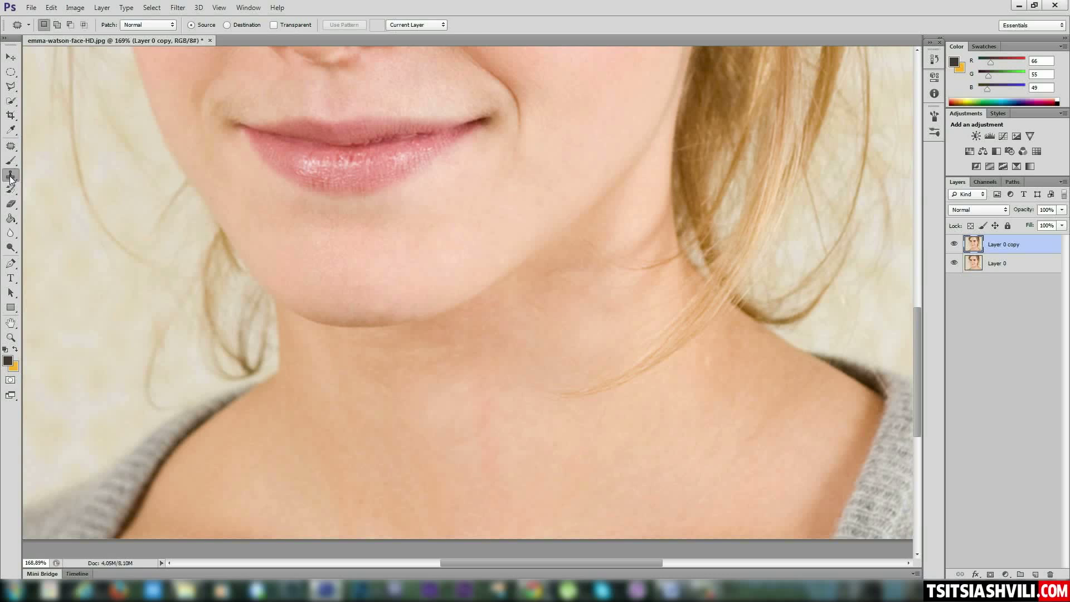
click(69, 173)
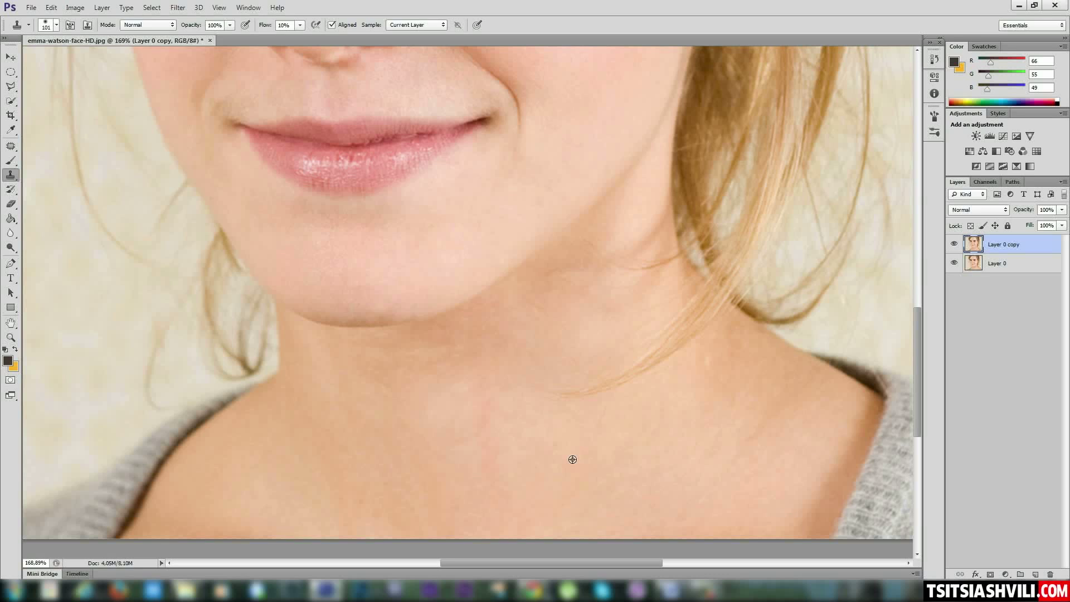
Try cloning skin at 10% flow, compare it with a 100% flow stroke on the neck, and undo the strokes
click(566, 291)
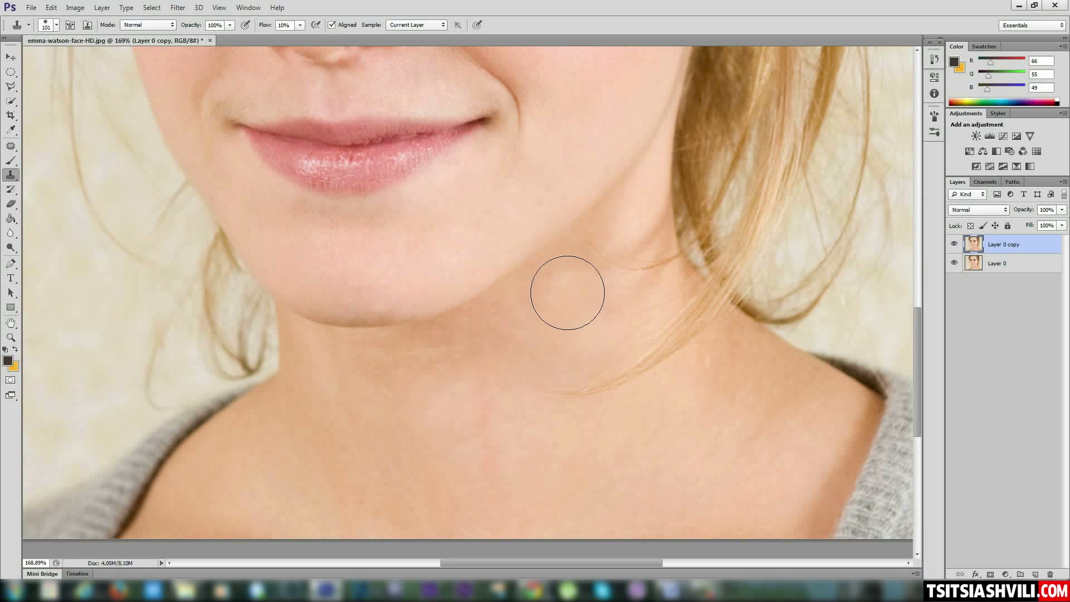
drag(567, 293, 567, 286)
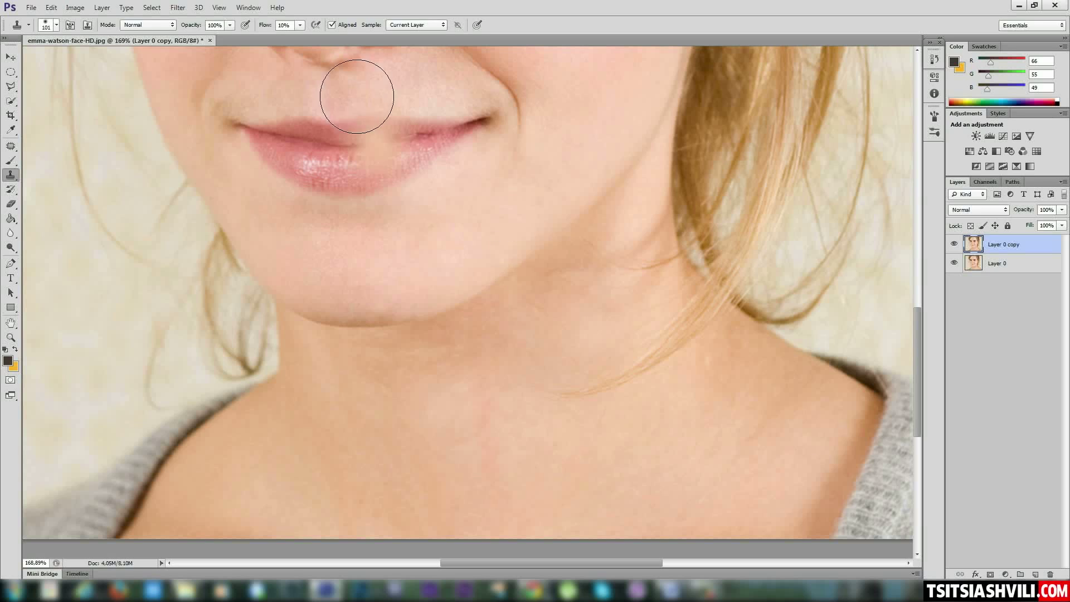
click(300, 25)
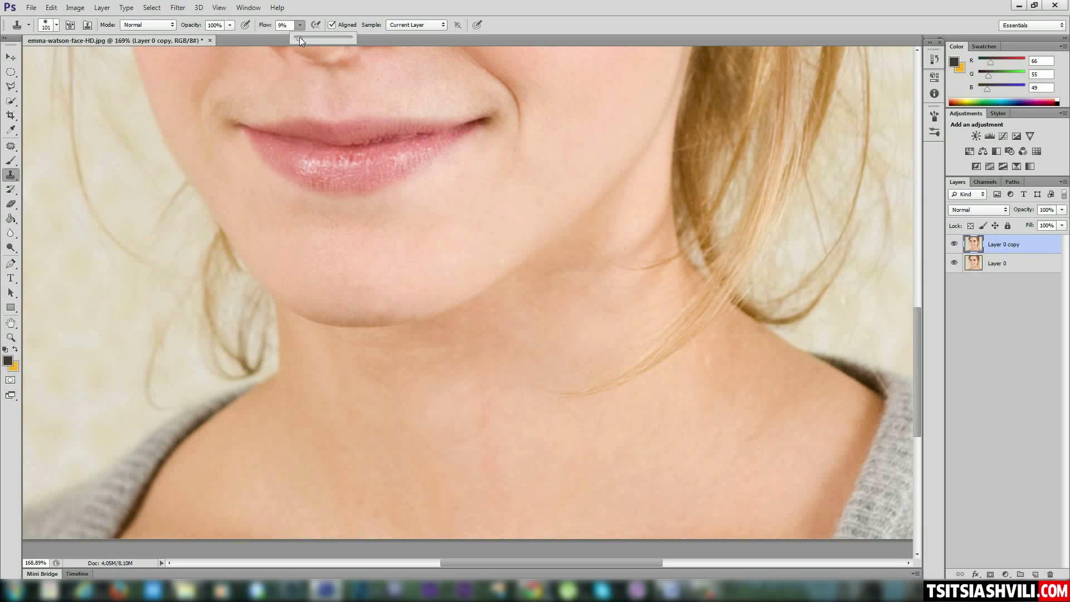
drag(299, 37, 362, 35)
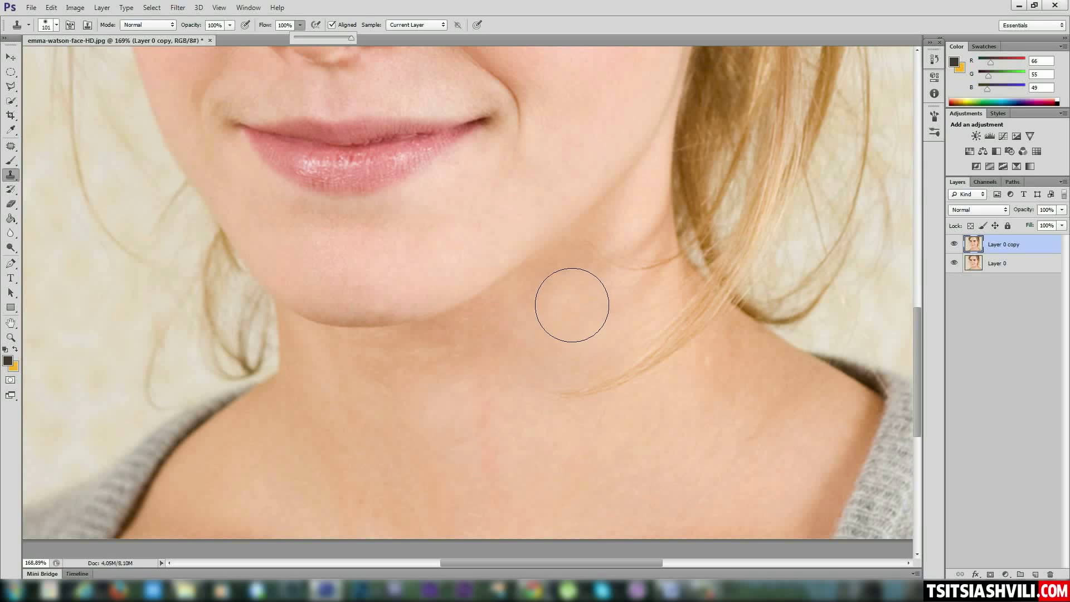
mouse_move(573, 299)
mouse_down()
mouse_move(519, 347)
mouse_move(463, 371)
mouse_move(531, 337)
mouse_move(557, 304)
mouse_move(484, 359)
mouse_move(408, 379)
mouse_move(525, 324)
mouse_move(388, 381)
mouse_move(453, 373)
mouse_move(563, 317)
mouse_move(576, 282)
mouse_move(553, 315)
mouse_move(476, 363)
mouse_move(570, 315)
mouse_move(631, 323)
mouse_move(439, 373)
mouse_move(379, 409)
mouse_move(375, 397)
mouse_move(552, 363)
mouse_move(575, 308)
mouse_move(566, 324)
mouse_move(546, 320)
mouse_move(563, 333)
mouse_up()
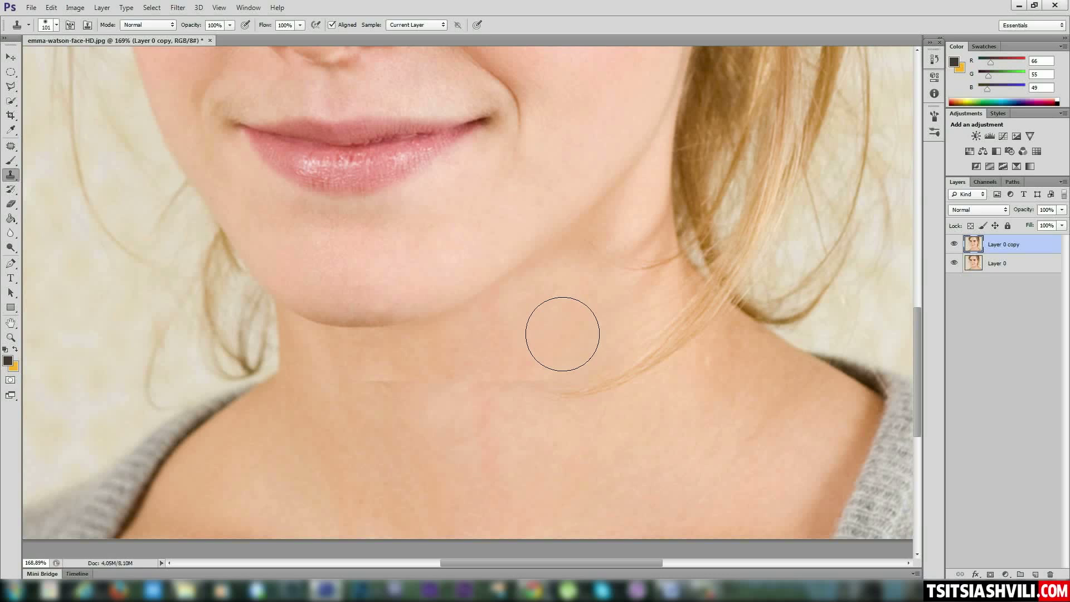
key(ctrl+alt+z)
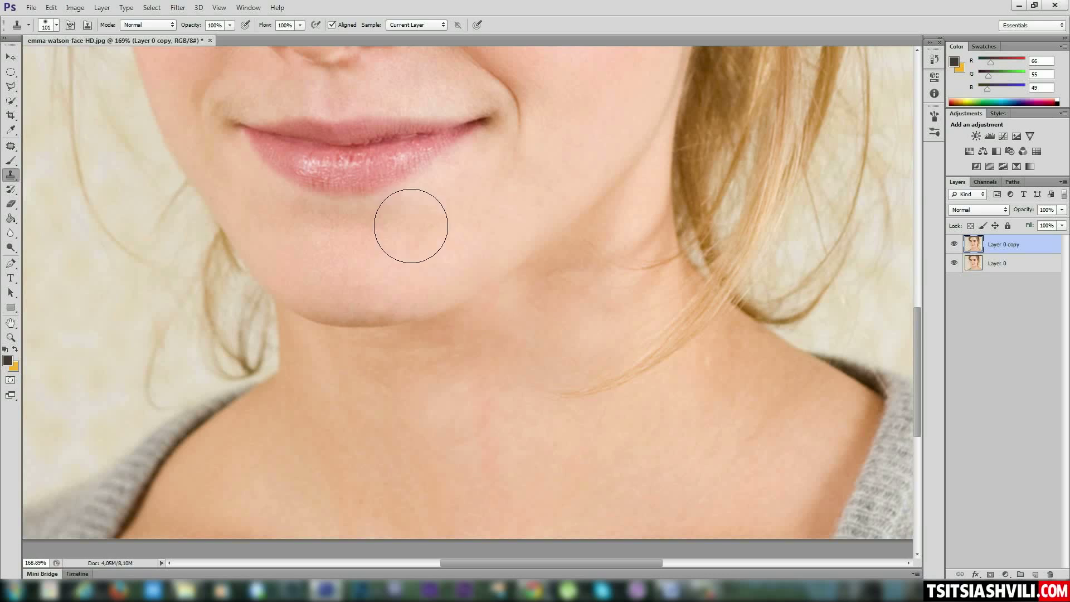
Set the Clone Stamp flow to 12% and blend lower-neck skin over the uneven area under the jaw
click(300, 25)
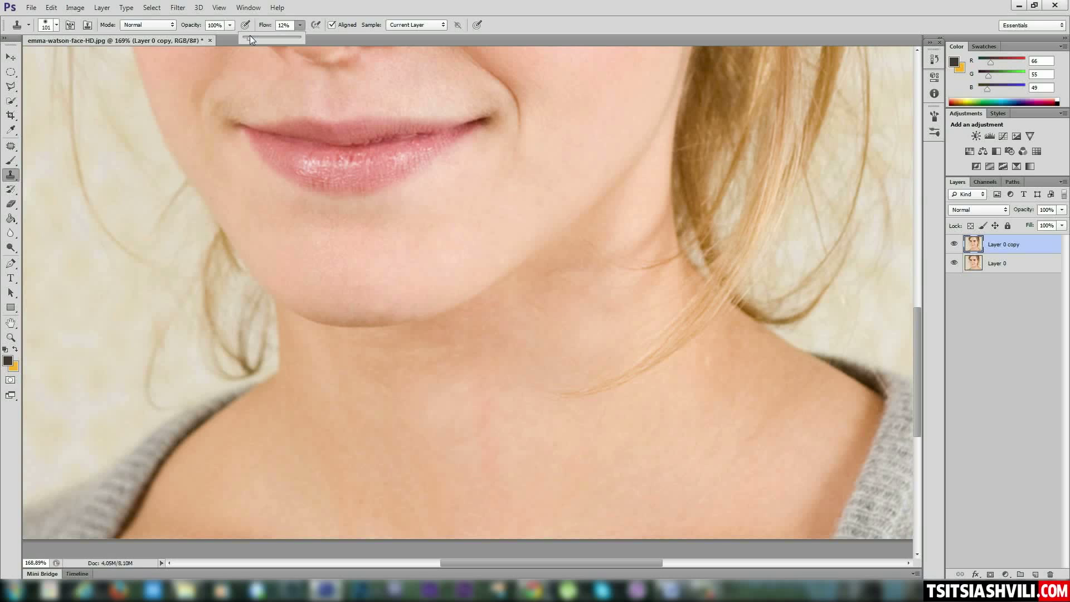
alt+click(571, 470)
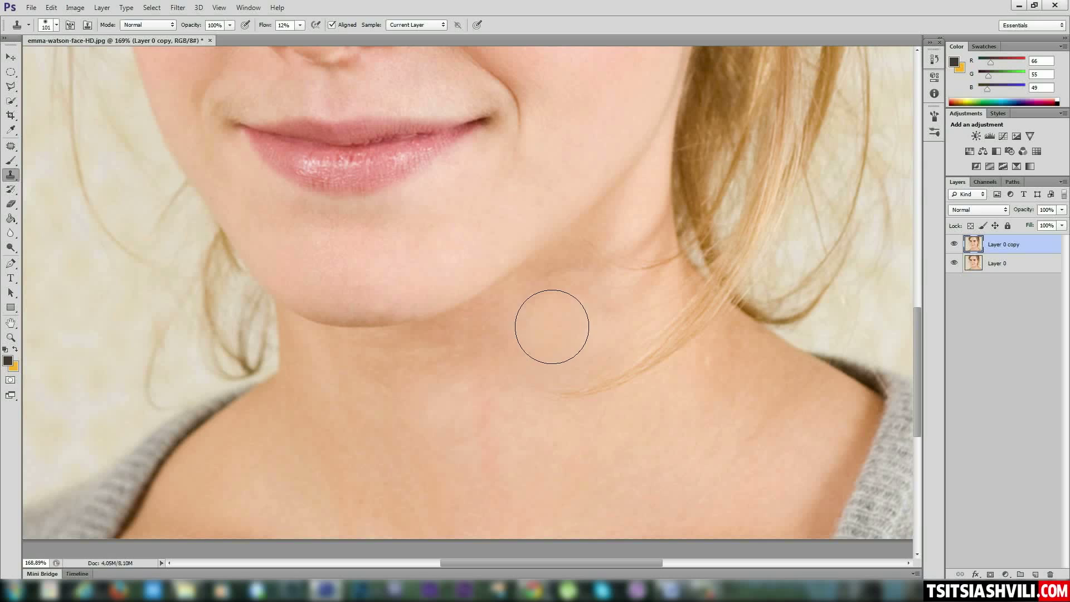
mouse_move(540, 323)
mouse_down()
mouse_move(573, 296)
mouse_move(518, 330)
mouse_move(570, 312)
mouse_move(534, 343)
mouse_move(599, 312)
mouse_move(531, 350)
mouse_move(562, 281)
mouse_move(552, 323)
mouse_up()
mouse_move(565, 293)
mouse_down()
mouse_move(589, 357)
mouse_move(579, 281)
mouse_move(560, 306)
mouse_move(574, 309)
mouse_move(575, 283)
mouse_move(571, 349)
mouse_move(693, 331)
mouse_move(609, 304)
mouse_move(605, 323)
mouse_move(616, 305)
mouse_move(593, 312)
mouse_move(610, 277)
mouse_move(594, 324)
mouse_move(595, 265)
mouse_up()
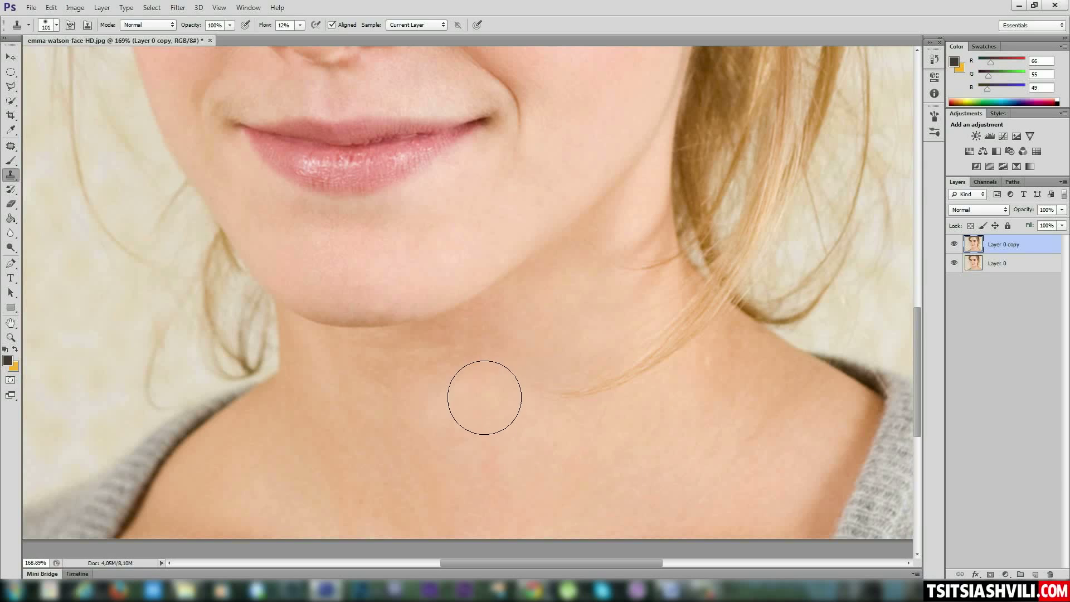
Even out the reddish centre of the lower neck by cloning from two nearby clean skin areas
mouse_move(483, 397)
mouse_down()
mouse_move(504, 479)
mouse_move(484, 445)
mouse_move(479, 485)
mouse_up()
alt+click(618, 430)
drag(526, 458, 504, 485)
alt+click(568, 489)
mouse_move(488, 430)
mouse_down()
mouse_move(476, 401)
mouse_move(498, 428)
mouse_move(477, 384)
mouse_move(493, 425)
mouse_move(486, 372)
mouse_move(498, 406)
mouse_move(523, 339)
mouse_move(506, 378)
mouse_move(527, 347)
mouse_move(518, 423)
mouse_up()
Lower the Clone Stamp flow to 6% and blend the remaining uneven skin tones across the neck below the chin
scroll(490, 401, down, 3)
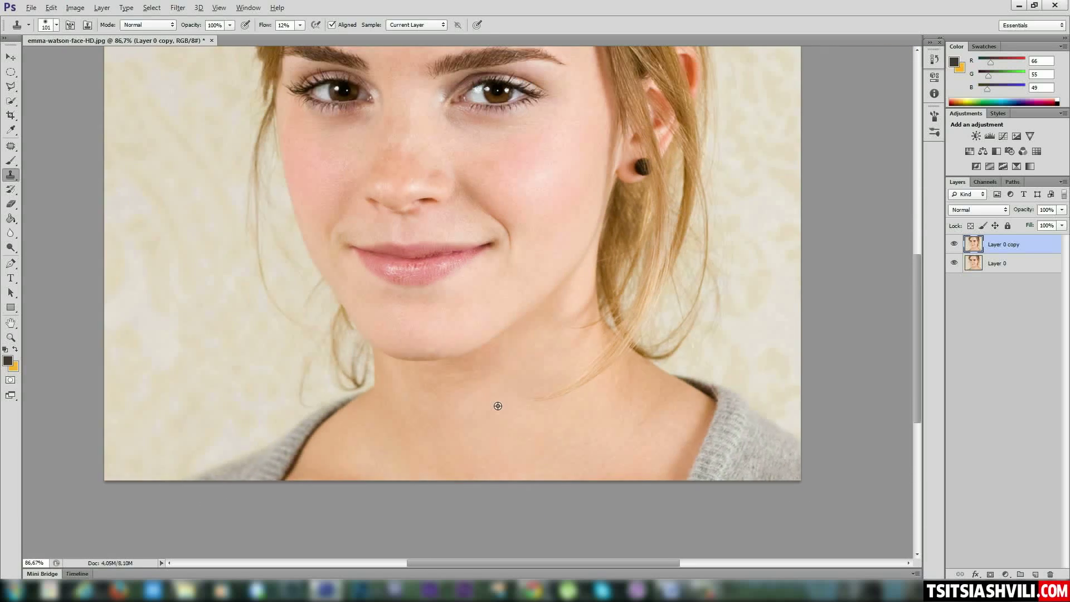
scroll(498, 406, down, 1)
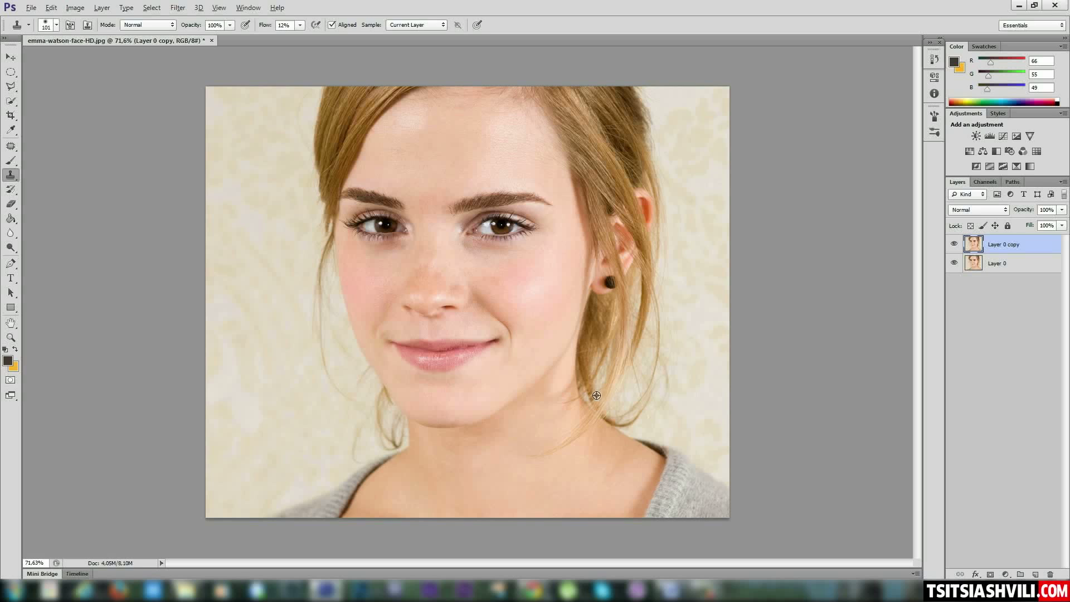
key(alt)
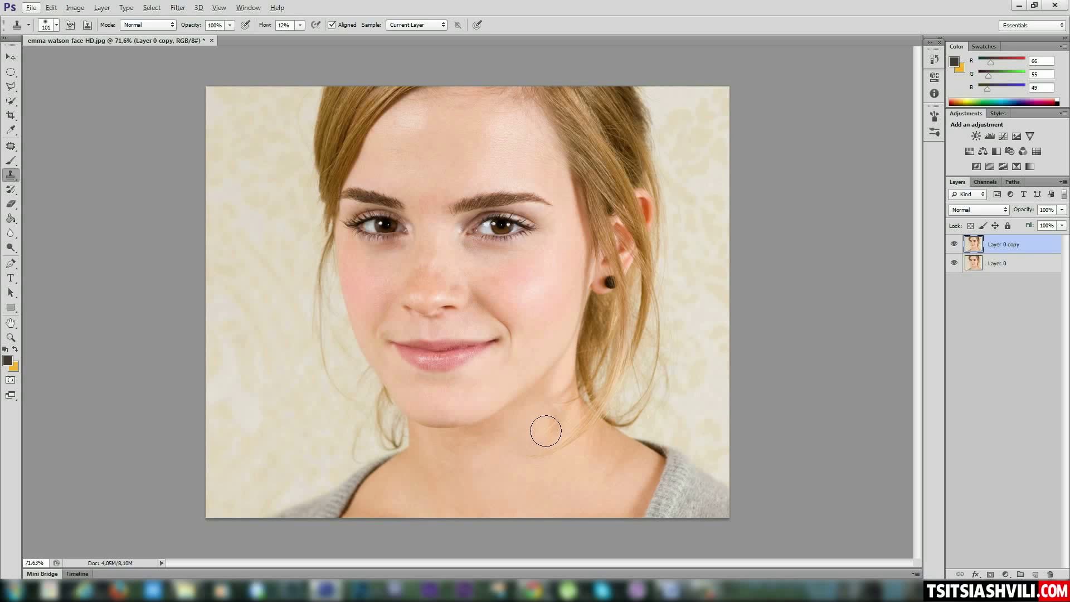
scroll(490, 452, up, 4)
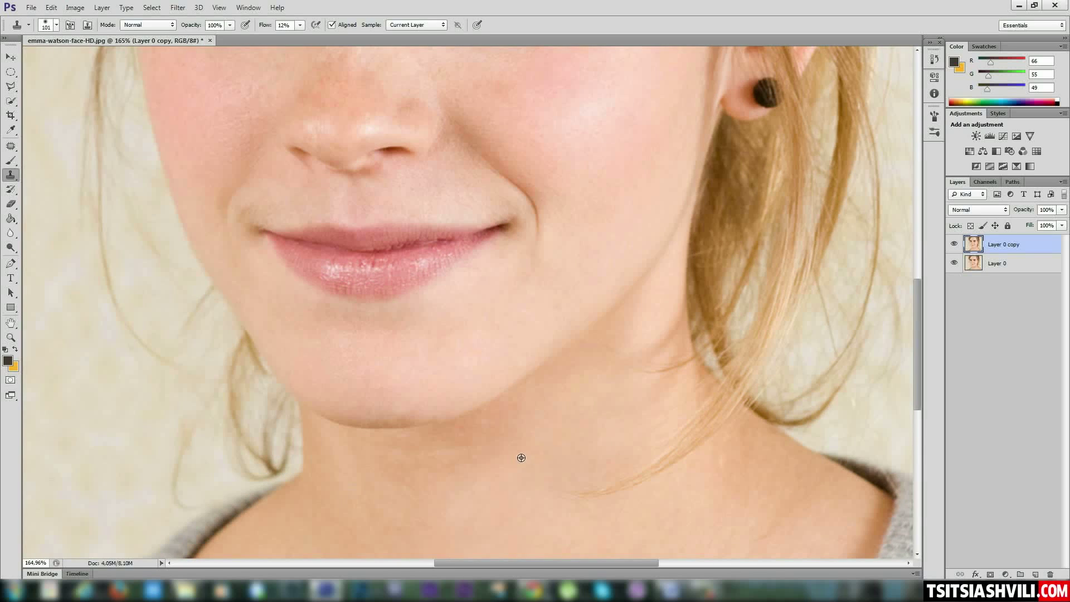
scroll(464, 390, down, 5)
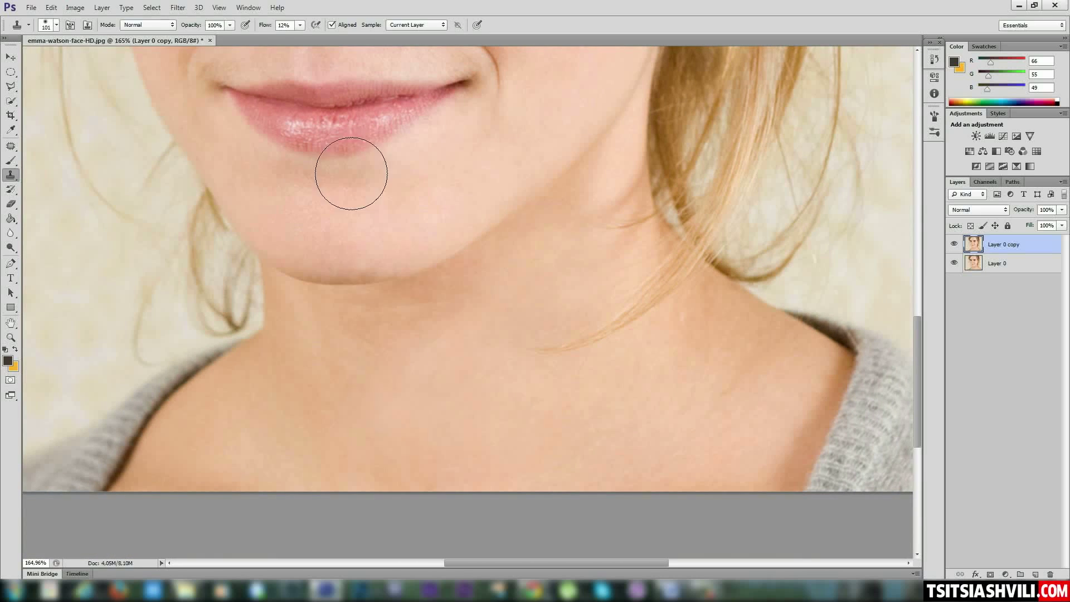
click(300, 25)
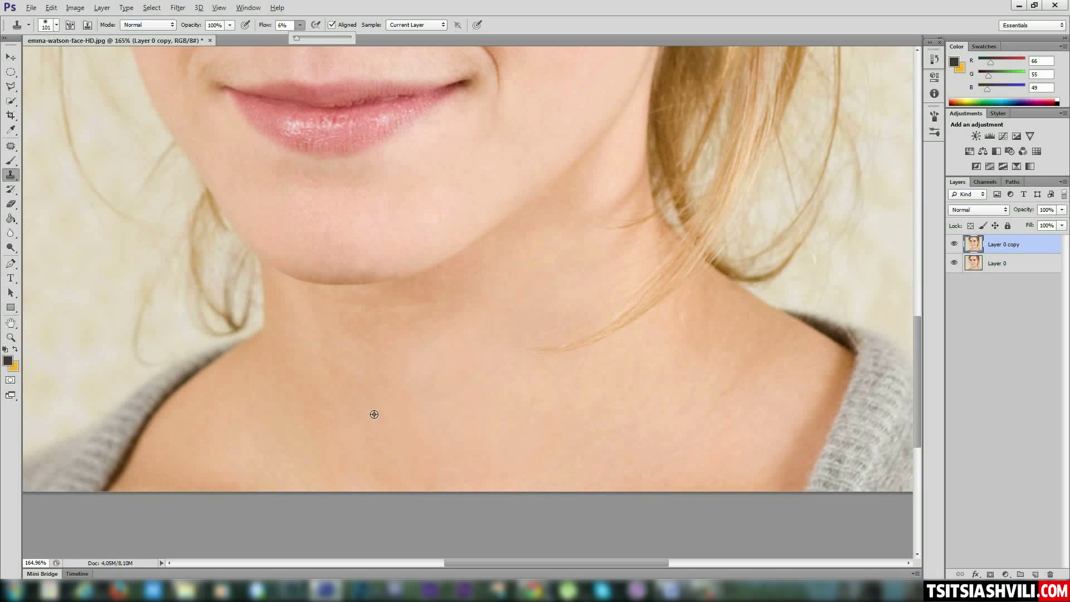
click(318, 412)
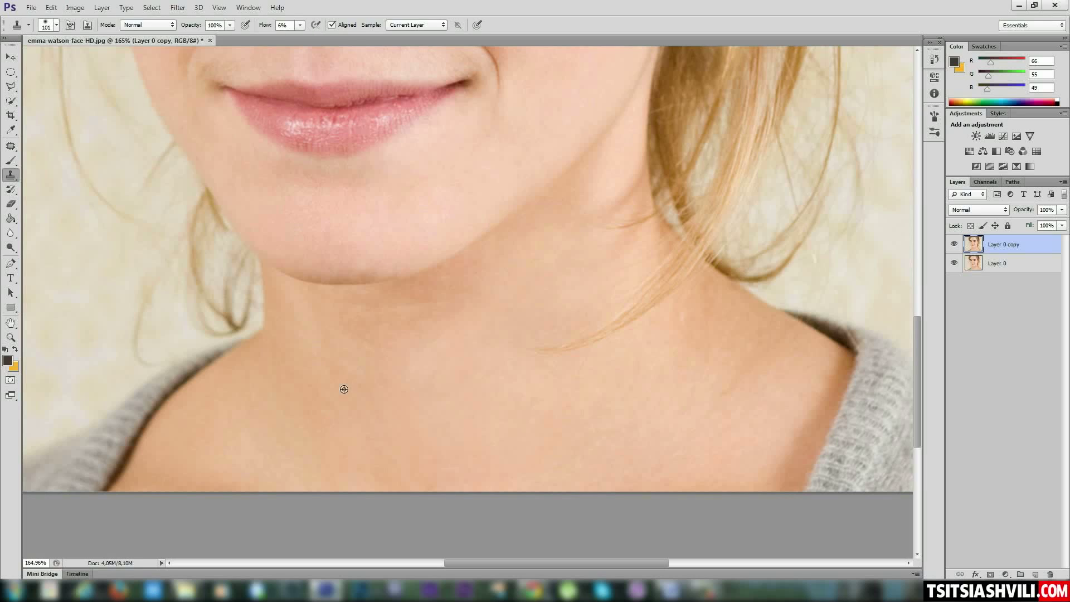
mouse_move(399, 327)
mouse_down()
mouse_move(486, 289)
mouse_move(463, 308)
mouse_move(496, 284)
mouse_move(404, 325)
mouse_move(470, 287)
mouse_move(406, 323)
mouse_move(474, 298)
mouse_move(500, 270)
mouse_move(409, 320)
mouse_move(478, 305)
mouse_move(497, 279)
mouse_move(390, 329)
mouse_move(508, 263)
mouse_move(424, 318)
mouse_move(496, 287)
mouse_move(508, 262)
mouse_move(375, 337)
mouse_move(500, 285)
mouse_move(384, 354)
mouse_move(509, 283)
mouse_move(407, 335)
mouse_move(508, 369)
mouse_move(596, 333)
mouse_move(512, 283)
mouse_move(479, 282)
mouse_move(396, 321)
mouse_move(438, 322)
mouse_move(344, 347)
mouse_move(442, 324)
mouse_move(472, 302)
mouse_move(415, 357)
mouse_move(595, 327)
mouse_up()
Check the retouched portrait as a whole, and examine the eyes, nose and cheeks up close
scroll(657, 366, down, 4)
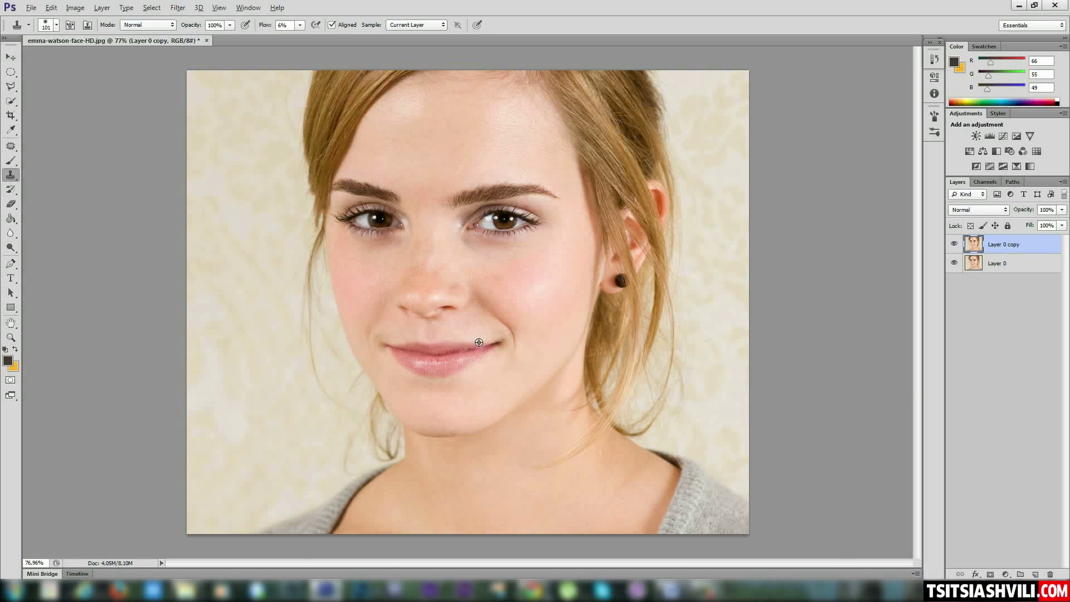
scroll(479, 342, up, 2)
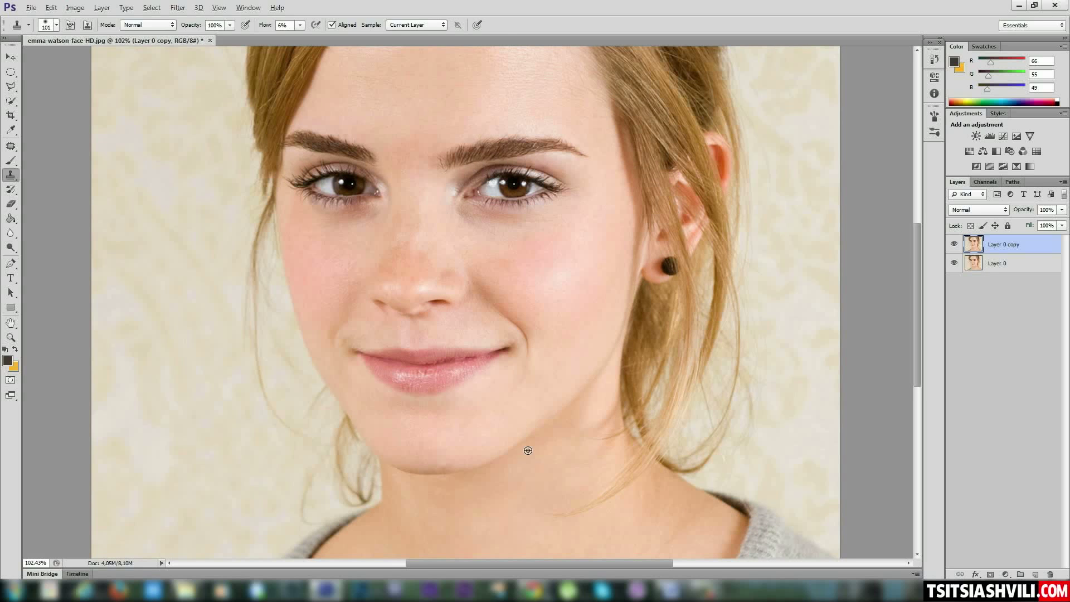
scroll(485, 433, up, 2)
drag(384, 136, 456, 281)
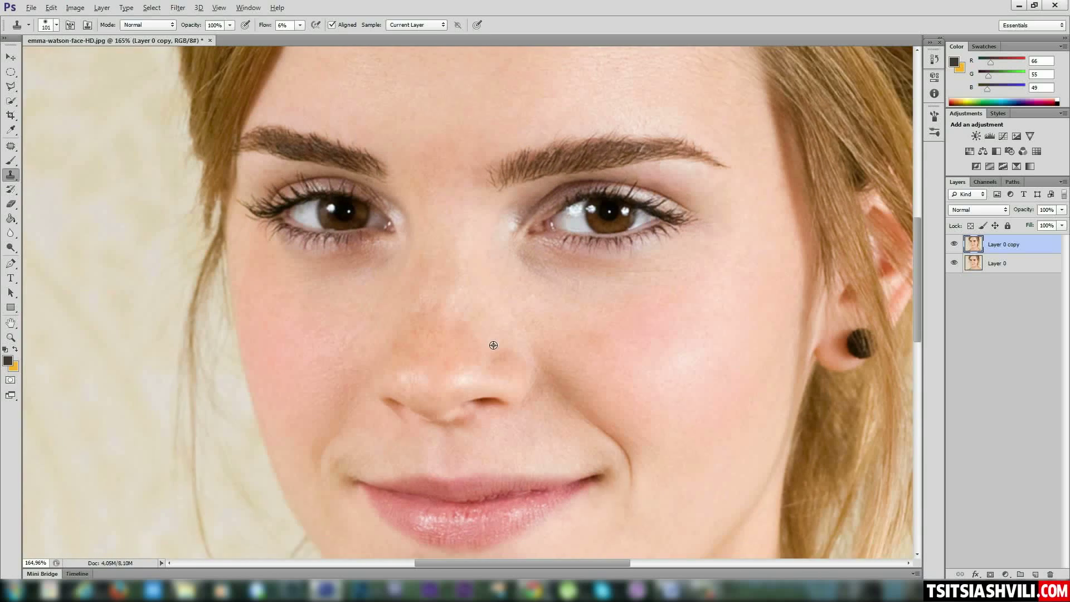
Sample skin on the nose and lightly clone it across the side of the nose toward the cheek
alt+click(432, 346)
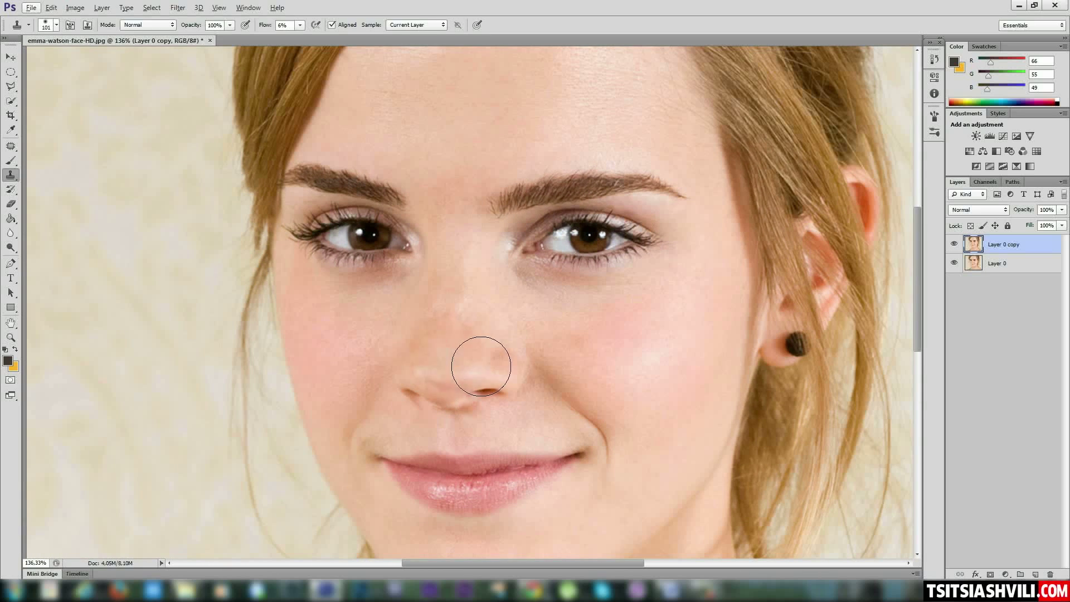
mouse_move(481, 367)
mouse_down()
mouse_move(570, 359)
mouse_move(506, 364)
mouse_move(509, 353)
mouse_move(482, 366)
mouse_move(458, 344)
mouse_move(425, 351)
mouse_move(532, 388)
mouse_move(502, 382)
mouse_move(487, 339)
mouse_move(501, 359)
mouse_move(644, 386)
mouse_move(507, 364)
mouse_move(447, 325)
mouse_move(546, 375)
mouse_up()
alt+scroll(545, 375, up, 2)
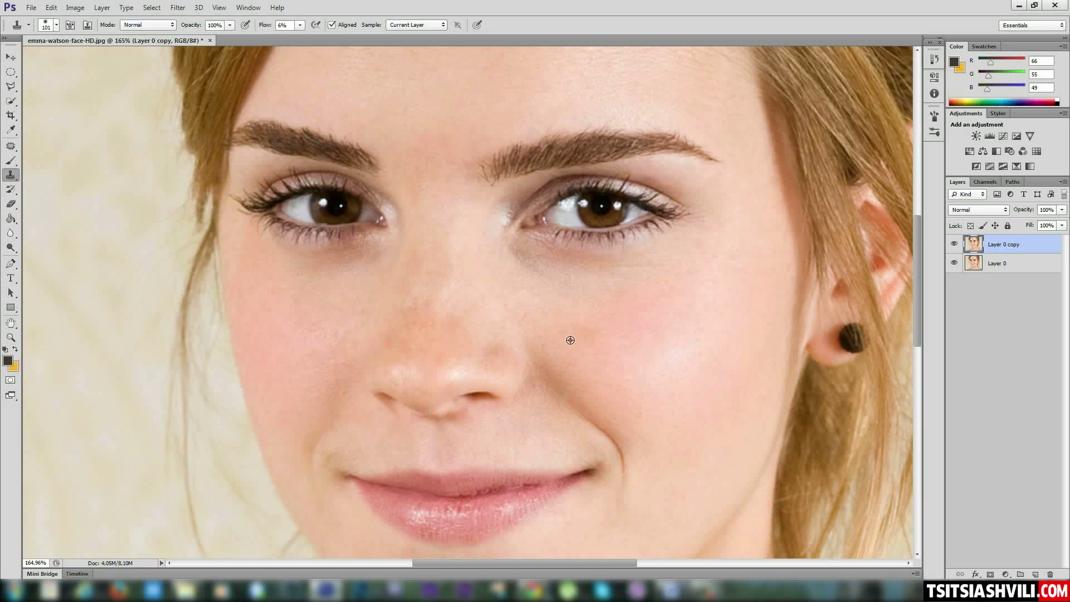
Reduce the Clone Stamp brush to 75 px and even out the skin tone along the nose bridge and its sides
right_click(493, 291)
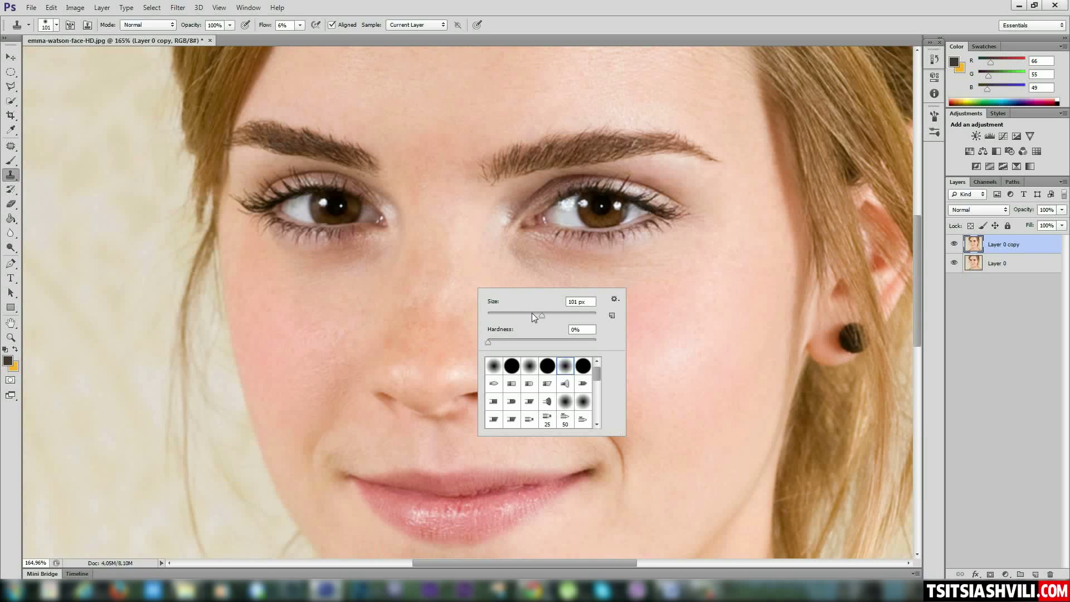
drag(534, 314, 528, 314)
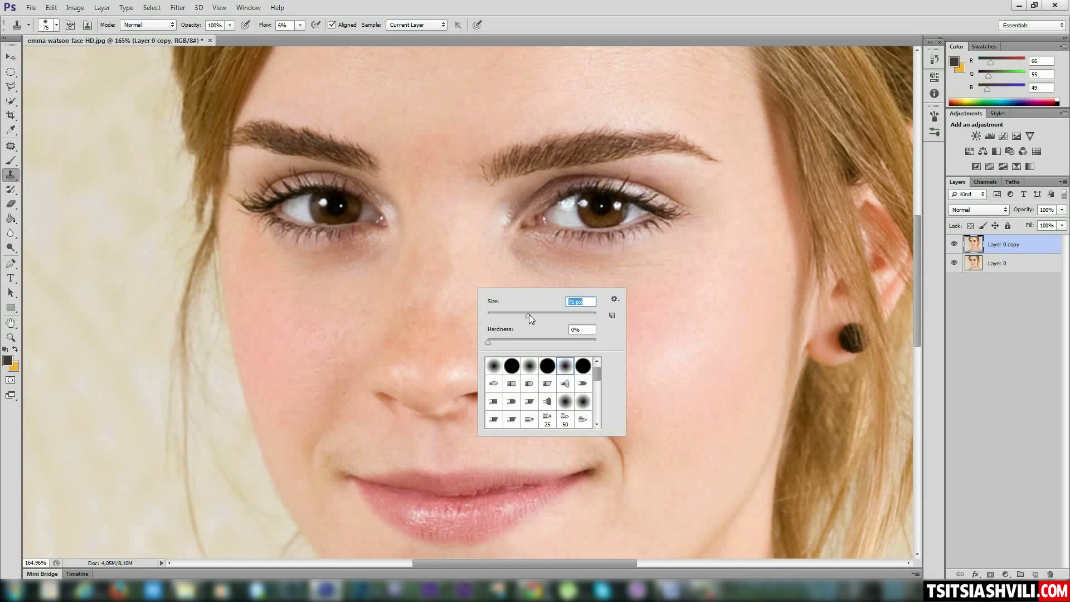
click(452, 256)
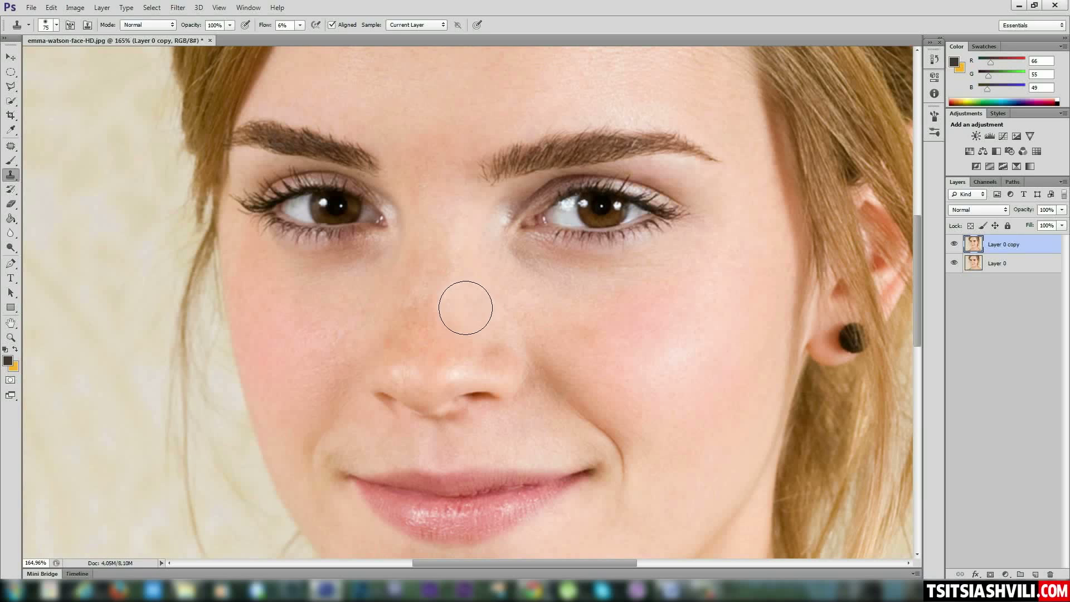
mouse_move(458, 328)
mouse_down()
mouse_move(436, 316)
mouse_move(470, 319)
mouse_move(443, 329)
mouse_move(471, 334)
mouse_move(435, 335)
mouse_move(597, 399)
mouse_move(506, 339)
mouse_move(485, 287)
mouse_move(482, 315)
mouse_move(537, 347)
mouse_up()
mouse_move(472, 284)
mouse_down()
mouse_move(521, 337)
mouse_move(478, 348)
mouse_move(425, 266)
mouse_up()
mouse_move(422, 347)
mouse_down()
mouse_move(426, 314)
mouse_move(432, 323)
mouse_move(375, 355)
mouse_move(380, 368)
mouse_move(398, 328)
mouse_move(440, 314)
mouse_move(407, 349)
mouse_move(440, 353)
mouse_move(455, 338)
mouse_move(433, 275)
mouse_up()
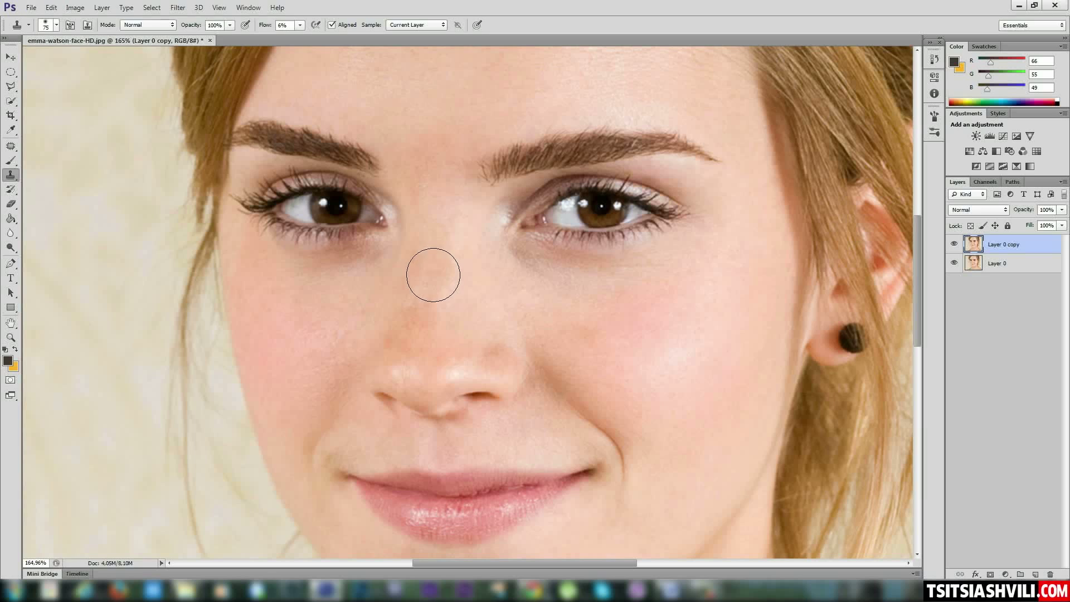
Sample clean skin between the eyes and blend it over the orange patches on the nose
alt+click(428, 226)
mouse_move(417, 300)
mouse_down()
mouse_move(406, 334)
mouse_move(490, 329)
mouse_move(402, 306)
mouse_move(531, 351)
mouse_move(396, 337)
mouse_move(416, 353)
mouse_move(473, 358)
mouse_move(420, 356)
mouse_move(564, 340)
mouse_move(394, 344)
mouse_move(470, 368)
mouse_move(418, 360)
mouse_move(556, 368)
mouse_move(491, 385)
mouse_up()
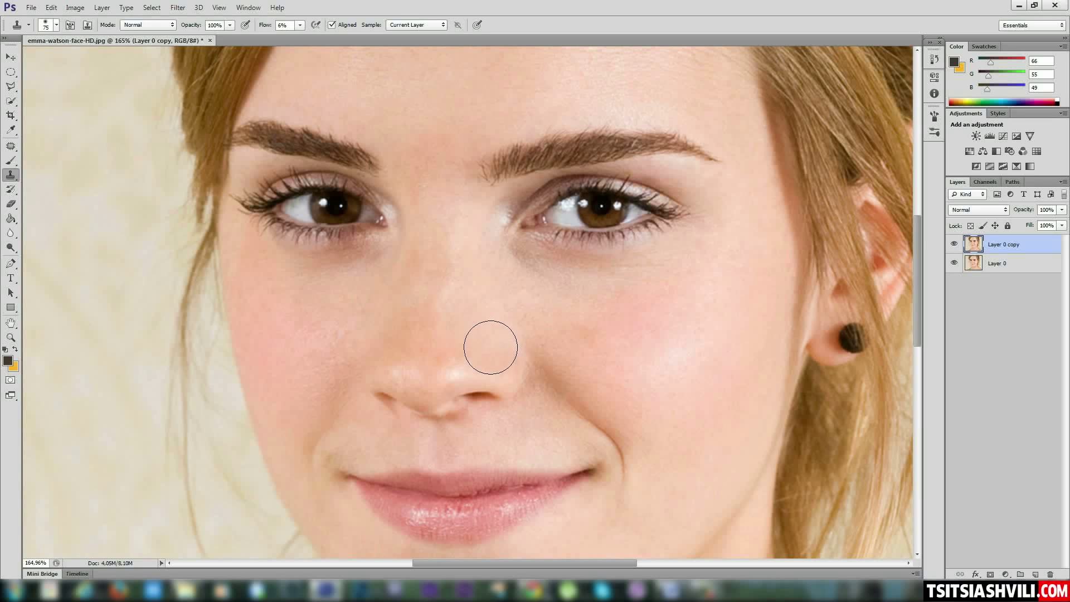
drag(490, 351, 511, 353)
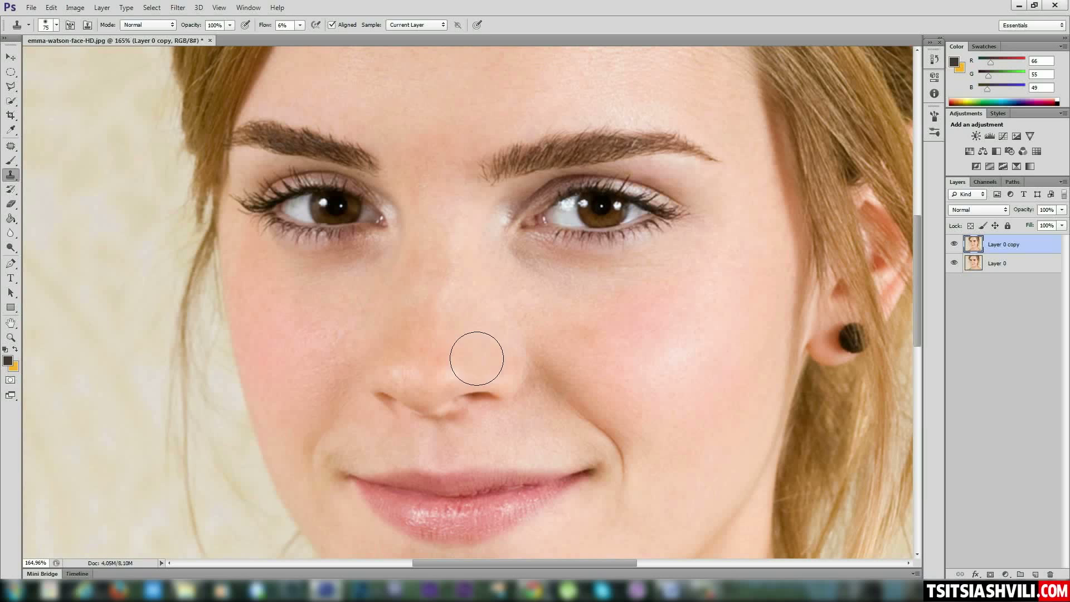
Blend the remaining uneven tones on the side of the nose, the adjoining cheek nearer the earring and the nose bridge
drag(478, 358, 549, 363)
mouse_move(579, 326)
mouse_down()
mouse_move(652, 370)
mouse_move(628, 366)
mouse_move(730, 382)
mouse_up()
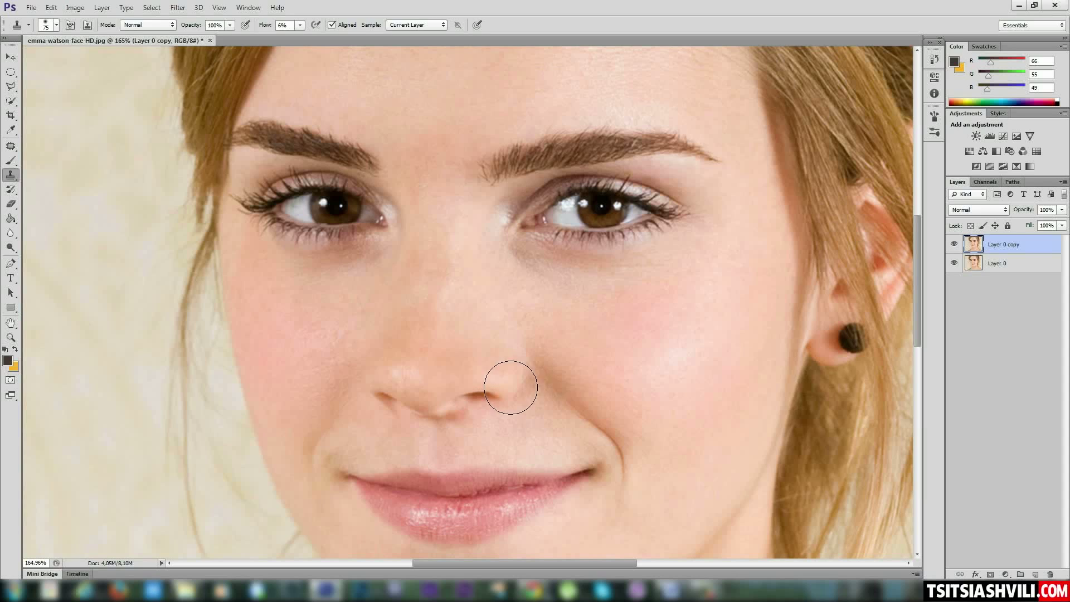
mouse_move(504, 335)
mouse_down()
mouse_move(477, 276)
mouse_move(484, 260)
mouse_move(546, 322)
mouse_move(533, 347)
mouse_move(500, 352)
mouse_move(485, 320)
mouse_up()
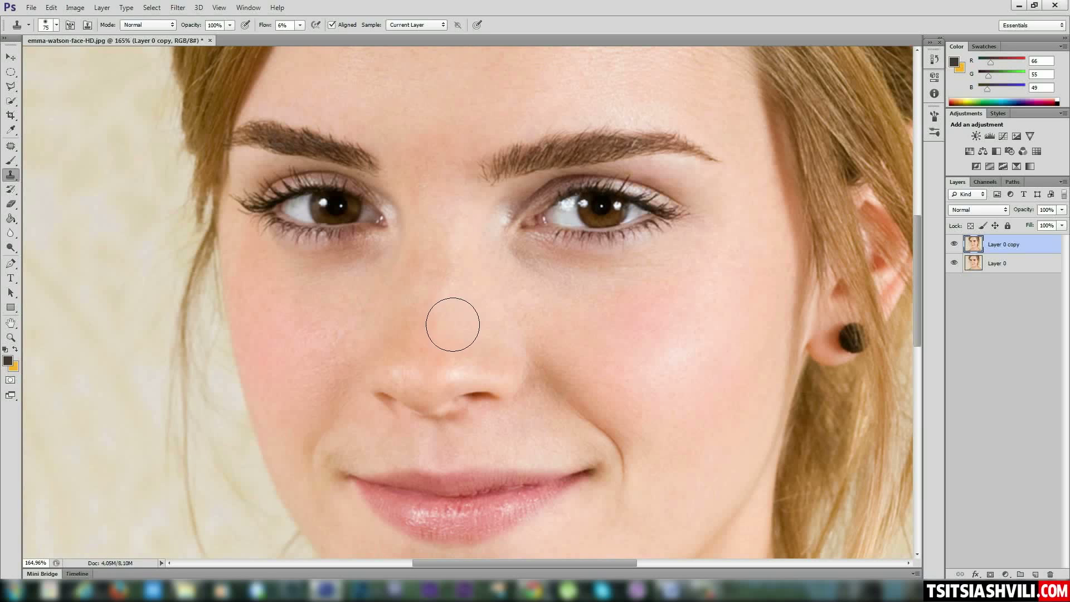
mouse_move(478, 325)
mouse_down()
mouse_move(483, 279)
mouse_move(475, 334)
mouse_move(485, 280)
mouse_move(451, 332)
mouse_move(454, 277)
mouse_move(455, 332)
mouse_up()
drag(456, 253, 463, 265)
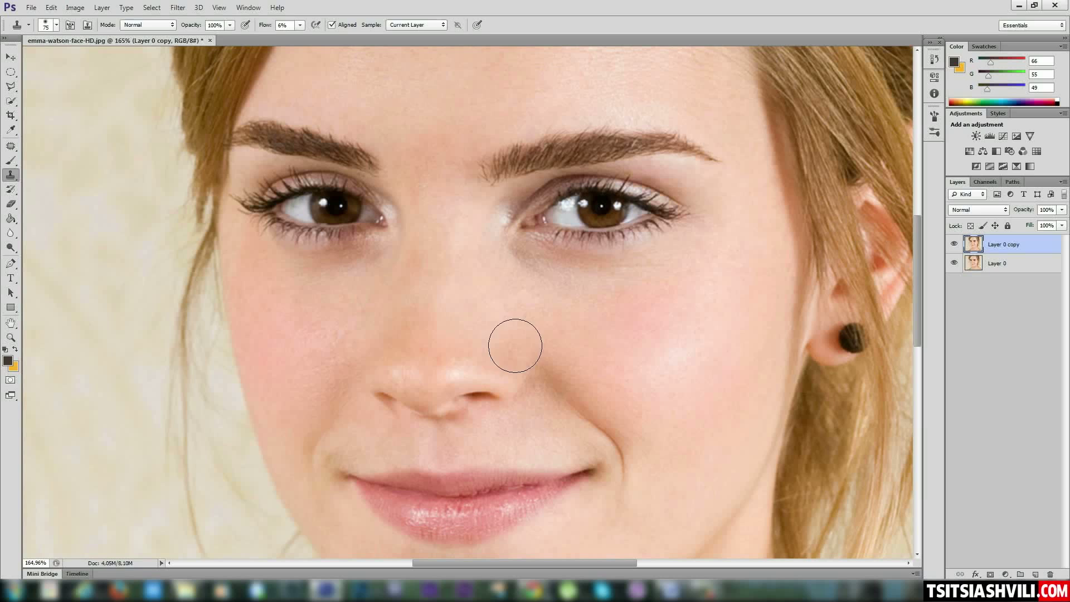
Reduce the Clone Stamp brush size to 49 px for finer work around the nose
alt+scroll(504, 366, down, 3)
scroll(596, 390, down, 1)
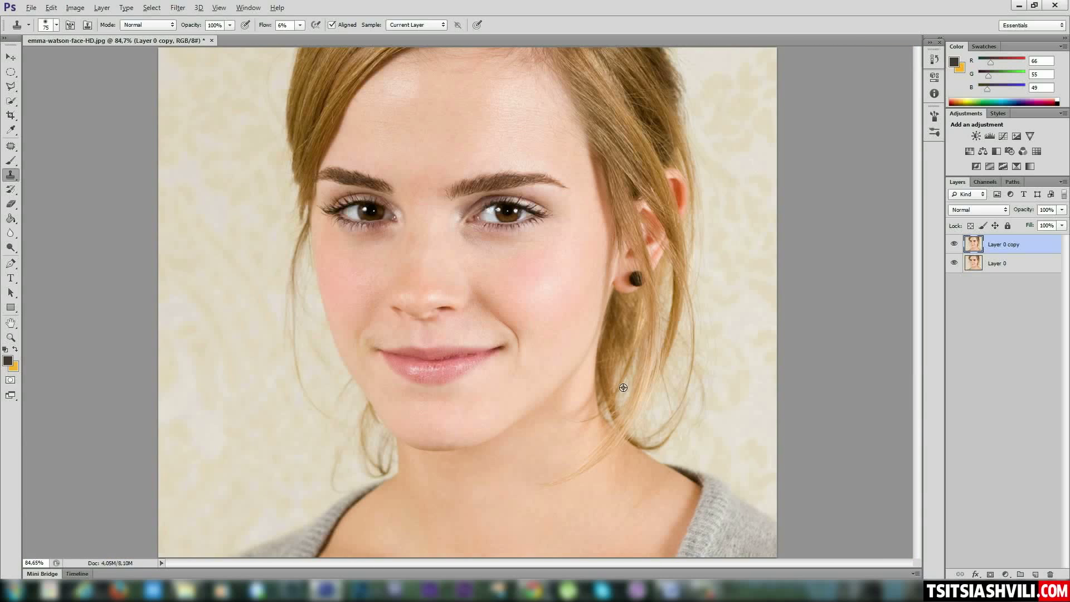
scroll(370, 244, up, 9)
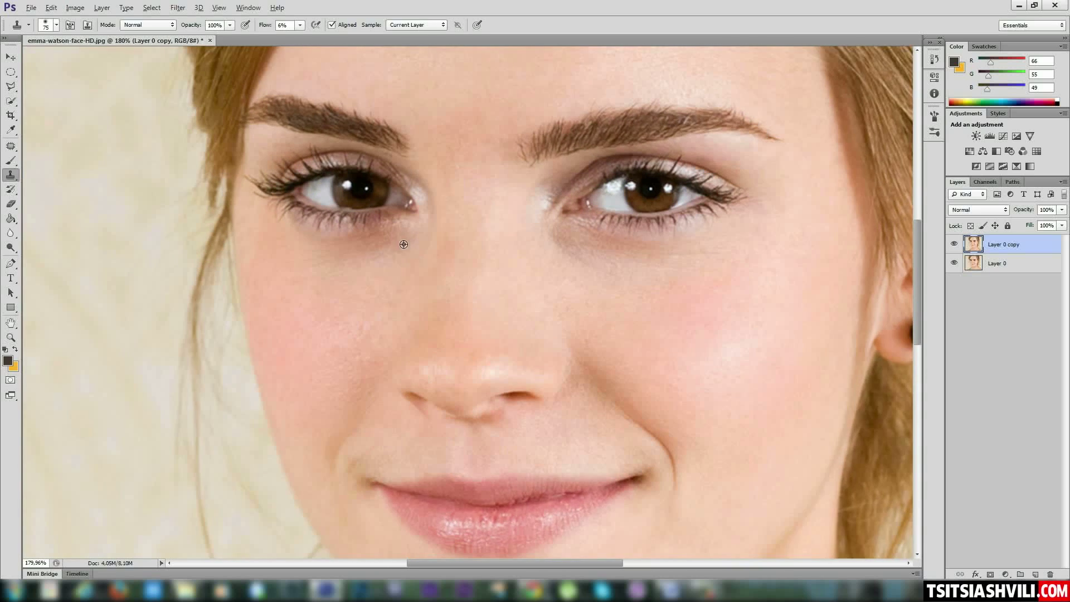
right_click(435, 311)
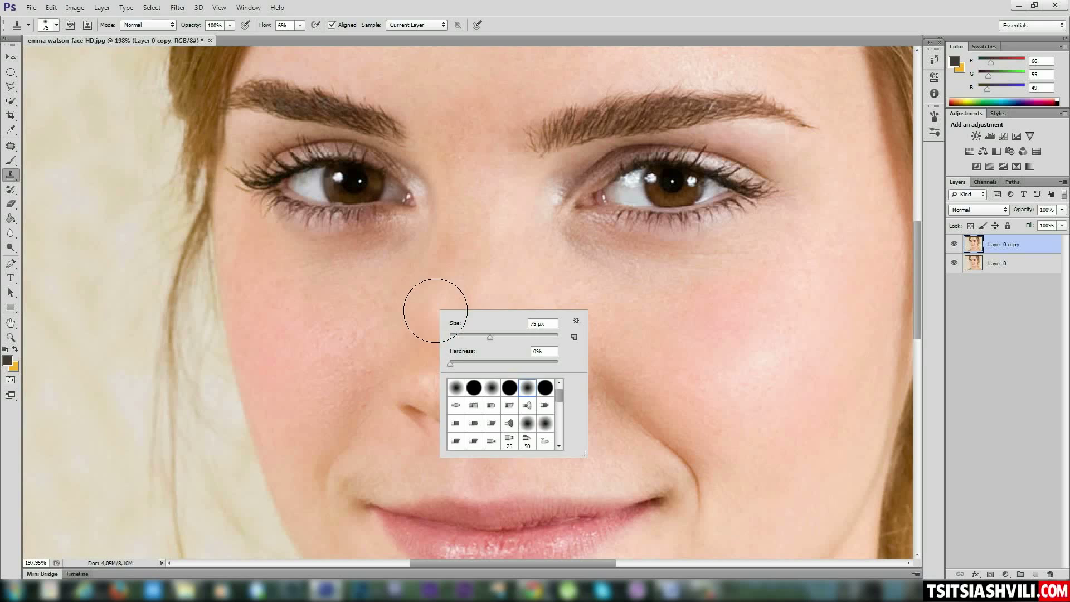
click(478, 336)
click(423, 331)
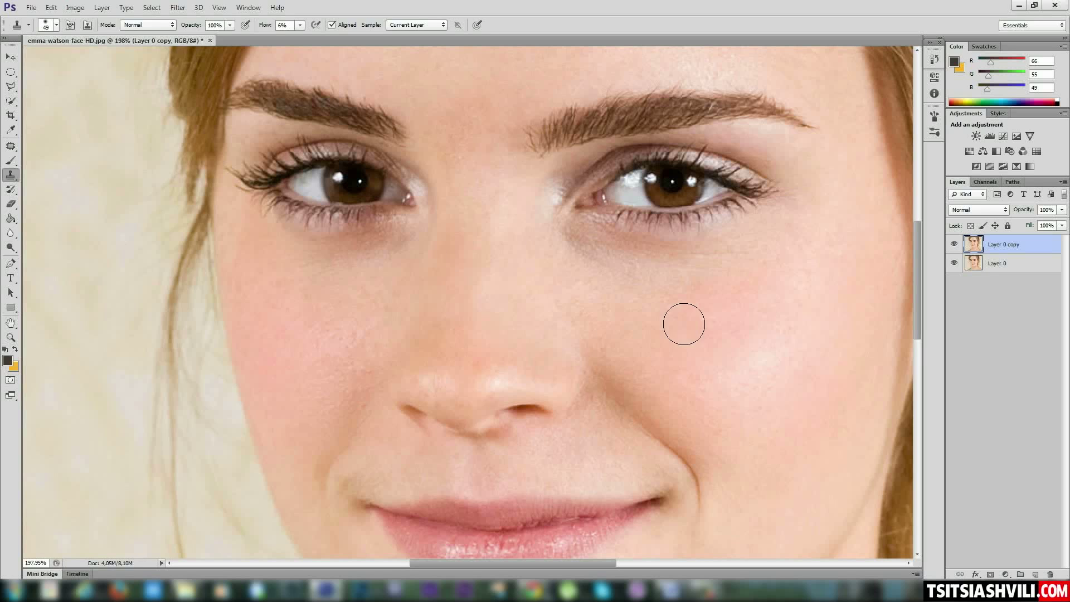
Check the retouched portrait as a whole, and examine the nose and the cheek farther from the earring up close
scroll(601, 378, down, 5)
scroll(601, 378, down, 2)
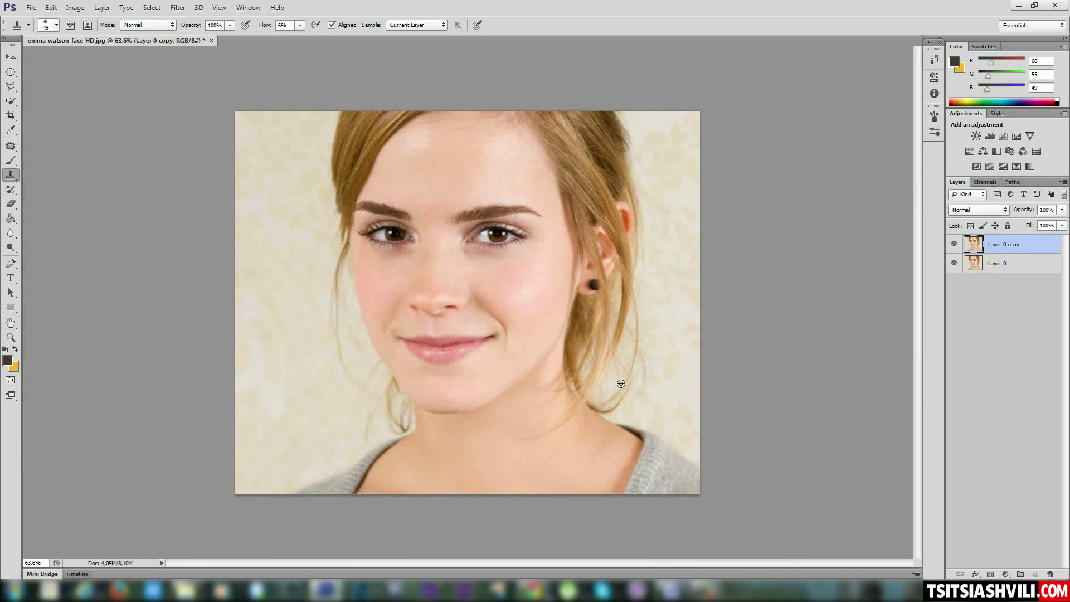
scroll(493, 344, up, 3)
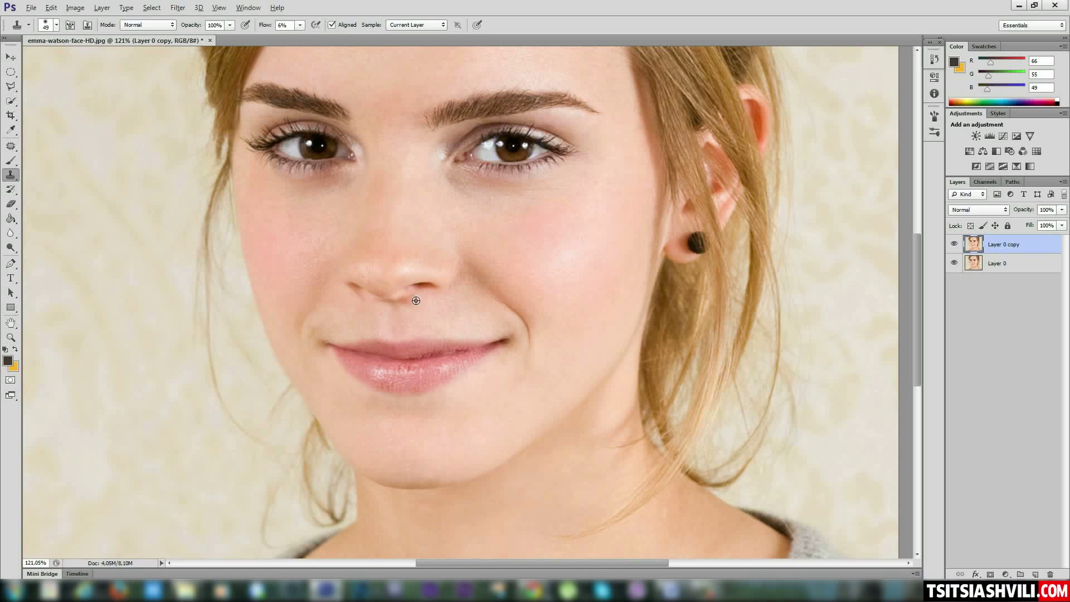
scroll(492, 275, up, 1)
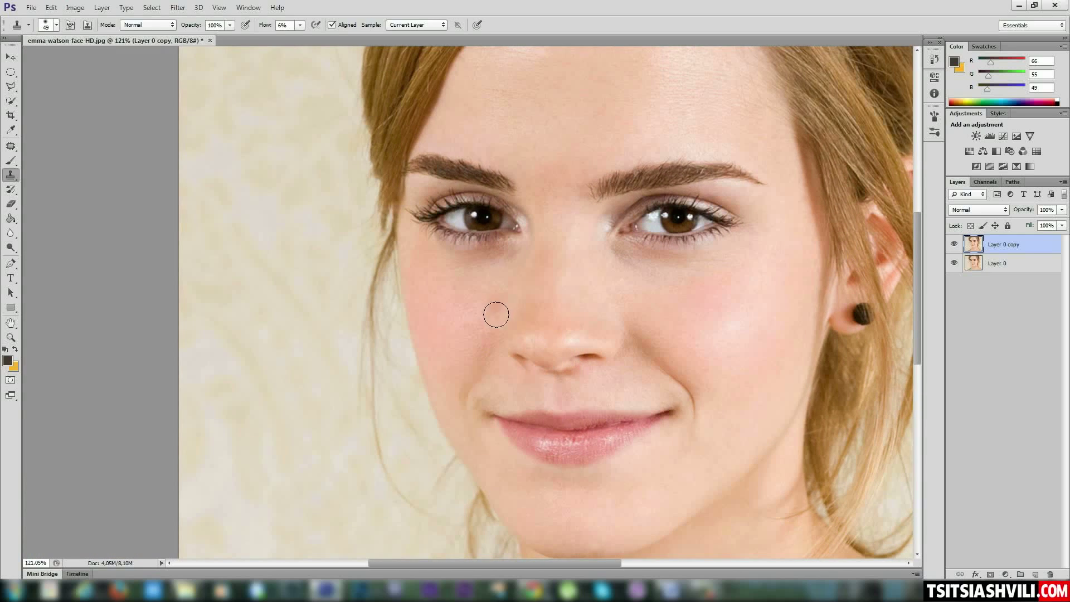
scroll(504, 370, up, 2)
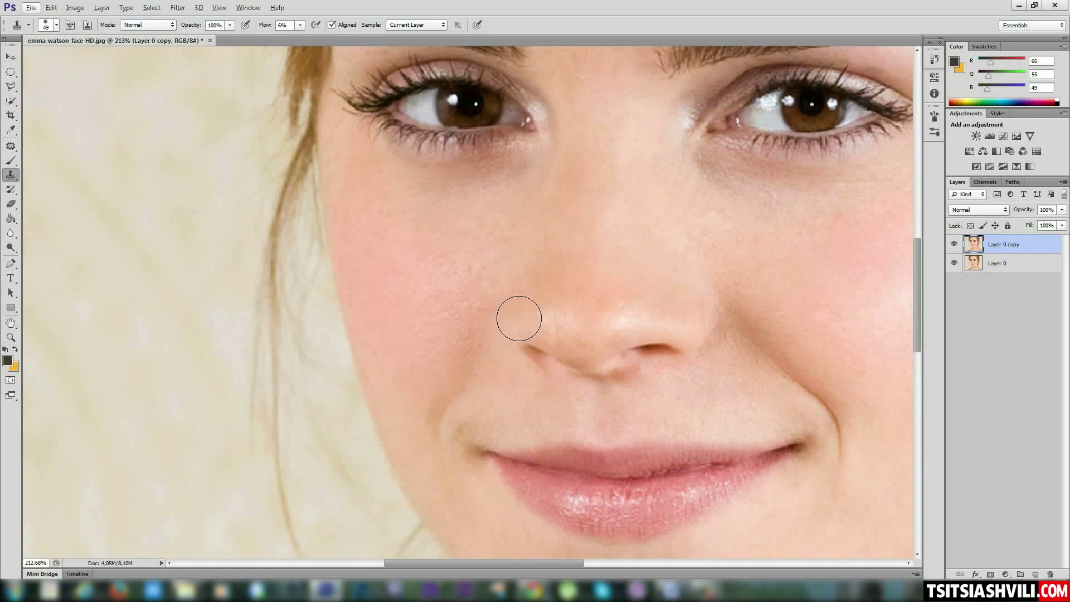
scroll(552, 275, right, 2)
scroll(552, 275, up, 1)
mouse_move(392, 297)
mouse_down()
mouse_move(418, 315)
mouse_move(408, 323)
mouse_move(361, 272)
mouse_move(334, 286)
mouse_move(349, 291)
mouse_up()
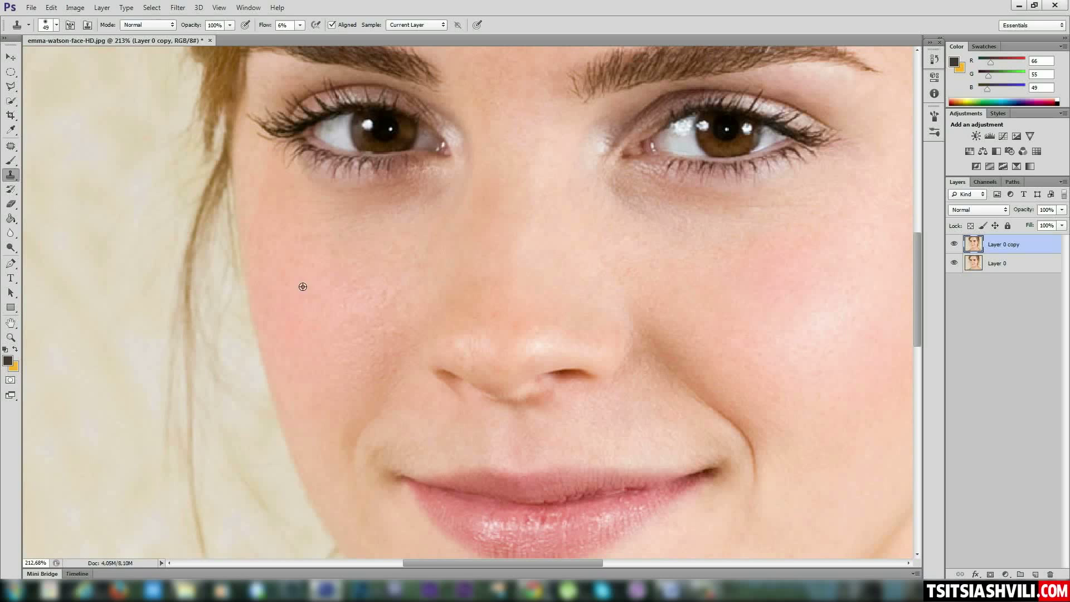
Smooth the uneven texture on the cheek farther from the earring with cloned cheek skin, and touch up the smile fold opposite
mouse_move(280, 244)
mouse_down()
mouse_move(292, 362)
mouse_move(313, 392)
mouse_up()
mouse_move(298, 244)
mouse_down()
mouse_move(312, 355)
mouse_move(332, 393)
mouse_move(373, 357)
mouse_move(329, 359)
mouse_move(311, 257)
mouse_move(277, 250)
mouse_move(306, 325)
mouse_move(390, 282)
mouse_move(392, 306)
mouse_move(287, 294)
mouse_move(373, 270)
mouse_move(366, 345)
mouse_move(380, 358)
mouse_move(368, 361)
mouse_move(319, 311)
mouse_move(293, 286)
mouse_up()
mouse_move(289, 282)
mouse_down()
mouse_move(363, 284)
mouse_move(361, 337)
mouse_move(373, 360)
mouse_move(380, 306)
mouse_move(393, 337)
mouse_up()
alt+click(292, 272)
mouse_move(352, 286)
mouse_down()
mouse_move(366, 353)
mouse_move(389, 337)
mouse_move(367, 361)
mouse_move(350, 328)
mouse_move(347, 388)
mouse_move(349, 337)
mouse_move(349, 368)
mouse_move(371, 344)
mouse_move(365, 360)
mouse_move(339, 304)
mouse_move(380, 318)
mouse_move(407, 277)
mouse_move(380, 345)
mouse_move(399, 258)
mouse_move(379, 282)
mouse_move(402, 263)
mouse_move(377, 379)
mouse_move(402, 402)
mouse_move(439, 378)
mouse_up()
mouse_move(400, 292)
mouse_down()
mouse_move(409, 298)
mouse_move(397, 311)
mouse_up()
drag(691, 363, 707, 365)
Set the Clone Stamp brush to 110 px and clone forehead skin over the reddish area between the eyebrows
drag(646, 332, 567, 179)
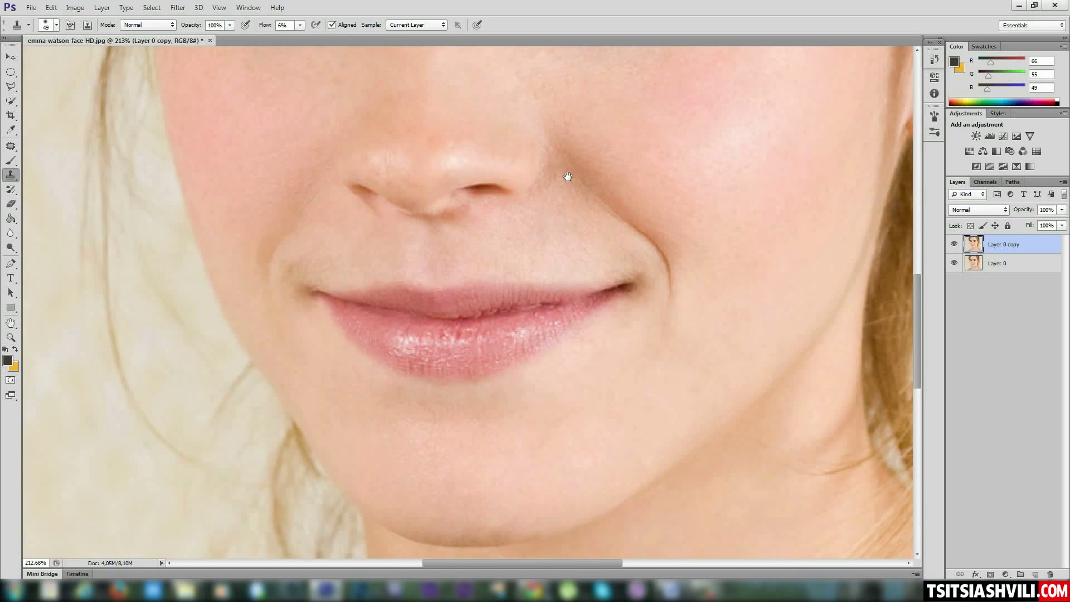
drag(633, 346, 573, 150)
drag(449, 370, 606, 373)
mouse_move(563, 144)
mouse_down()
mouse_move(563, 312)
mouse_move(594, 309)
mouse_up()
drag(569, 372, 558, 220)
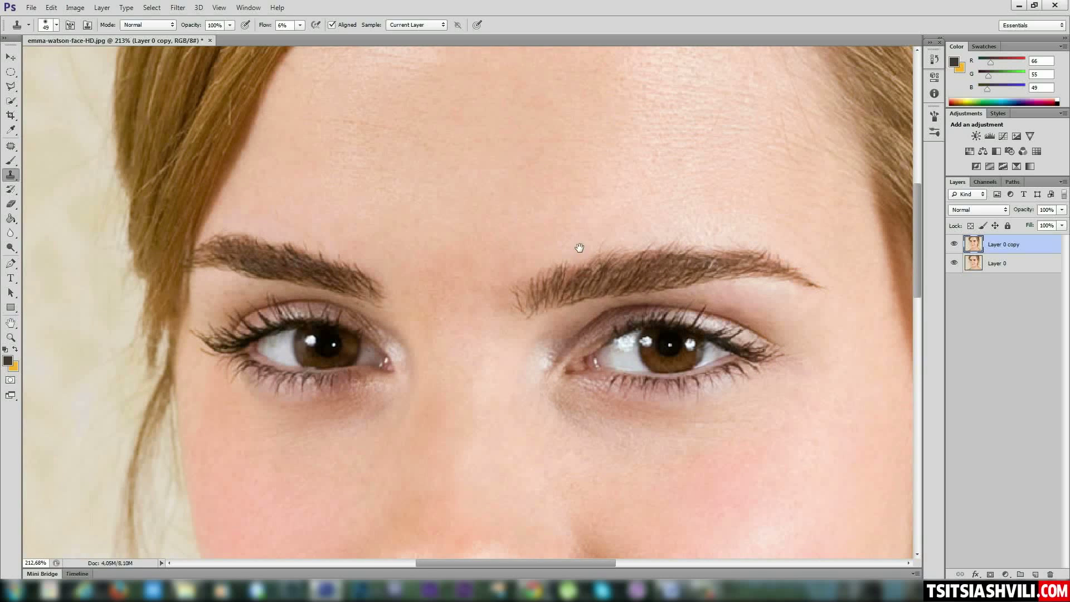
right_click(422, 146)
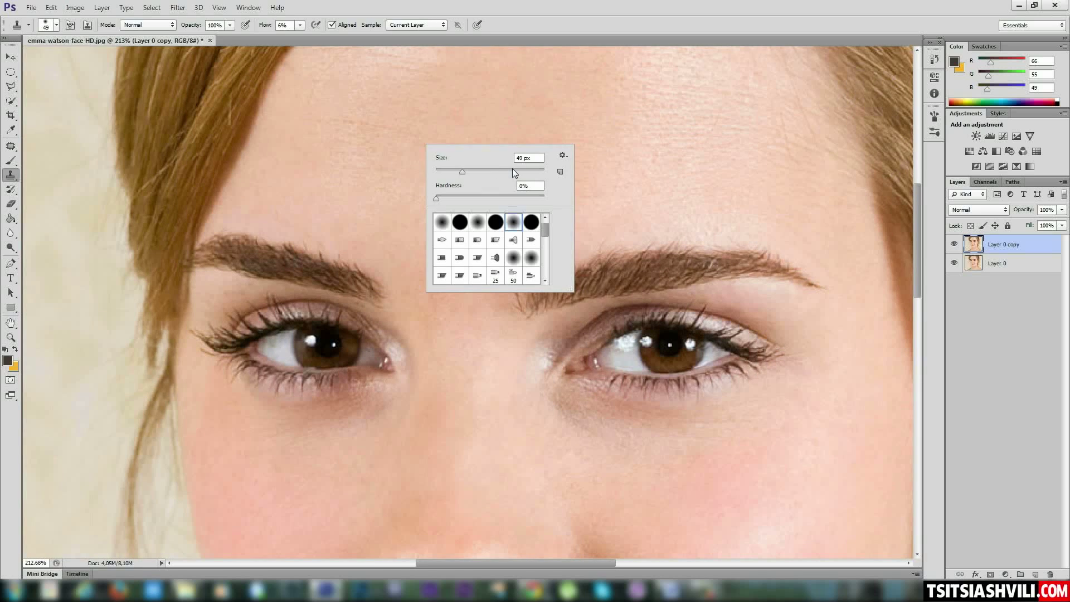
drag(504, 169, 499, 172)
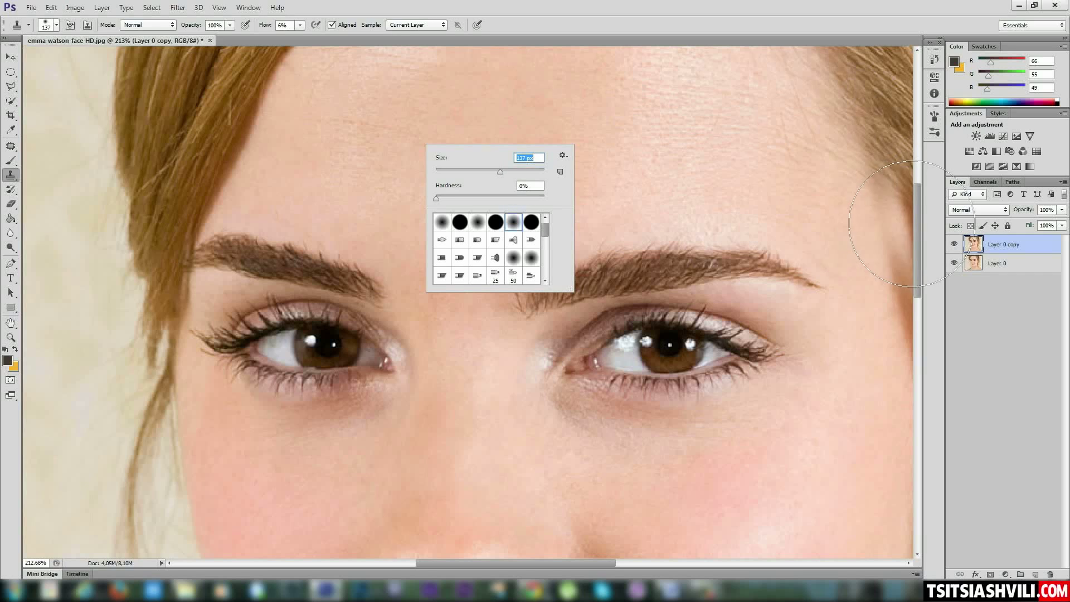
click(921, 229)
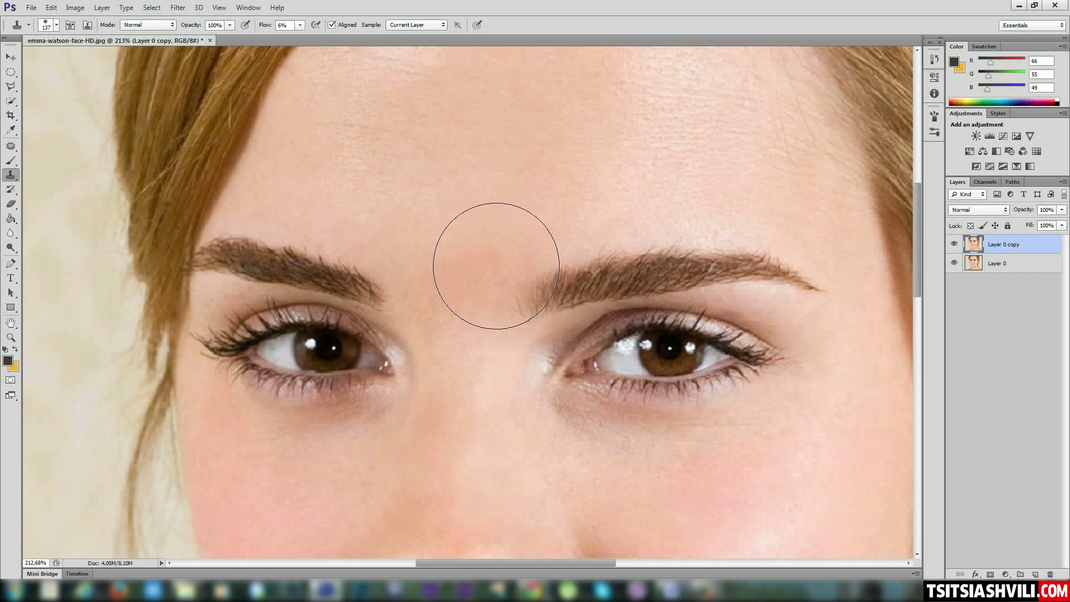
right_click(516, 193)
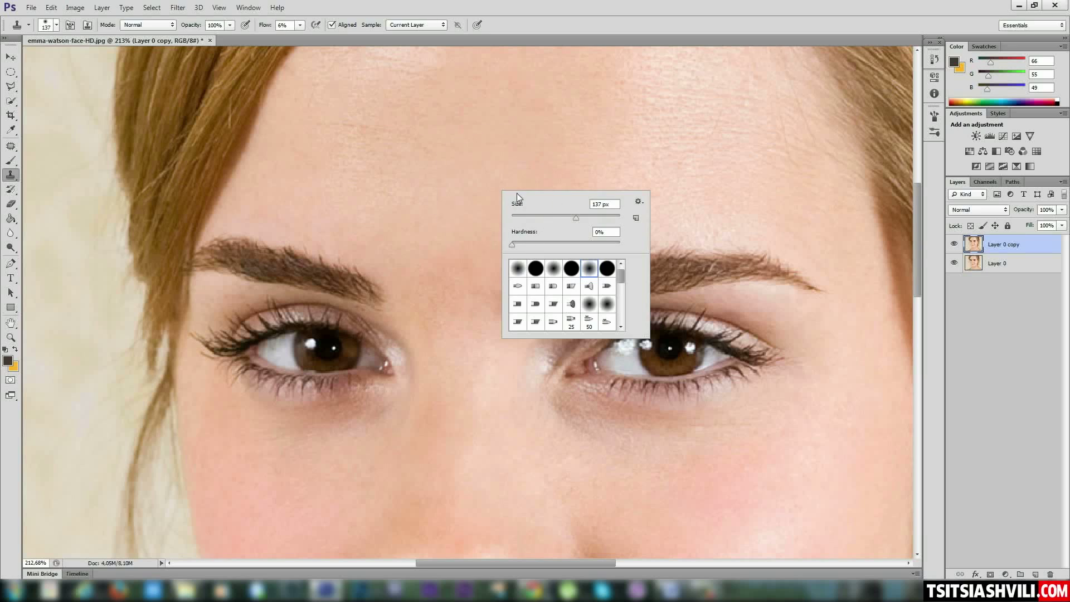
click(568, 216)
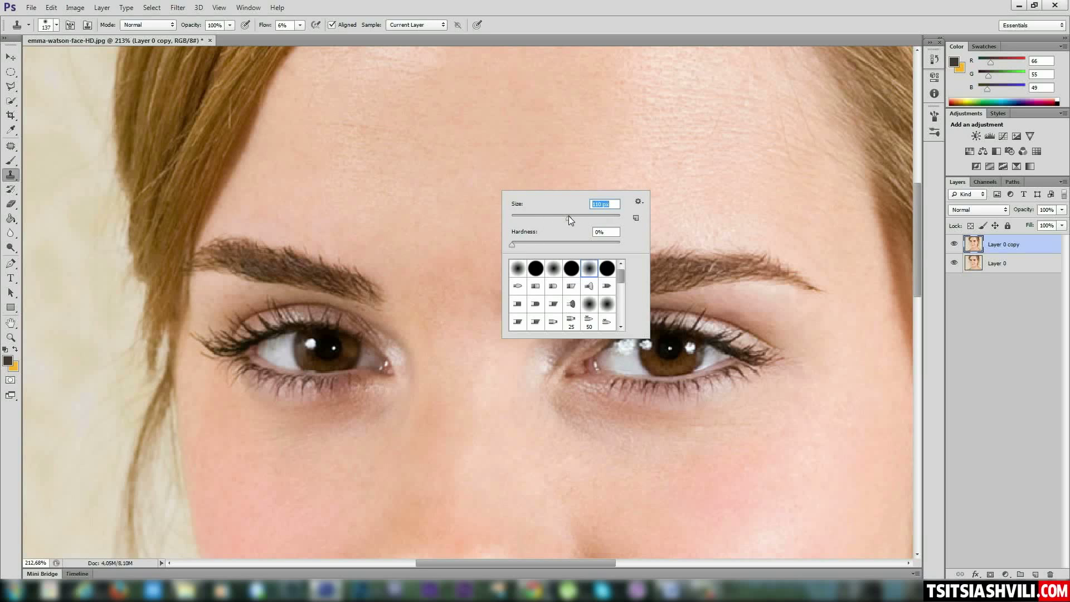
key(Return)
alt+click(429, 159)
mouse_move(448, 223)
mouse_down()
mouse_move(459, 266)
mouse_move(457, 285)
mouse_move(441, 265)
mouse_move(449, 303)
mouse_move(463, 260)
mouse_move(459, 294)
mouse_move(485, 247)
mouse_move(465, 263)
mouse_move(495, 245)
mouse_move(455, 271)
mouse_move(435, 254)
mouse_move(452, 316)
mouse_move(448, 281)
mouse_move(532, 460)
mouse_move(459, 325)
mouse_move(456, 376)
mouse_move(493, 471)
mouse_move(523, 499)
mouse_move(554, 382)
mouse_up()
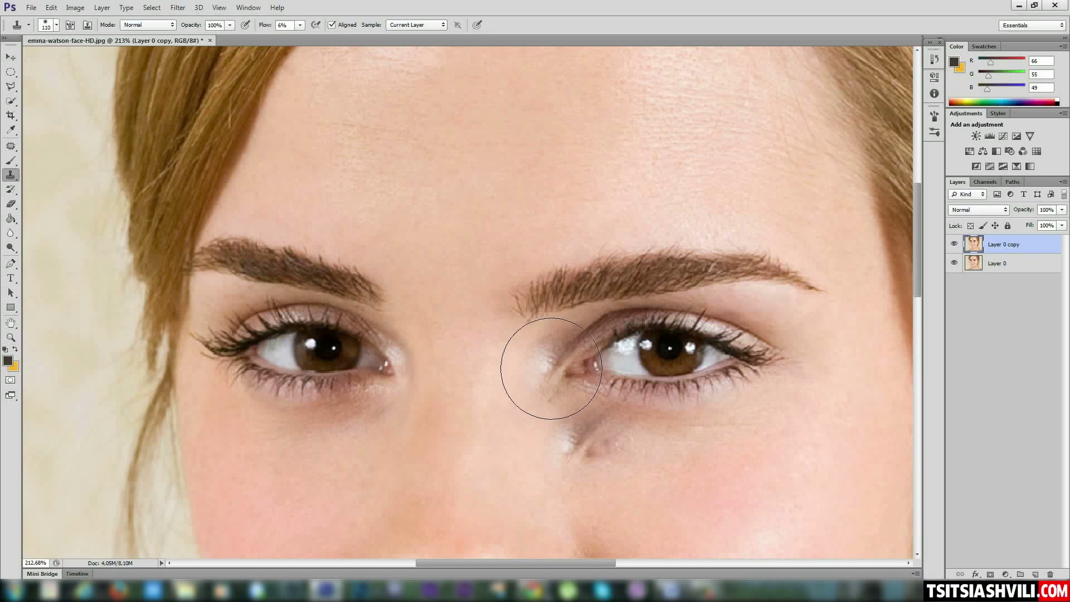
Try a Clone Stamp stroke on the cheek below the eye nearer the earring, and undo it
scroll(548, 317, down, 3)
scroll(656, 380, down, 2)
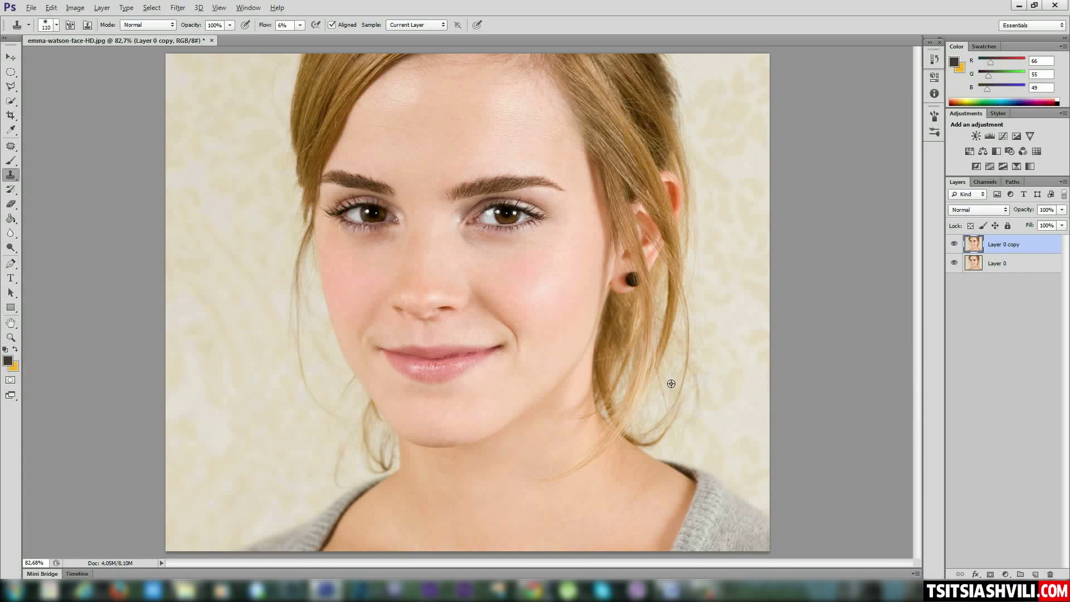
scroll(523, 298, up, 2)
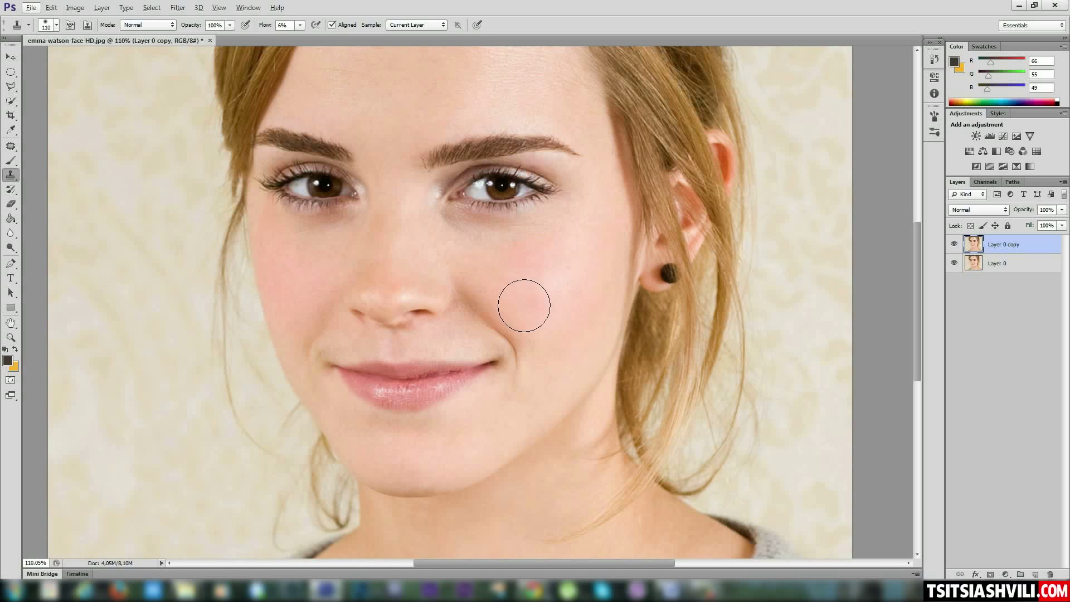
drag(435, 192, 467, 238)
drag(563, 253, 577, 259)
key(ctrl+z)
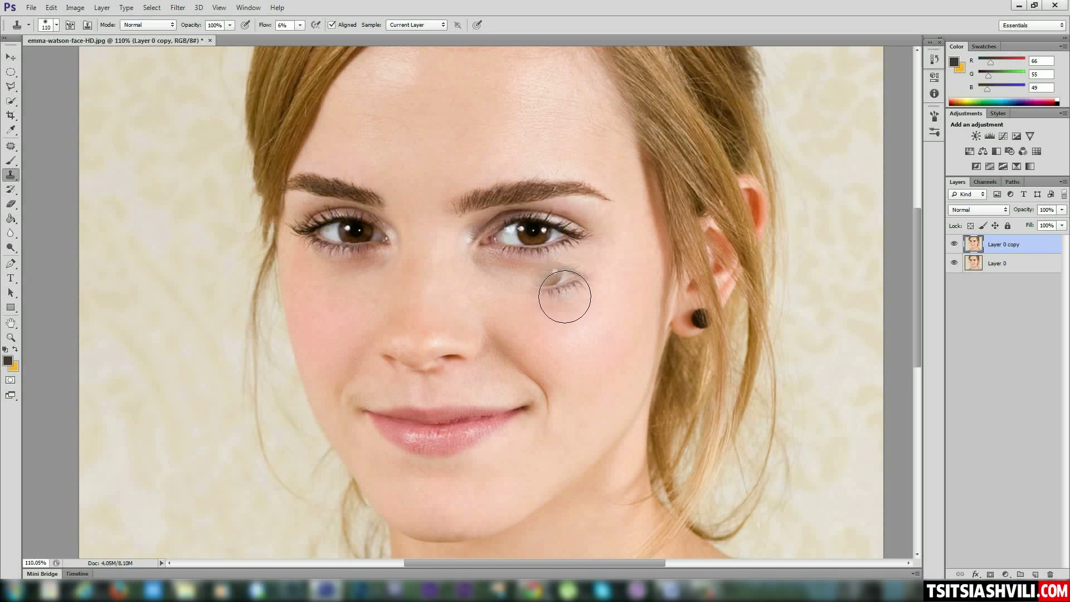
Switch to the Move tool and select the original Layer 0 beneath the retouched copy
scroll(554, 368, down, 2)
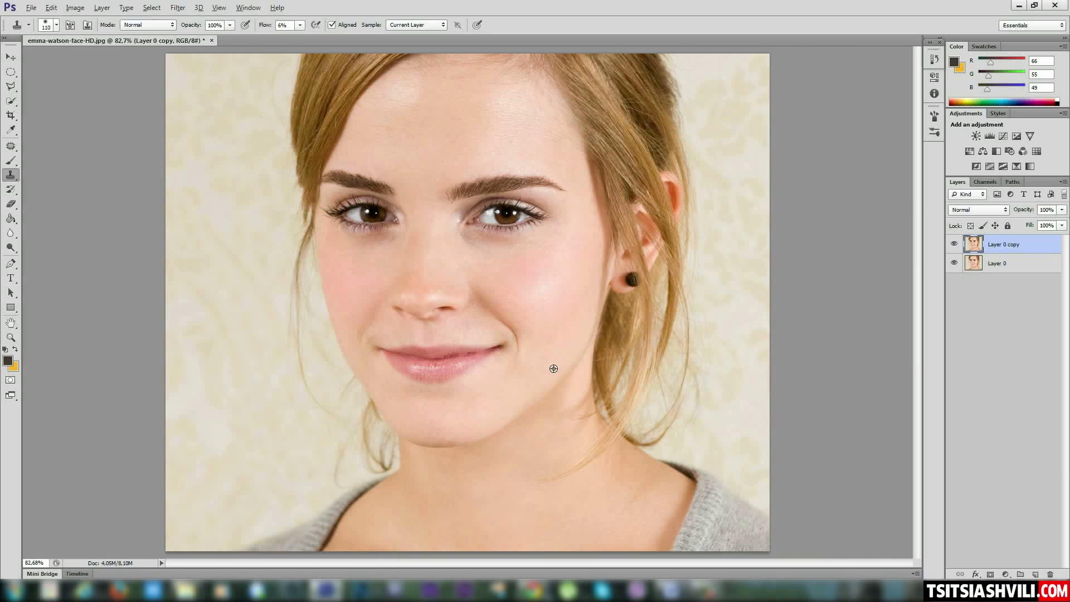
scroll(469, 313, up, 1)
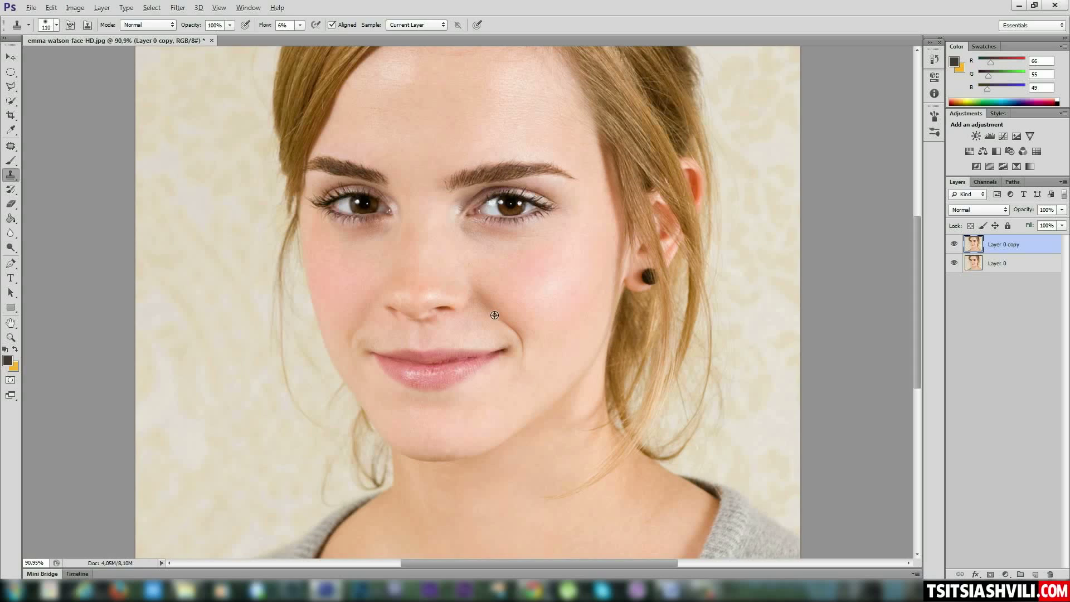
key(alt)
click(10, 57)
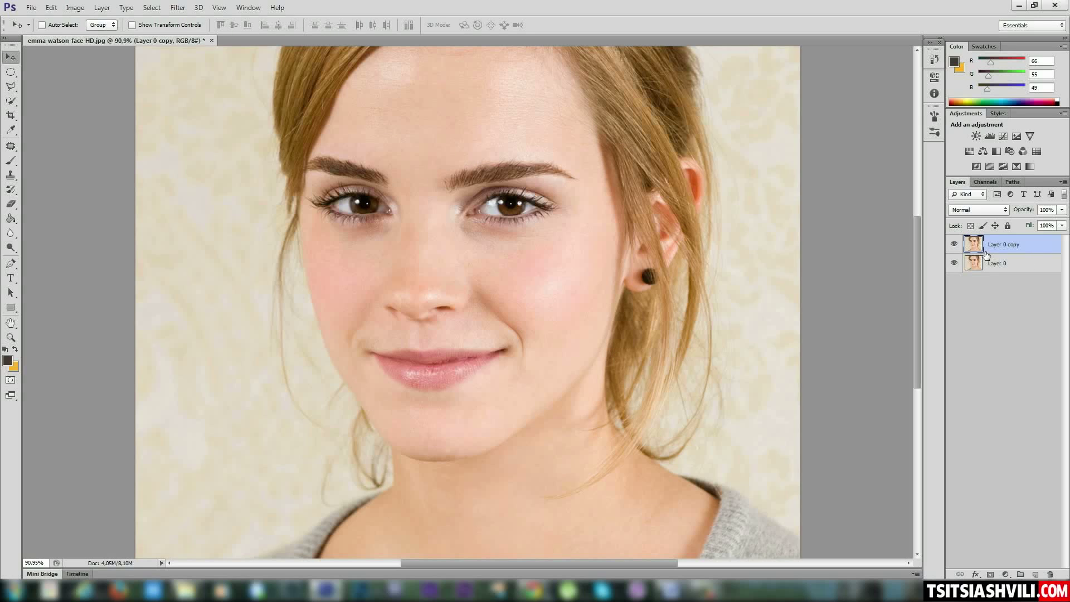
click(981, 270)
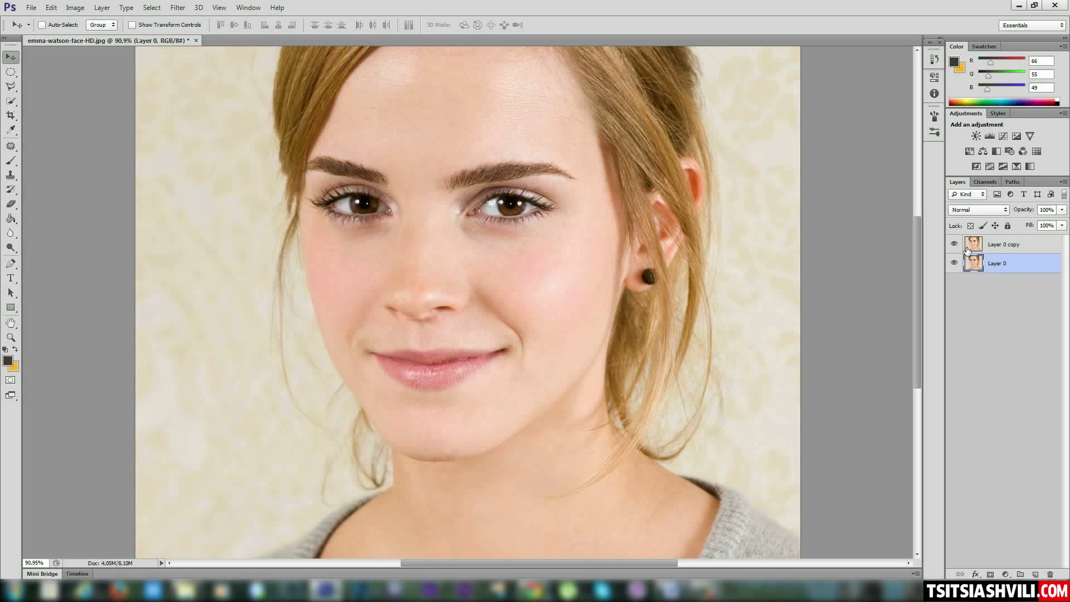
Select Layer 0 copy and toggle its visibility to compare the retouched face with the original
click(987, 246)
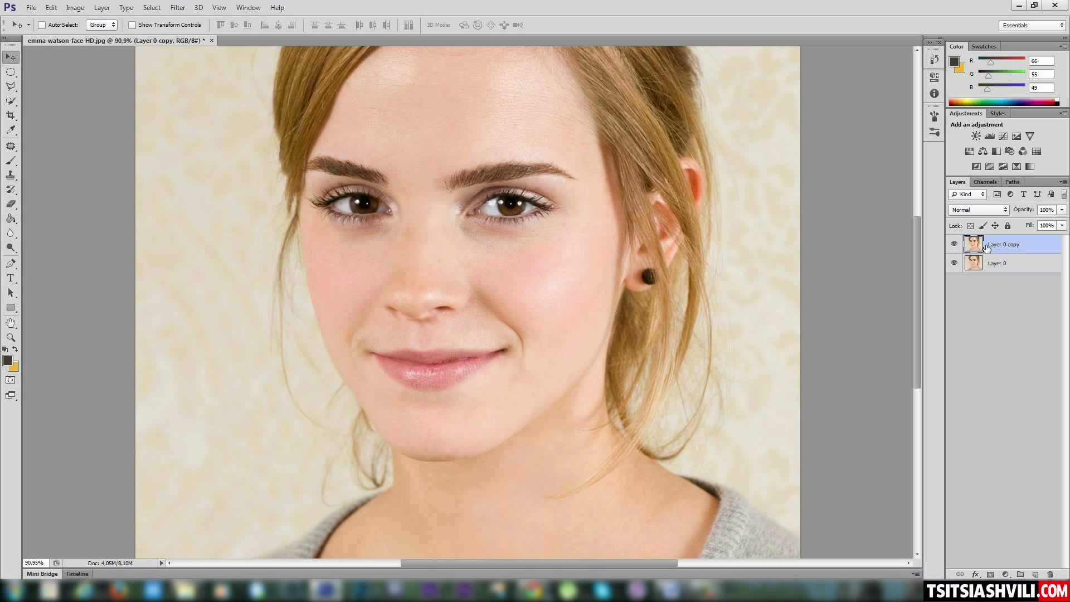
click(954, 245)
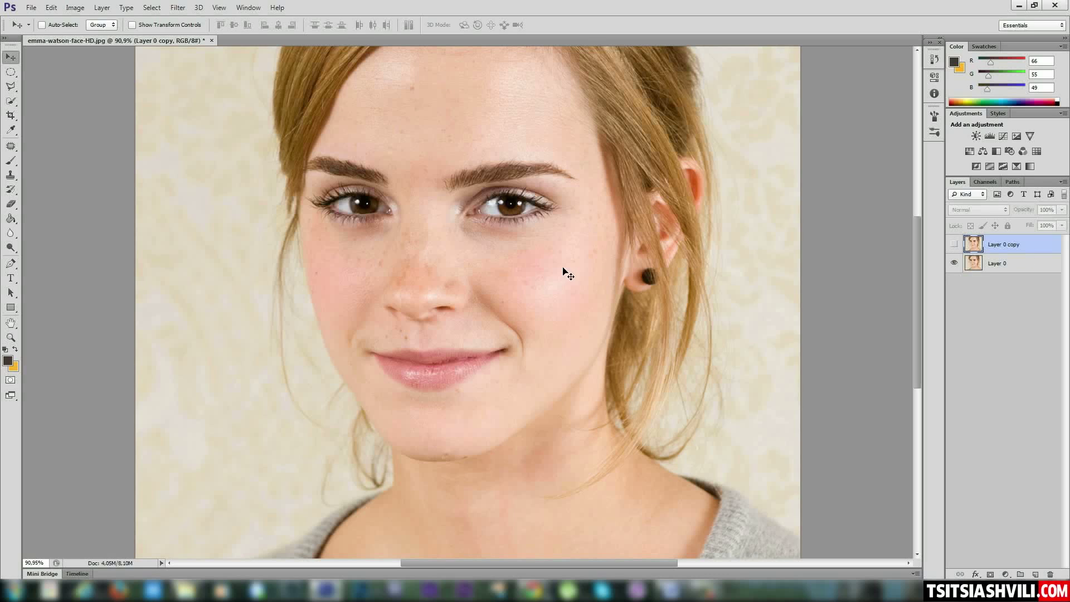
scroll(563, 272, down, 1)
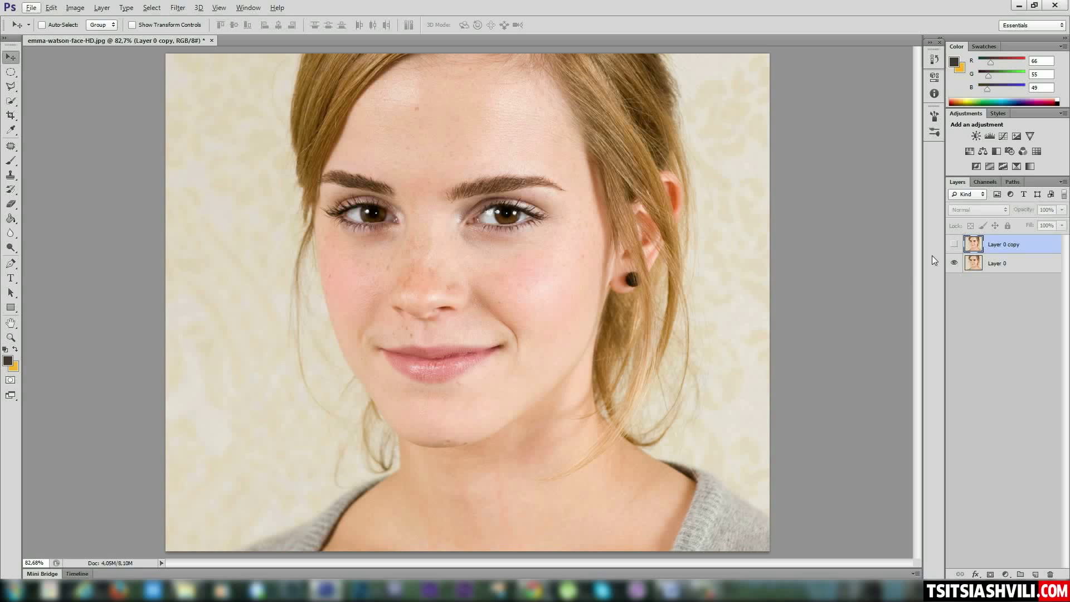
click(954, 246)
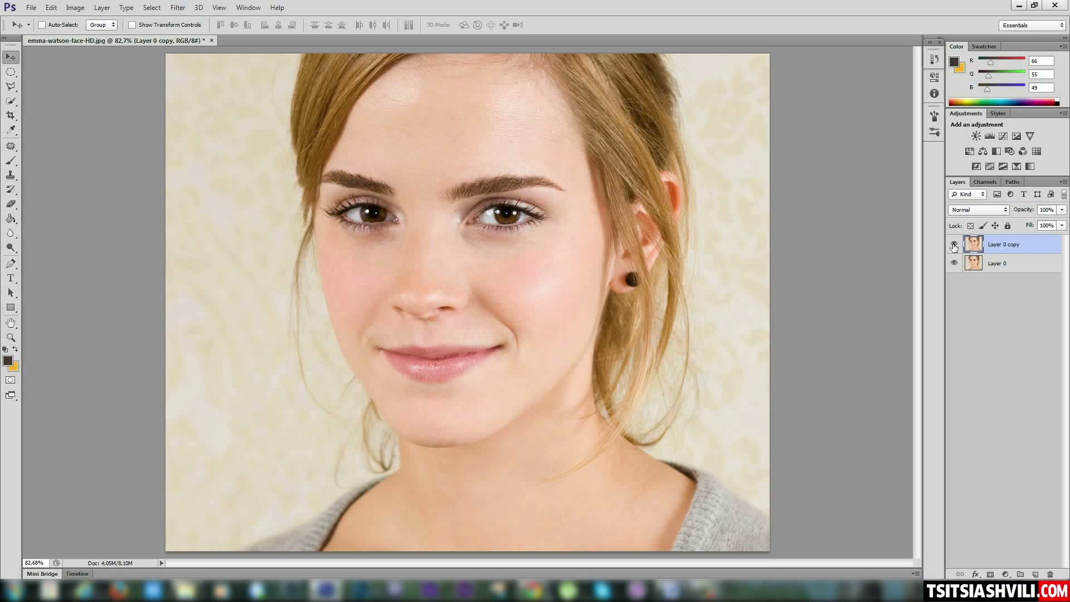
click(954, 245)
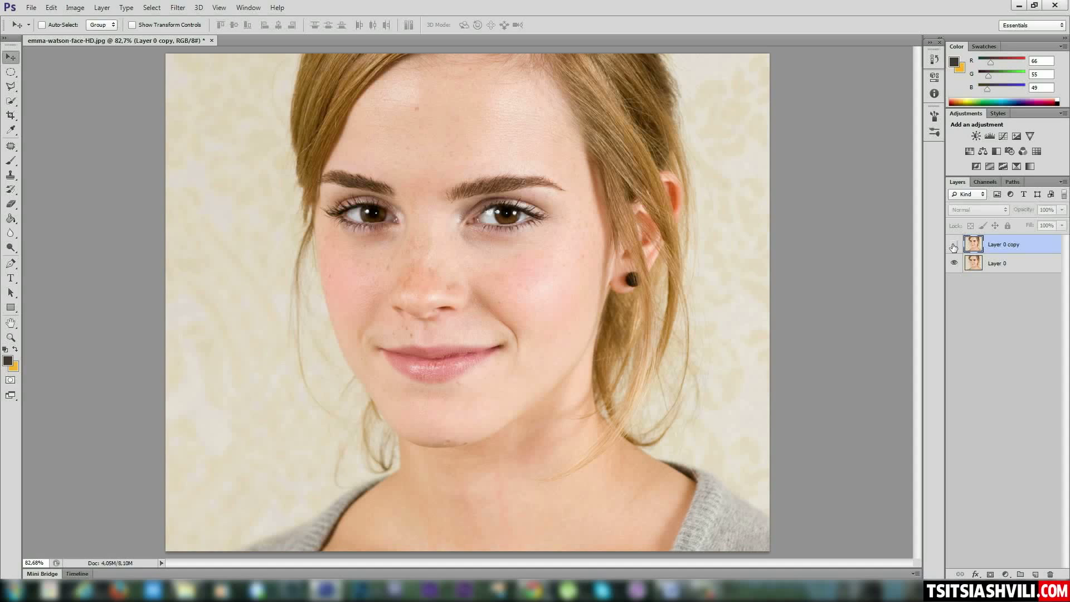
click(954, 245)
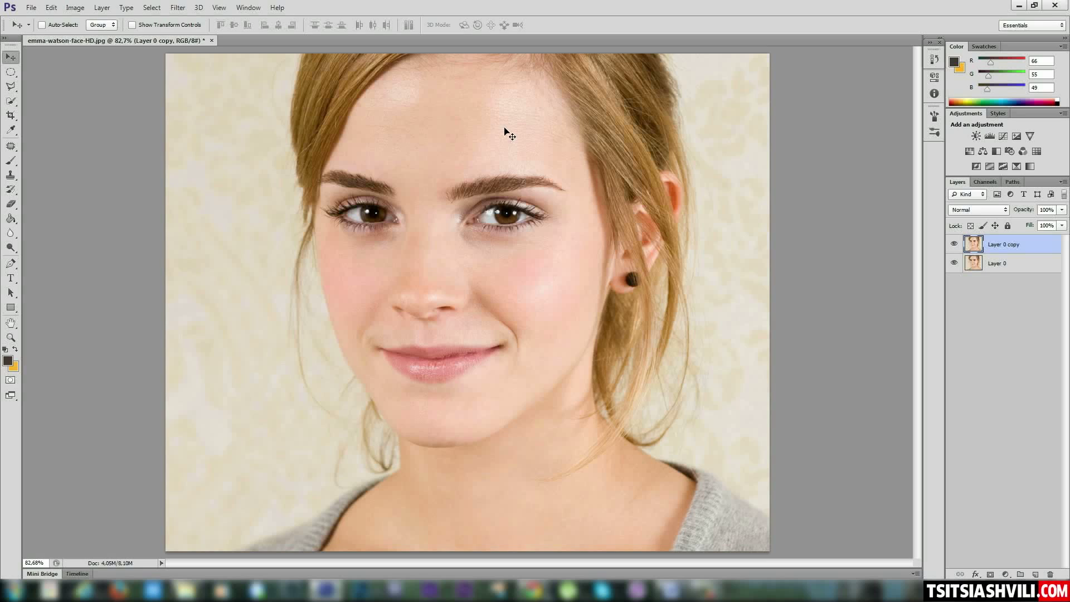
click(955, 245)
click(953, 245)
Set the Clone Stamp brush to 74 px and clone skin from the side of the nose onto the inner cheek nearer the earring
scroll(443, 253, up, 5)
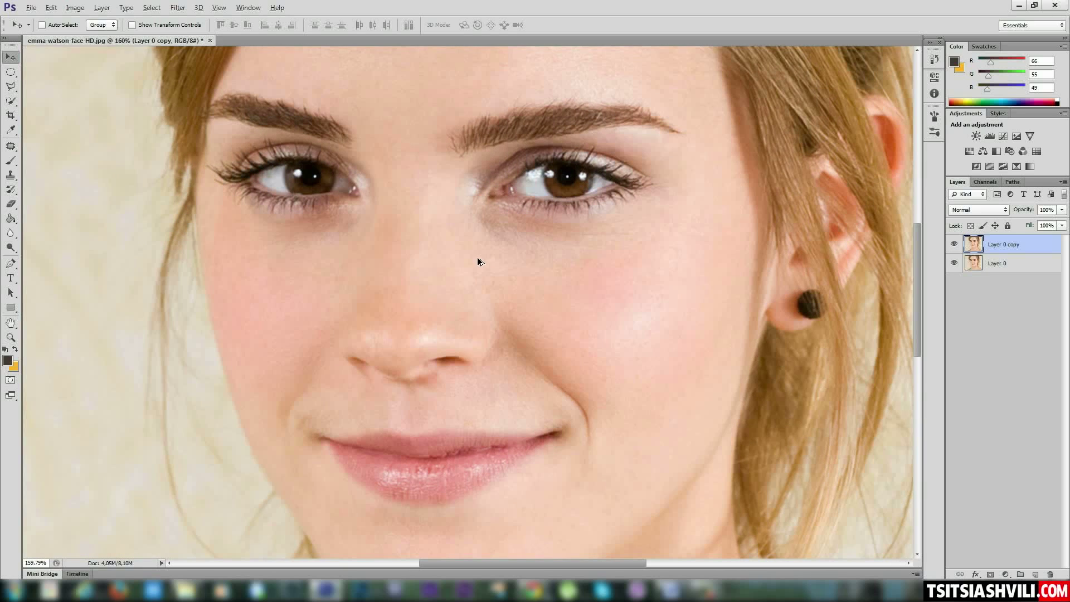
drag(420, 211, 461, 251)
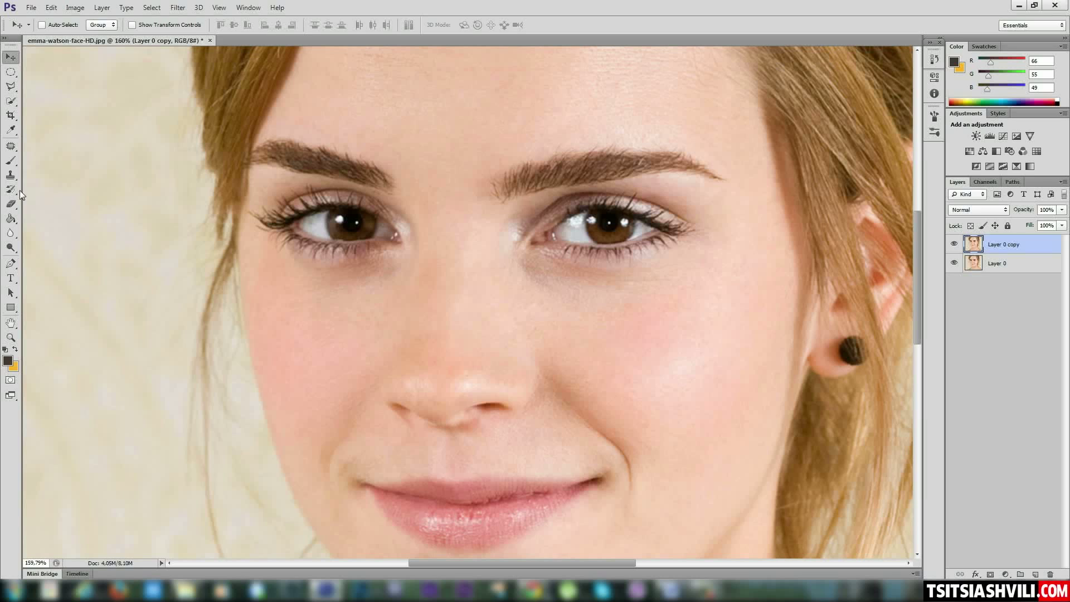
click(11, 174)
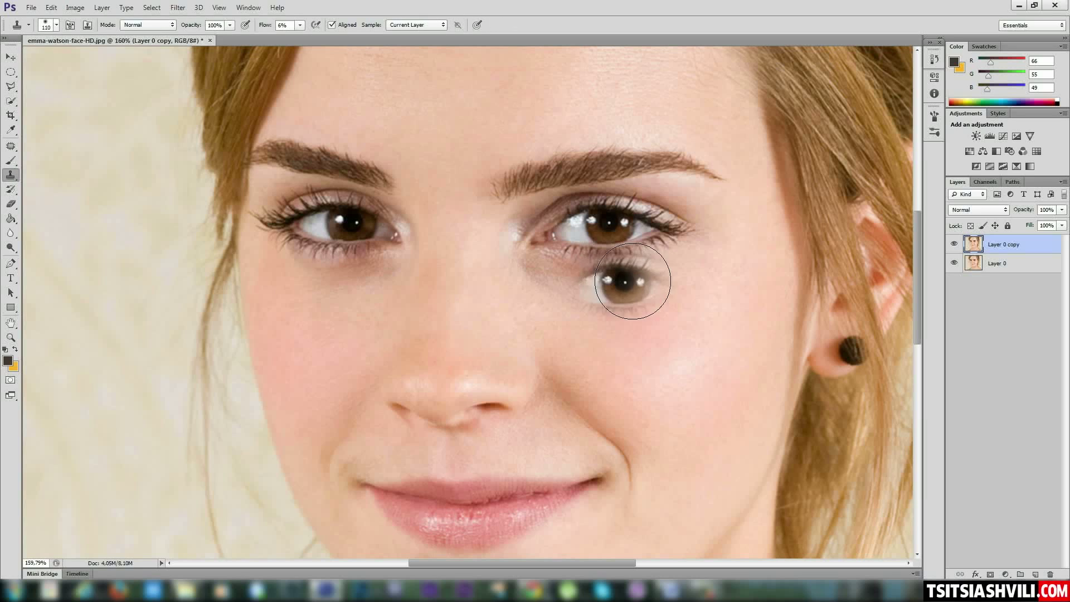
alt+click(441, 150)
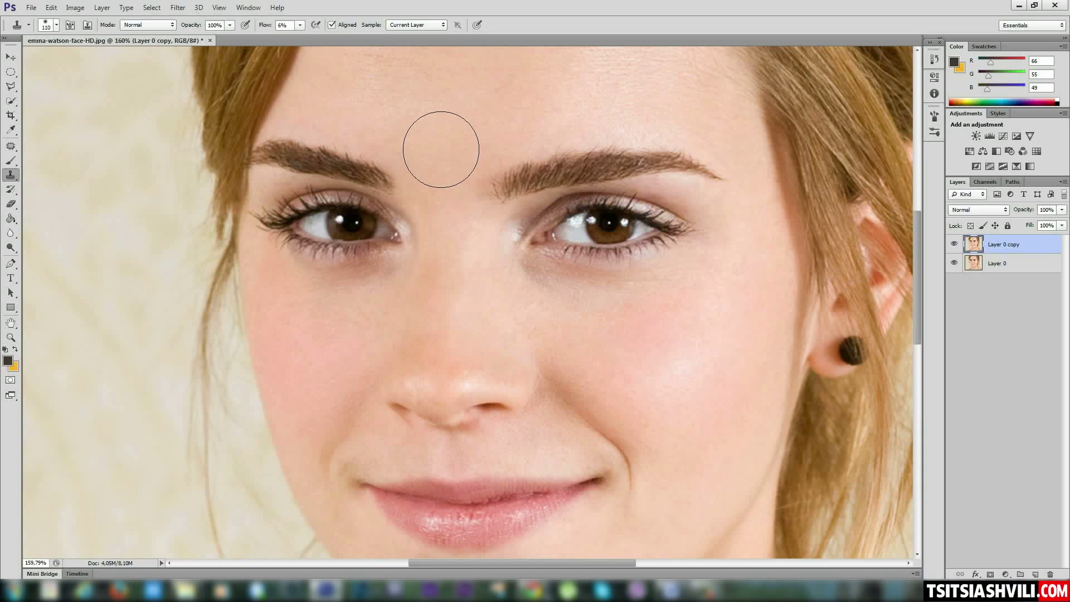
right_click(441, 150)
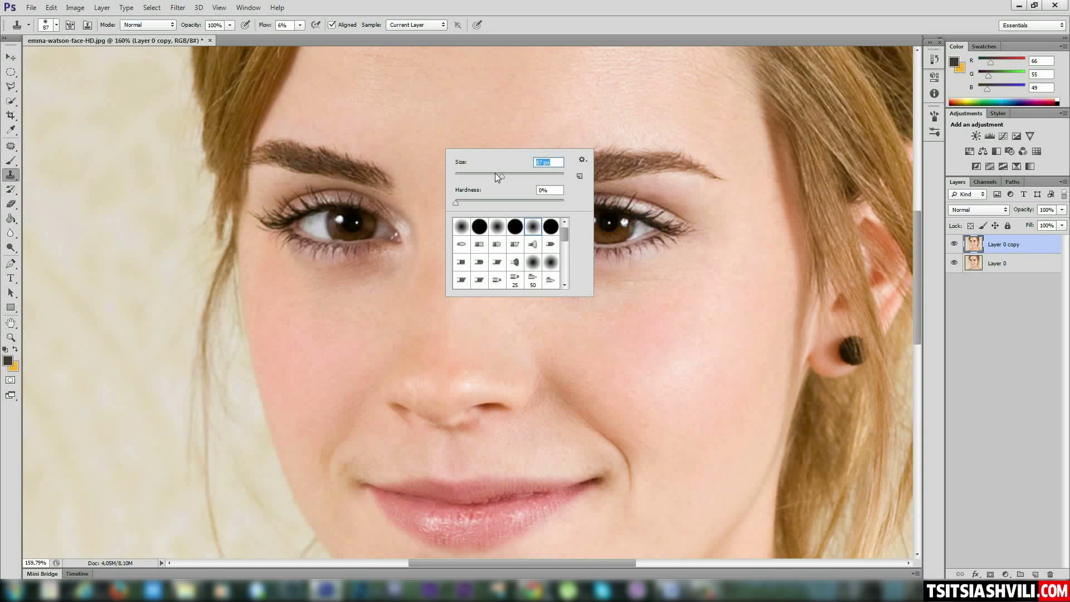
drag(497, 176, 492, 177)
click(426, 146)
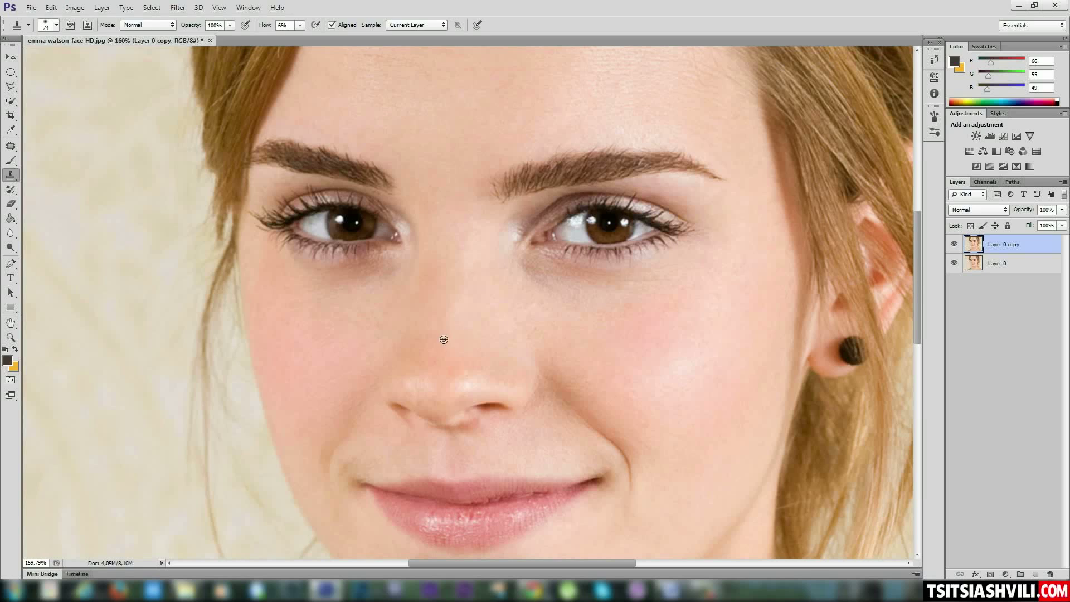
alt+click(428, 312)
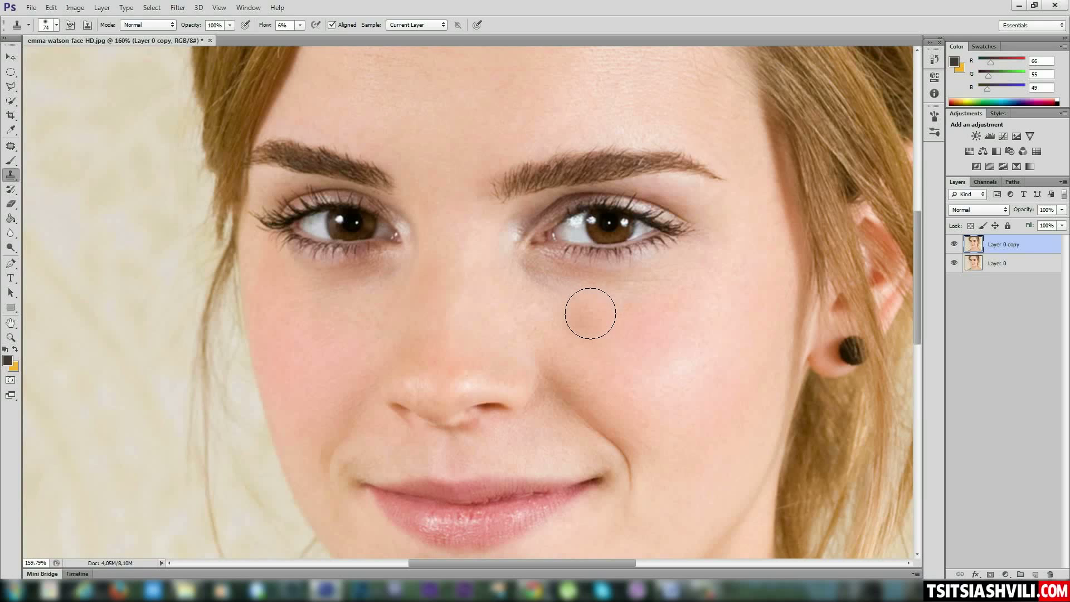
drag(590, 314, 598, 317)
Try a Clone Stamp touch-up beside the mouth corner farther from the earring, and undo it
scroll(489, 282, down, 1)
scroll(485, 286, down, 2)
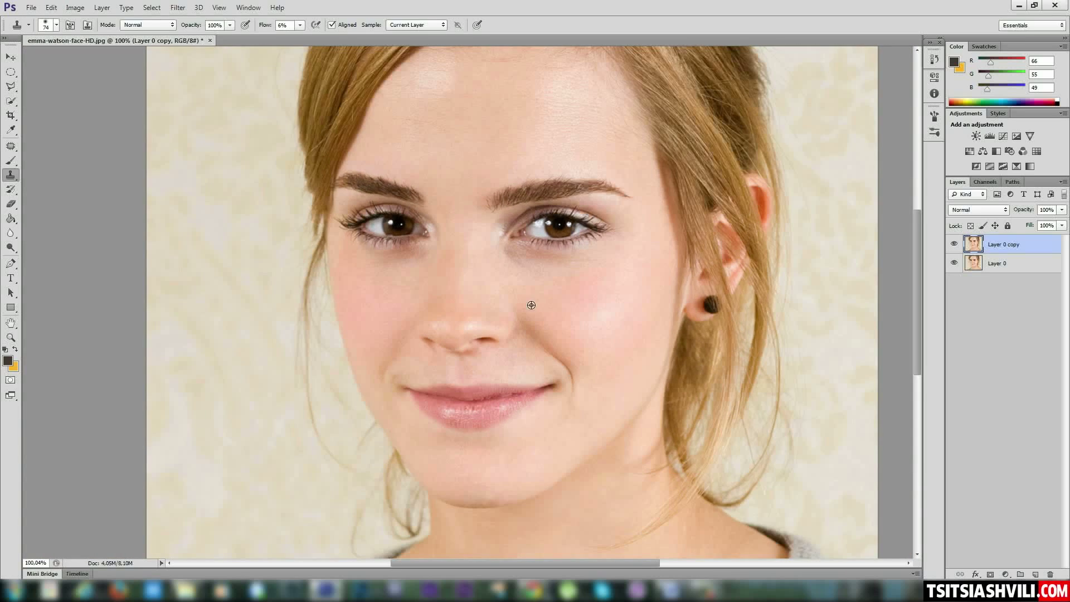
scroll(531, 305, down, 1)
scroll(404, 360, up, 5)
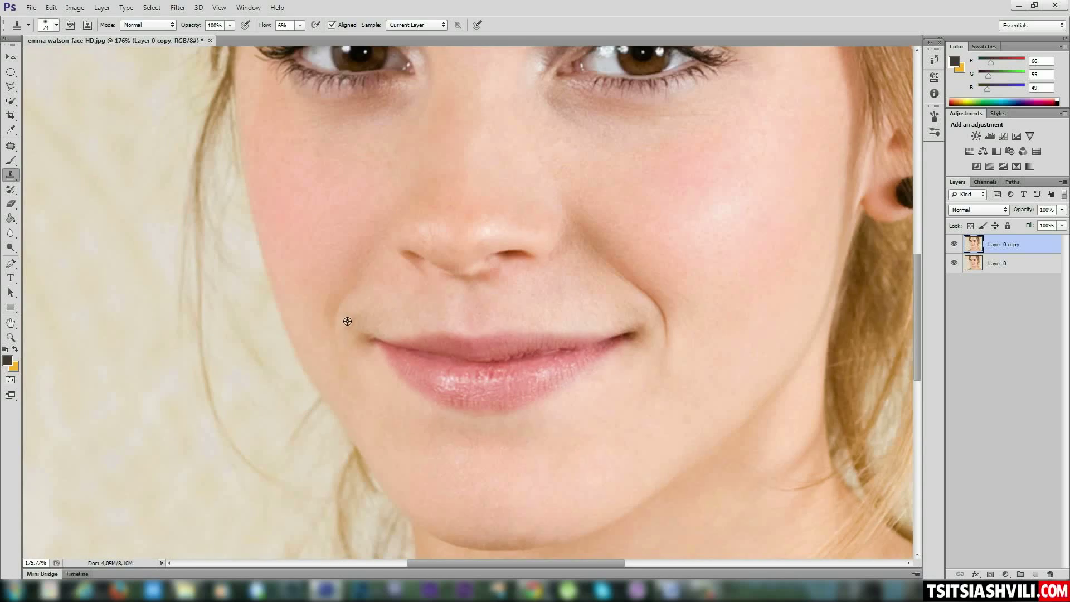
scroll(373, 337, down, 3)
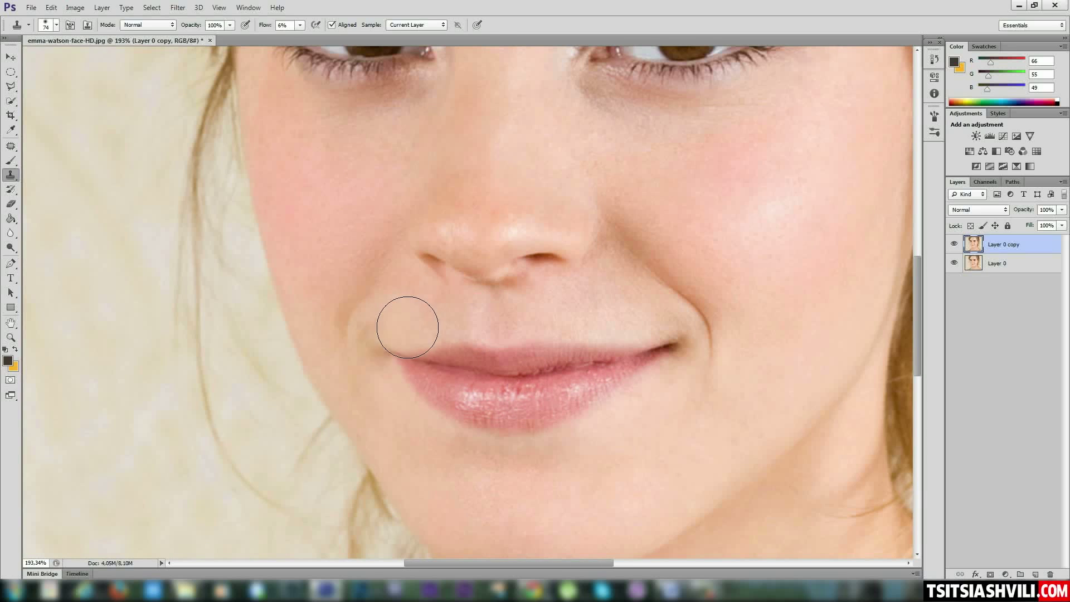
scroll(343, 323, down, 1)
scroll(343, 323, up, 4)
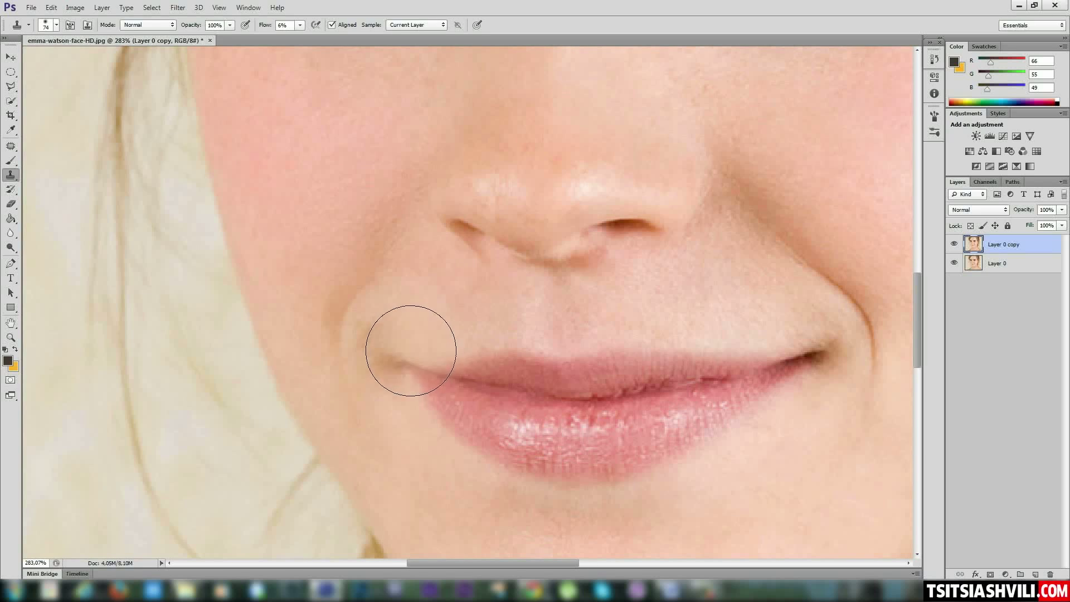
click(337, 371)
key(ctrl+z)
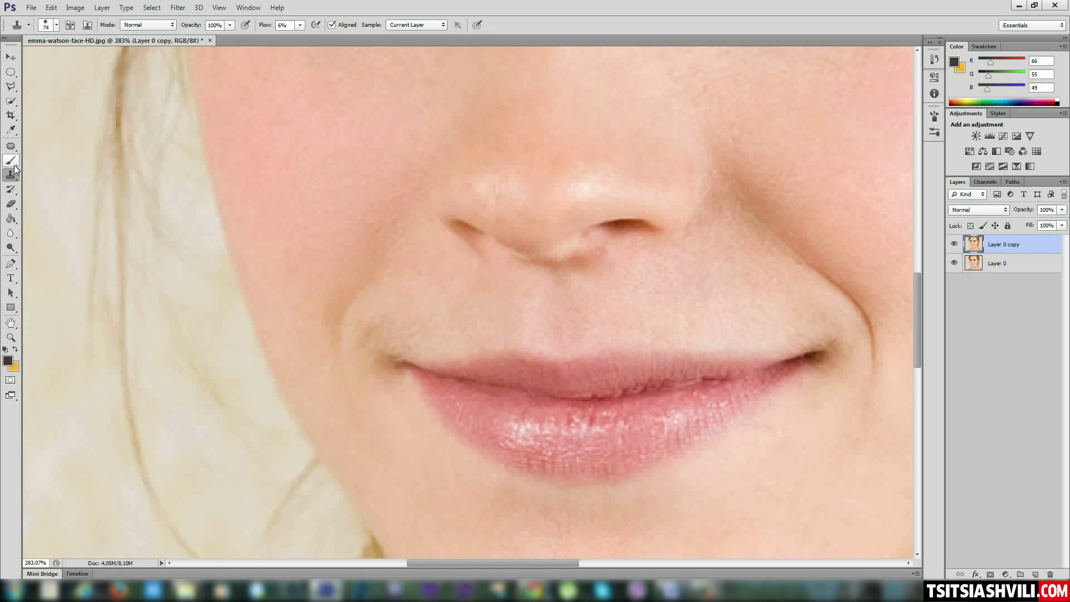
Use the Patch Tool to replace the discoloured skin above the mouth corner farther from the earring with clean chin skin, and deselect
click(12, 146)
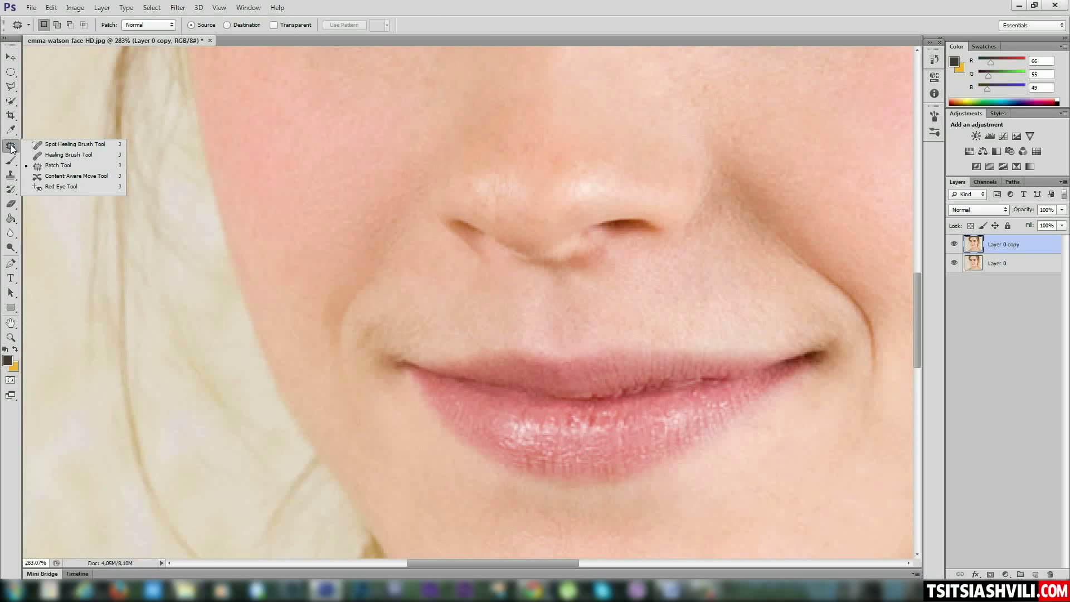
click(64, 167)
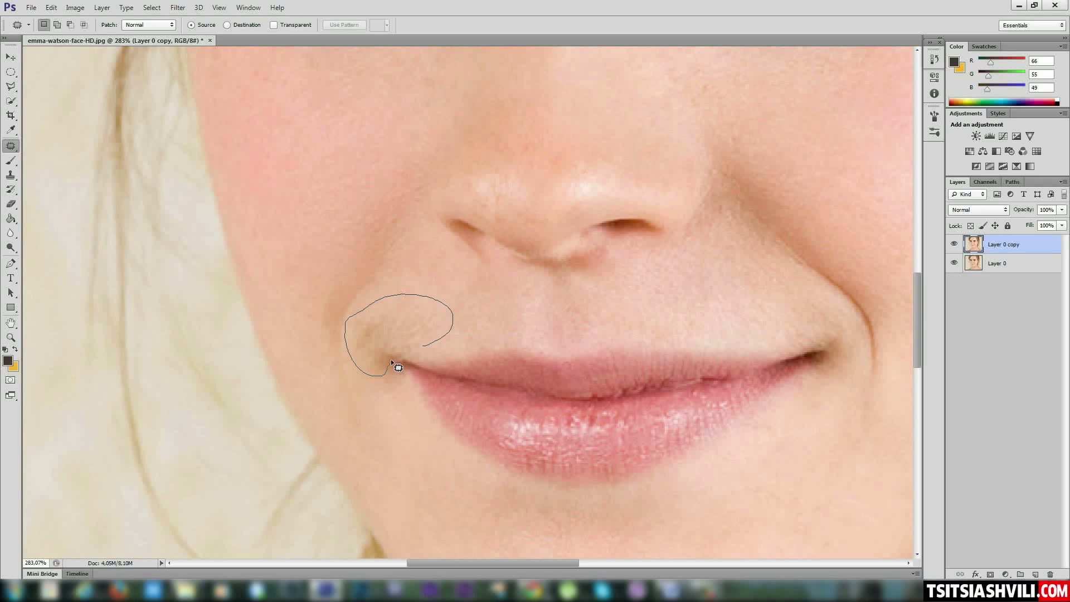
drag(393, 360, 428, 347)
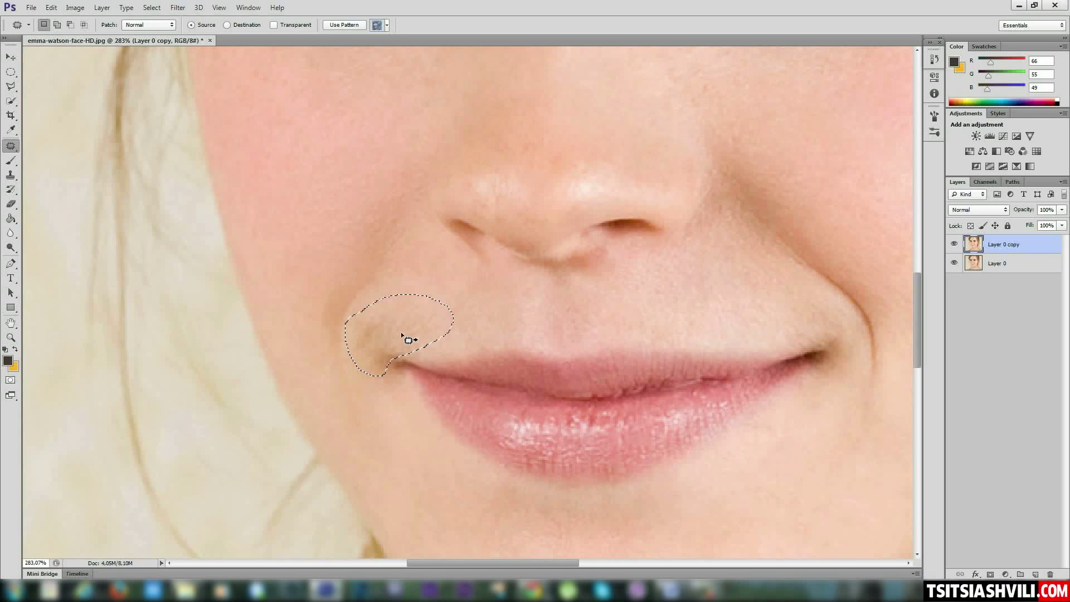
drag(401, 333, 711, 510)
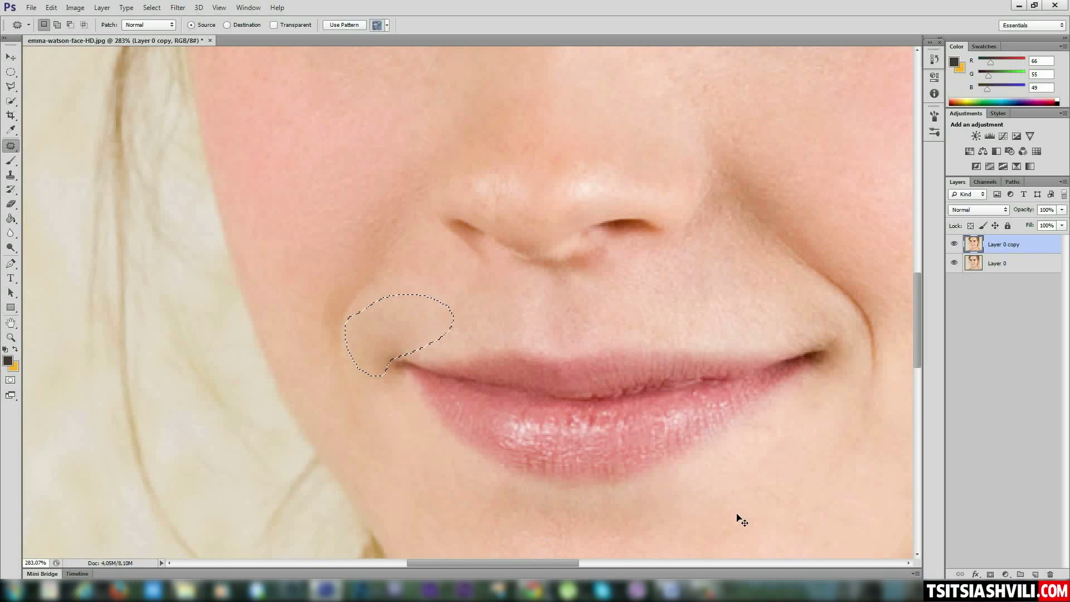
key(ctrl+d)
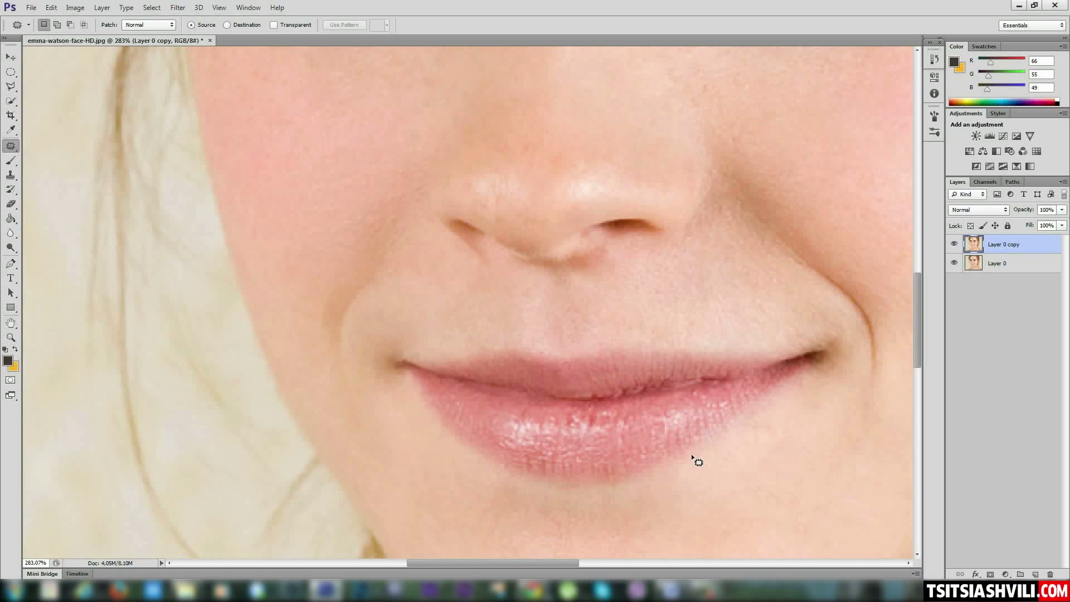
Set the Clone Stamp brush to 26 px and clone cheek skin over the edge of the smile fold farther from the earring
scroll(691, 454, down, 5)
scroll(608, 365, down, 2)
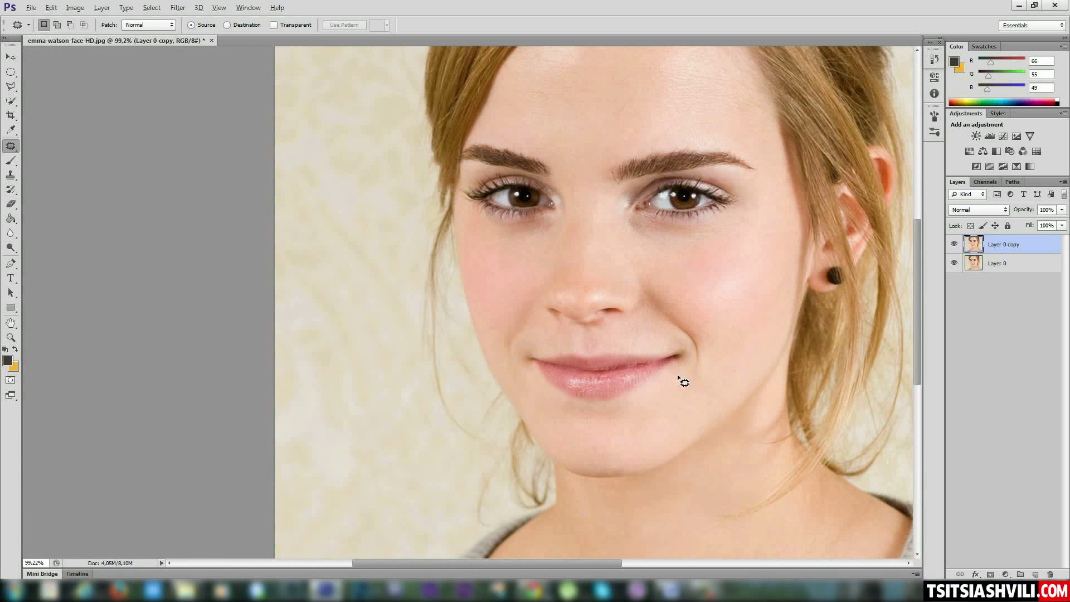
scroll(615, 375, up, 7)
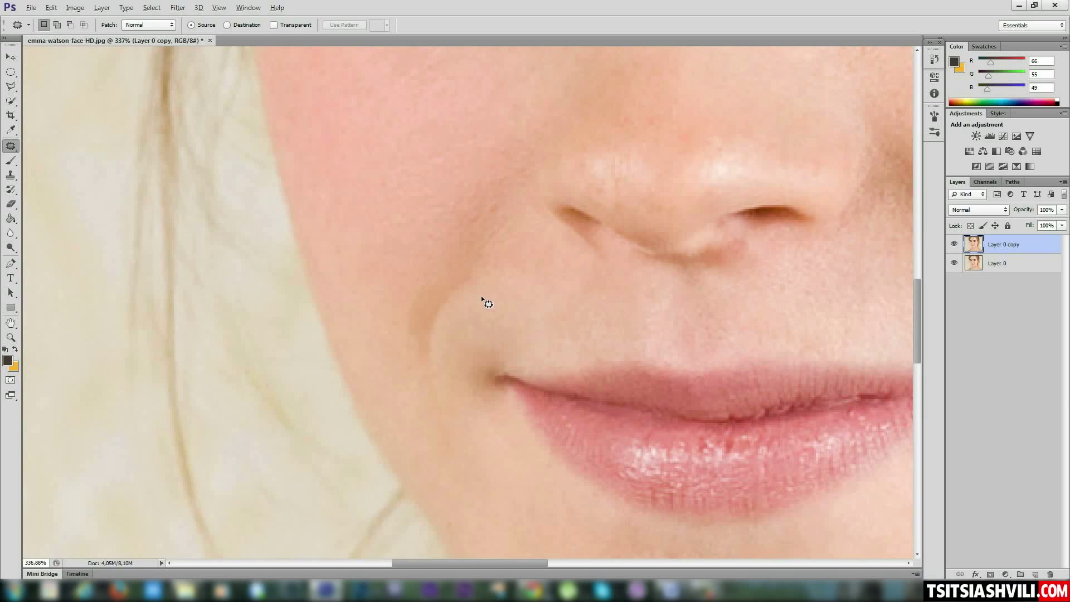
scroll(580, 345, down, 3)
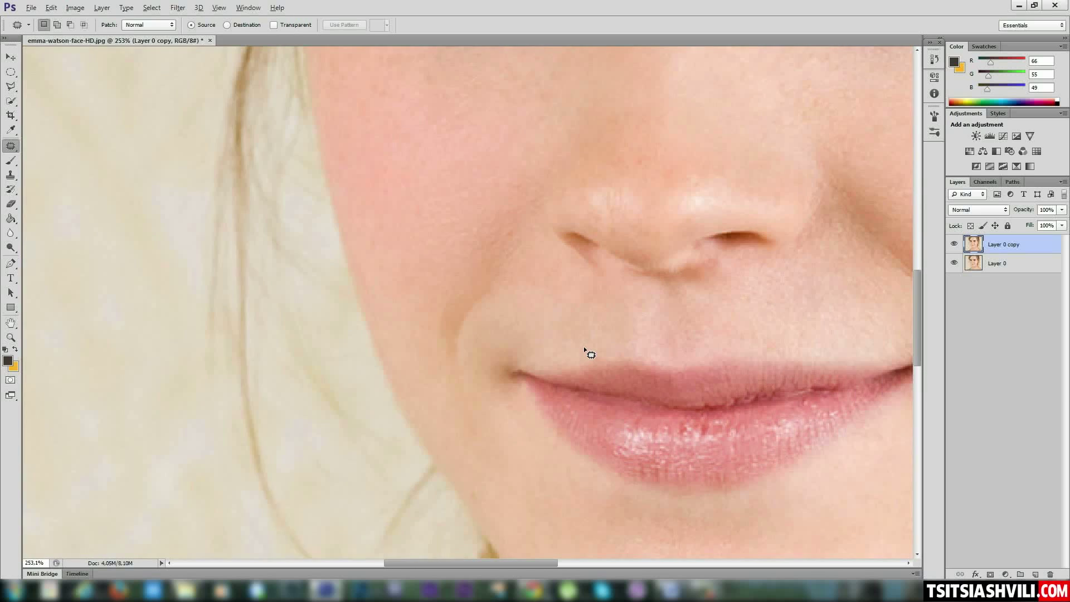
scroll(691, 365, down, 4)
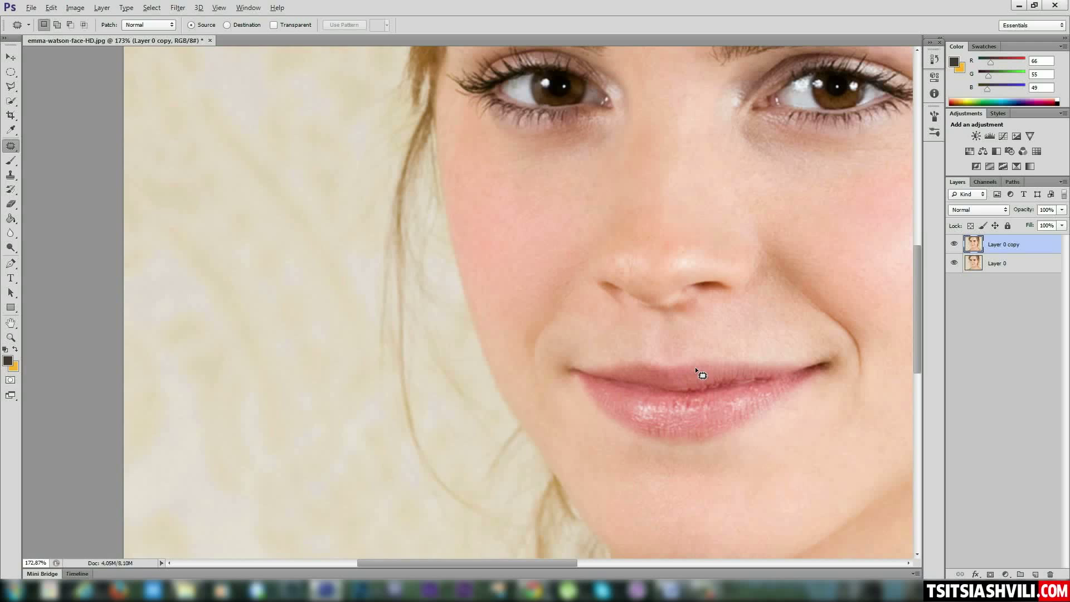
scroll(504, 341, up, 6)
key(alt)
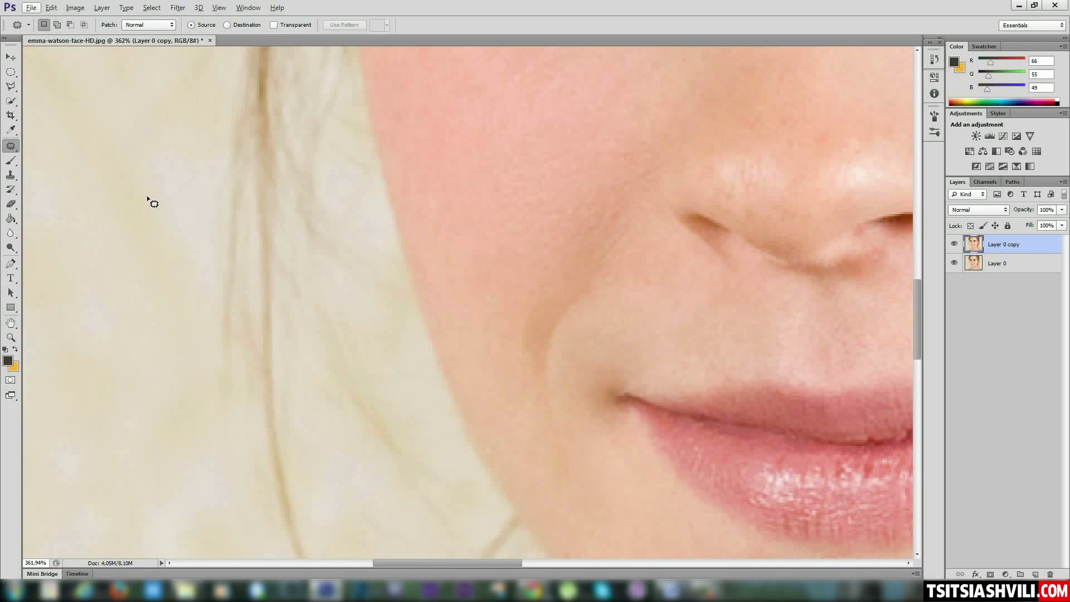
click(11, 174)
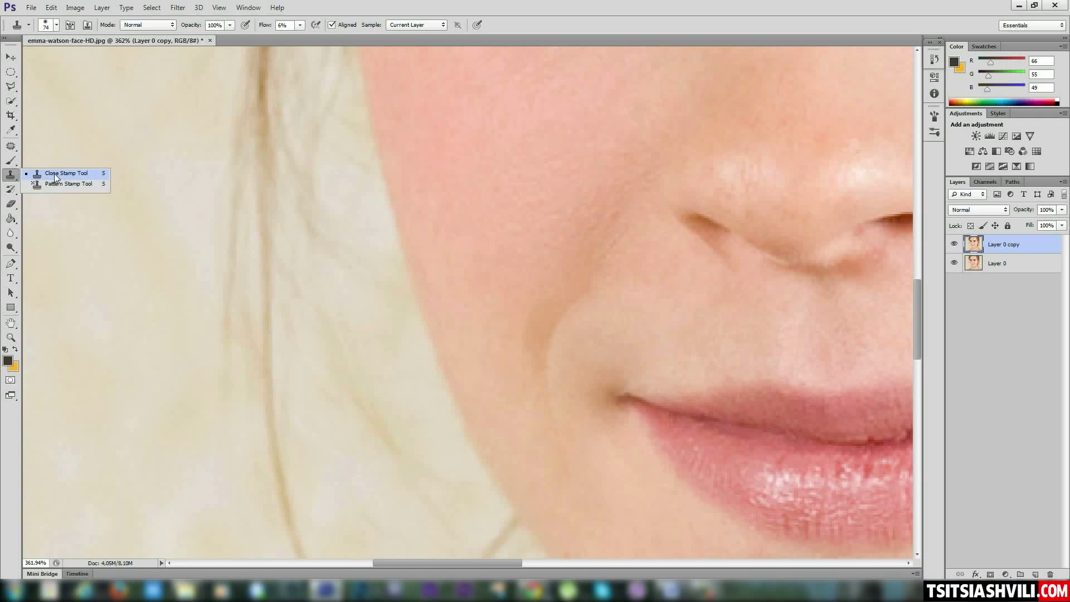
click(55, 175)
right_click(548, 320)
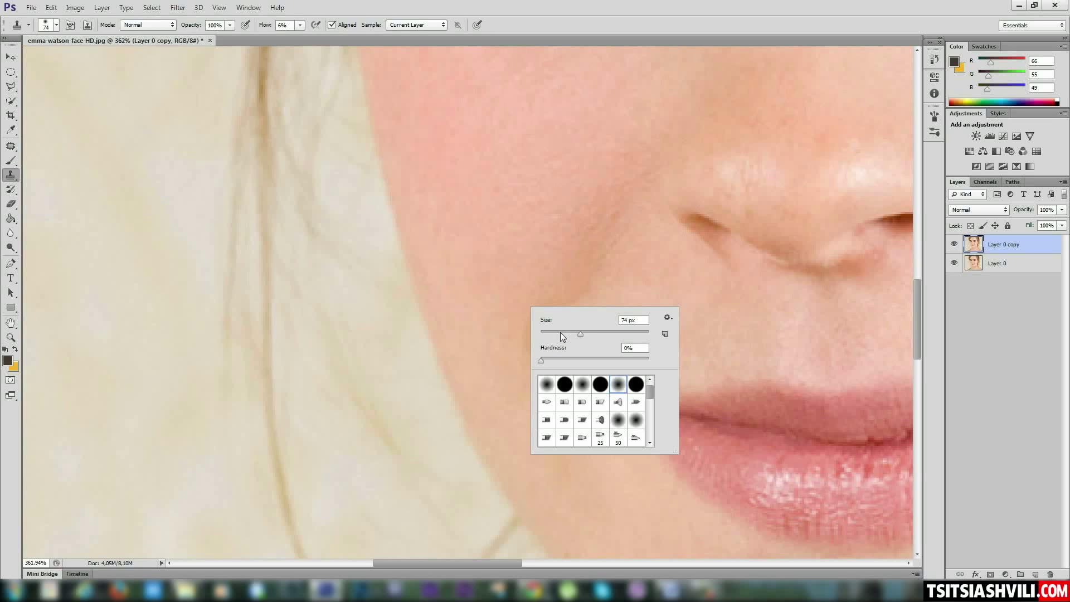
click(560, 332)
key(alt)
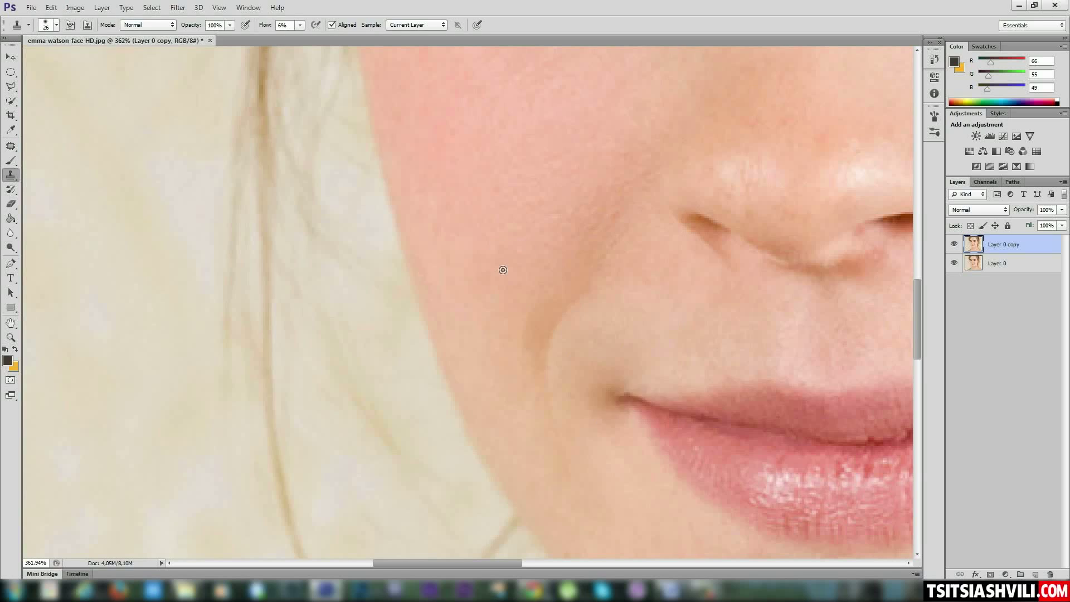
alt+click(498, 259)
mouse_move(529, 324)
mouse_down()
mouse_move(529, 302)
mouse_move(519, 360)
mouse_move(531, 301)
mouse_move(517, 367)
mouse_move(536, 296)
mouse_move(521, 352)
mouse_move(529, 313)
mouse_move(516, 334)
mouse_move(516, 313)
mouse_up()
Clone skin from above the upper lip over the reddish patch beneath the nostril nearer the earring
scroll(660, 310, down, 4)
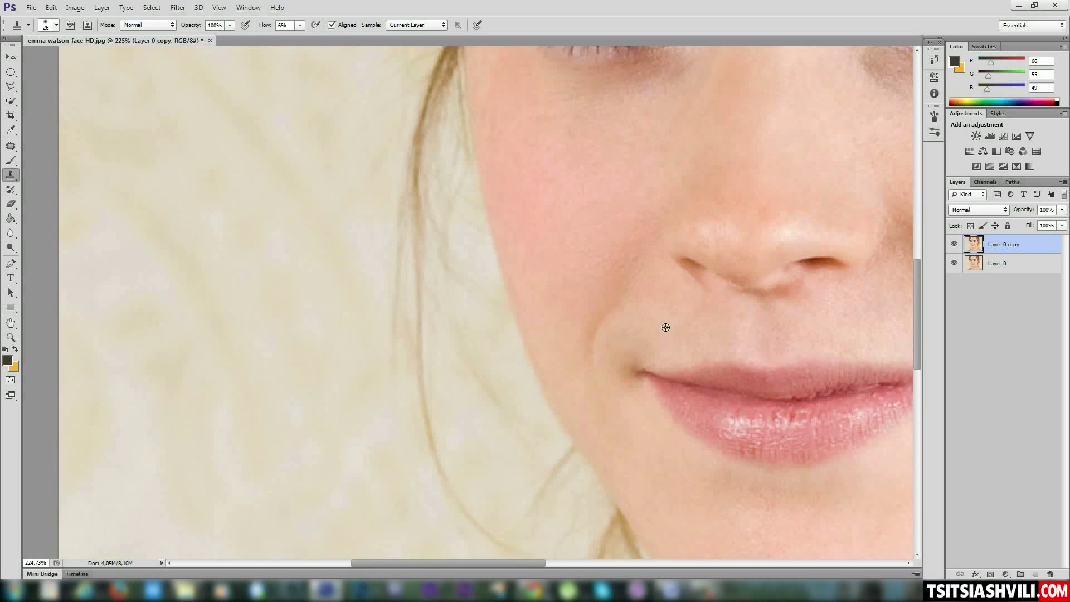
scroll(790, 310, up, 4)
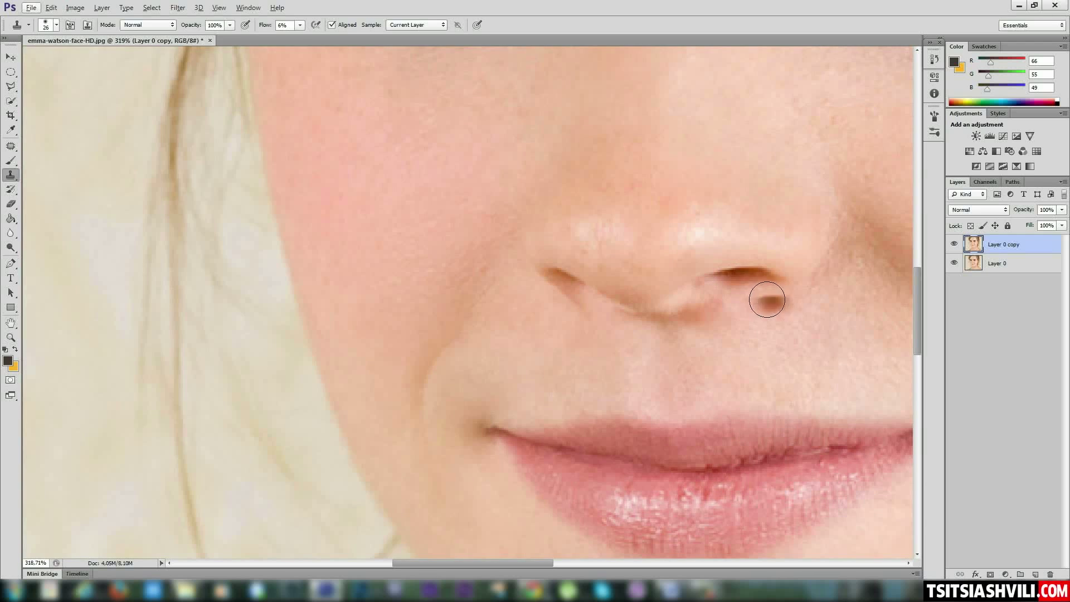
click(767, 301)
mouse_move(767, 301)
mouse_down()
mouse_move(657, 322)
mouse_move(485, 303)
mouse_up()
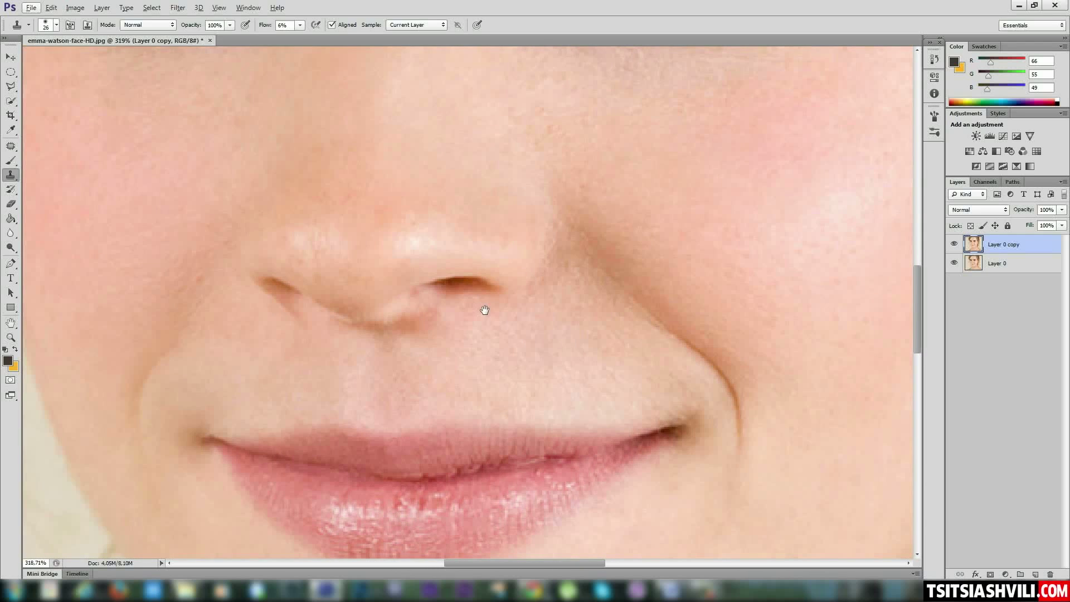
alt+click(477, 348)
click(441, 323)
mouse_move(440, 320)
mouse_down()
mouse_move(449, 313)
mouse_move(430, 313)
mouse_up()
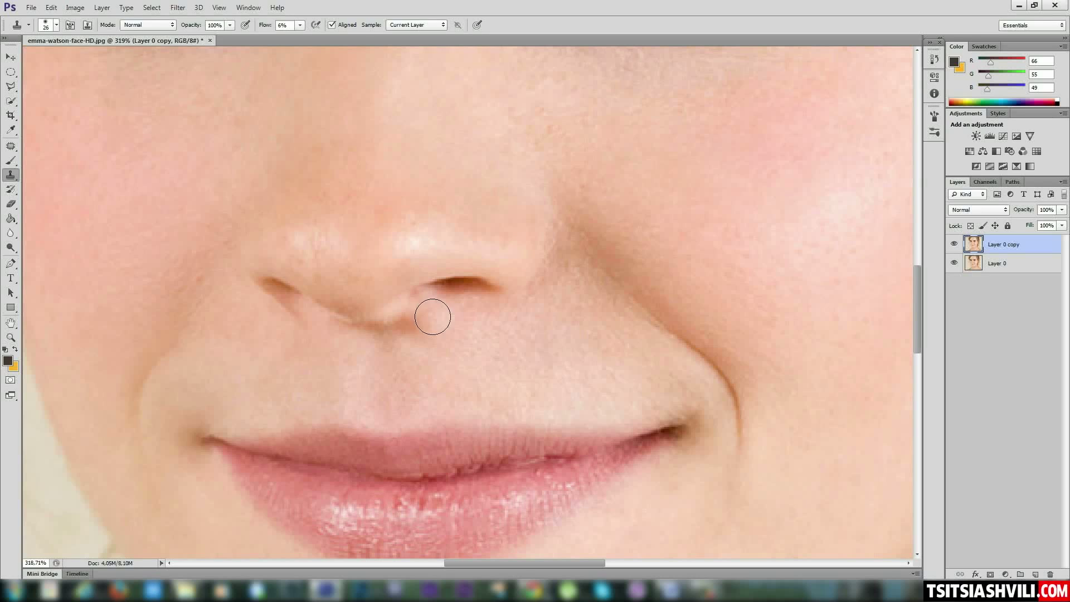
Undo the last clone stroke beneath the nostril nearer the earring and reduce the Clone Stamp brush to 6 px
key(ctrl+z)
right_click(466, 326)
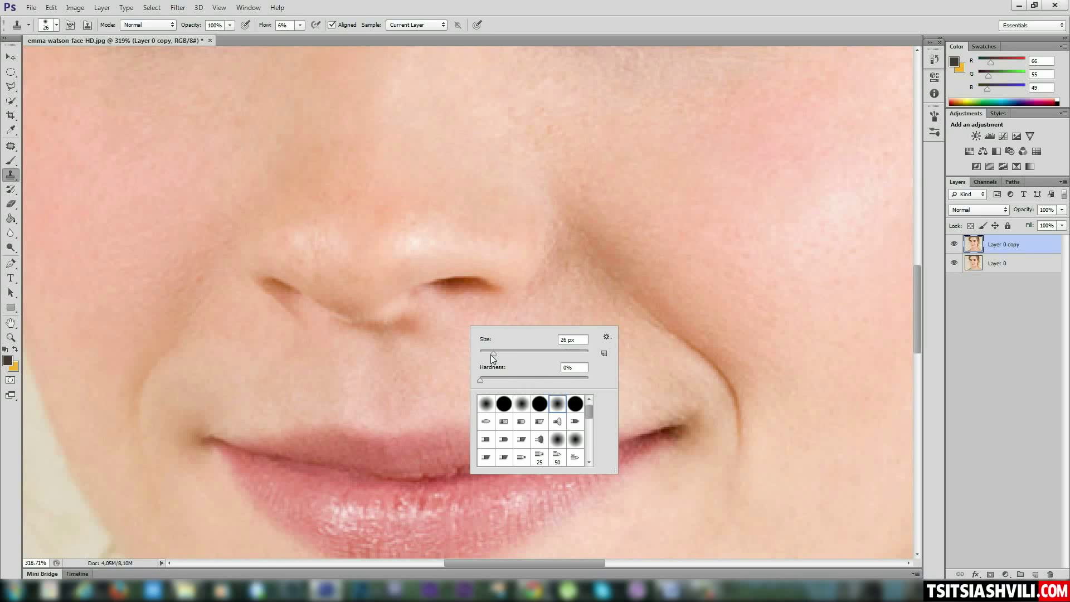
drag(491, 354, 484, 350)
key(Return)
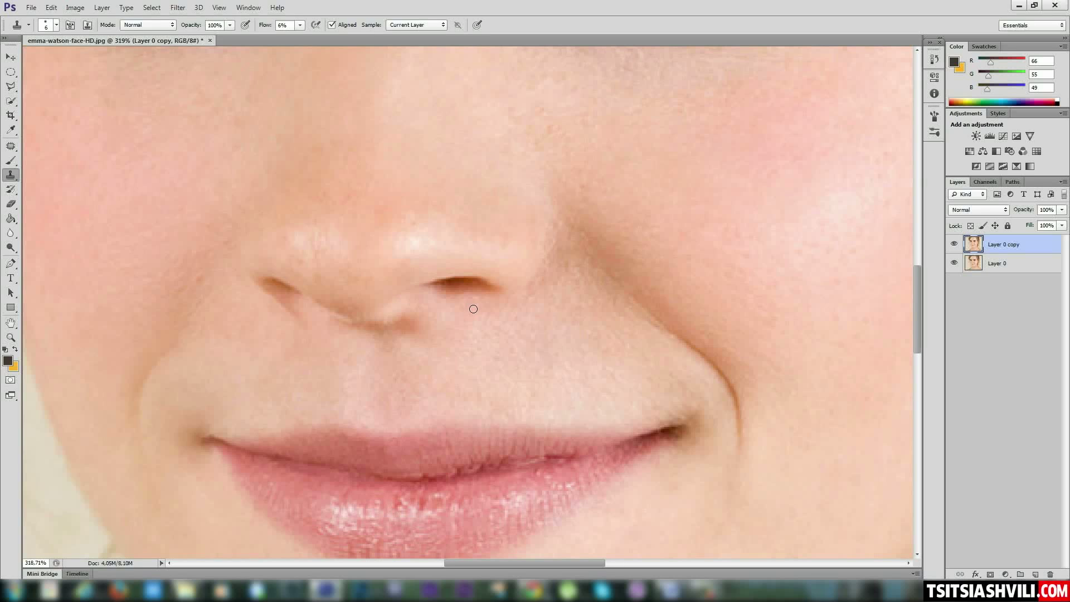
Set the Clone Stamp brush to 28 px and clone nearby skin over the uneven tone just above the nose tip
scroll(566, 370, down, 5)
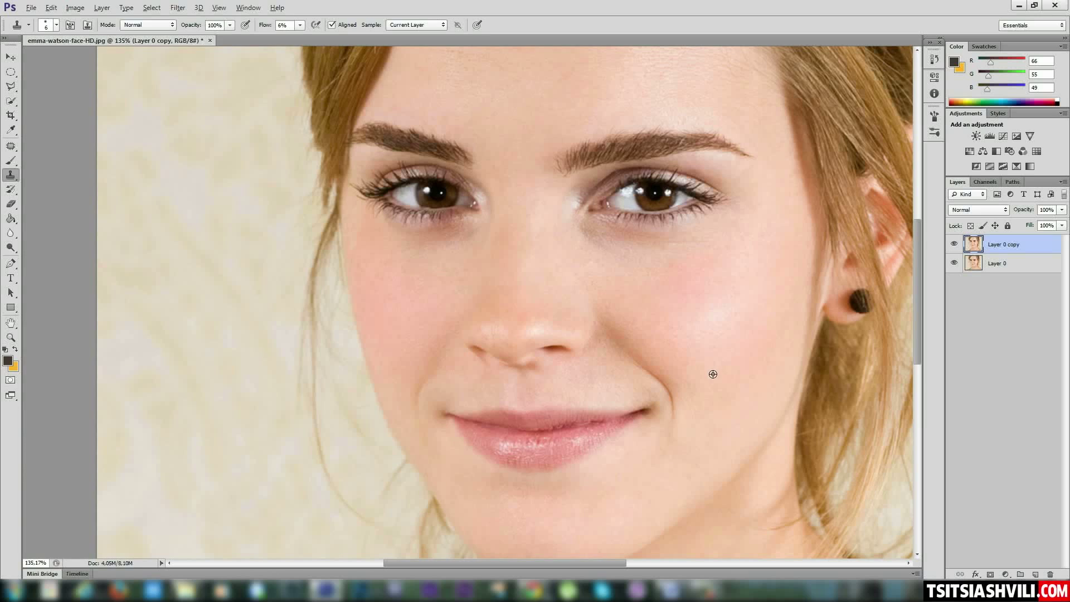
scroll(703, 384, down, 1)
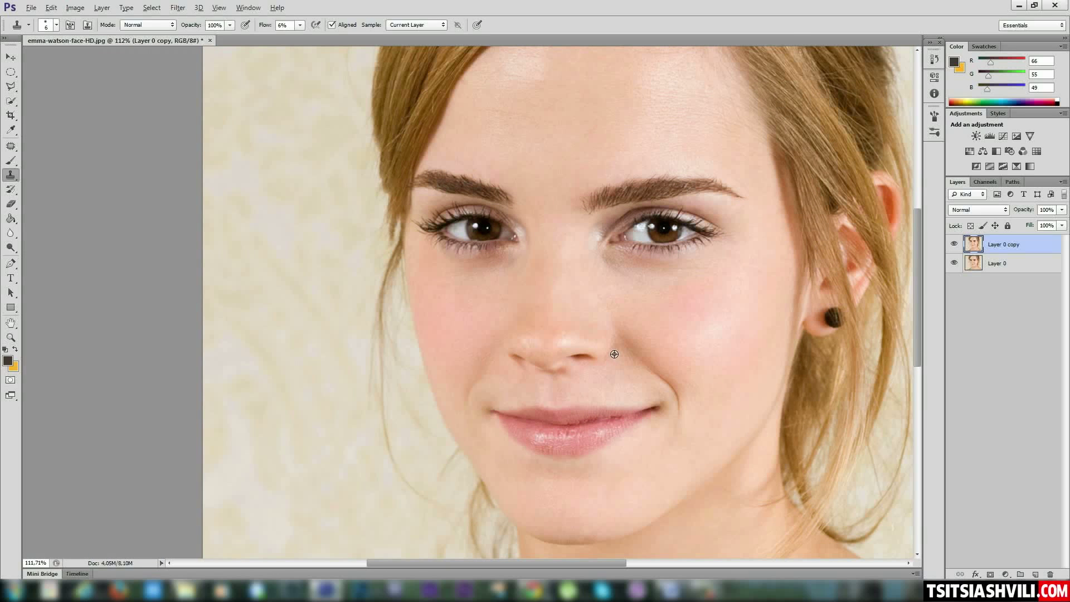
scroll(560, 348, up, 4)
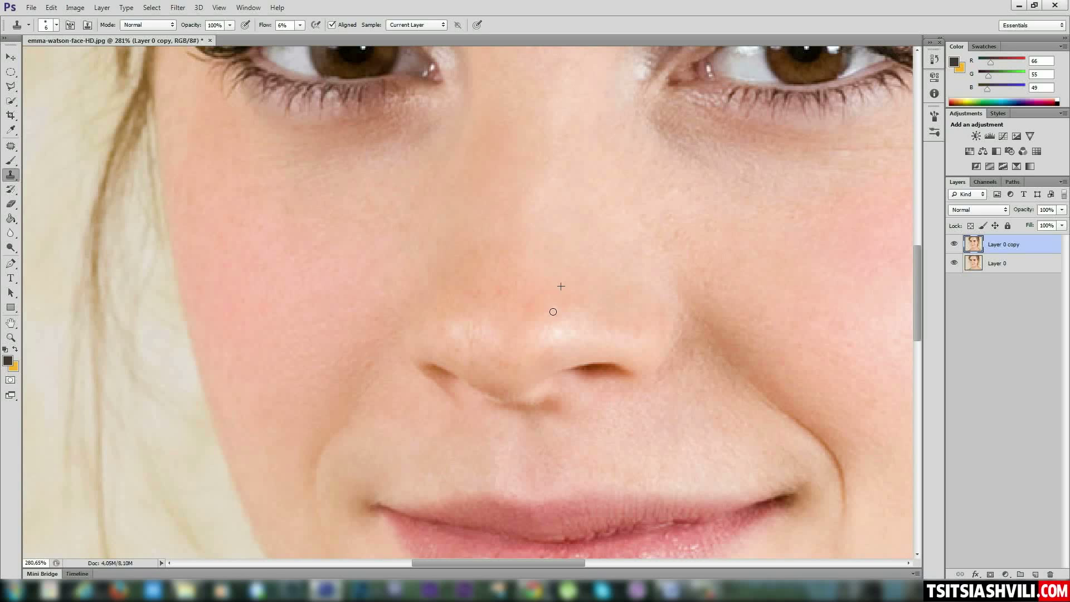
right_click(555, 278)
drag(578, 306, 585, 306)
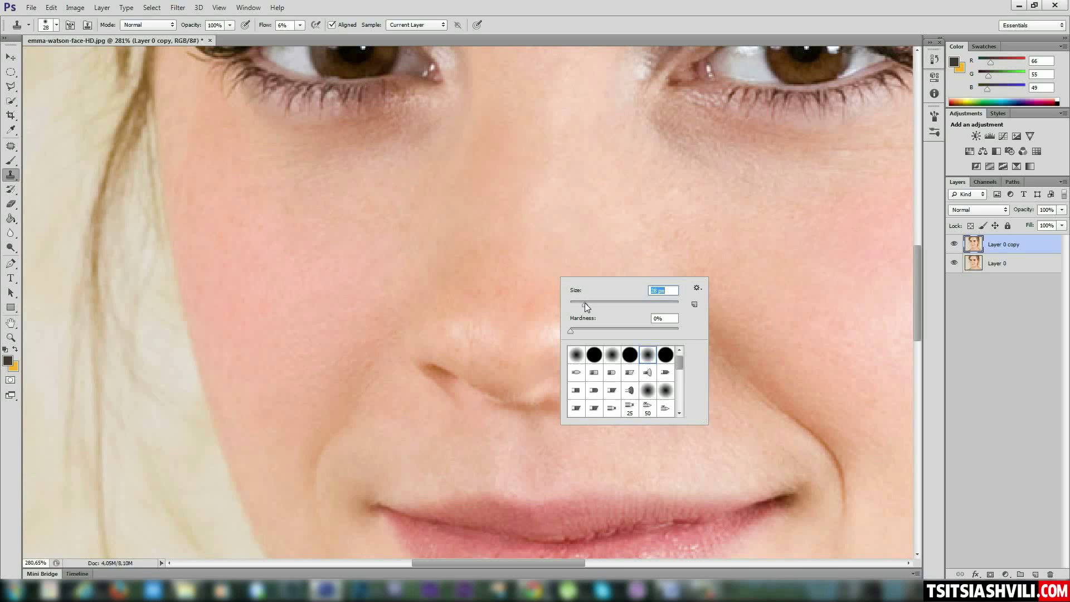
click(554, 288)
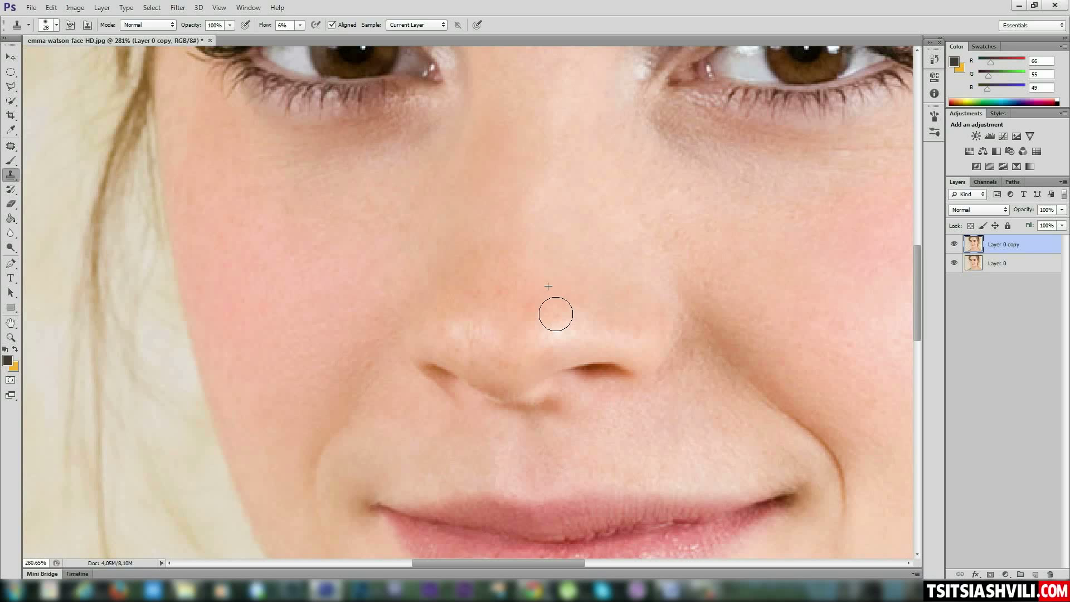
Examine the retouched skin across the whole face, from the forehead down to the mouth and chin
scroll(657, 345, down, 2)
scroll(657, 345, down, 2)
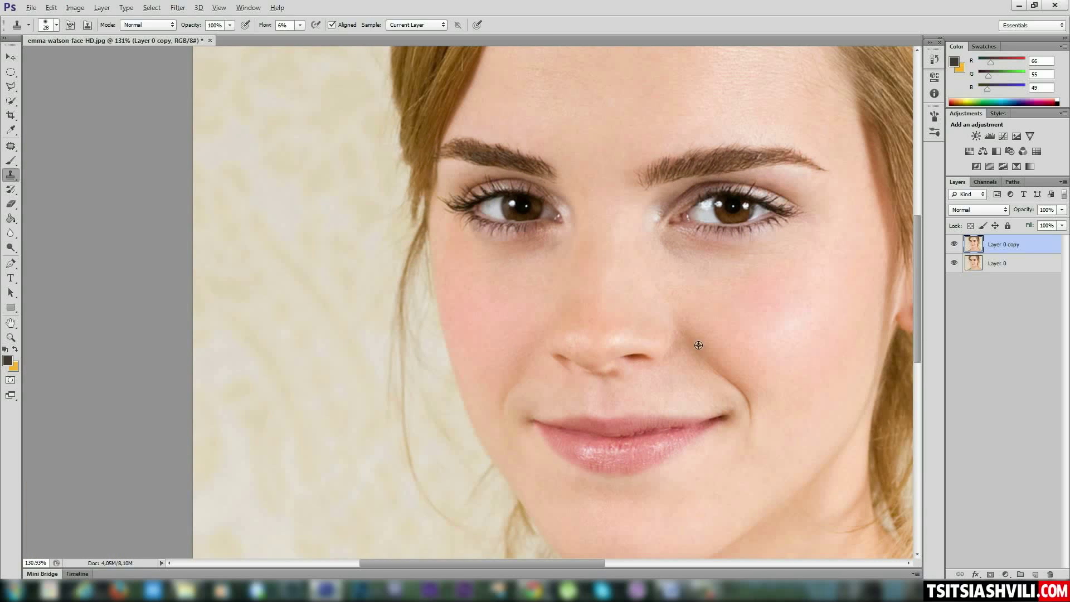
scroll(711, 360, up, 1)
scroll(711, 360, down, 2)
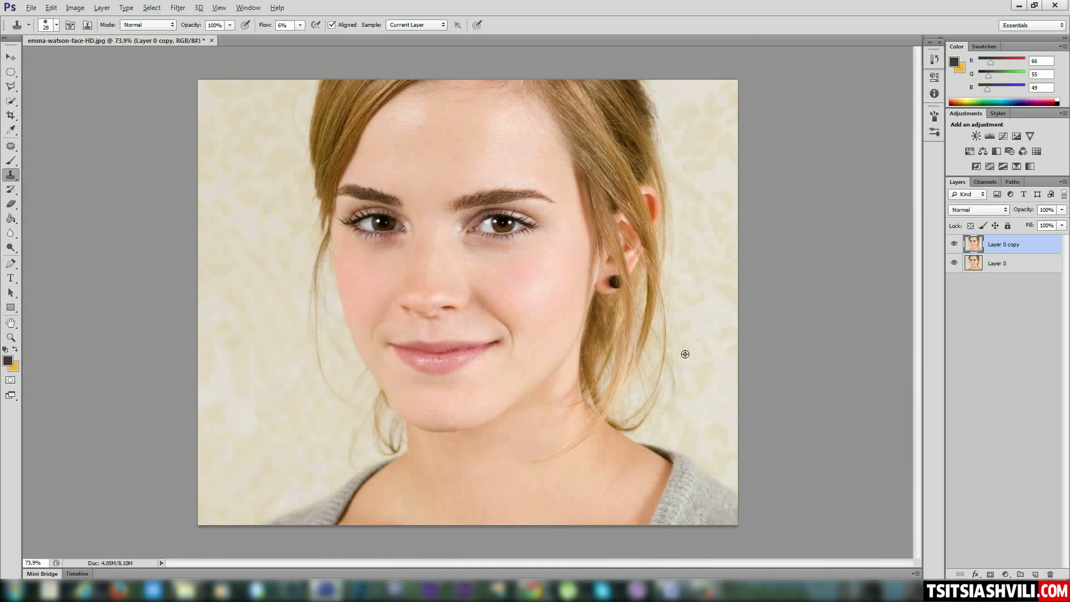
key(alt)
scroll(445, 226, up, 3)
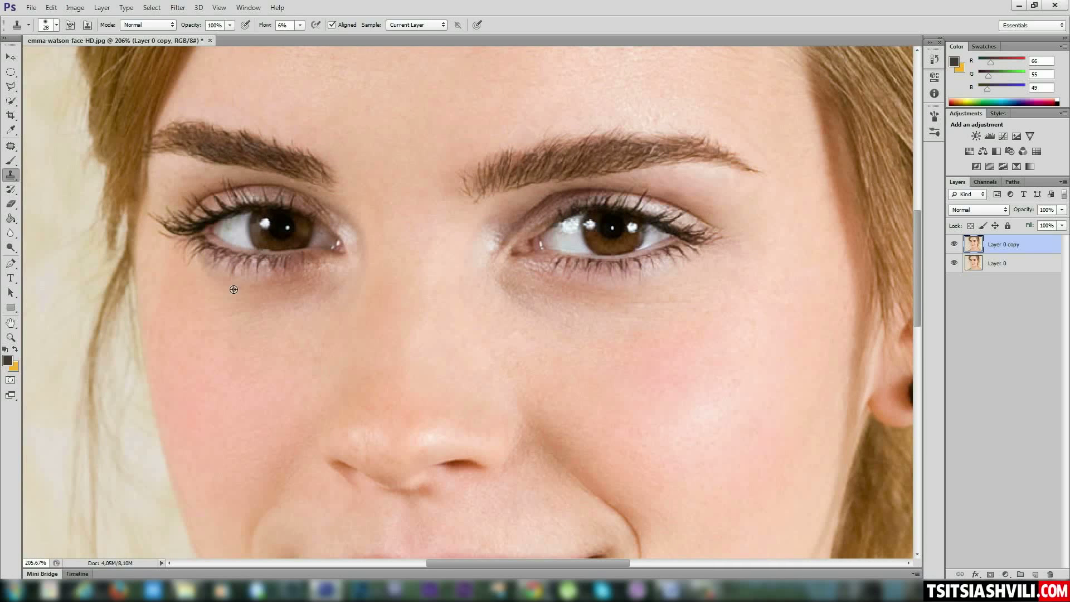
drag(682, 223, 693, 349)
drag(559, 216, 586, 282)
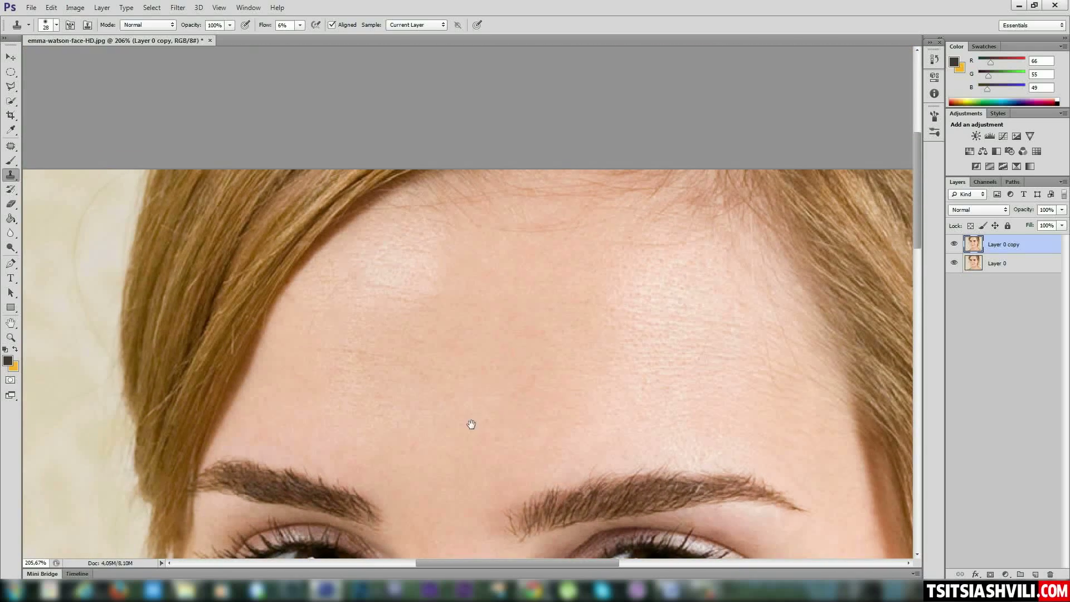
drag(469, 425, 535, 189)
scroll(535, 189, down, 5)
scroll(556, 203, right, 3)
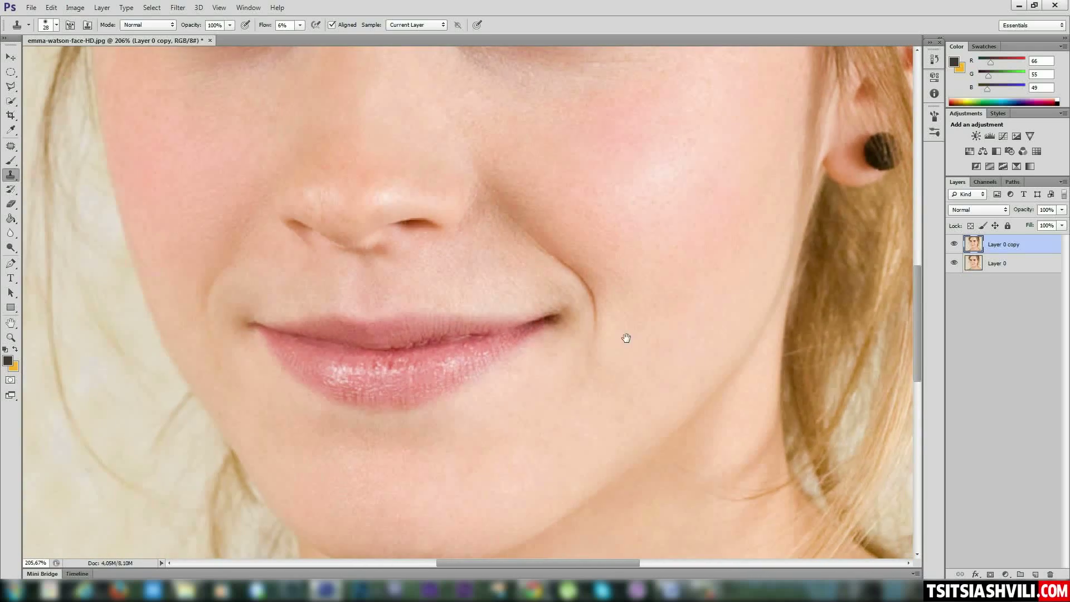
scroll(627, 338, down, 6)
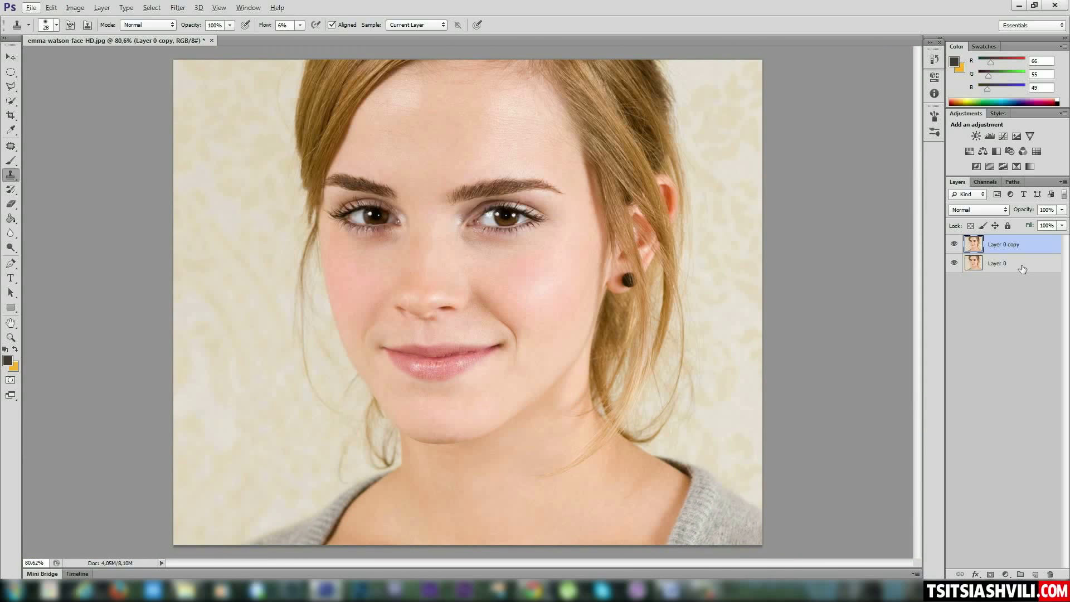
Toggle the visibility of Layer 0 copy repeatedly to compare the retouched portrait with the original
click(954, 245)
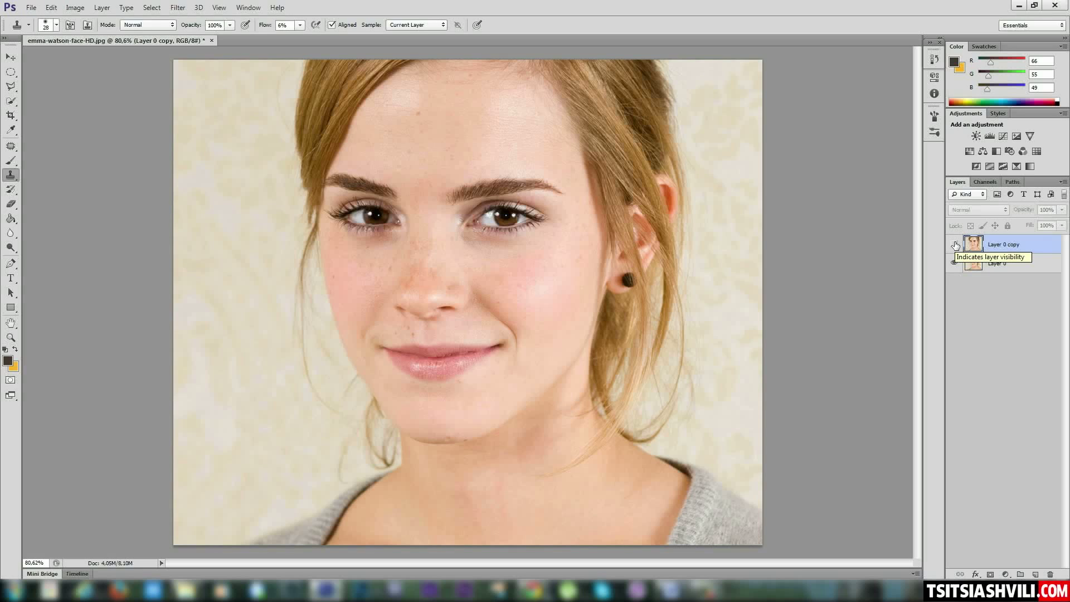
click(955, 245)
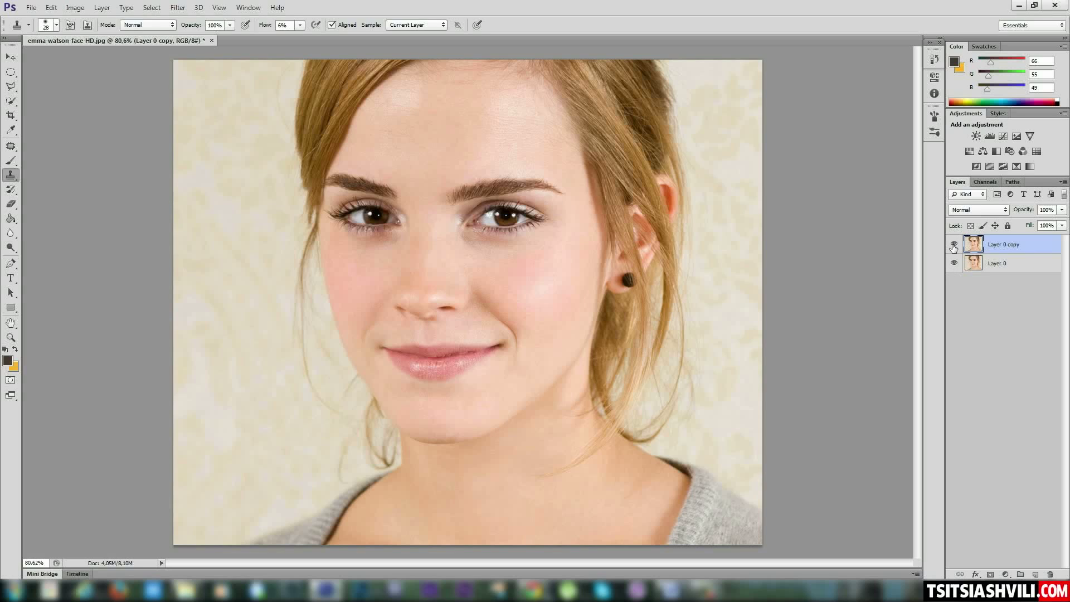
click(954, 245)
click(954, 246)
click(953, 245)
click(954, 245)
click(954, 245)
click(953, 245)
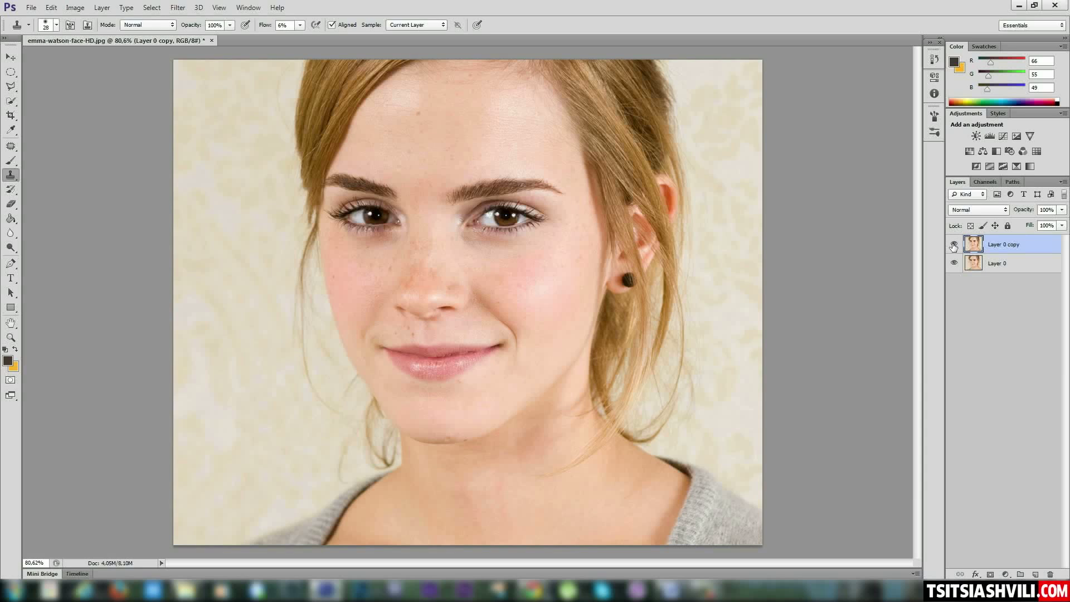
click(953, 245)
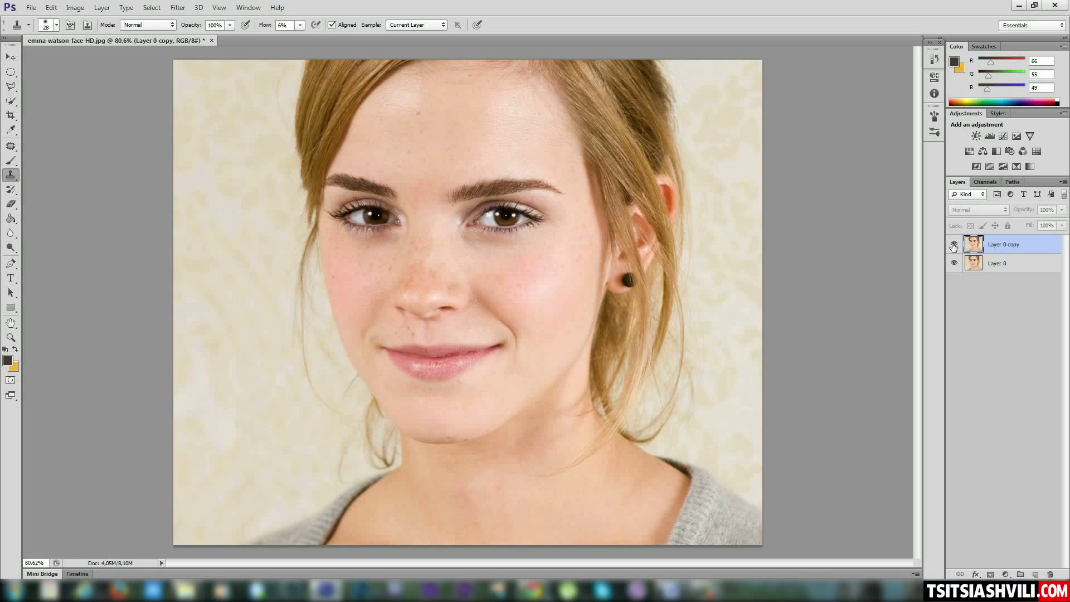
click(954, 245)
click(953, 245)
click(953, 245)
click(954, 245)
click(953, 245)
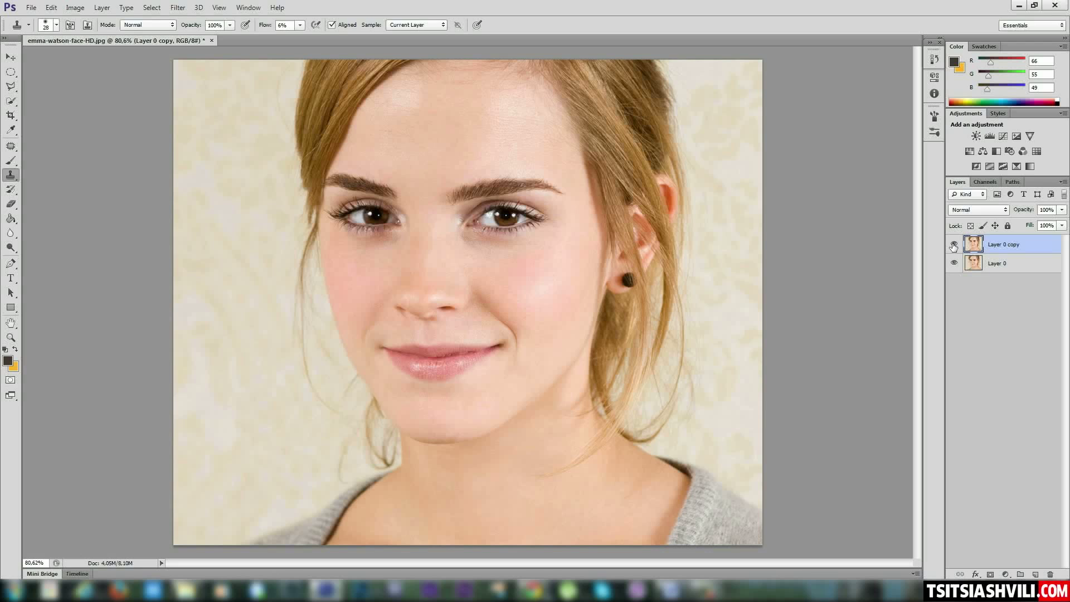
click(954, 246)
click(953, 246)
Set the Clone Stamp brush to 59 px and clone clean mid-chin skin over the lower chin towards the jaw nearer the earring
key(z)
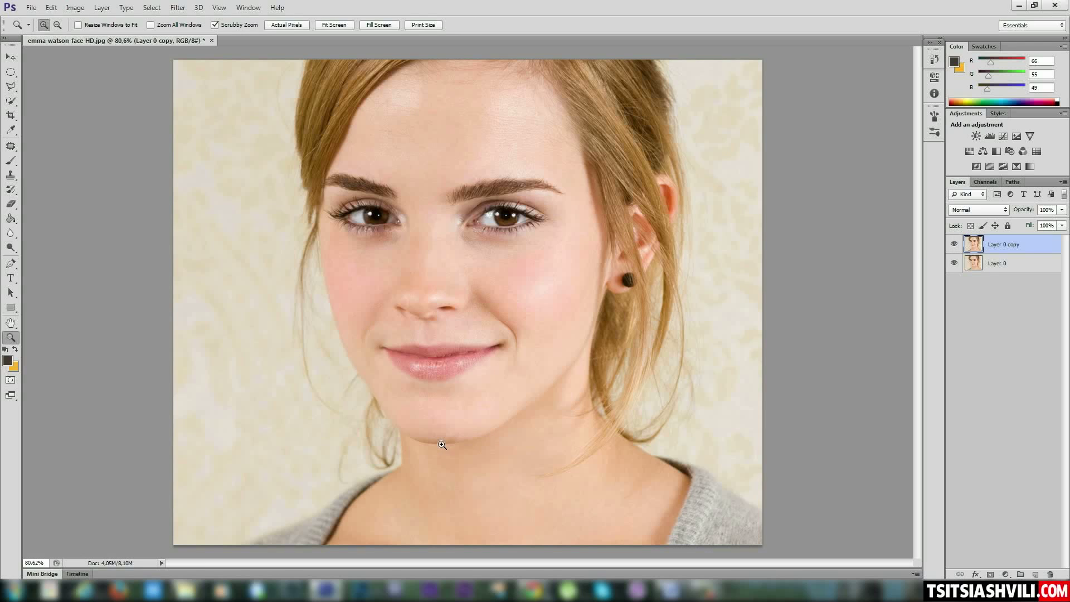
mouse_move(446, 443)
mouse_down()
mouse_move(501, 465)
mouse_move(470, 455)
mouse_up()
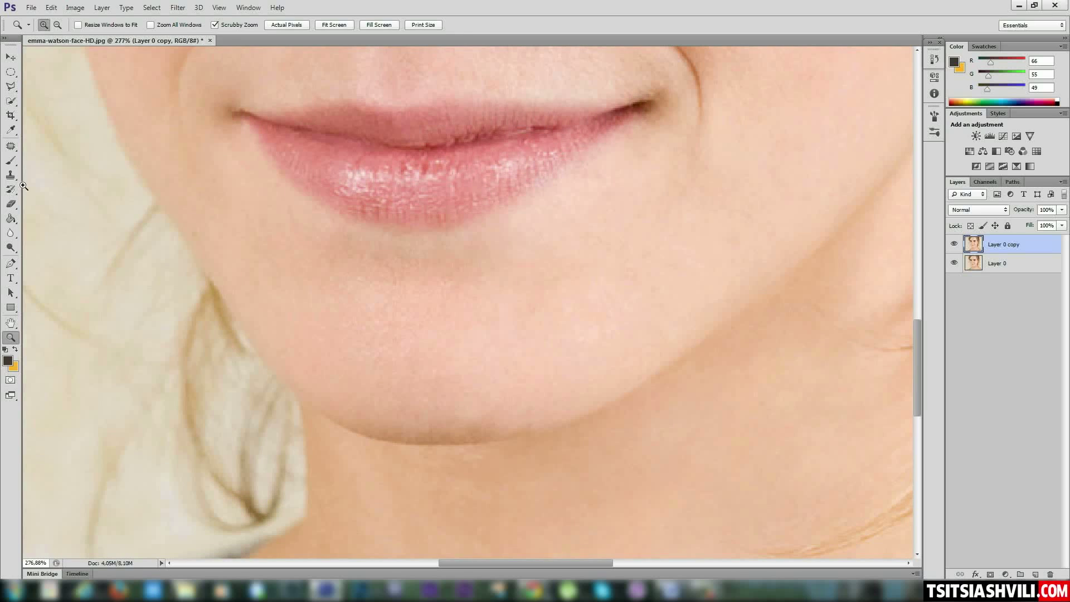
key(s)
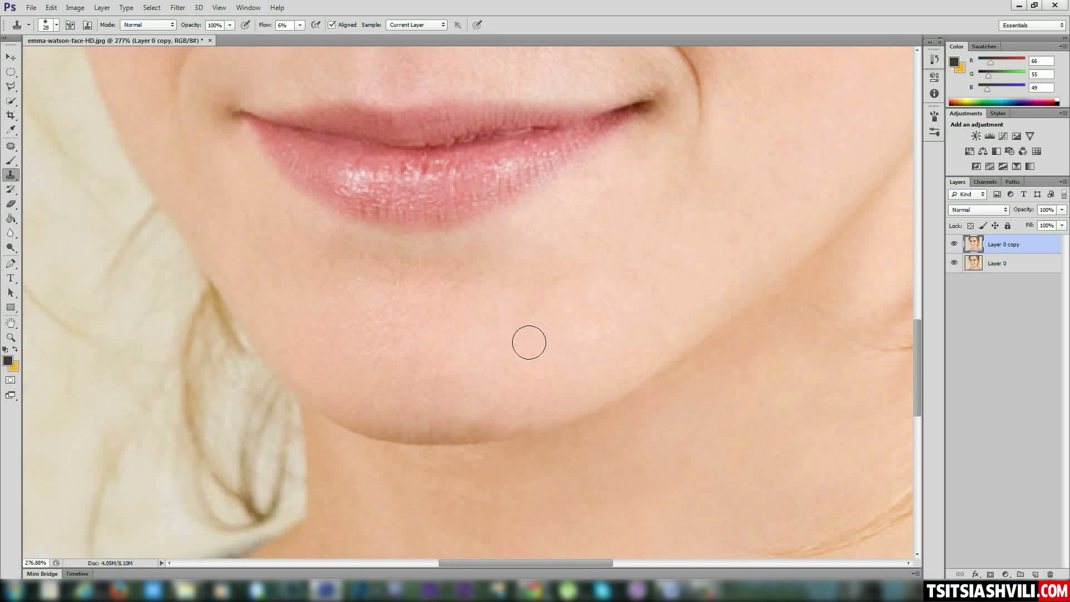
right_click(529, 342)
click(576, 369)
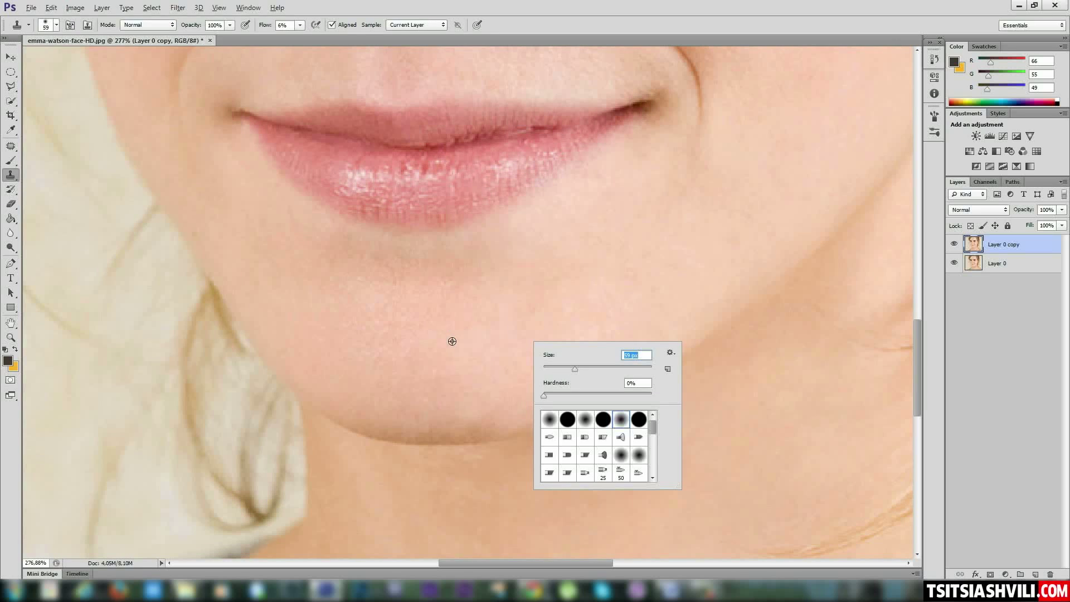
alt+click(451, 342)
mouse_move(480, 399)
mouse_down()
mouse_move(495, 399)
mouse_move(421, 400)
mouse_move(527, 389)
mouse_move(403, 399)
mouse_move(532, 386)
mouse_move(329, 385)
mouse_move(614, 340)
mouse_move(664, 356)
mouse_up()
View the full portrait and hide and show Layer 0 copy again to check the chin touch-up against the original
key(z)
drag(555, 378, 447, 329)
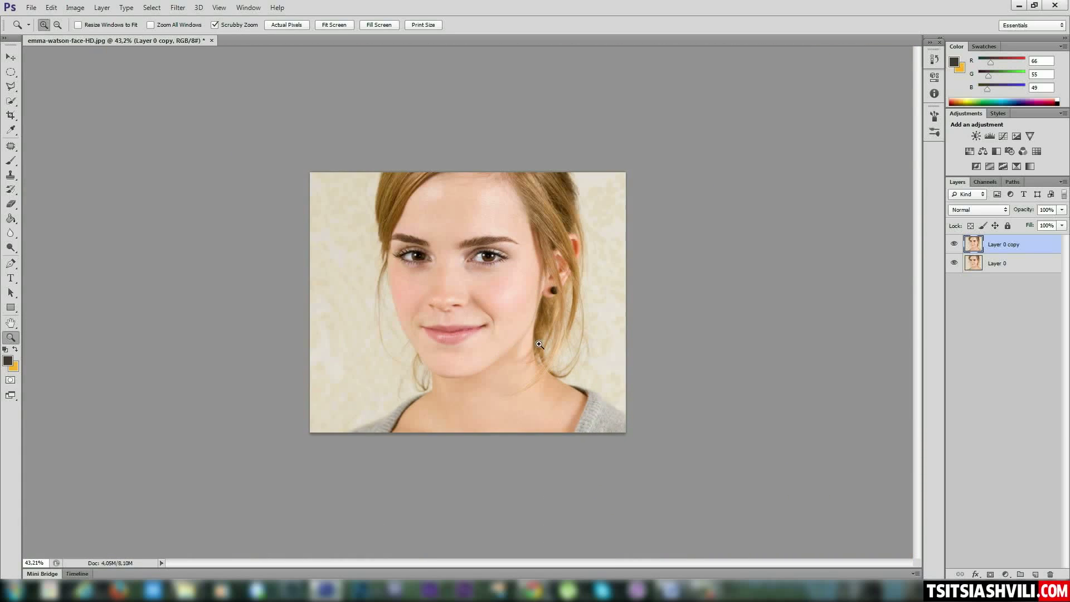
drag(497, 361, 523, 370)
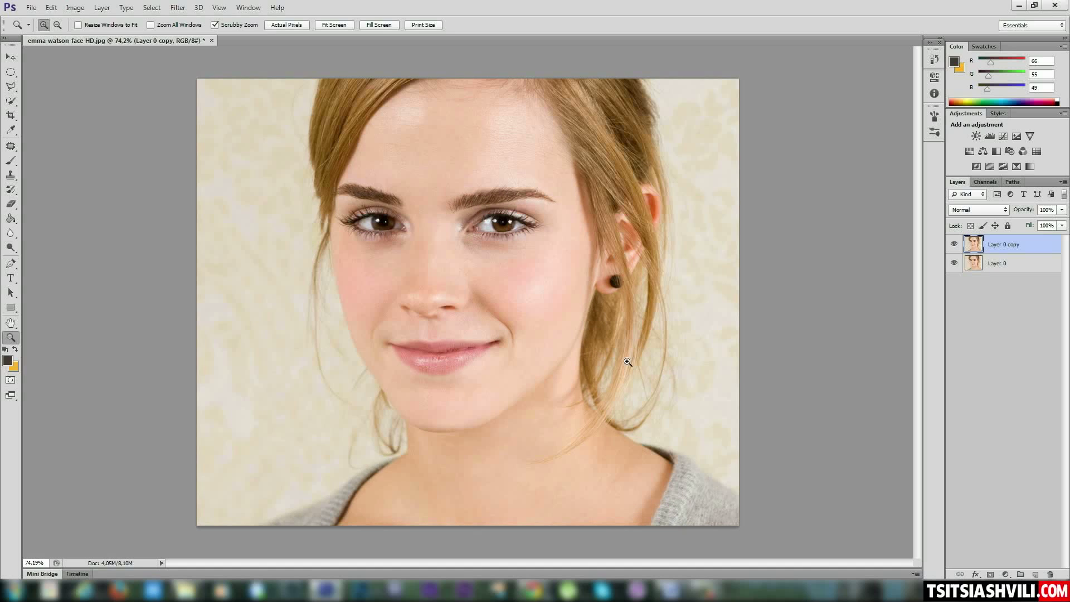
click(954, 245)
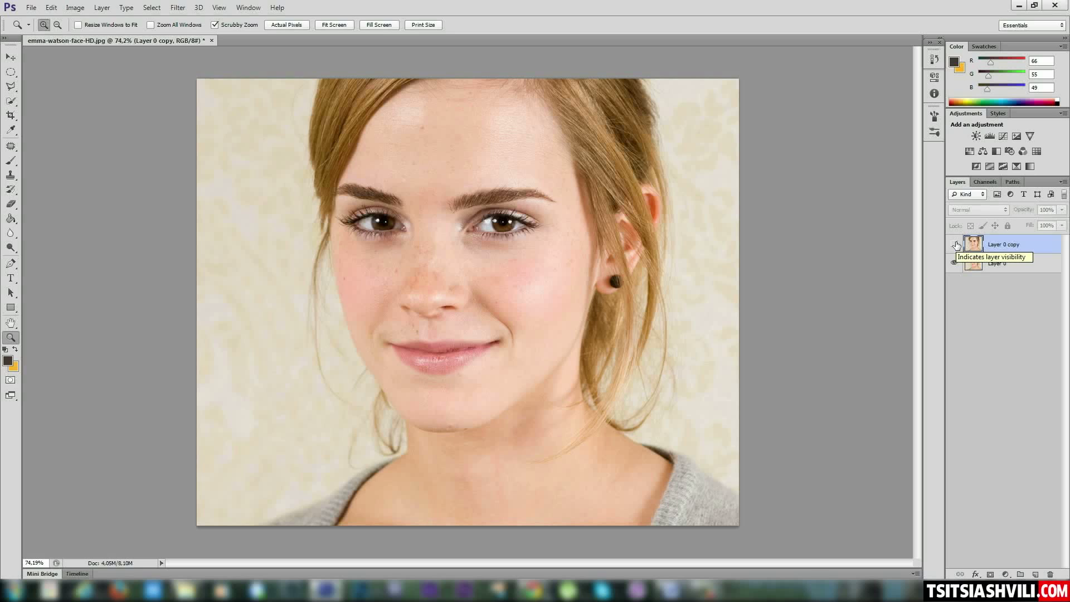
click(954, 244)
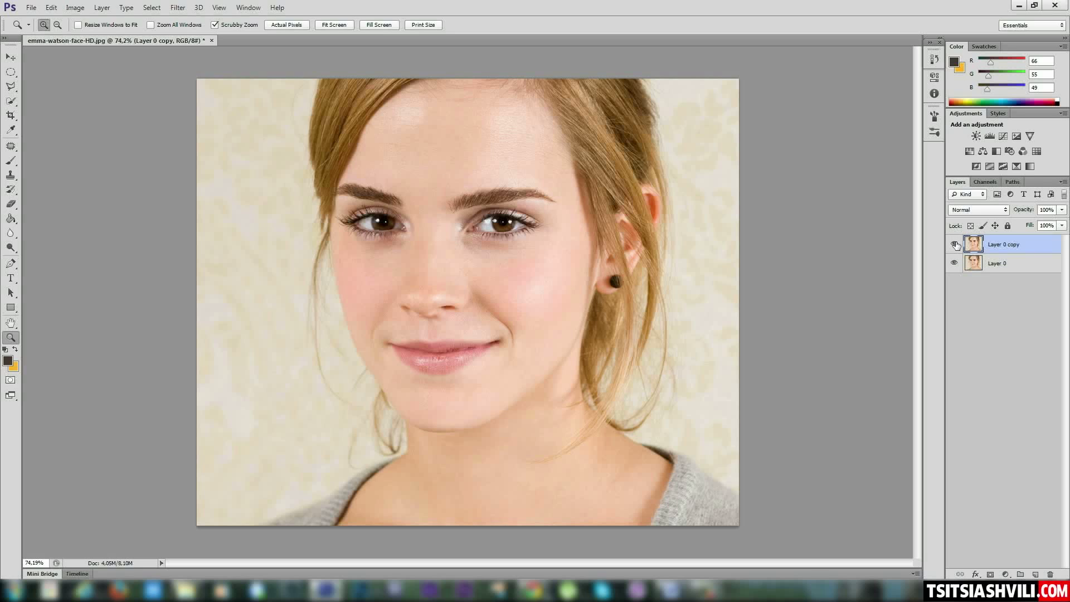
click(954, 245)
click(955, 245)
click(954, 245)
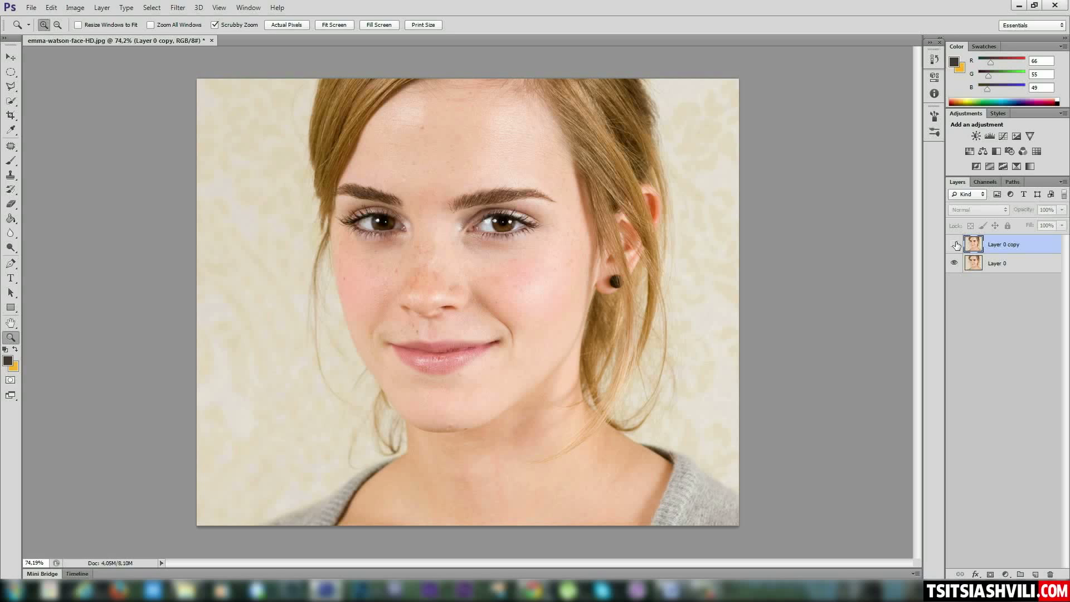
click(954, 244)
click(955, 244)
click(955, 245)
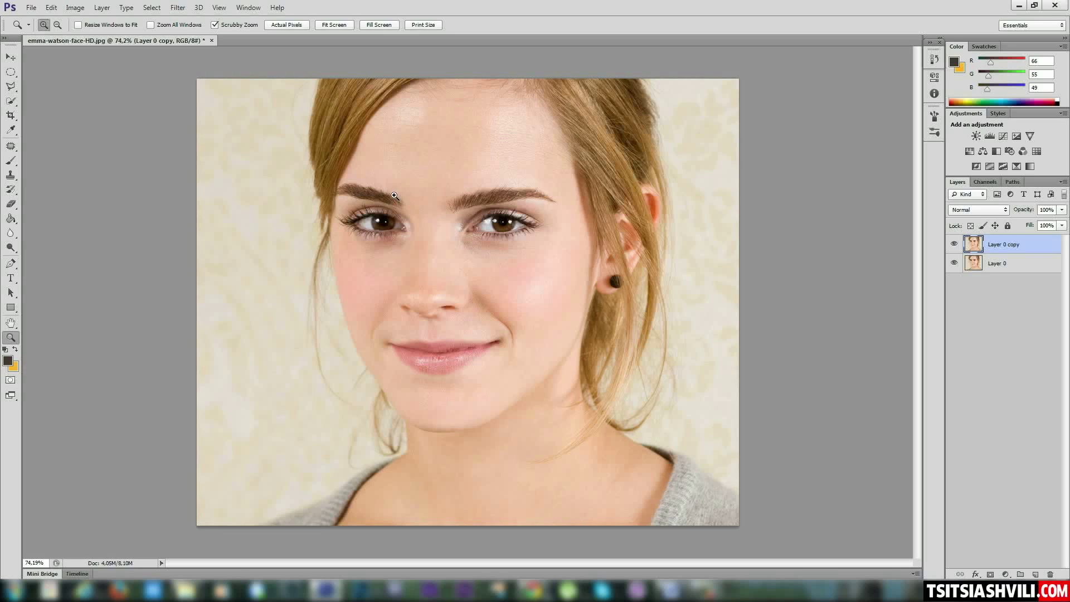
Inspect the eyebrows, eyes, nose and cheeks at close range for remaining flaws and natural skin texture
drag(394, 196, 487, 229)
drag(751, 191, 533, 257)
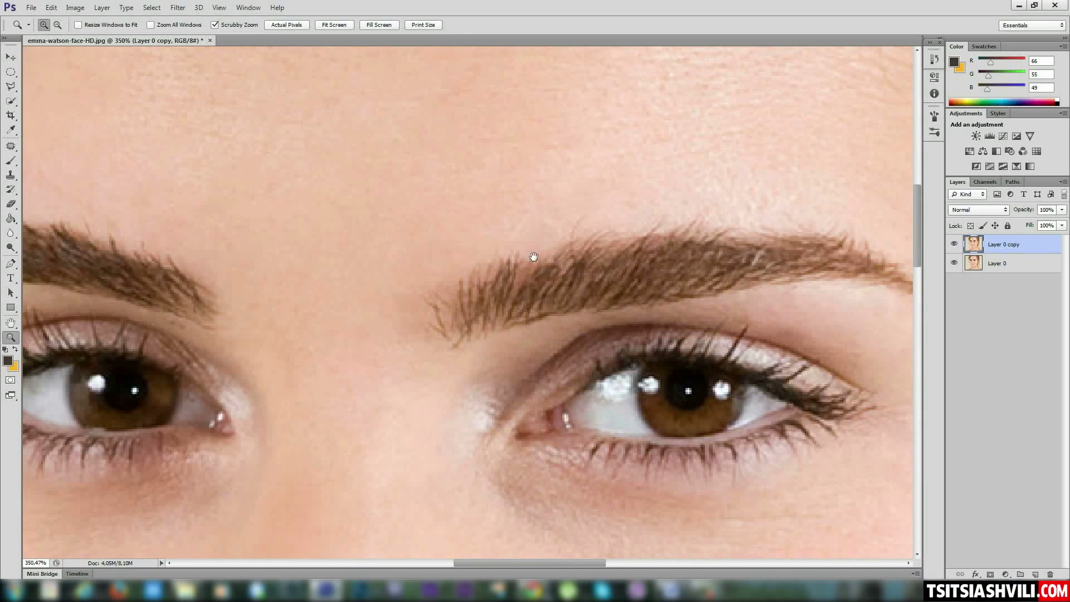
scroll(515, 441, down, 5)
scroll(418, 334, left, 4)
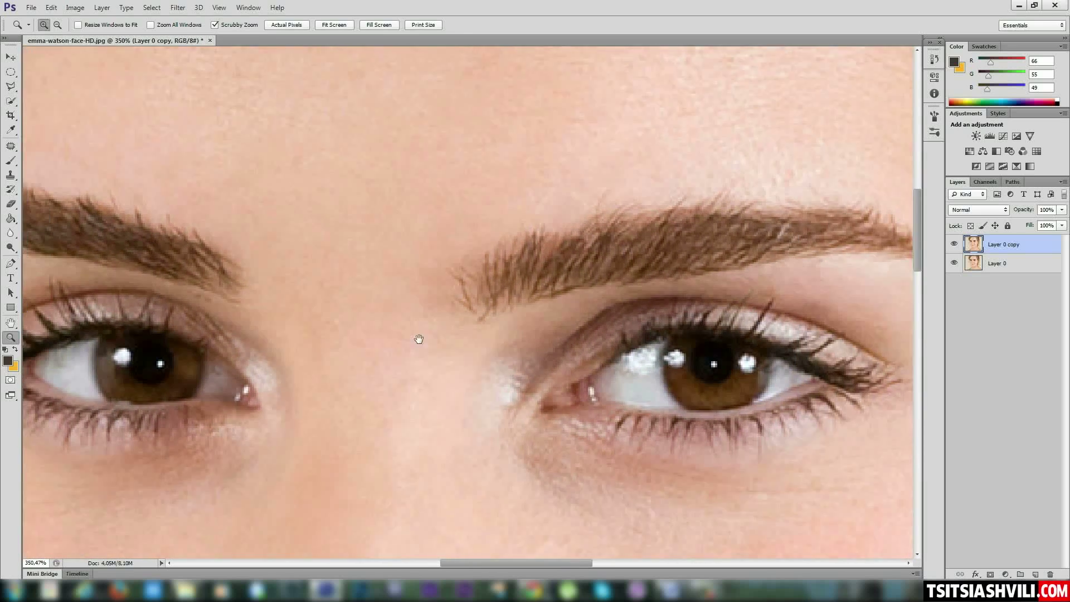
drag(502, 388, 459, 359)
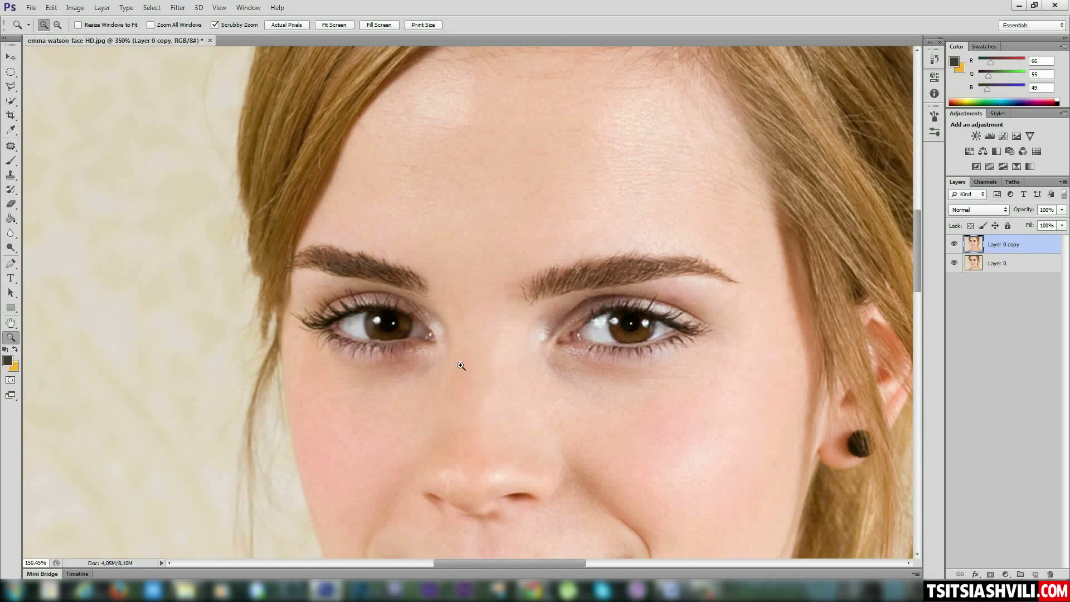
drag(564, 444, 540, 334)
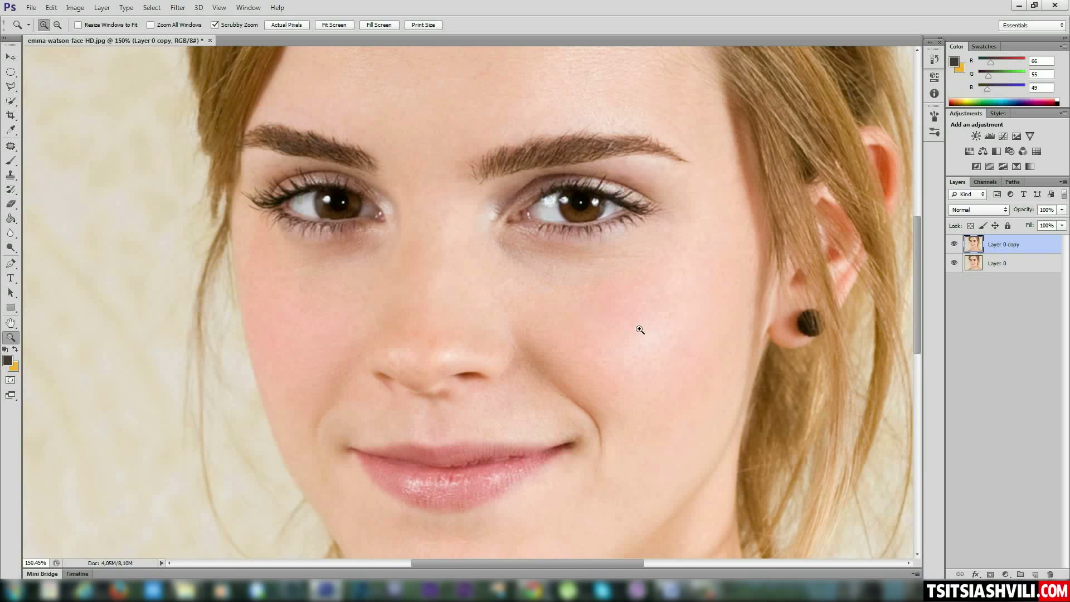
drag(589, 334, 500, 200)
drag(422, 192, 518, 303)
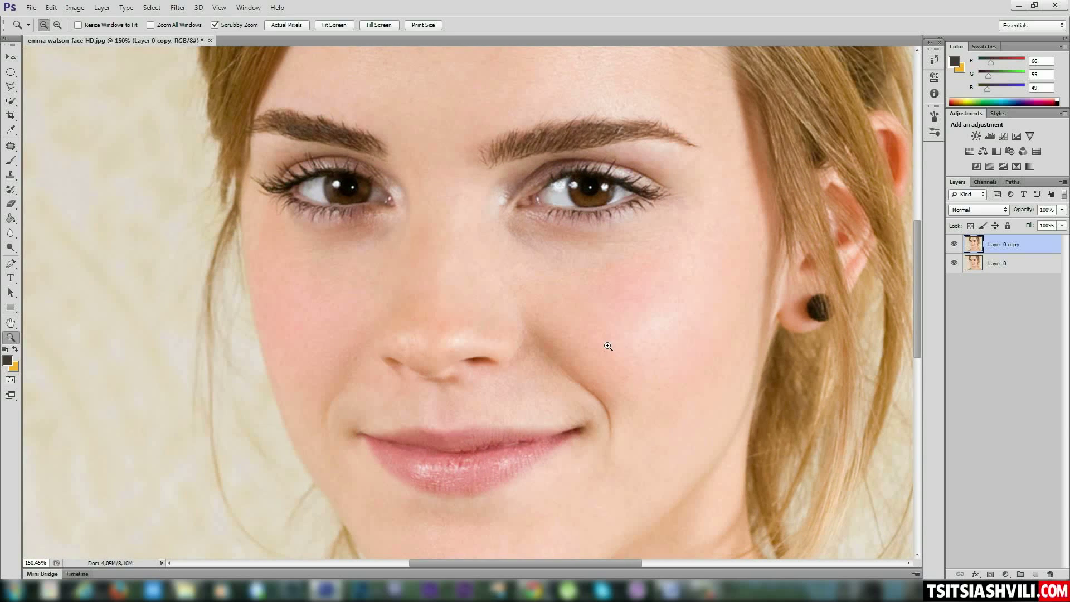
drag(608, 346, 576, 334)
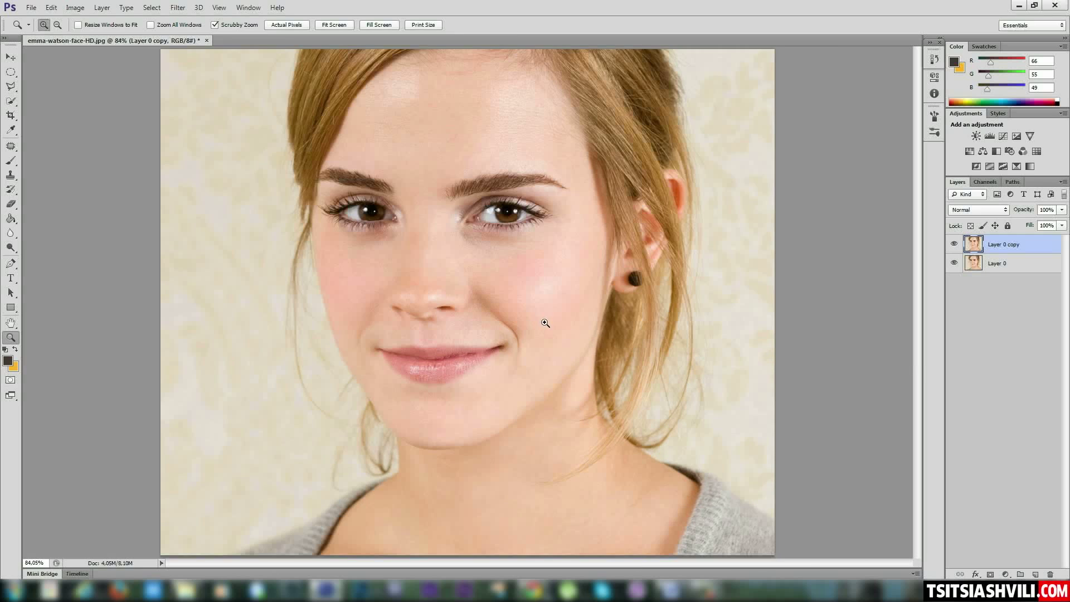
drag(466, 295, 682, 331)
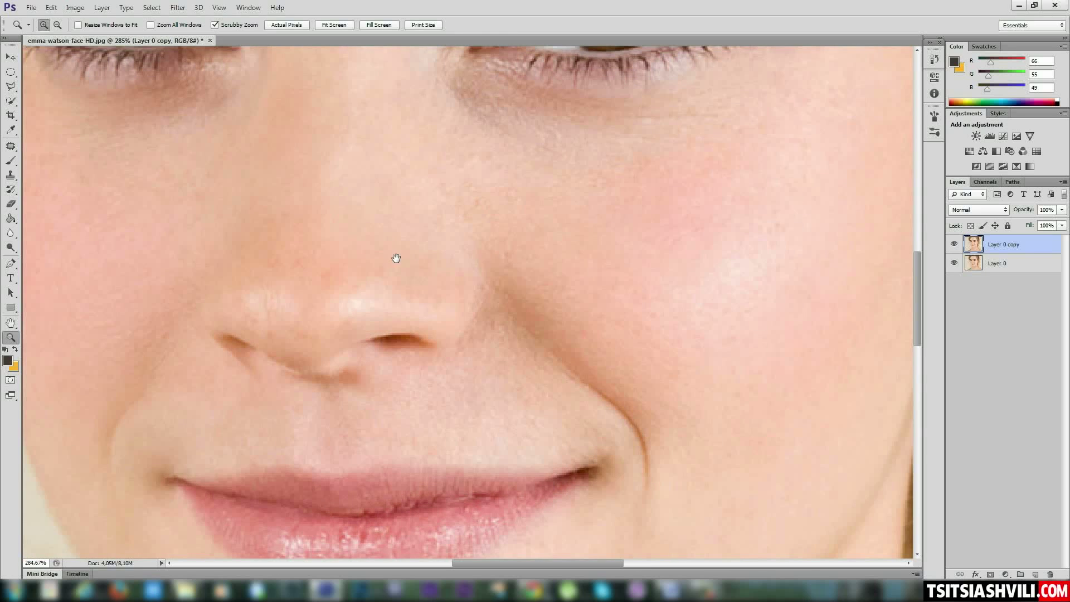
Examine the skin texture around the cheeks, eyes and forehead up close and across the whole face
drag(396, 258, 637, 301)
drag(527, 155, 583, 306)
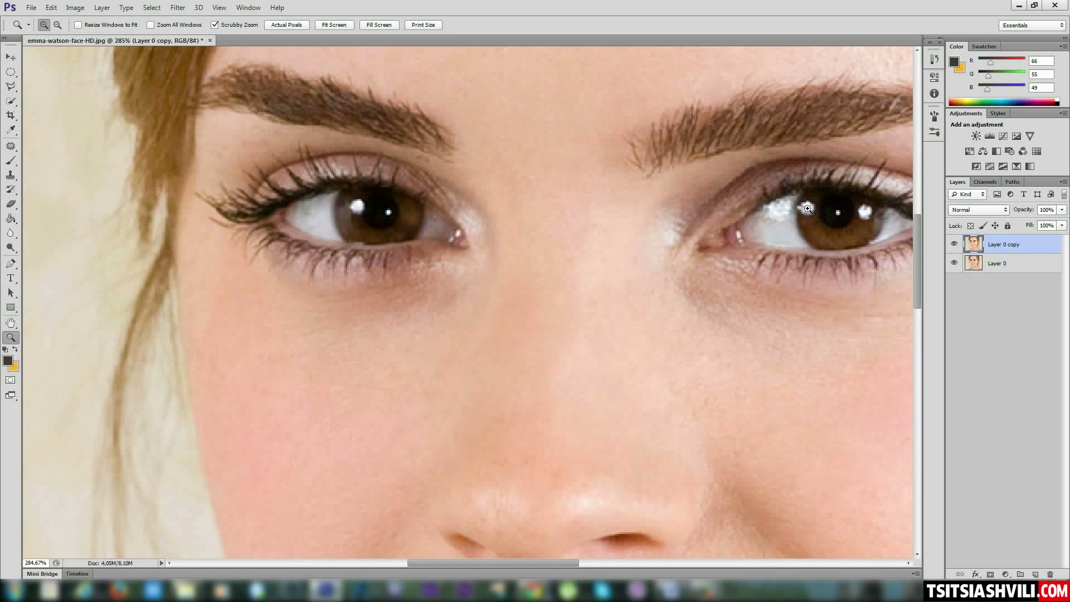
drag(530, 187, 509, 289)
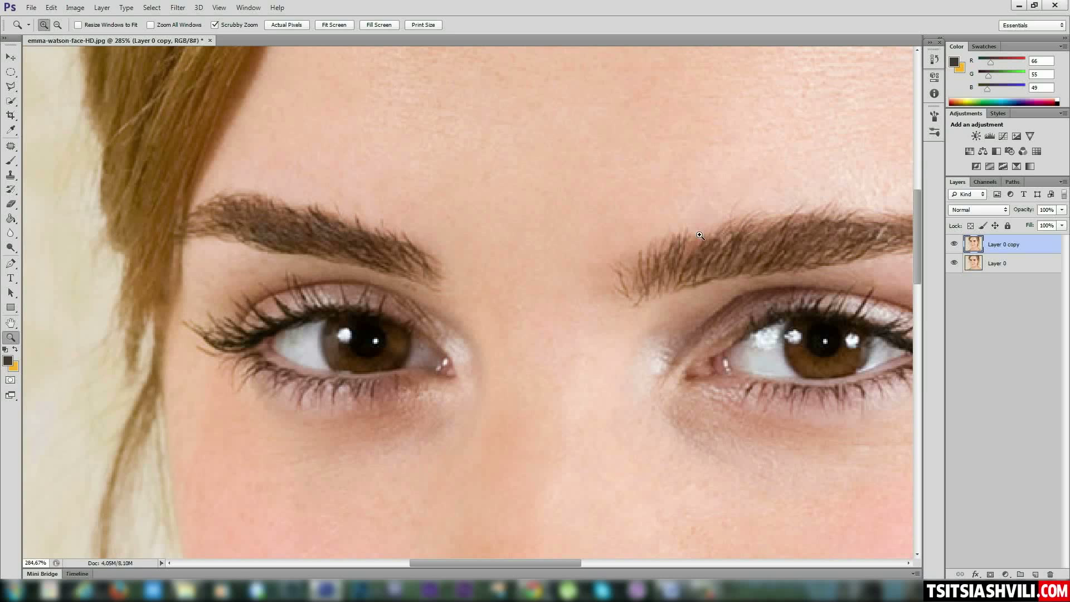
drag(560, 295, 490, 299)
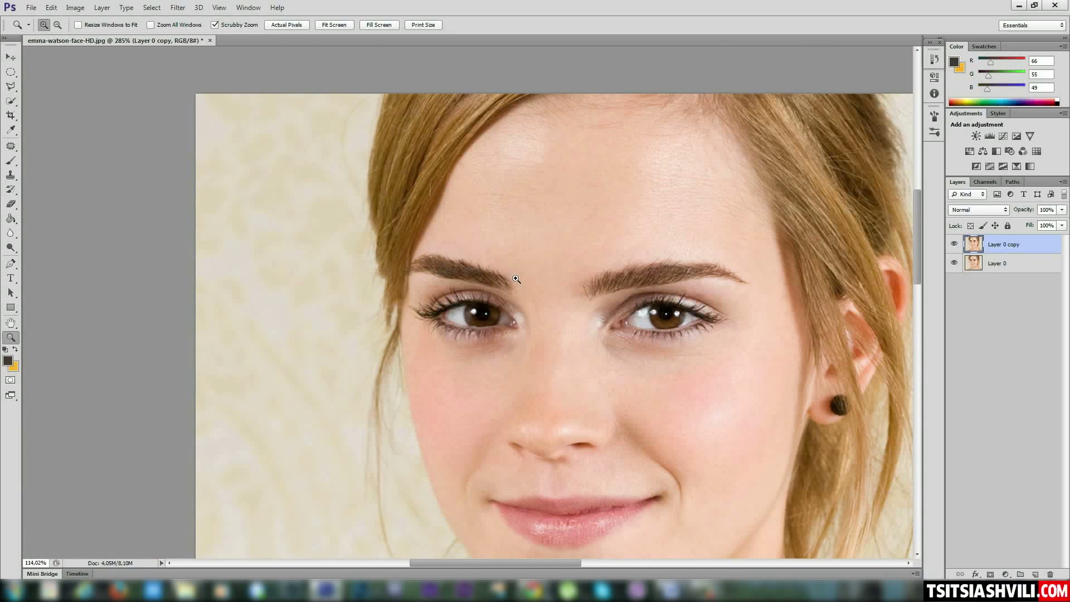
drag(672, 398, 523, 265)
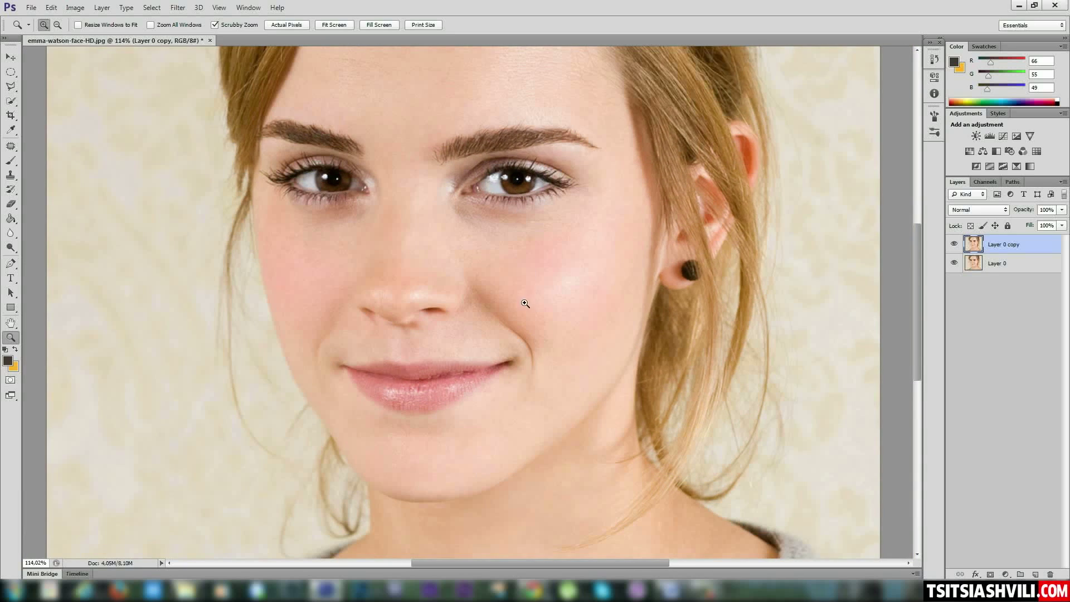
Try smoothing the skin on the cheeks, chin, nose and forehead with a 78 px Blur tool at 100% strength
drag(462, 279, 504, 301)
click(10, 233)
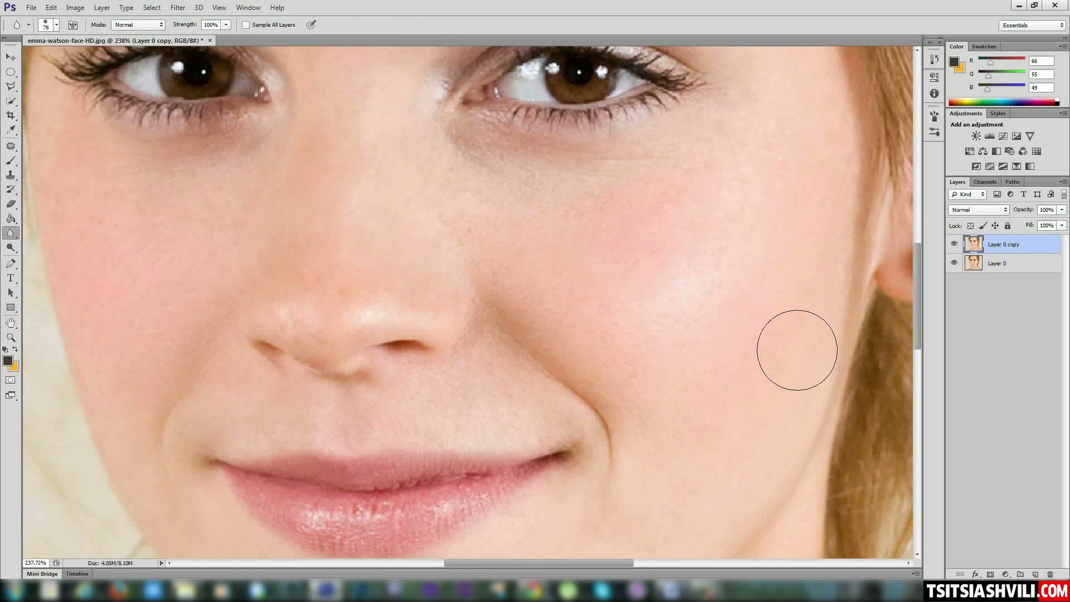
mouse_move(701, 247)
mouse_down()
mouse_move(740, 271)
mouse_move(703, 285)
mouse_move(717, 316)
mouse_move(708, 319)
mouse_move(746, 171)
mouse_move(657, 373)
mouse_move(733, 282)
mouse_move(673, 328)
mouse_move(706, 256)
mouse_move(692, 269)
mouse_move(594, 280)
mouse_move(622, 244)
mouse_move(487, 221)
mouse_move(732, 167)
mouse_move(516, 180)
mouse_move(723, 352)
mouse_move(561, 282)
mouse_move(698, 438)
mouse_move(567, 296)
mouse_move(659, 465)
mouse_move(785, 183)
mouse_move(764, 427)
mouse_move(800, 296)
mouse_move(809, 101)
mouse_move(726, 224)
mouse_move(486, 169)
mouse_move(558, 203)
mouse_move(711, 160)
mouse_move(534, 197)
mouse_move(702, 130)
mouse_move(520, 193)
mouse_move(484, 190)
mouse_move(586, 297)
mouse_move(622, 363)
mouse_move(521, 294)
mouse_move(622, 397)
mouse_move(413, 399)
mouse_move(534, 390)
mouse_move(545, 338)
mouse_move(476, 382)
mouse_move(508, 317)
mouse_move(453, 367)
mouse_move(547, 410)
mouse_move(613, 420)
mouse_move(200, 411)
mouse_move(221, 258)
mouse_move(164, 376)
mouse_move(176, 185)
mouse_move(92, 255)
mouse_move(97, 170)
mouse_move(241, 149)
mouse_move(144, 174)
mouse_move(204, 189)
mouse_move(459, 188)
mouse_move(446, 177)
mouse_move(435, 180)
mouse_move(482, 269)
mouse_move(371, 210)
mouse_move(348, 266)
mouse_move(309, 239)
mouse_move(335, 292)
mouse_move(496, 287)
mouse_move(331, 281)
mouse_move(225, 316)
mouse_move(410, 322)
mouse_move(308, 331)
mouse_move(514, 337)
mouse_move(623, 465)
mouse_move(595, 506)
mouse_up()
key(space)
drag(643, 468, 602, 234)
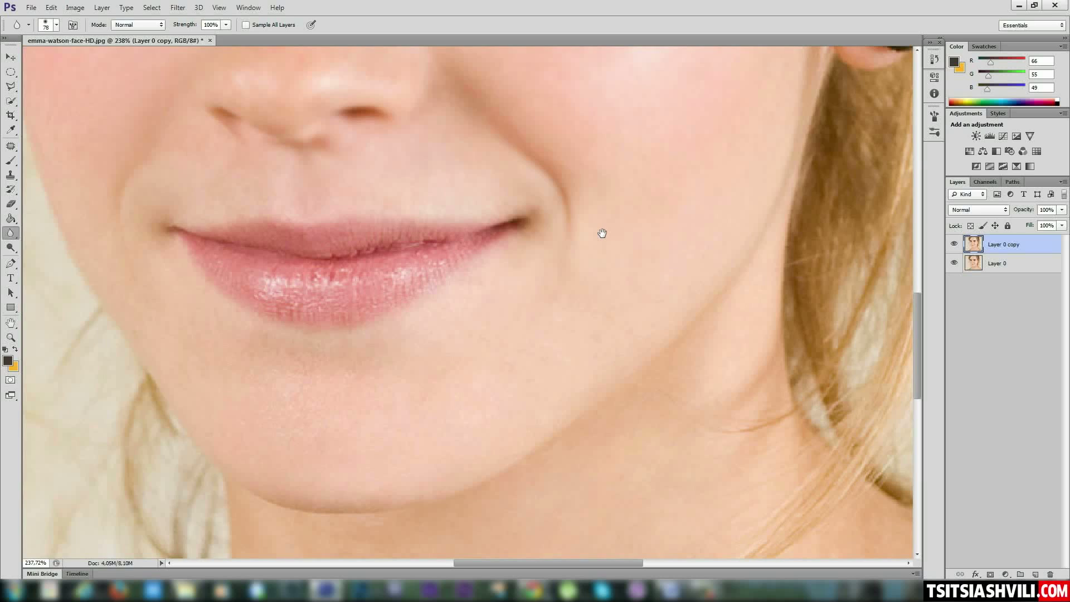
mouse_move(409, 428)
mouse_down()
mouse_move(622, 227)
mouse_move(367, 377)
mouse_move(571, 231)
mouse_move(334, 384)
mouse_move(192, 320)
mouse_move(399, 401)
mouse_move(171, 309)
mouse_move(437, 458)
mouse_move(208, 413)
mouse_move(385, 471)
mouse_move(103, 204)
mouse_move(101, 229)
mouse_move(106, 182)
mouse_move(298, 192)
mouse_move(345, 178)
mouse_move(538, 191)
mouse_up()
key(space)
drag(385, 156, 518, 358)
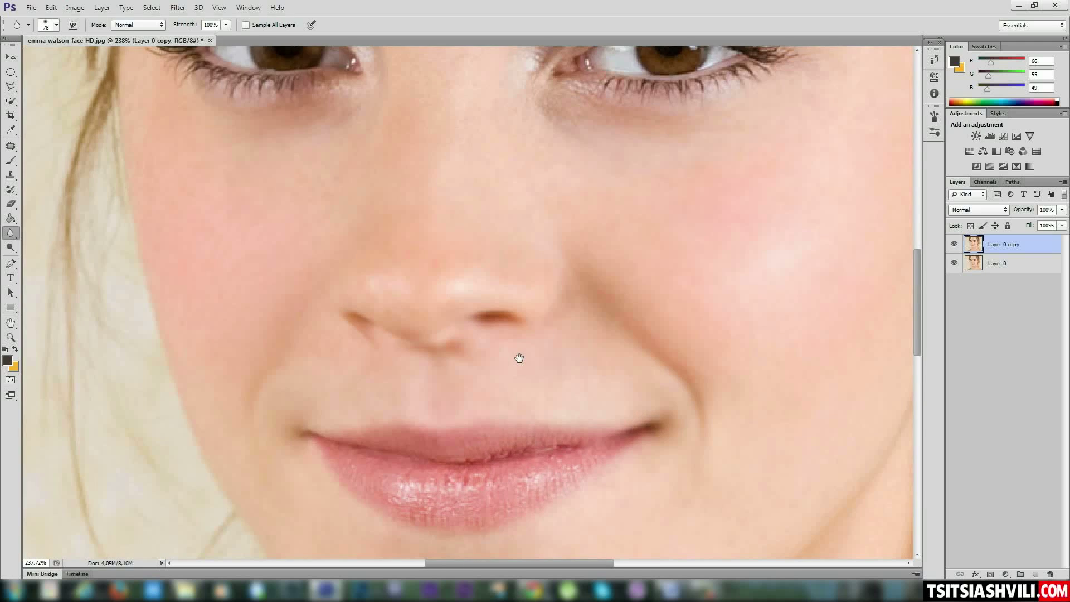
drag(519, 125, 545, 319)
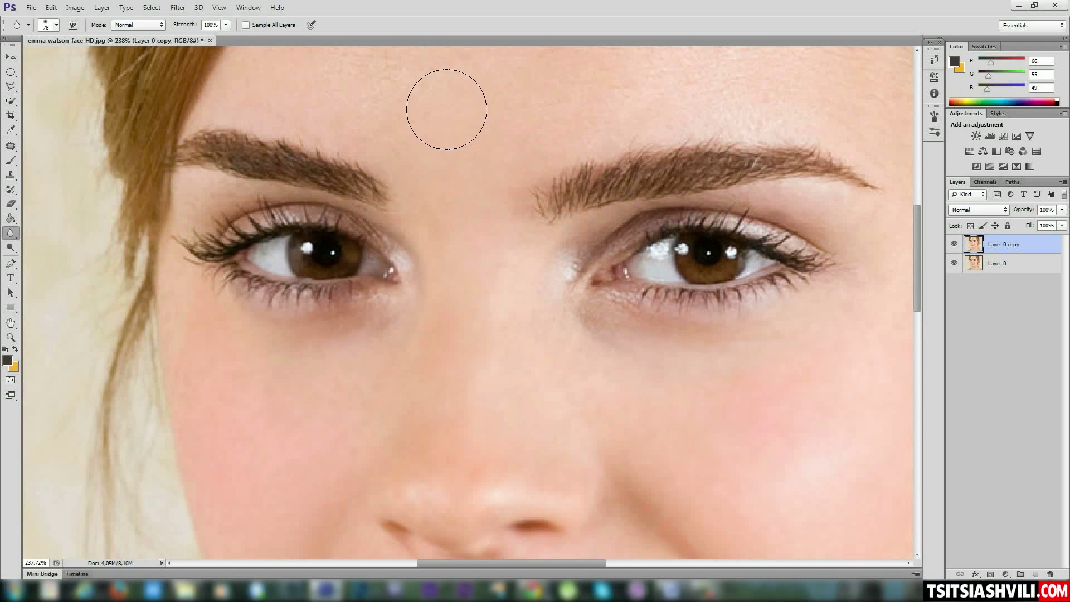
key(space)
drag(554, 120, 581, 290)
mouse_move(373, 256)
mouse_down()
mouse_move(389, 226)
mouse_move(373, 155)
mouse_move(397, 107)
mouse_move(536, 227)
mouse_move(569, 153)
mouse_move(640, 155)
mouse_move(796, 192)
mouse_up()
key(ctrl+0)
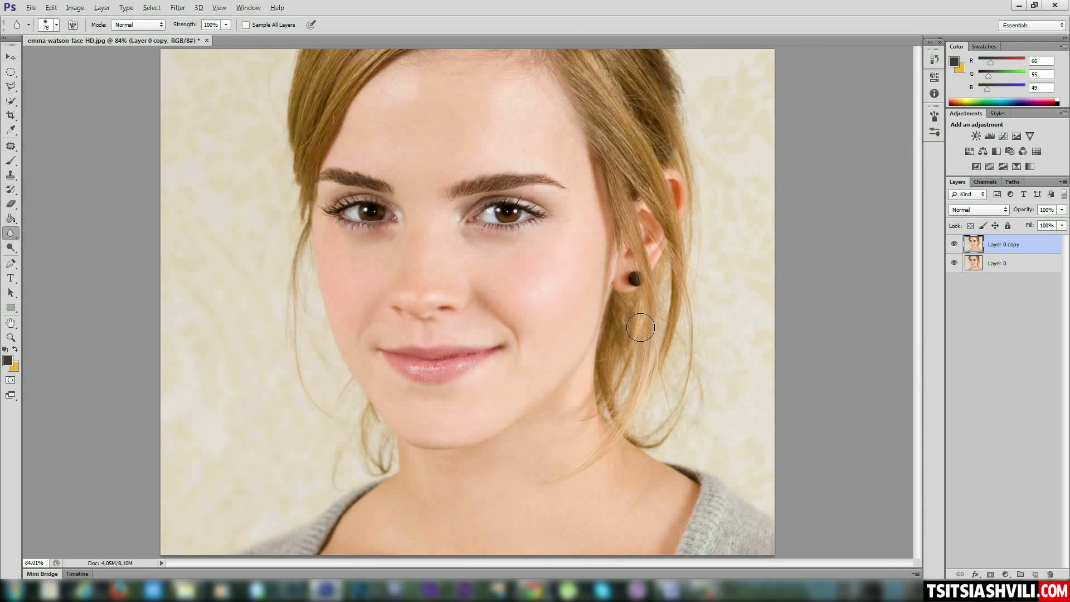
Revert the image history to the last Clone Stamp state, discarding all the Blur tool strokes
scroll(641, 322, down, 2)
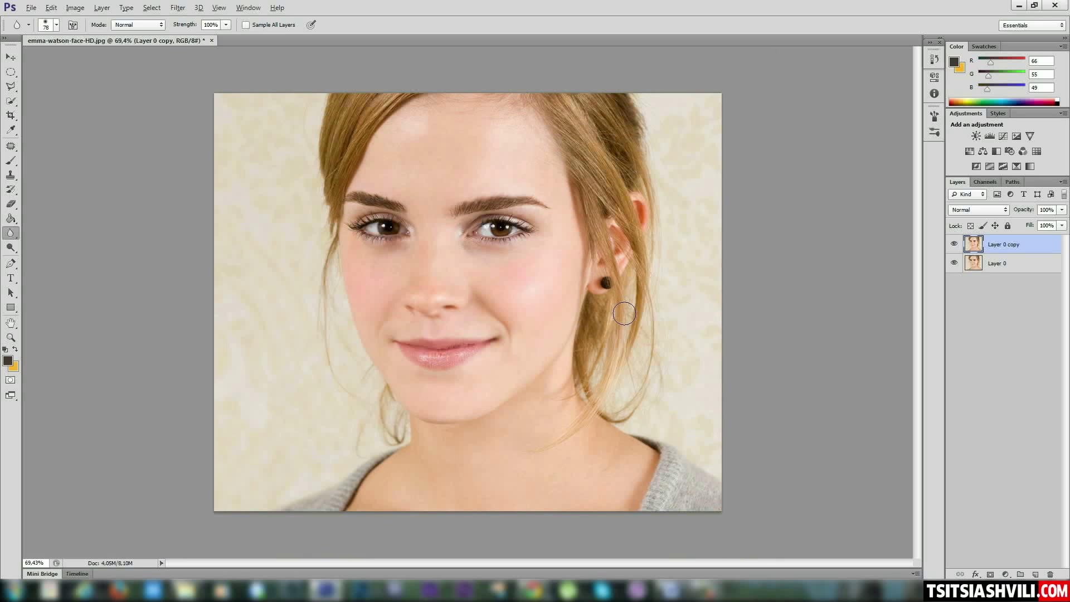
key(alt)
click(934, 59)
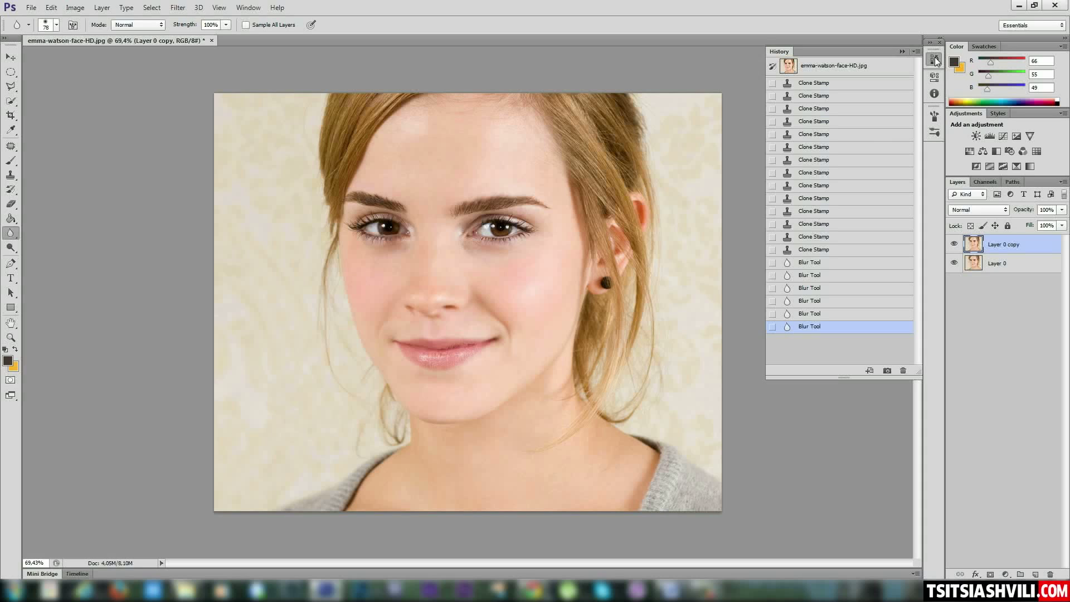
click(815, 251)
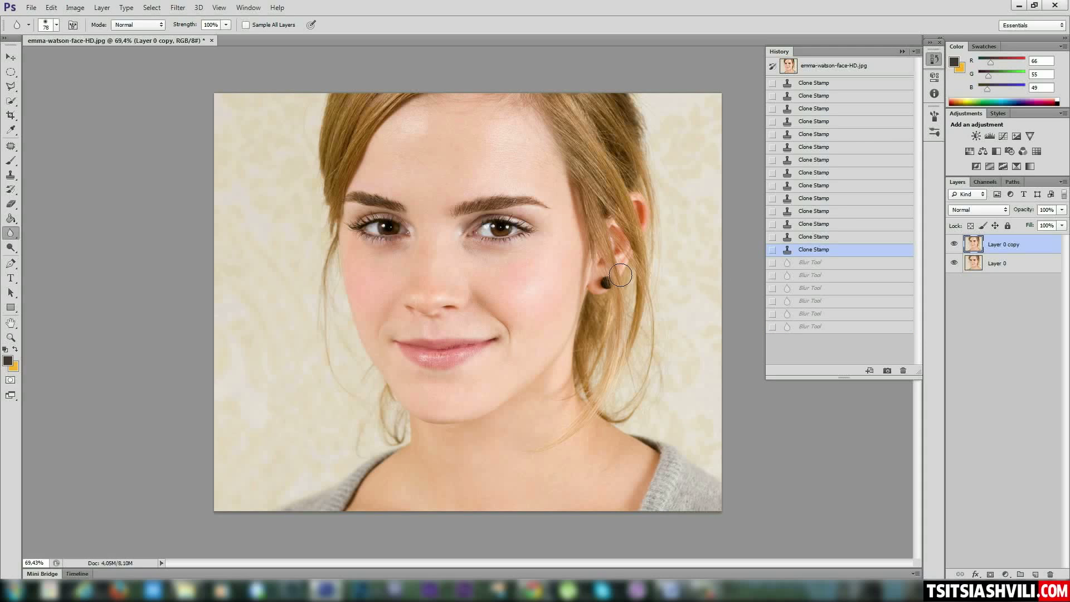
key(z)
drag(525, 290, 583, 303)
click(903, 51)
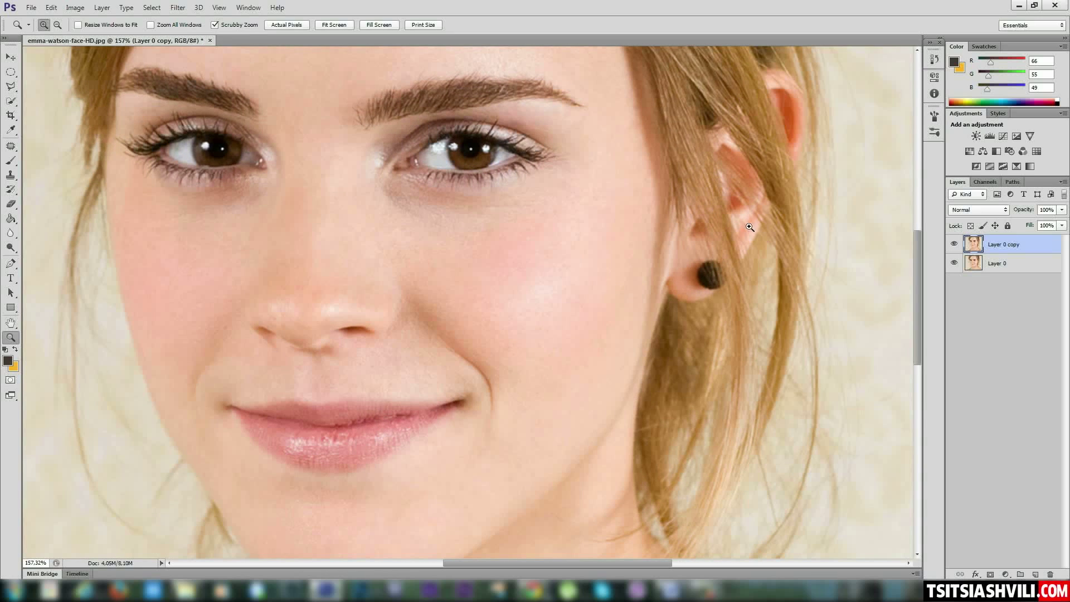
Inspect the natural skin texture around the eyes, nose, mouth, cheeks and forehead at several magnifications
drag(435, 188, 503, 263)
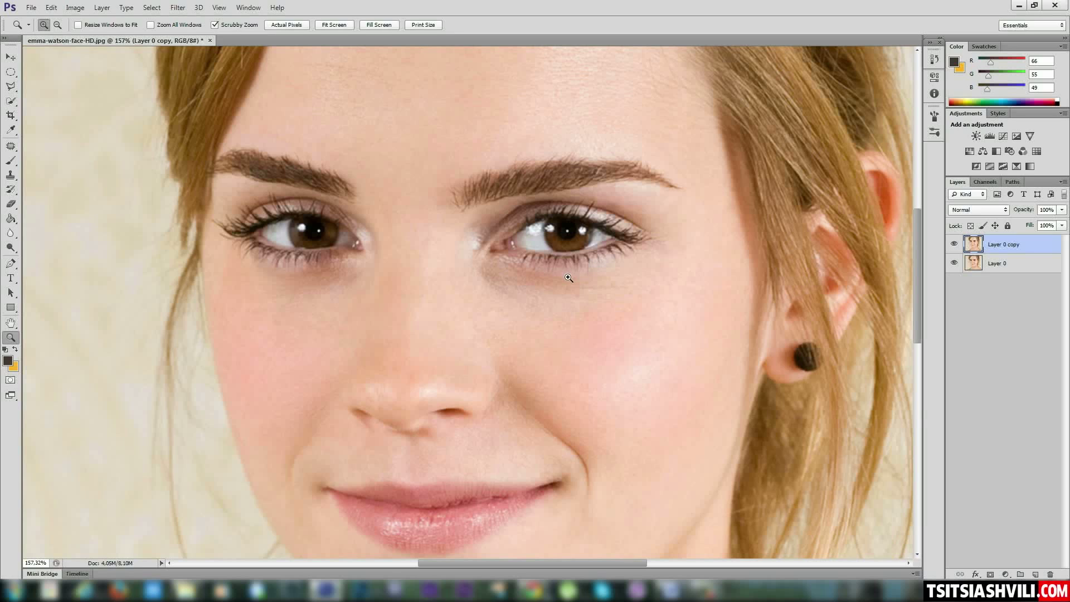
drag(626, 403, 609, 311)
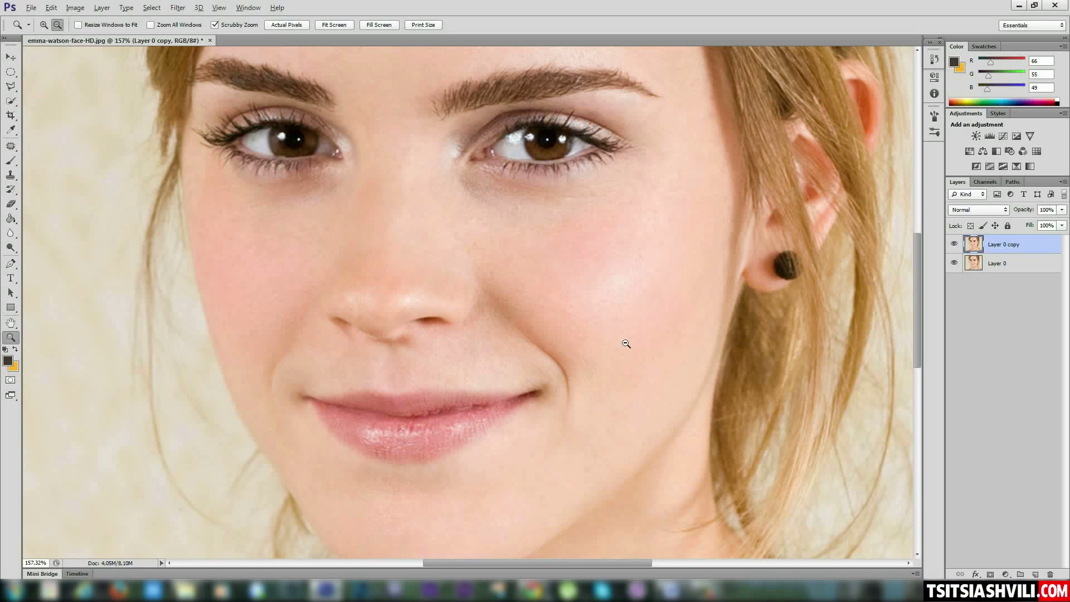
drag(454, 283, 506, 304)
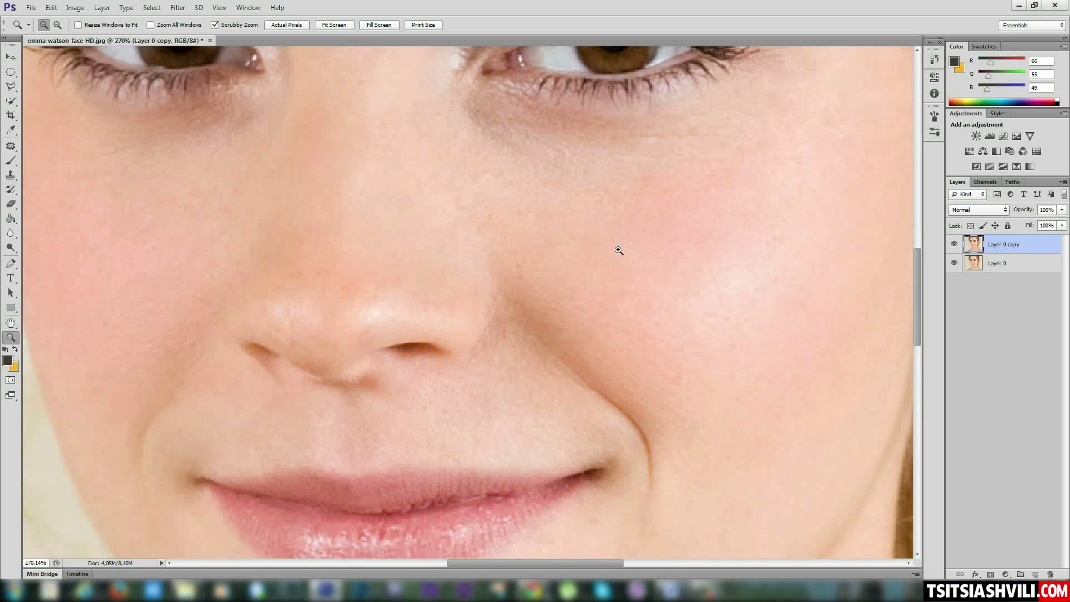
drag(570, 158, 572, 254)
drag(630, 132, 634, 243)
drag(240, 170, 326, 229)
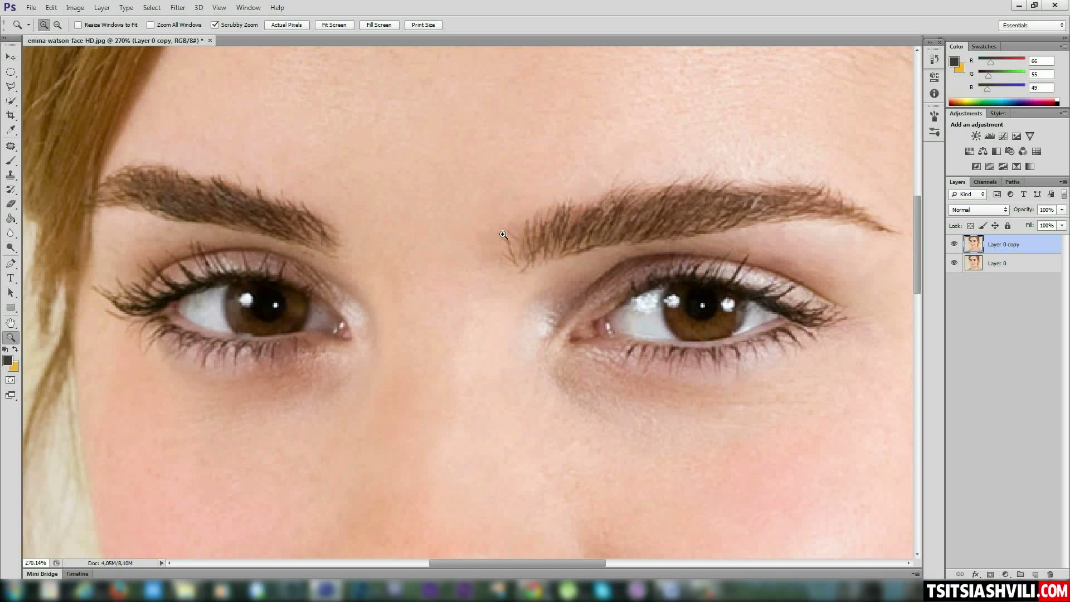
drag(610, 393, 577, 377)
drag(640, 406, 554, 288)
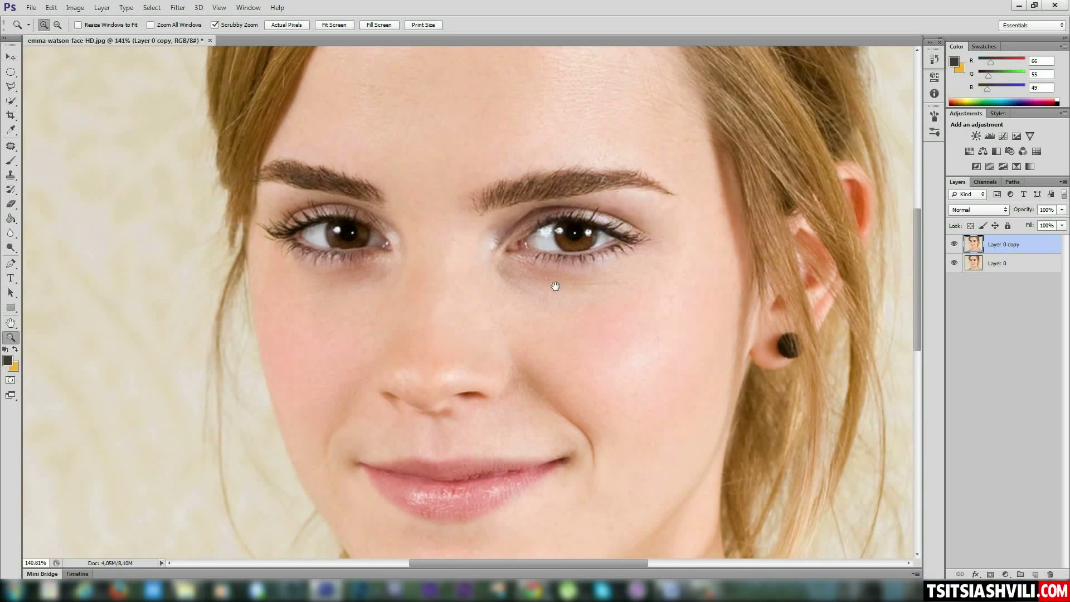
drag(502, 406, 477, 310)
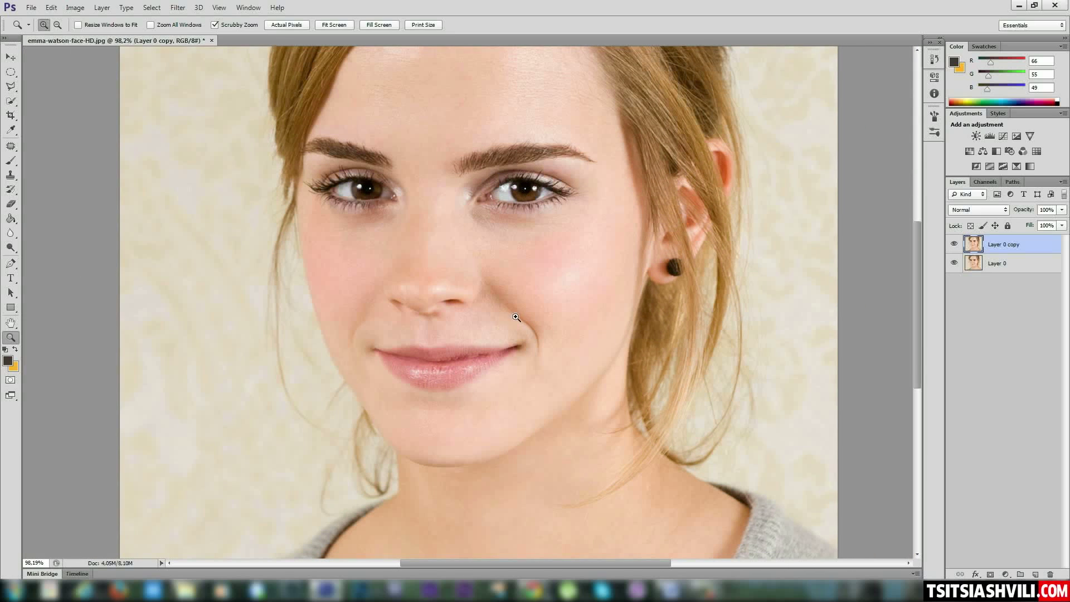
drag(466, 389, 503, 402)
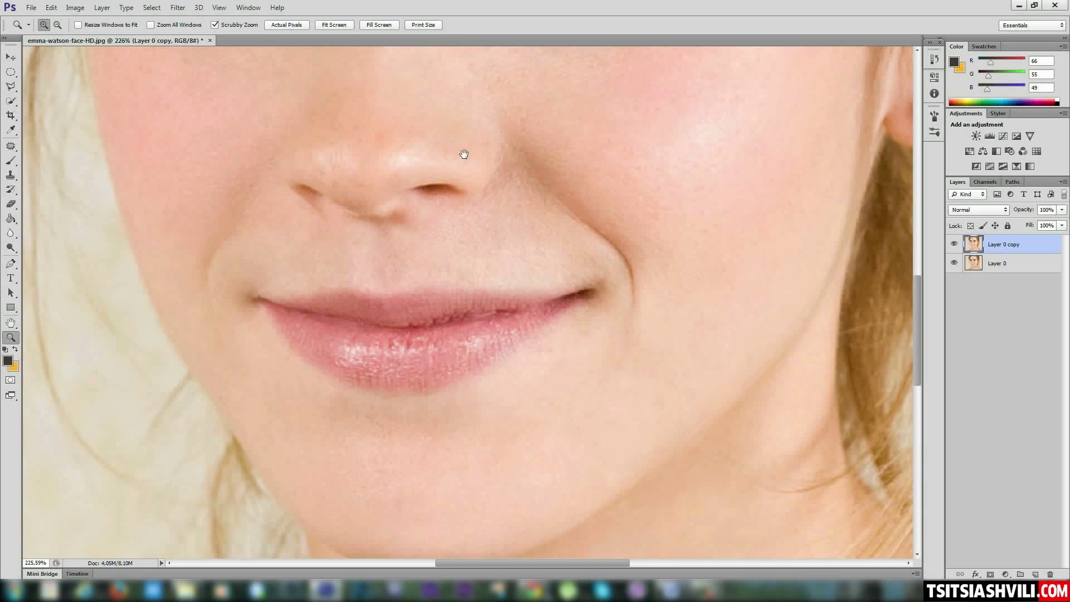
drag(463, 157, 486, 284)
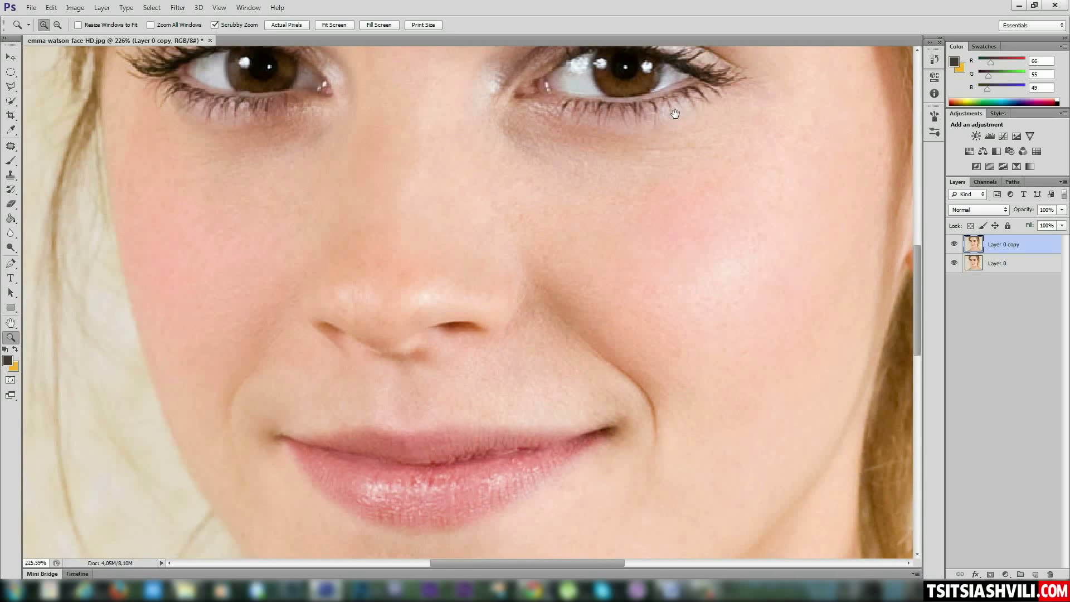
drag(676, 115, 677, 258)
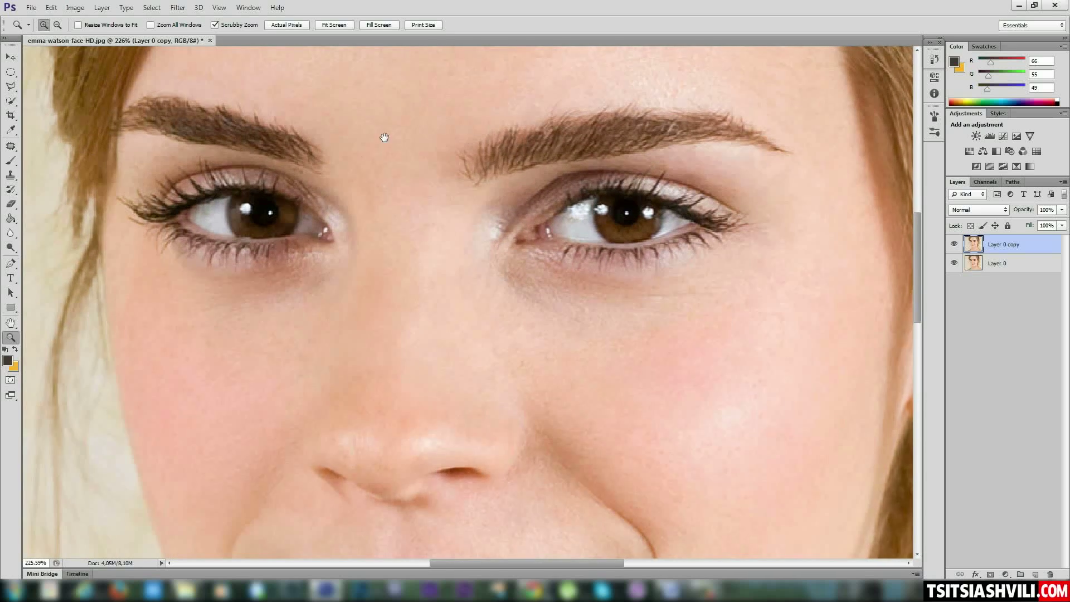
drag(384, 134, 410, 224)
drag(702, 122, 673, 215)
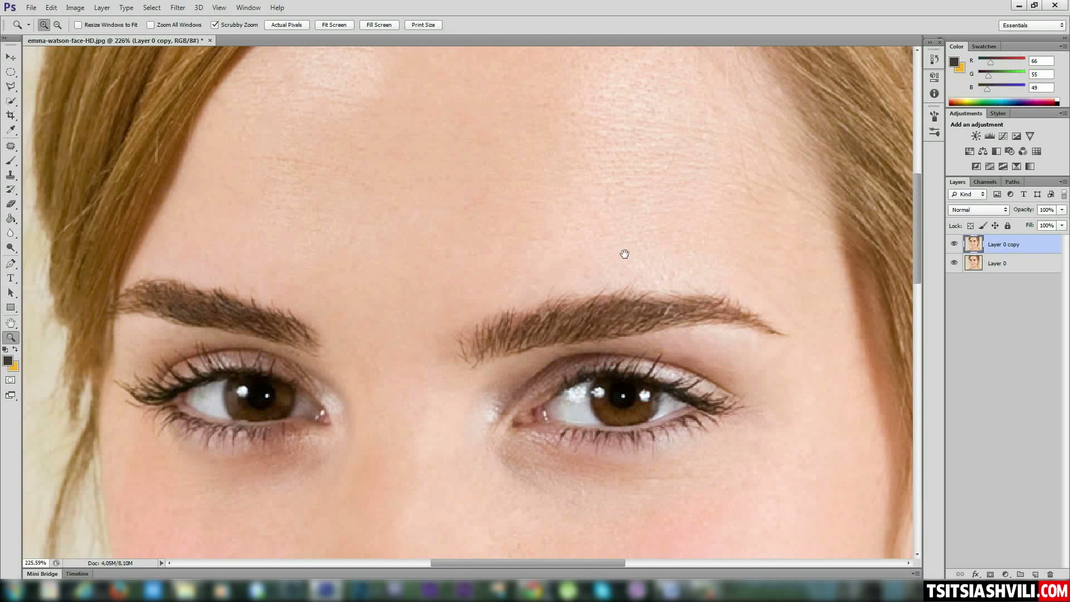
View the full portrait and hide and show Layer 0 copy twice to compare the retouch with the original
key(ctrl+0)
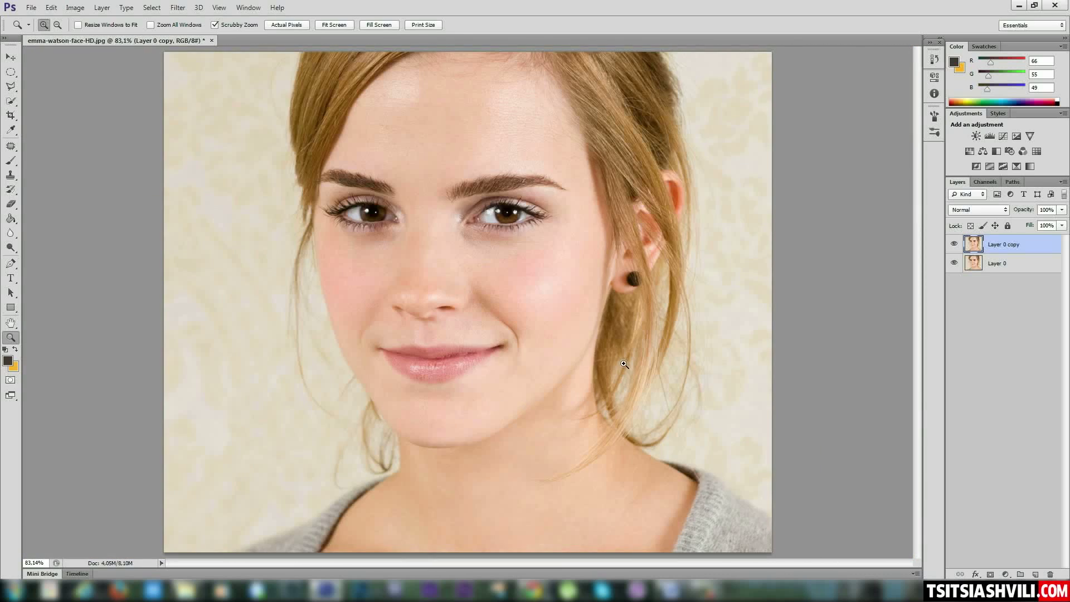
drag(624, 364, 614, 361)
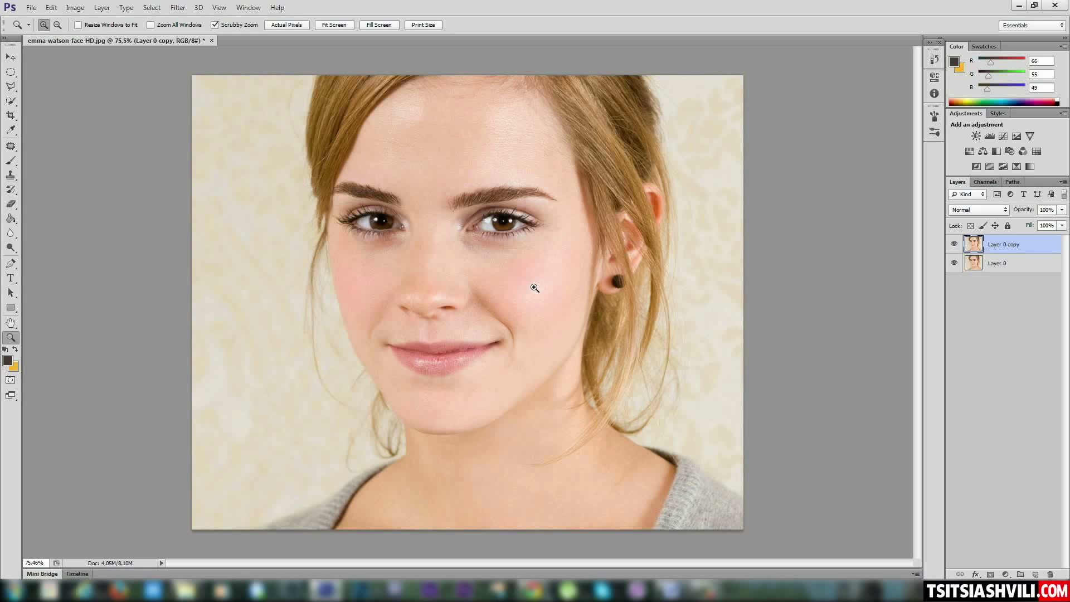
click(954, 245)
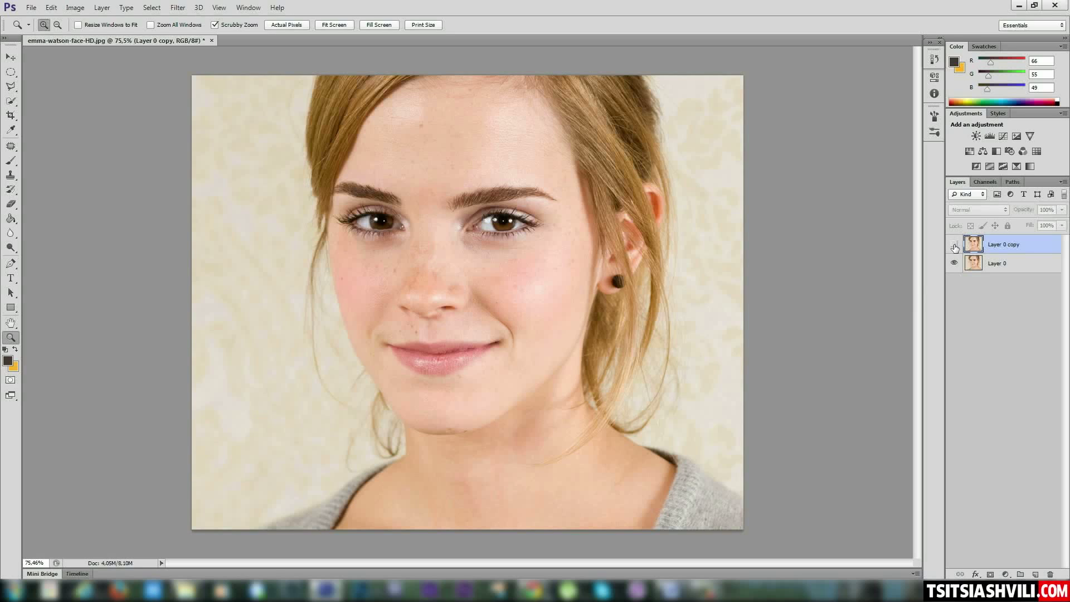
click(954, 246)
click(954, 246)
click(954, 246)
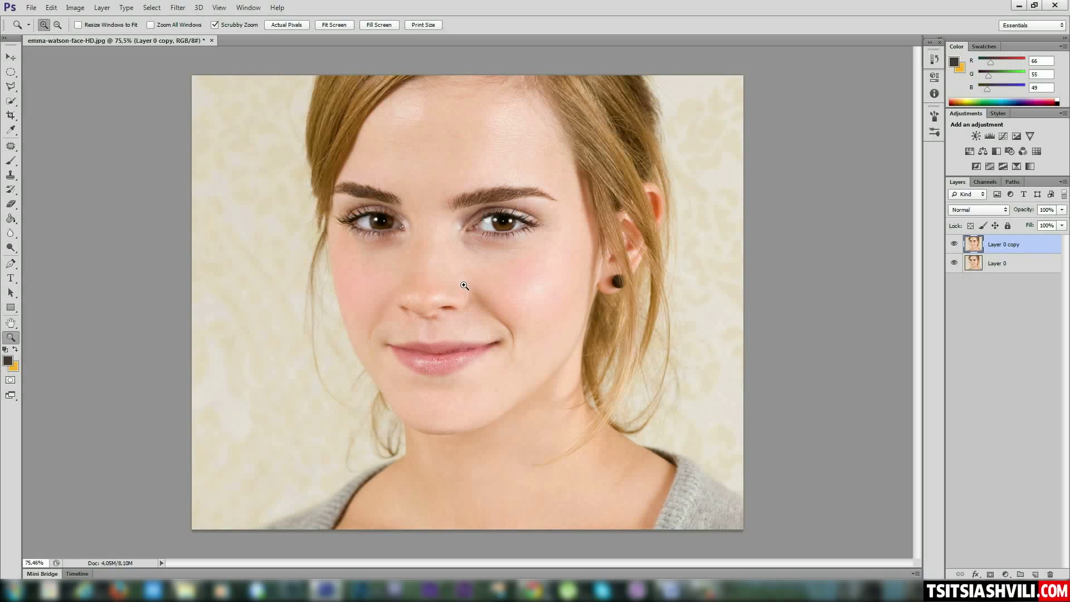
Review the finished portrait alternately at full view and close to the face for a final check
drag(464, 285, 504, 299)
drag(581, 385, 568, 384)
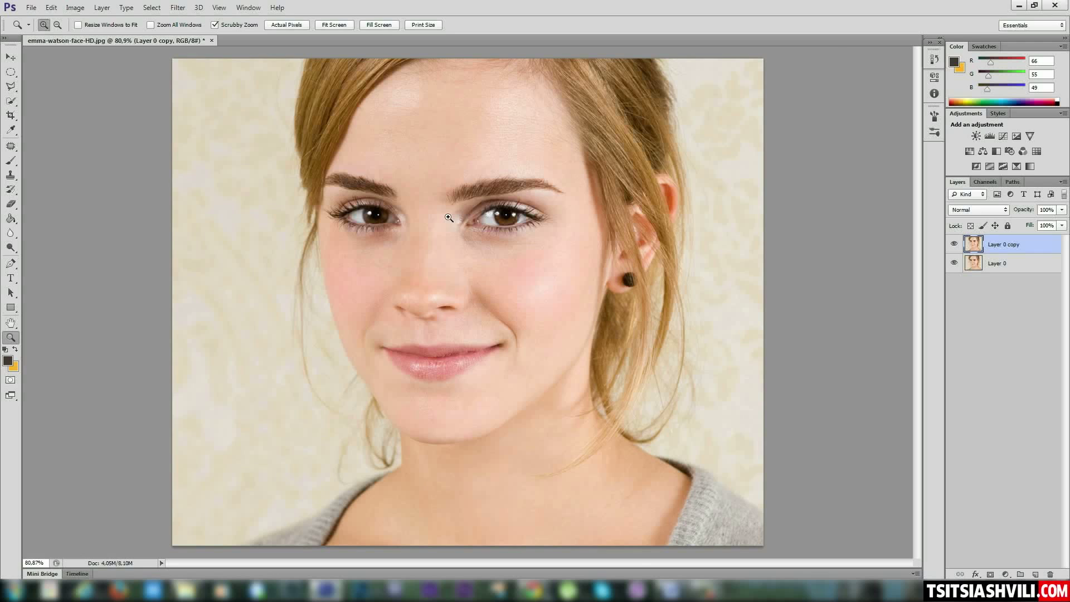
drag(449, 217, 549, 358)
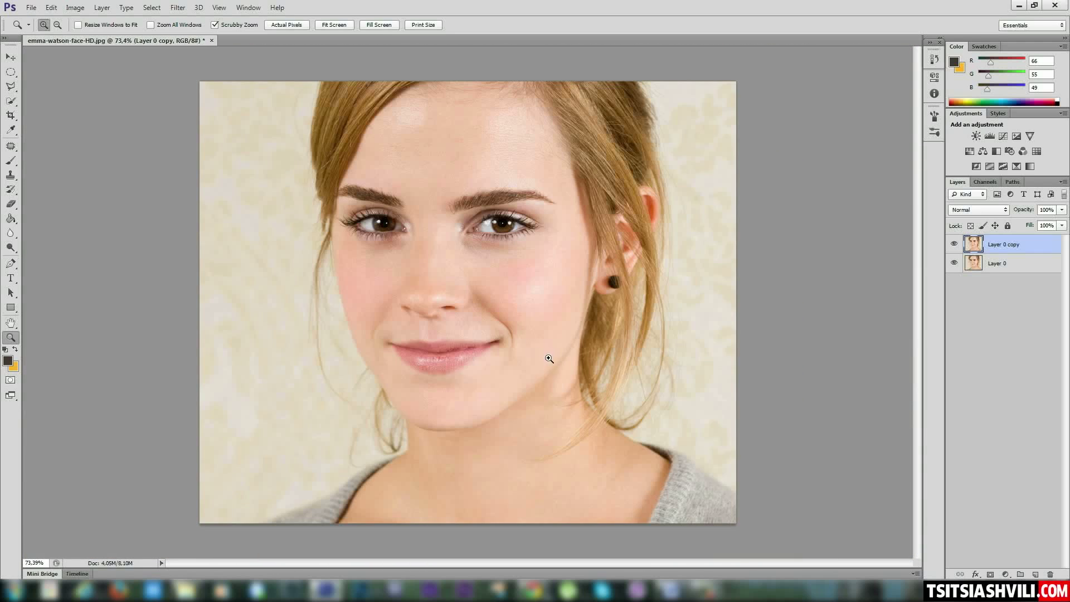
drag(460, 288, 557, 351)
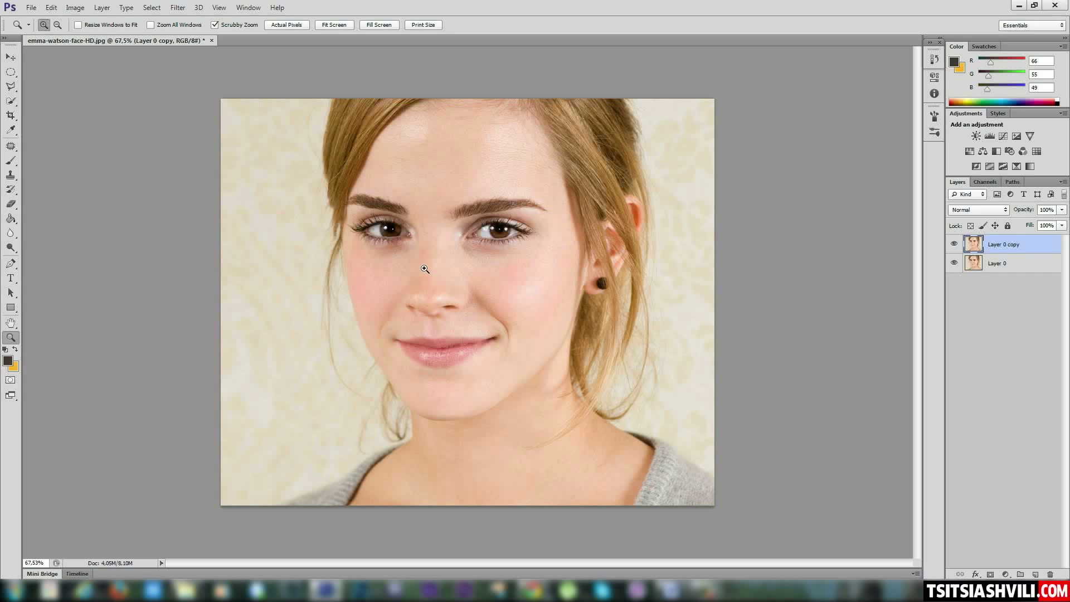
drag(424, 269, 504, 292)
drag(605, 369, 441, 349)
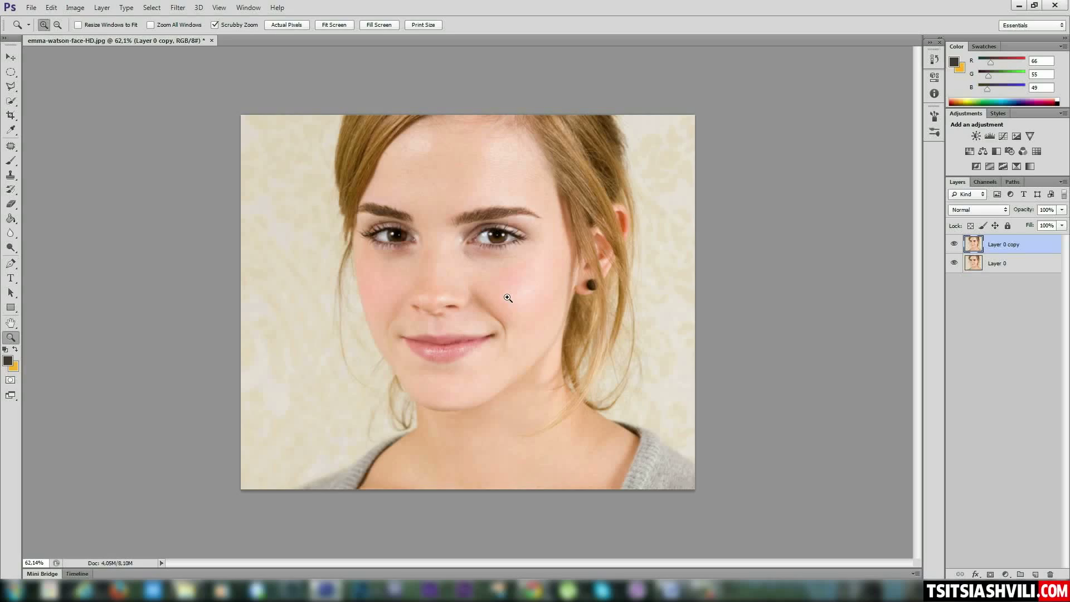
drag(473, 282, 616, 322)
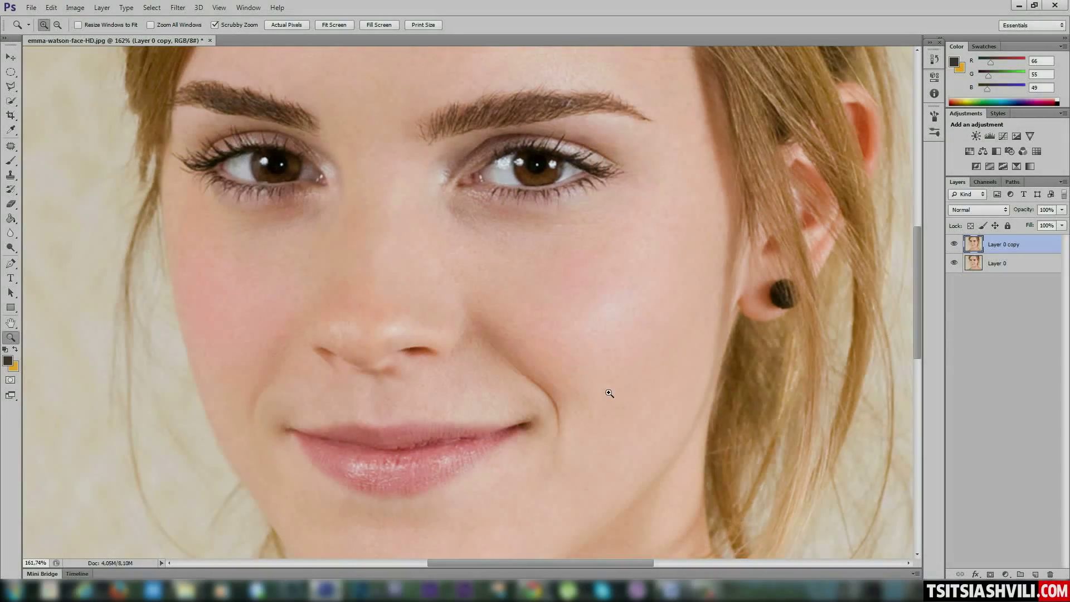
mouse_move(609, 394)
mouse_down()
mouse_move(581, 382)
mouse_move(610, 379)
mouse_up()
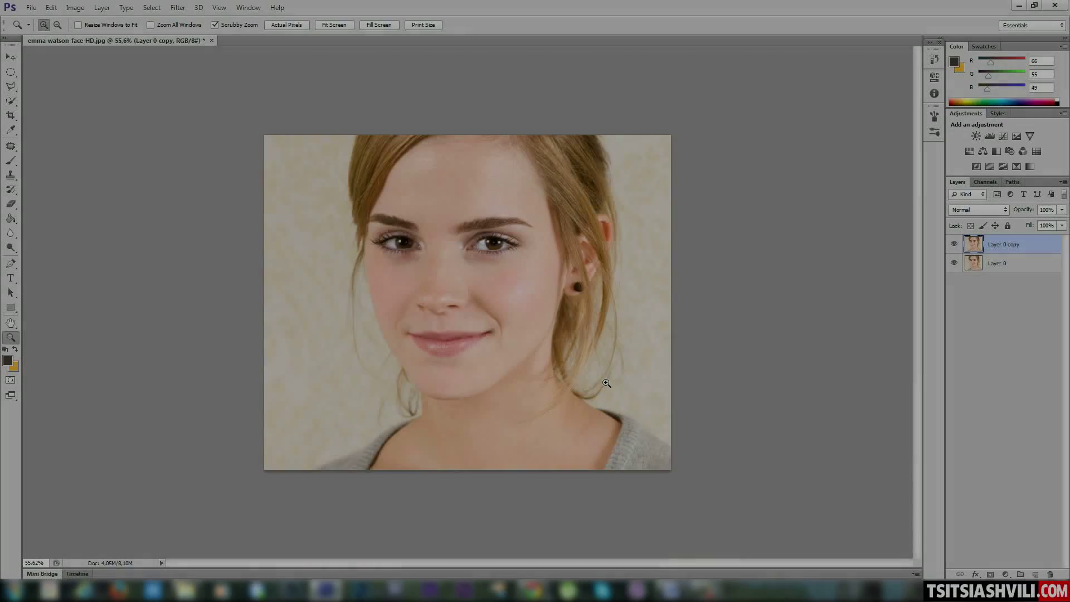